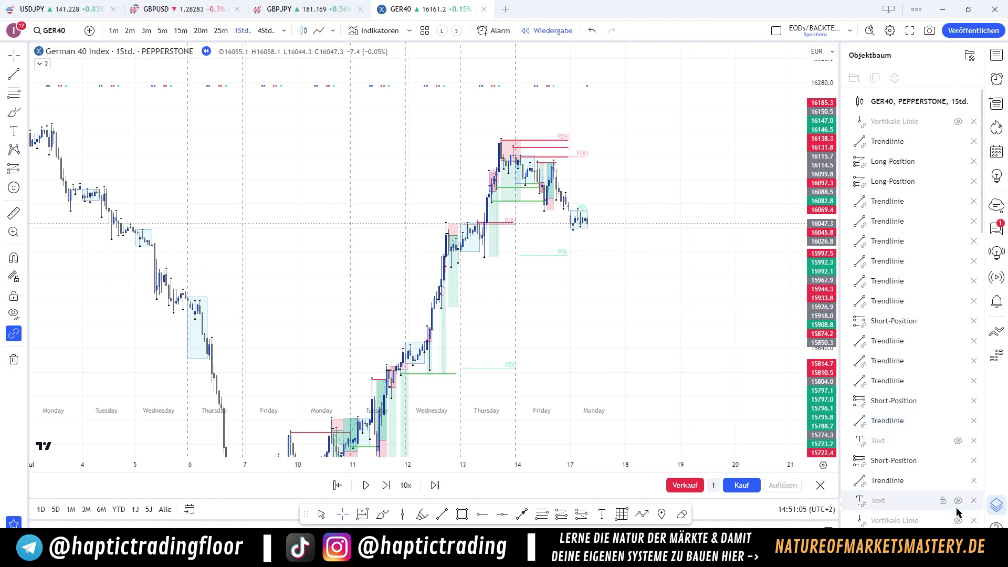
Check the current date in the system calendar and close it
{"action": "left_click", "coordinate": [966, 557]}
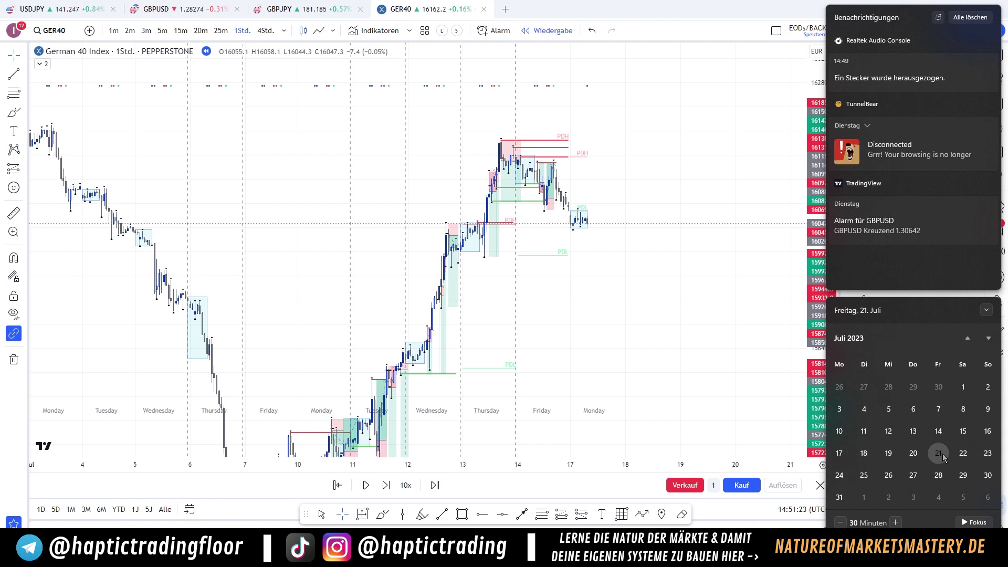
{"action": "left_click", "coordinate": [625, 342]}
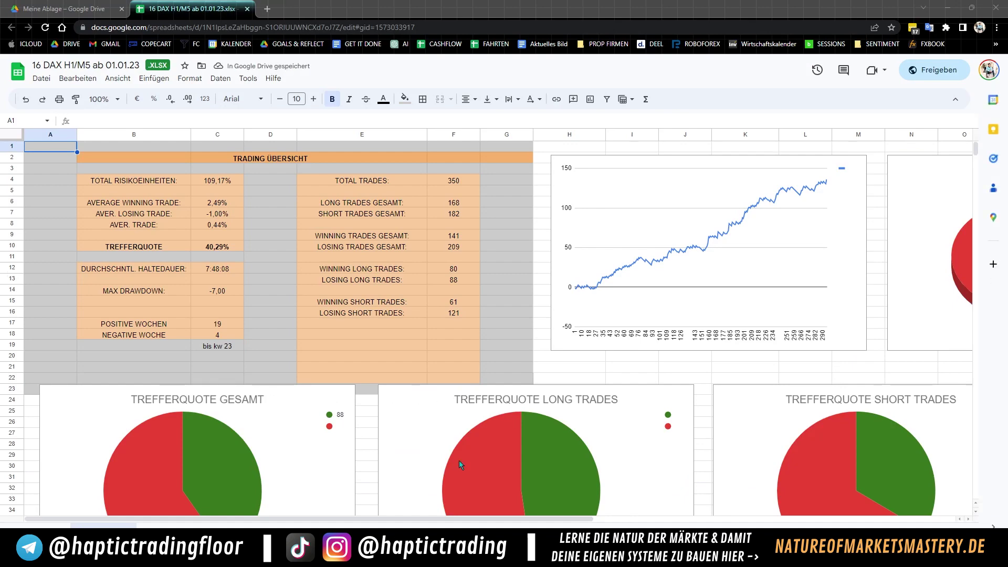
Review the latest July 2023 trades in the spreadsheet's trade log, selecting the account percentage cell L380
{"action": "left_click", "coordinate": [173, 527]}
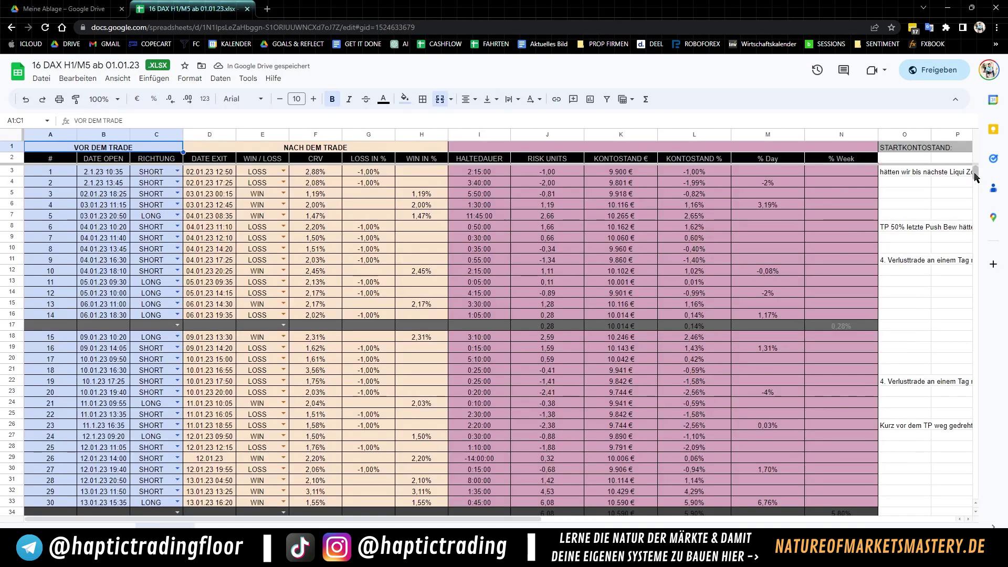
{"action": "left_click_drag", "start_coordinate": [975, 173], "coordinate": [957, 293]}
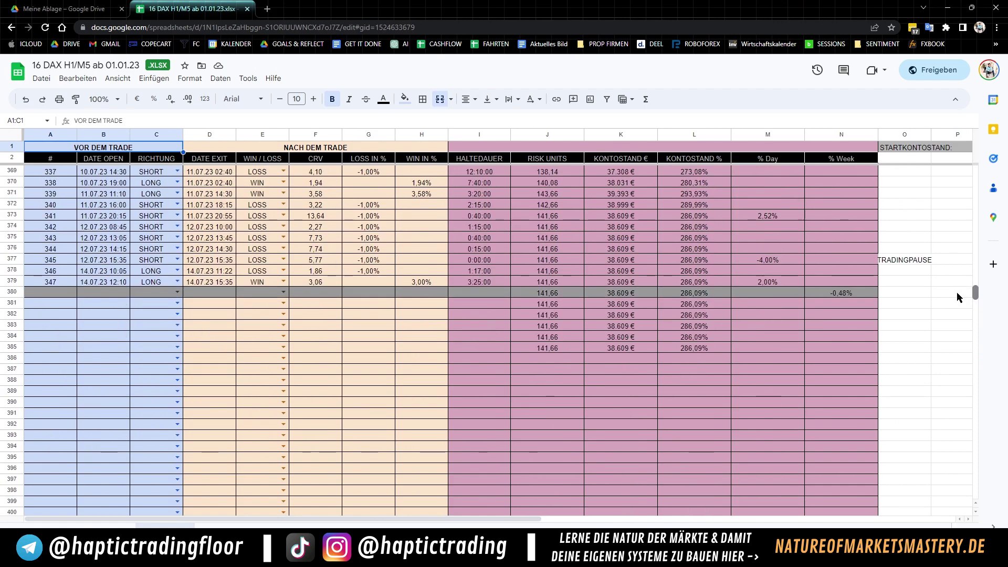
{"action": "left_click", "coordinate": [696, 294]}
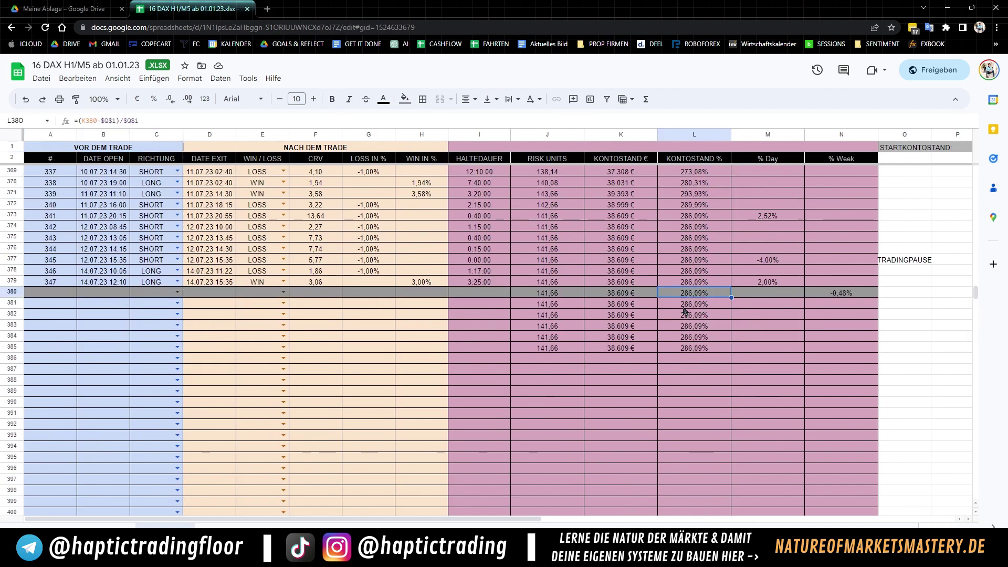
{"action": "scroll", "coordinate": [630, 326], "scroll_direction": "up", "scroll_amount": 1}
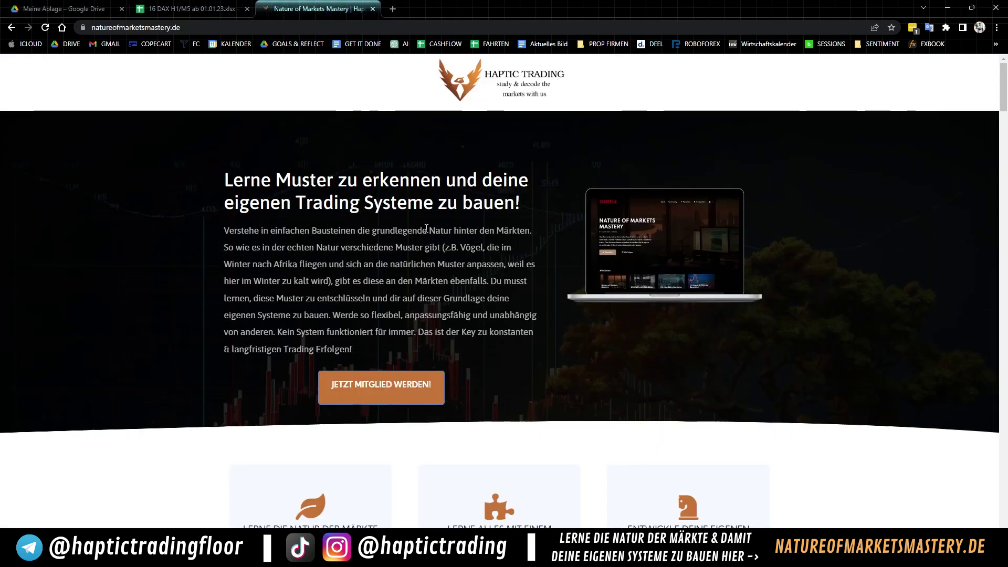
Examine the Nature of Markets Mastery website, pointing out the heading "UNSER BAUKASTEN PRINZIP..." above the building-block system diagram
{"action": "scroll", "coordinate": [424, 237], "scroll_direction": "down", "scroll_amount": 5}
{"action": "scroll", "coordinate": [424, 238], "scroll_direction": "down", "scroll_amount": 15}
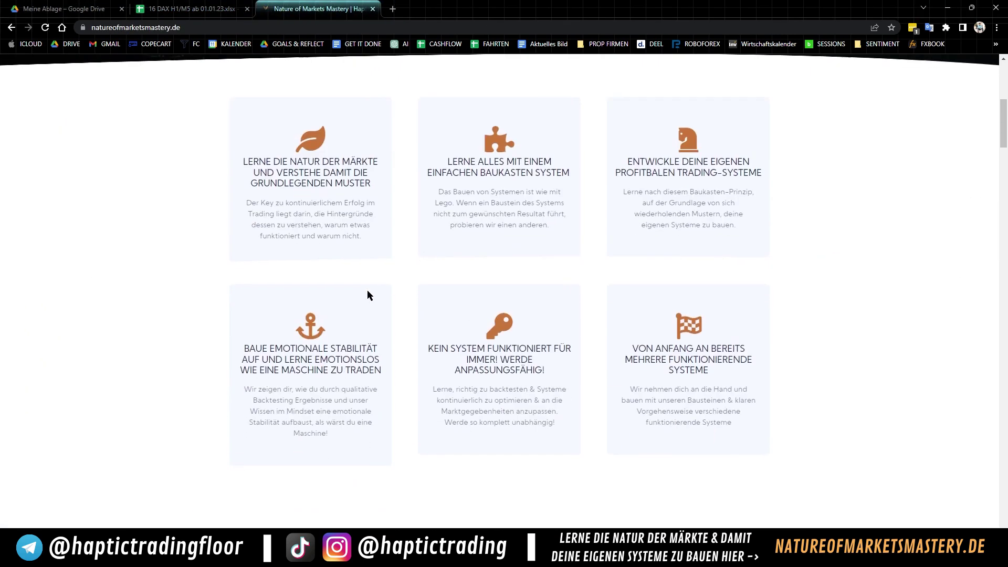
{"action": "scroll", "coordinate": [397, 305], "scroll_direction": "down", "scroll_amount": 10}
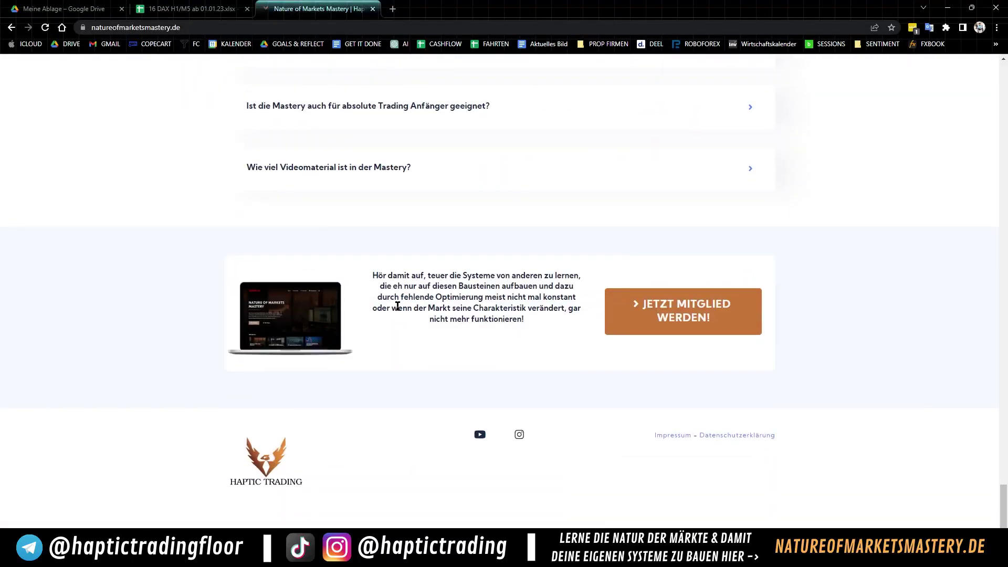
{"action": "scroll", "coordinate": [416, 292], "scroll_direction": "up", "scroll_amount": 3}
{"action": "scroll", "coordinate": [411, 297], "scroll_direction": "down", "scroll_amount": 1}
{"action": "scroll", "coordinate": [413, 298], "scroll_direction": "up", "scroll_amount": 7}
{"action": "scroll", "coordinate": [420, 263], "scroll_direction": "down", "scroll_amount": 1}
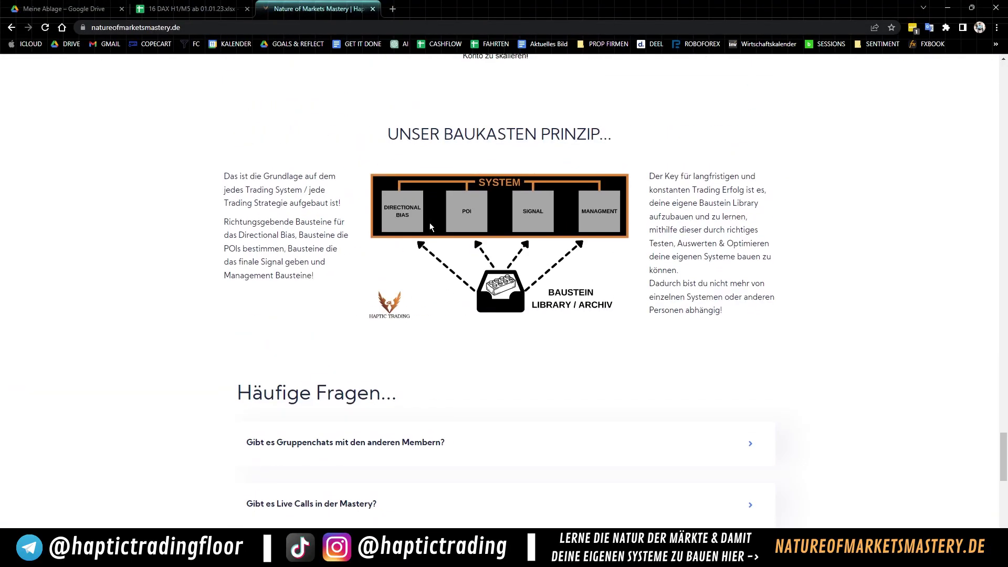
{"action": "scroll", "coordinate": [429, 222], "scroll_direction": "up", "scroll_amount": 2}
{"action": "left_click_drag", "start_coordinate": [608, 192], "coordinate": [395, 186]}
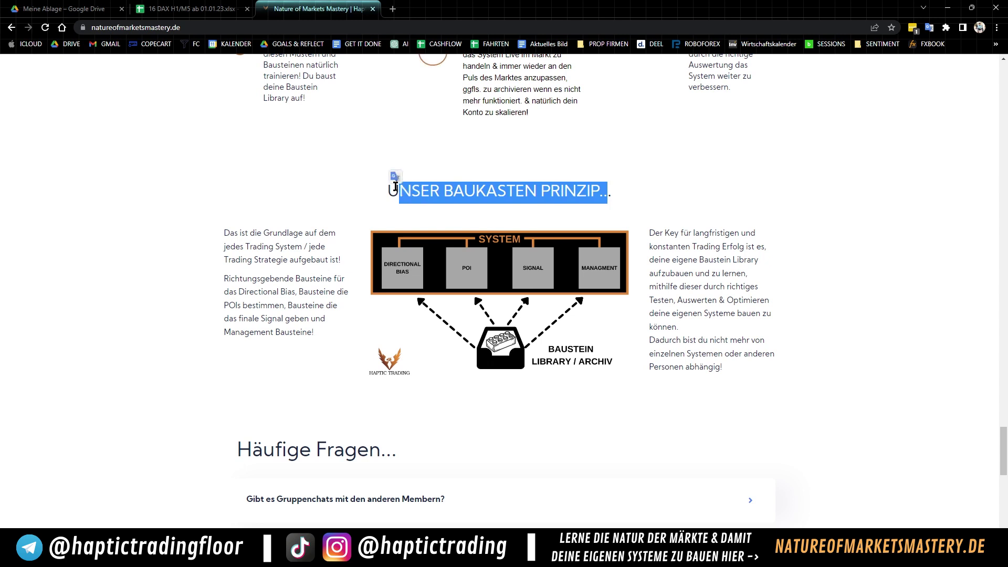
{"action": "left_click", "coordinate": [381, 194]}
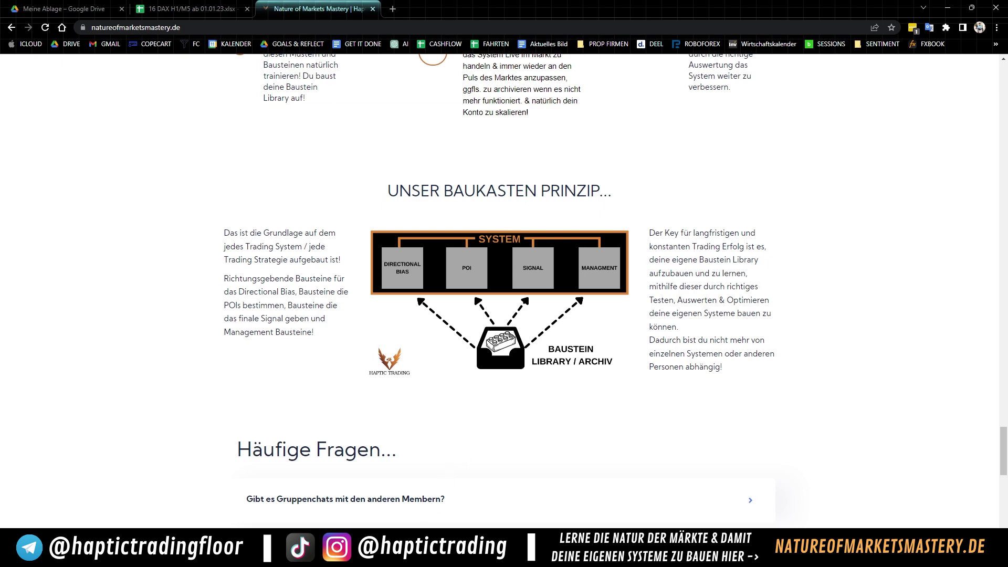
Switch to the TradingView window with the hourly GER40 chart
{"action": "mouse_move", "coordinate": [400, 549]}
{"action": "left_click", "coordinate": [408, 498]}
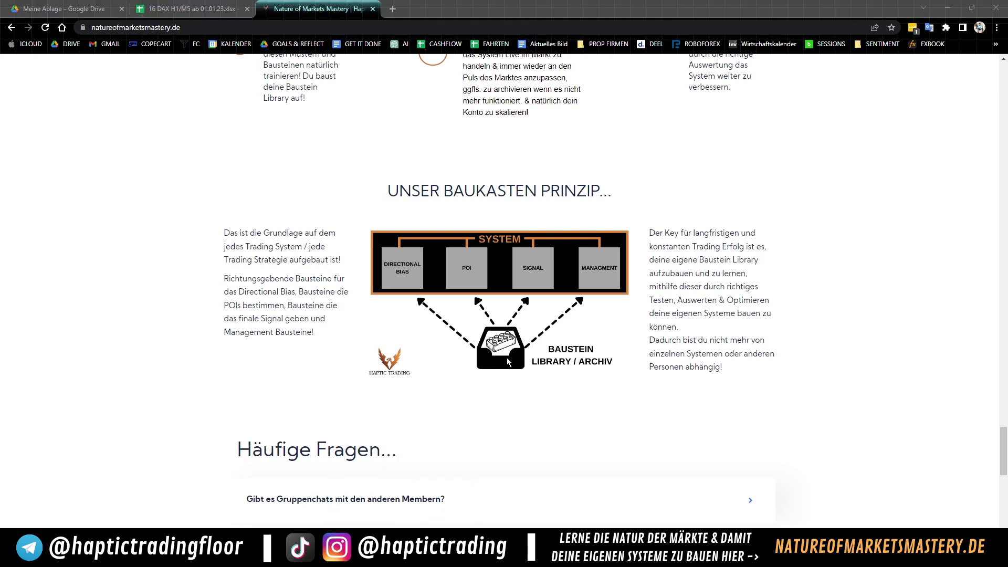
{"action": "scroll", "coordinate": [632, 259], "scroll_direction": "up", "scroll_amount": 2}
{"action": "scroll", "coordinate": [627, 270], "scroll_direction": "down", "scroll_amount": 3}
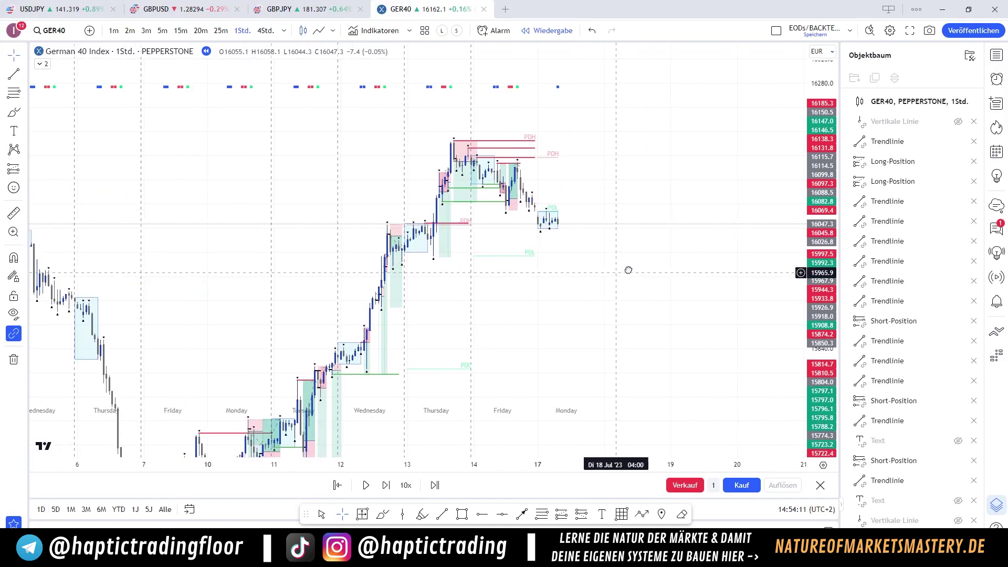
Move the trend lines and long/short positions drawn across last week's trades into the folder ab 01.01.23 and hide that folder
{"action": "left_click_drag", "start_coordinate": [607, 284], "coordinate": [636, 233]}
{"action": "left_click_drag", "start_coordinate": [819, 182], "coordinate": [748, 210]}
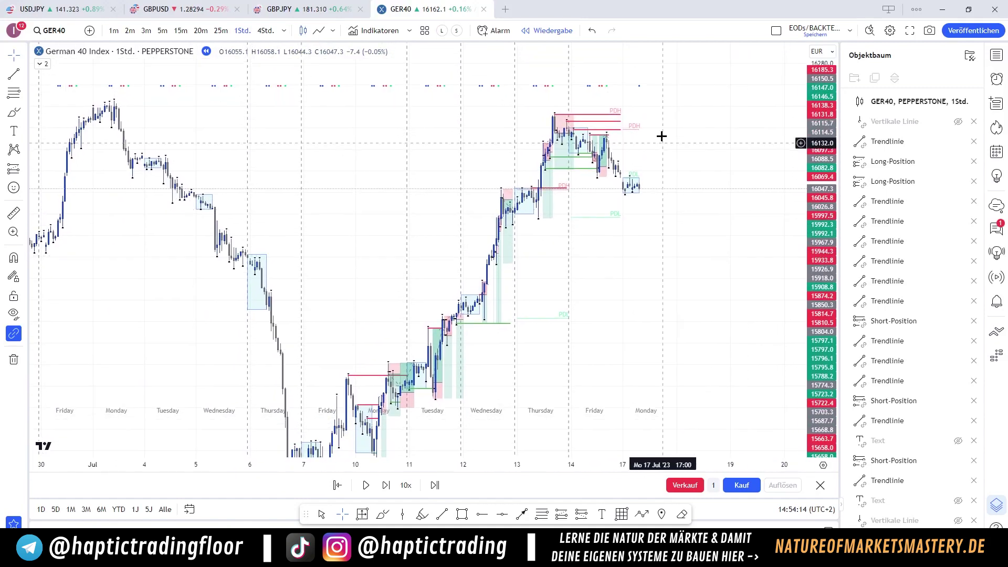
{"action": "left_click_drag", "start_coordinate": [633, 87], "coordinate": [336, 450]}
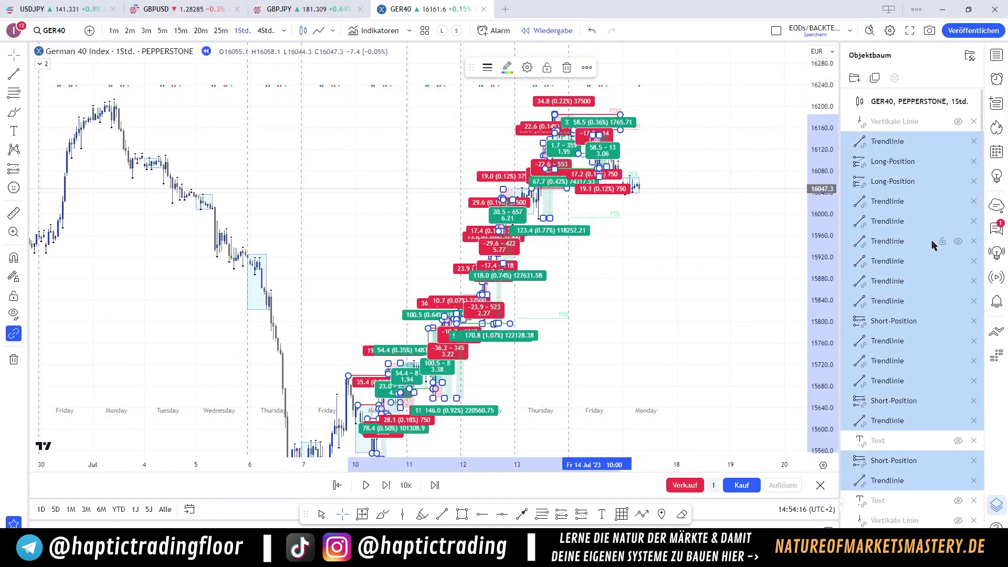
{"action": "scroll", "coordinate": [934, 252], "scroll_direction": "down", "scroll_amount": 5}
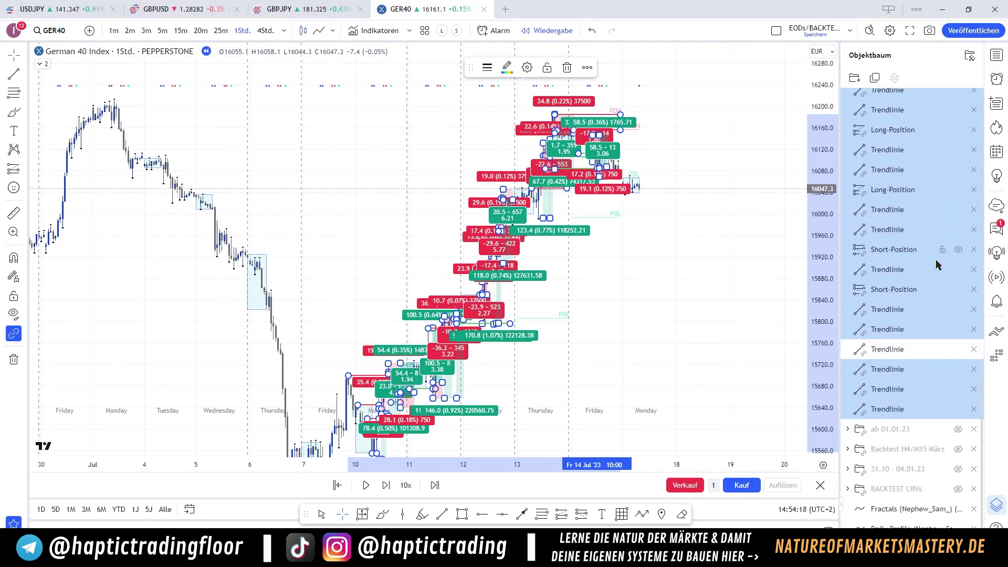
{"action": "left_click_drag", "start_coordinate": [895, 391], "coordinate": [893, 431]}
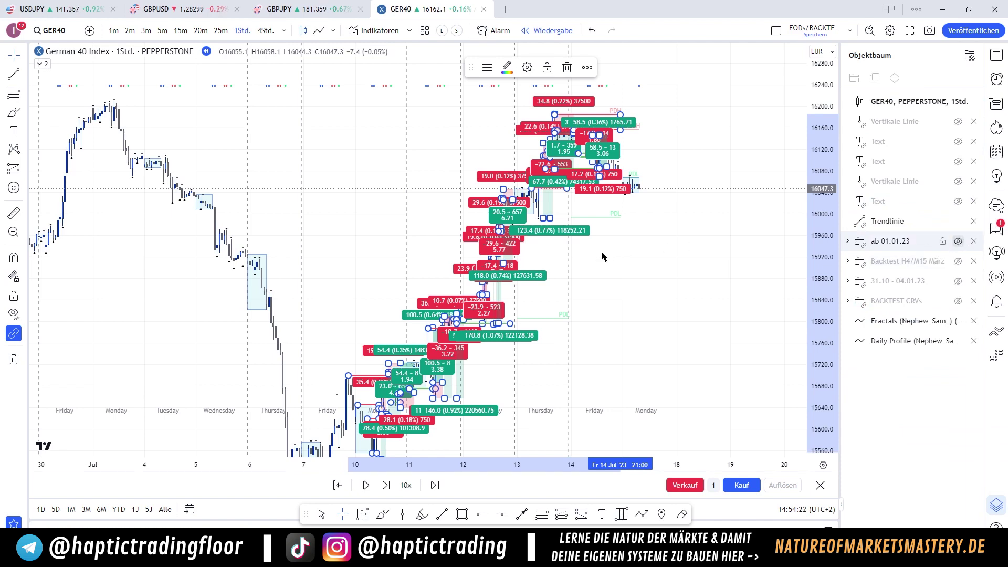
{"action": "left_click", "coordinate": [958, 241]}
Draw a horizontal trend line at 16067.8, the high of Monday 17 July's session box, from 03:00 to 22:00 and colour it red
{"action": "scroll", "coordinate": [558, 255], "scroll_direction": "up", "scroll_amount": 1}
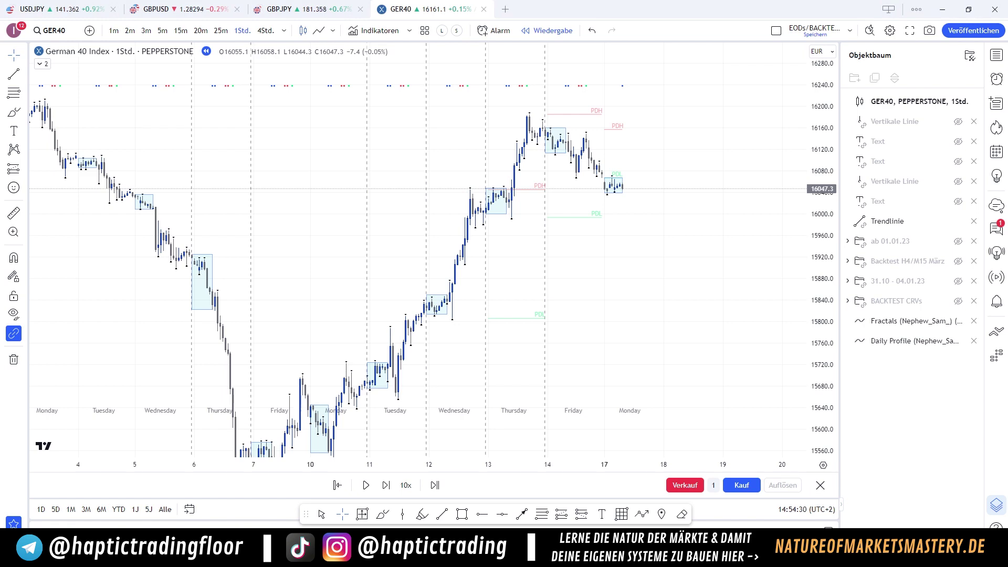
{"action": "scroll", "coordinate": [534, 234], "scroll_direction": "up", "scroll_amount": 4}
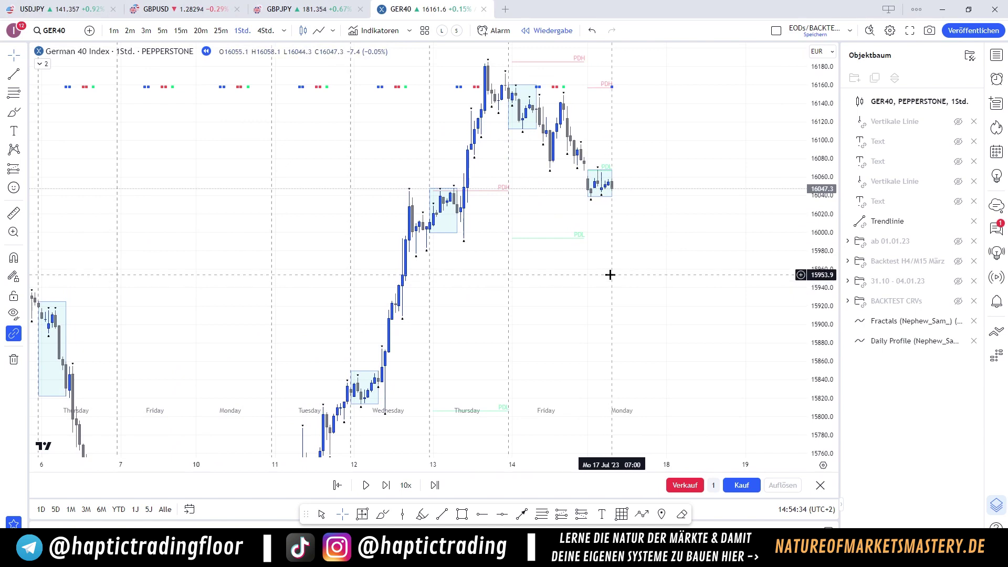
{"action": "left_click_drag", "start_coordinate": [609, 287], "coordinate": [603, 345]}
{"action": "scroll", "coordinate": [562, 308], "scroll_direction": "up", "scroll_amount": 2}
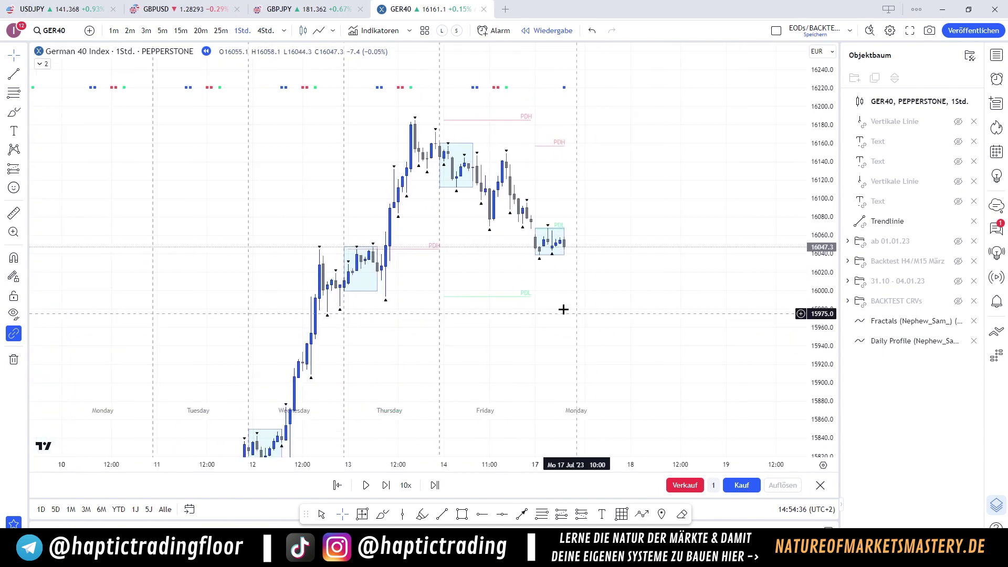
{"action": "left_click_drag", "start_coordinate": [563, 308], "coordinate": [596, 277]}
{"action": "left_click_drag", "start_coordinate": [825, 262], "coordinate": [825, 234]}
{"action": "left_click_drag", "start_coordinate": [682, 243], "coordinate": [701, 264]}
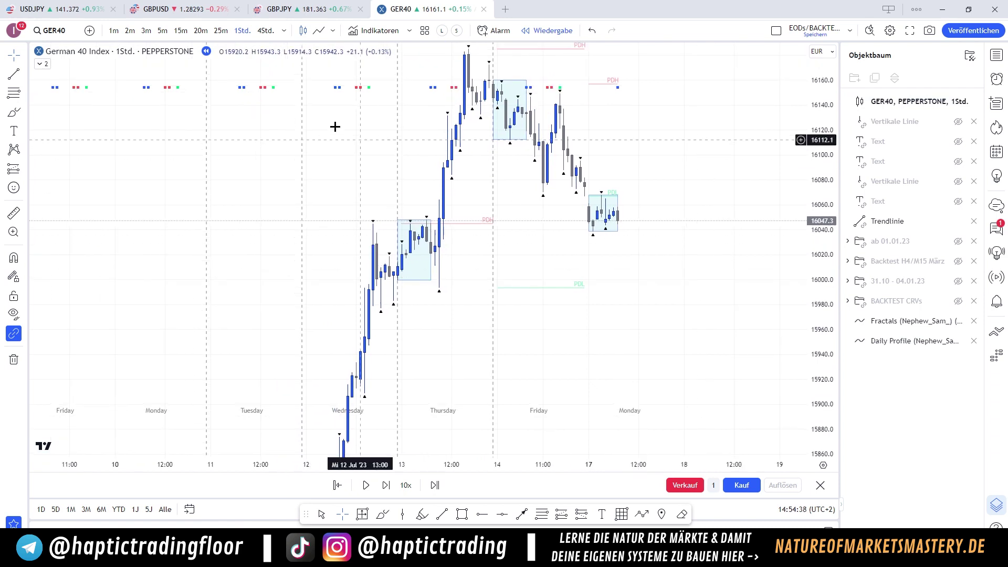
{"action": "left_click_drag", "start_coordinate": [418, 141], "coordinate": [389, 140]}
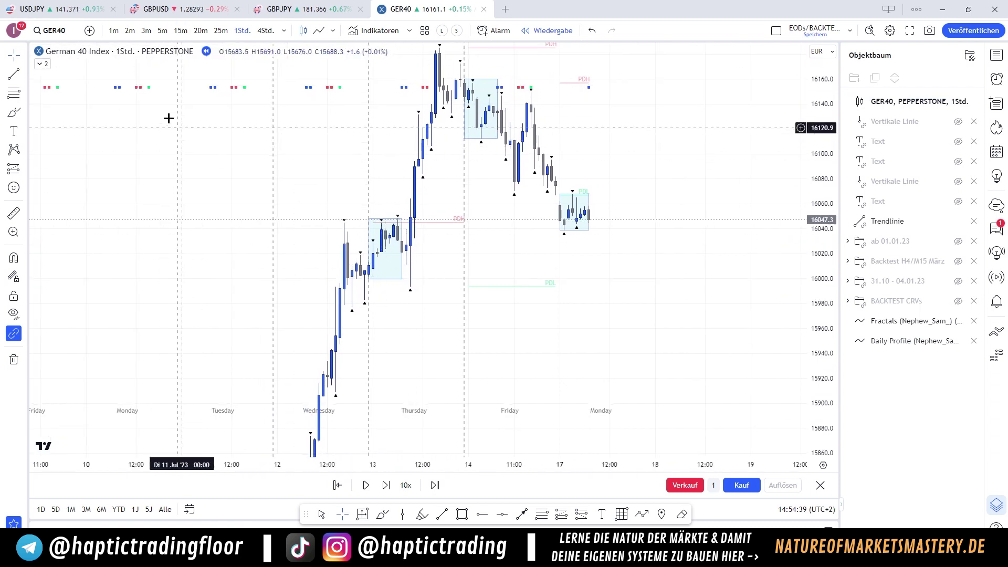
{"action": "left_click", "coordinate": [13, 74]}
{"action": "left_click", "coordinate": [572, 194]}
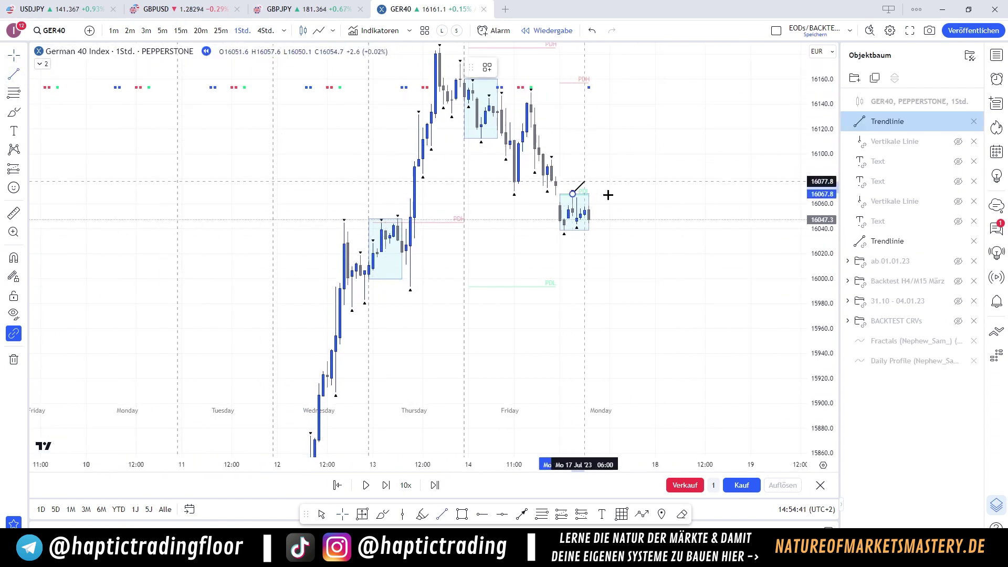
{"action": "left_click", "coordinate": [651, 194]}
{"action": "left_click", "coordinate": [508, 67]}
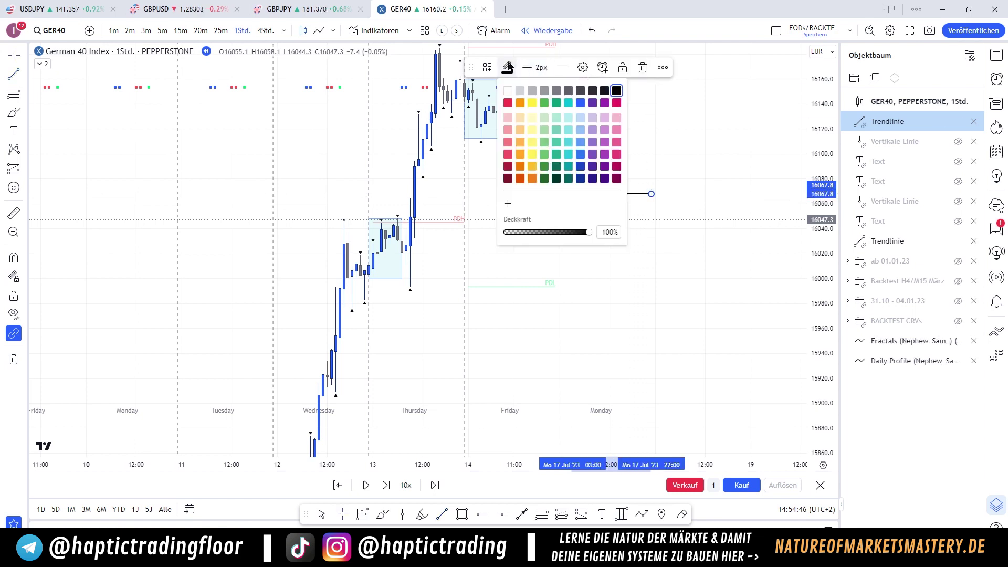
{"action": "left_click", "coordinate": [509, 155]}
Draw a horizontal trend line at 16038.5, the low of Monday's session box, from 01:00 to 22:00 and colour it green
{"action": "left_click_drag", "start_coordinate": [234, 111], "coordinate": [210, 110]}
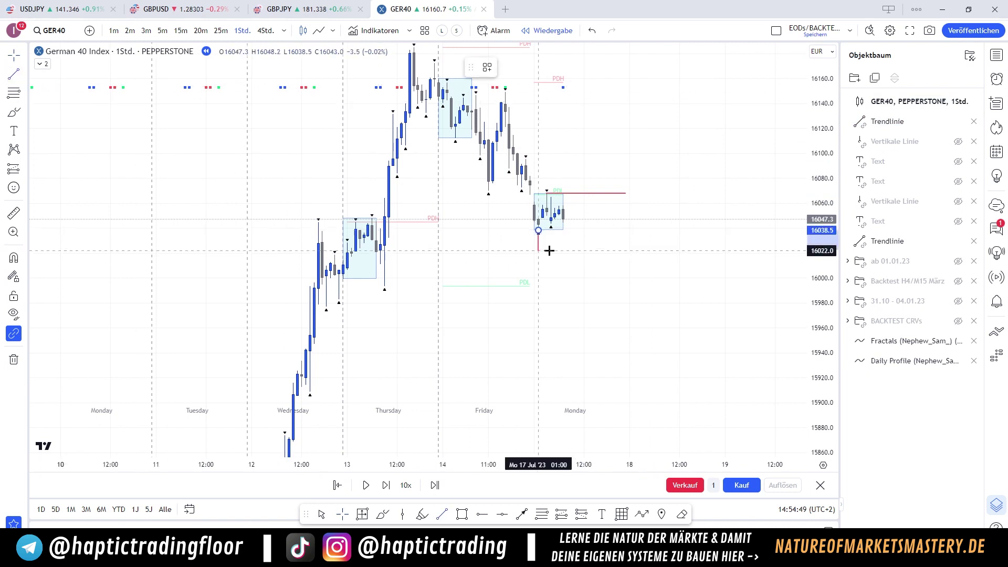
{"action": "left_click", "coordinate": [538, 231]}
{"action": "left_click", "coordinate": [624, 240]}
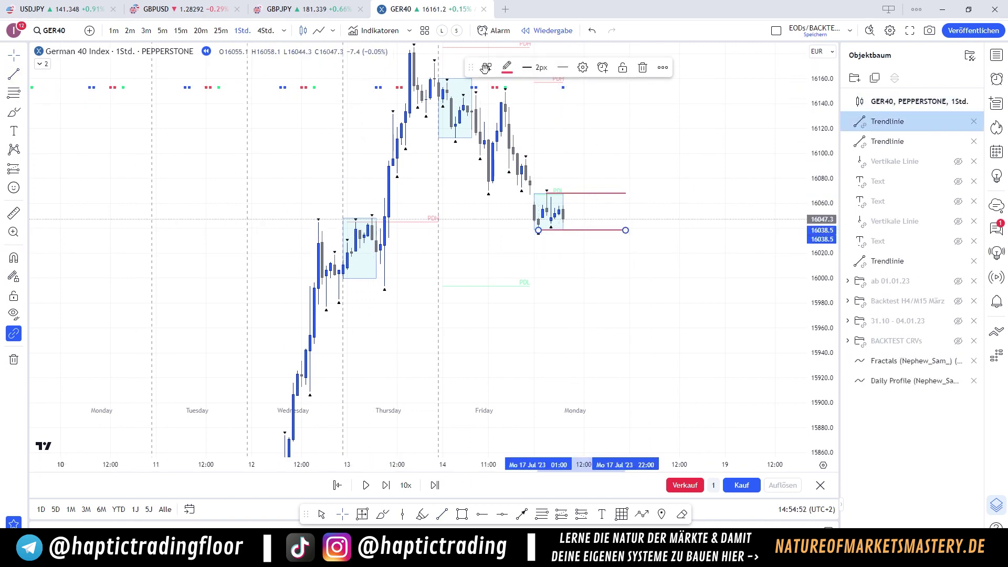
{"action": "left_click", "coordinate": [504, 67]}
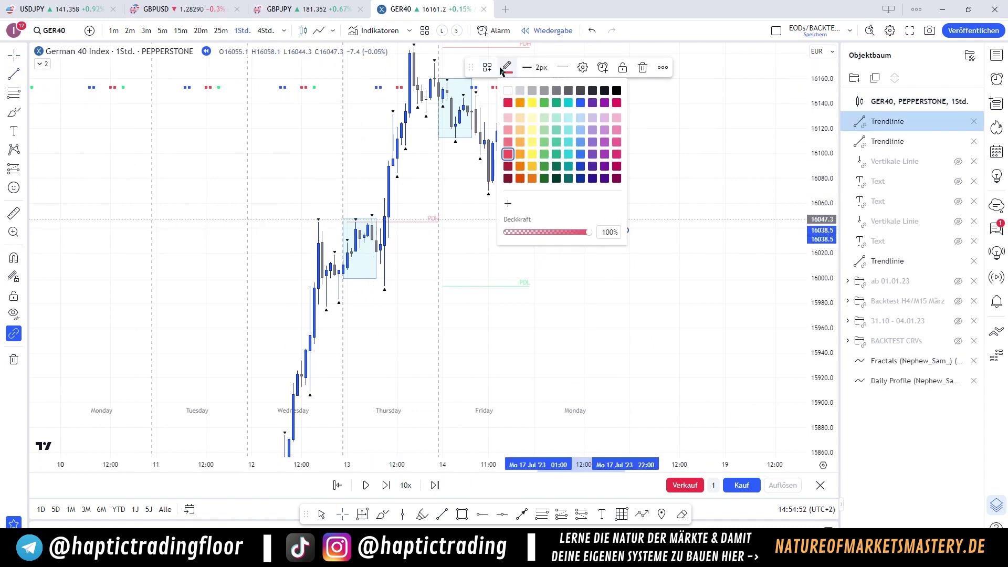
{"action": "left_click", "coordinate": [546, 154]}
{"action": "left_click", "coordinate": [497, 188]}
Draw a green horizontal trend line at 15993.3 from the 13 July 09:00 low to the end of Monday 17 July
{"action": "left_click", "coordinate": [15, 76]}
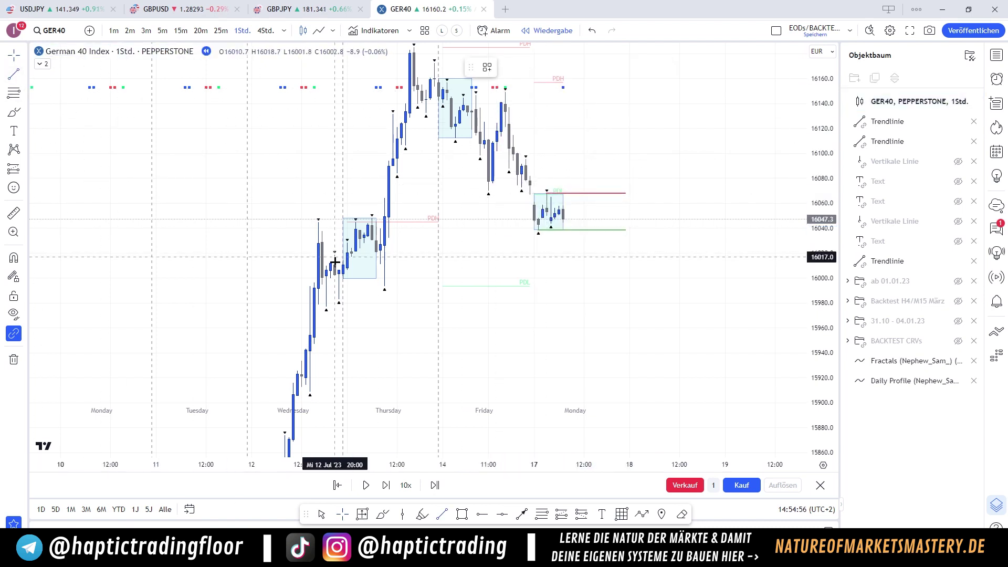
{"action": "left_click", "coordinate": [384, 287]}
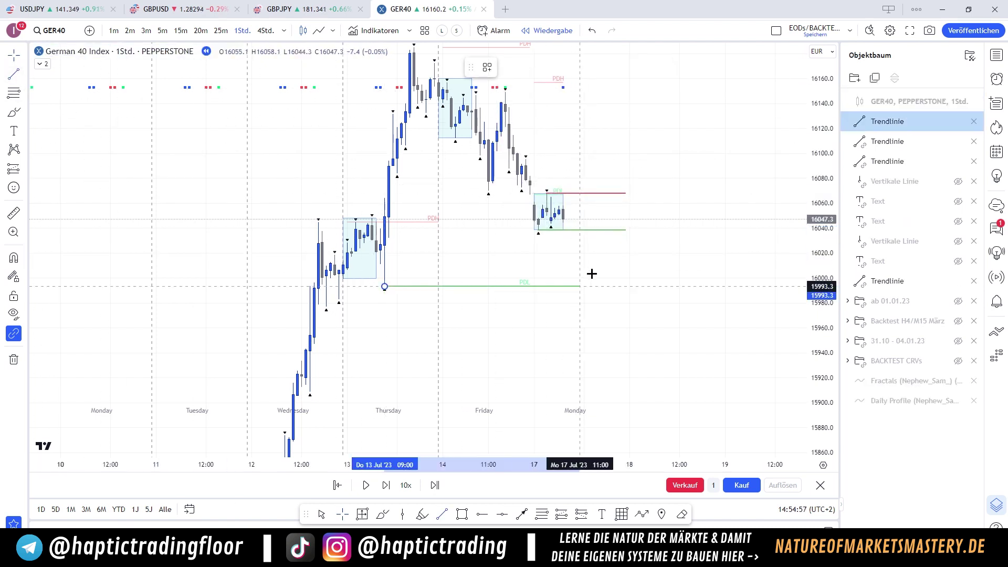
{"action": "left_click", "coordinate": [623, 275]}
{"action": "left_click", "coordinate": [597, 263]}
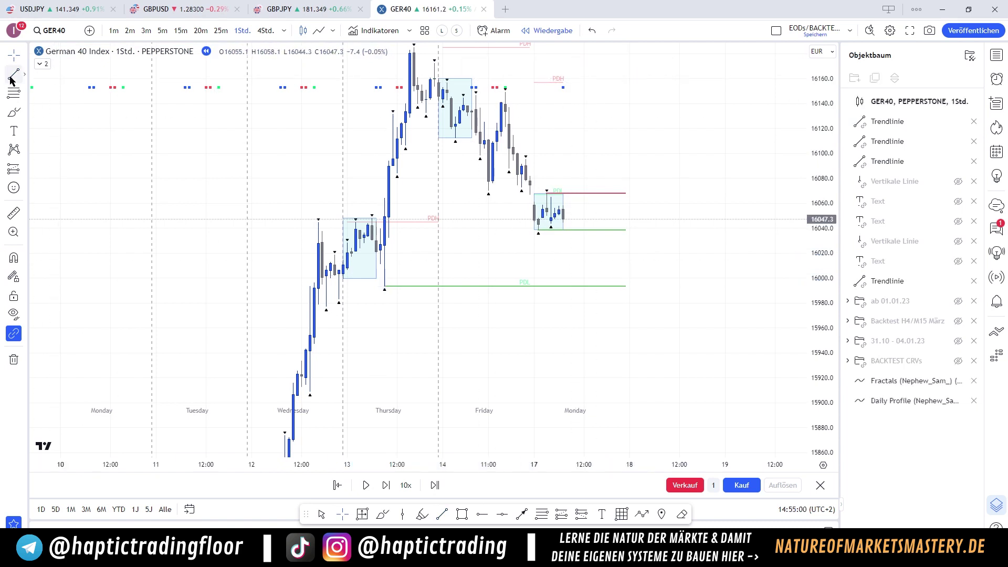
Draw a horizontal trend line at 16095.1 from the 14 July 20:00 high to 17 July 22:00 and colour it red
{"action": "left_click", "coordinate": [526, 160]}
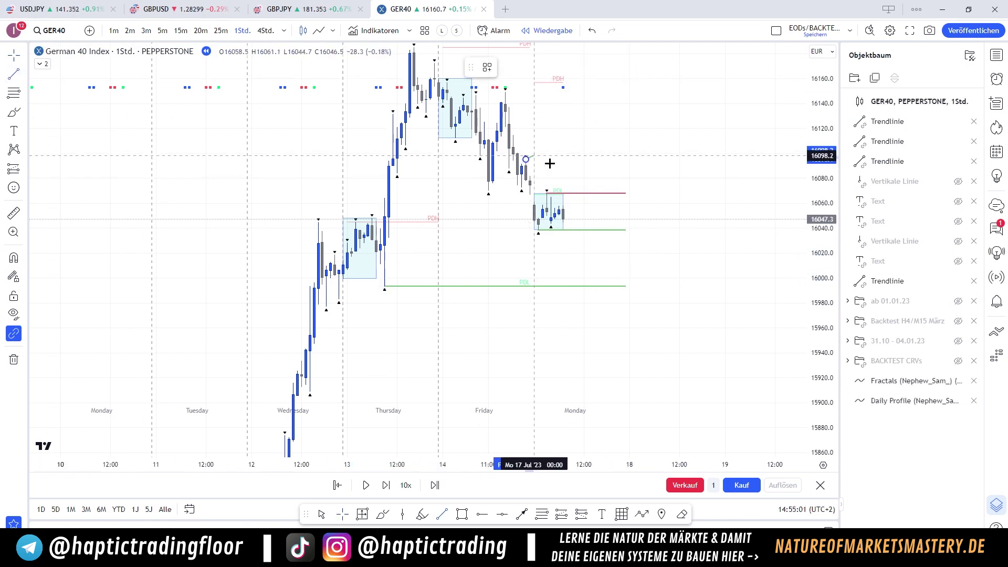
{"action": "left_click", "coordinate": [624, 183]}
{"action": "left_click", "coordinate": [510, 67]}
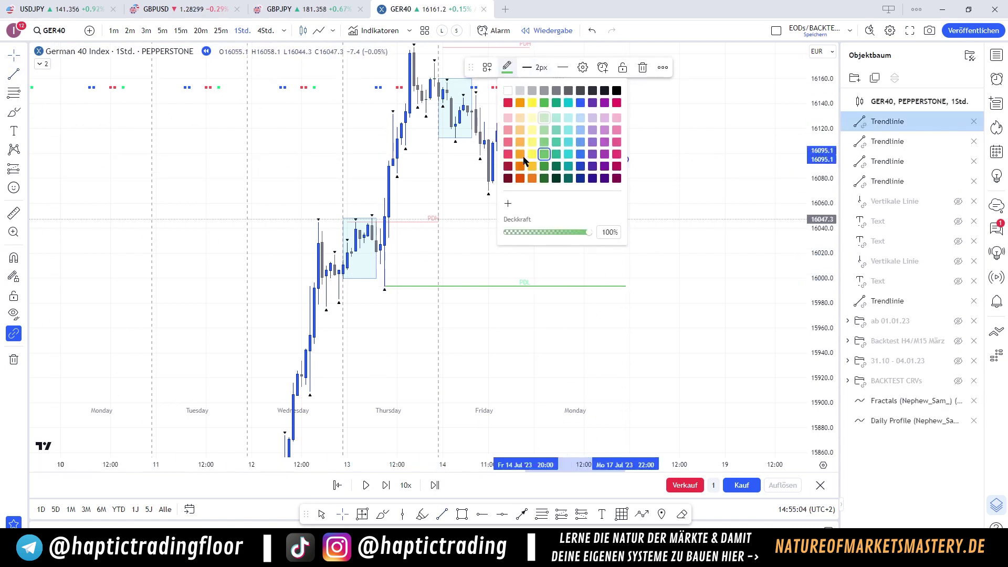
{"action": "left_click", "coordinate": [509, 155]}
{"action": "left_click", "coordinate": [447, 196]}
Examine the wider GER40 price structure from late May to mid-July around the marked levels
{"action": "scroll", "coordinate": [447, 196], "scroll_direction": "down", "scroll_amount": 3}
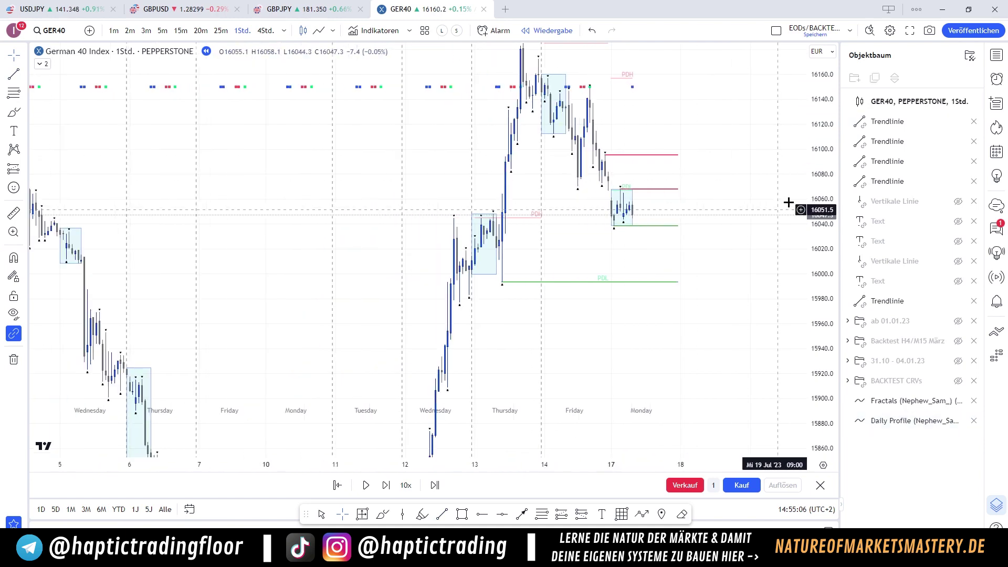
{"action": "left_click_drag", "start_coordinate": [821, 209], "coordinate": [830, 243]}
{"action": "scroll", "coordinate": [672, 268], "scroll_direction": "down", "scroll_amount": 1}
{"action": "scroll", "coordinate": [672, 268], "scroll_direction": "down", "scroll_amount": 5}
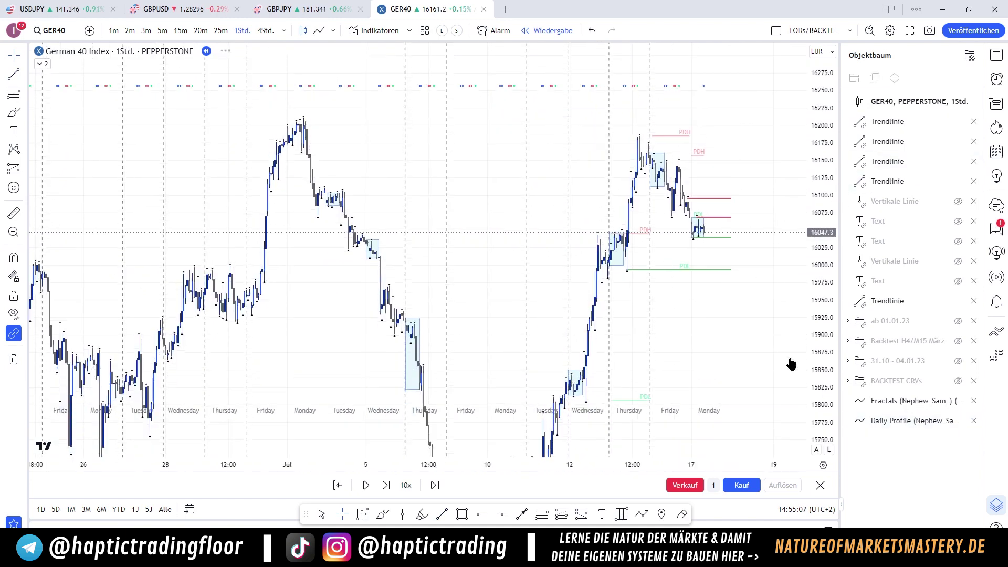
{"action": "scroll", "coordinate": [783, 336], "scroll_direction": "down", "scroll_amount": 5}
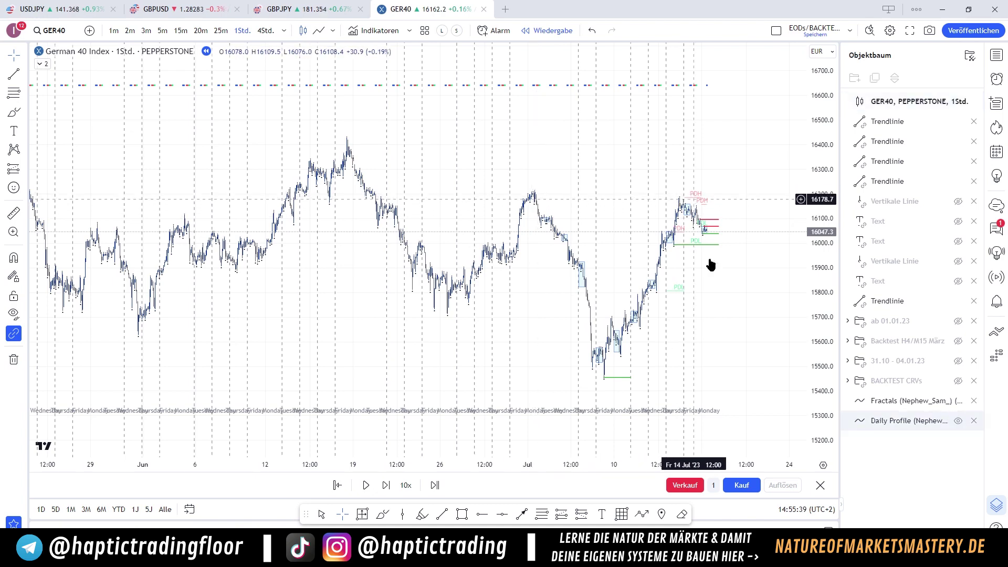
Switch the GER40 chart to the 5-minute interval and frame Monday's session box with room for new candles
{"action": "scroll", "coordinate": [691, 326], "scroll_direction": "up", "scroll_amount": 5}
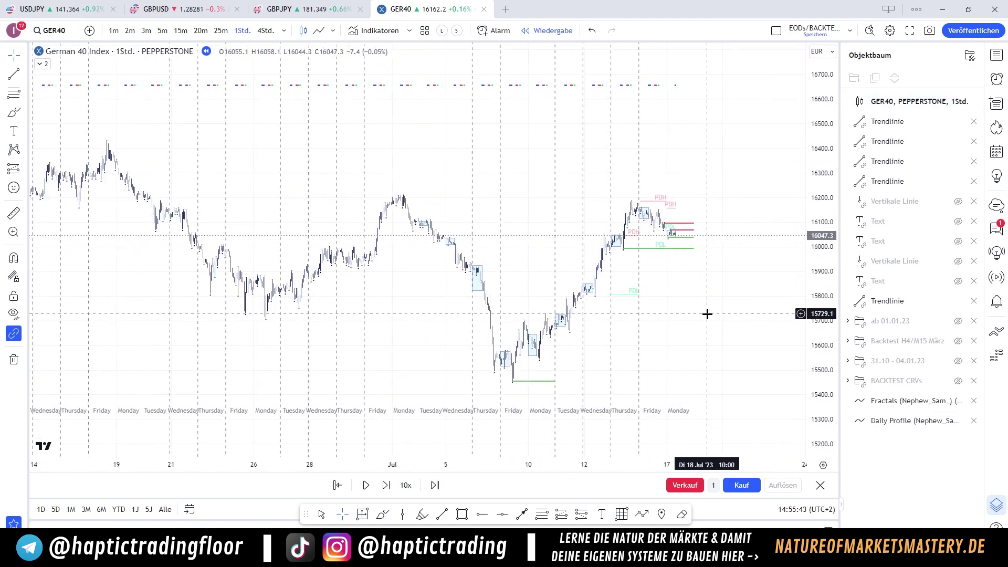
{"action": "scroll", "coordinate": [710, 313], "scroll_direction": "up", "scroll_amount": 3}
{"action": "scroll", "coordinate": [738, 333], "scroll_direction": "up", "scroll_amount": 2}
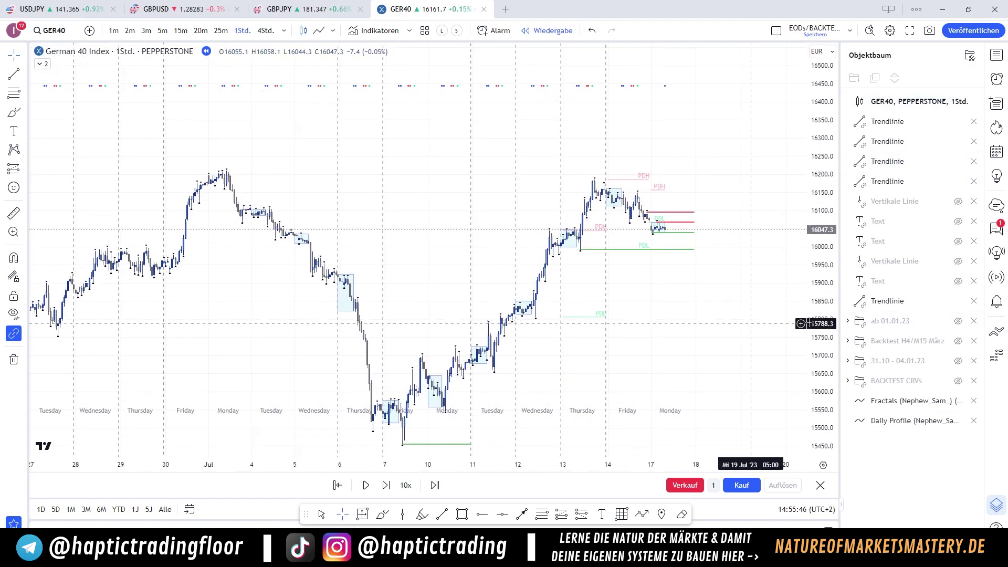
{"action": "scroll", "coordinate": [738, 334], "scroll_direction": "up", "scroll_amount": 3}
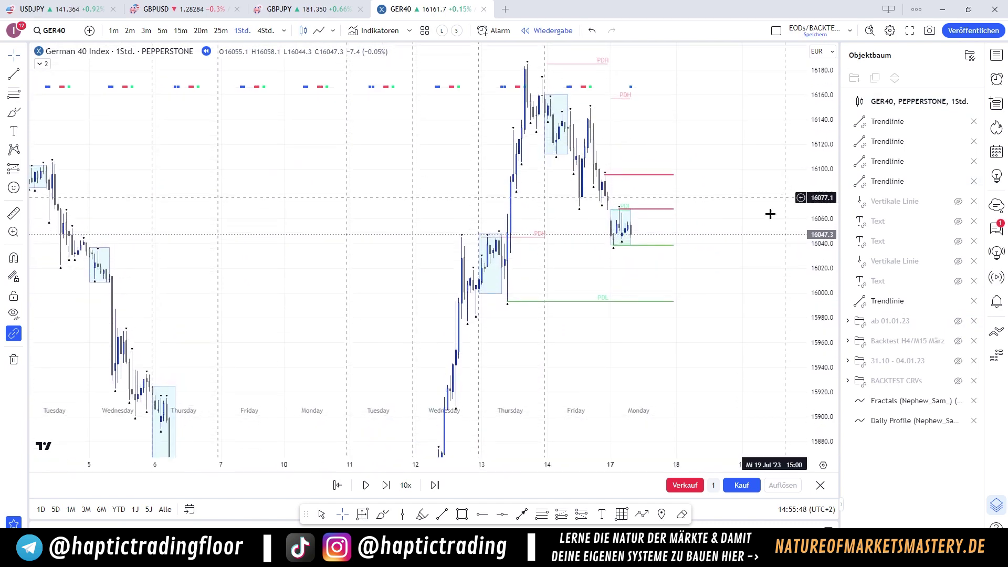
{"action": "scroll", "coordinate": [735, 205], "scroll_direction": "up", "scroll_amount": 2}
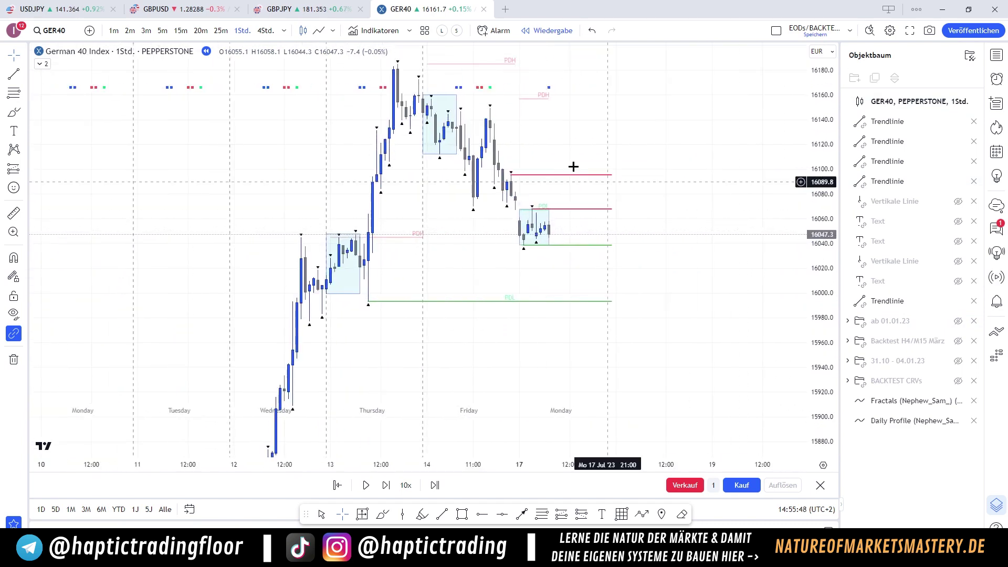
{"action": "left_click", "coordinate": [163, 31]}
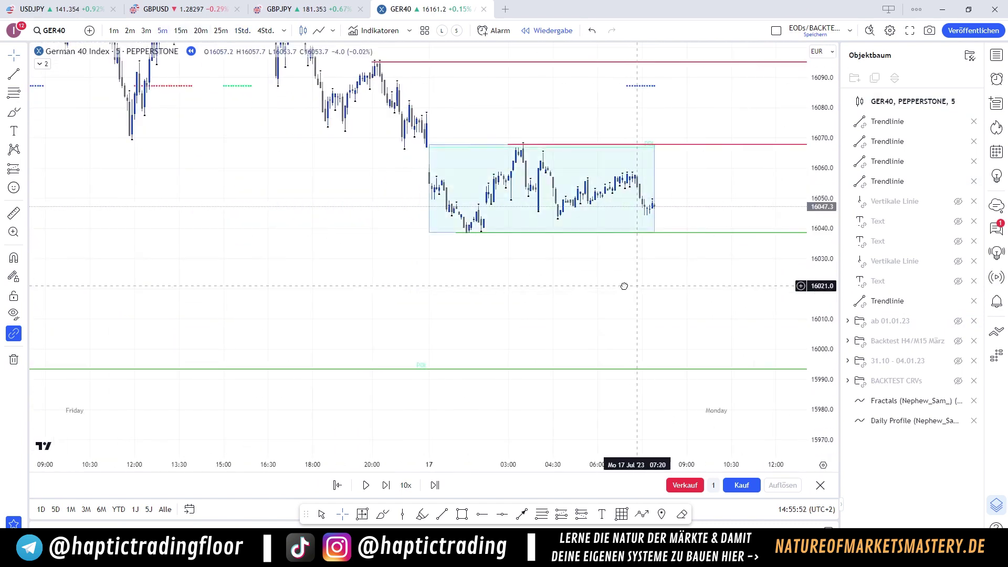
{"action": "left_click_drag", "start_coordinate": [624, 286], "coordinate": [538, 310]}
{"action": "left_click_drag", "start_coordinate": [814, 303], "coordinate": [797, 250]}
{"action": "left_click_drag", "start_coordinate": [689, 331], "coordinate": [630, 350]}
{"action": "scroll", "coordinate": [641, 333], "scroll_direction": "down", "scroll_amount": 2}
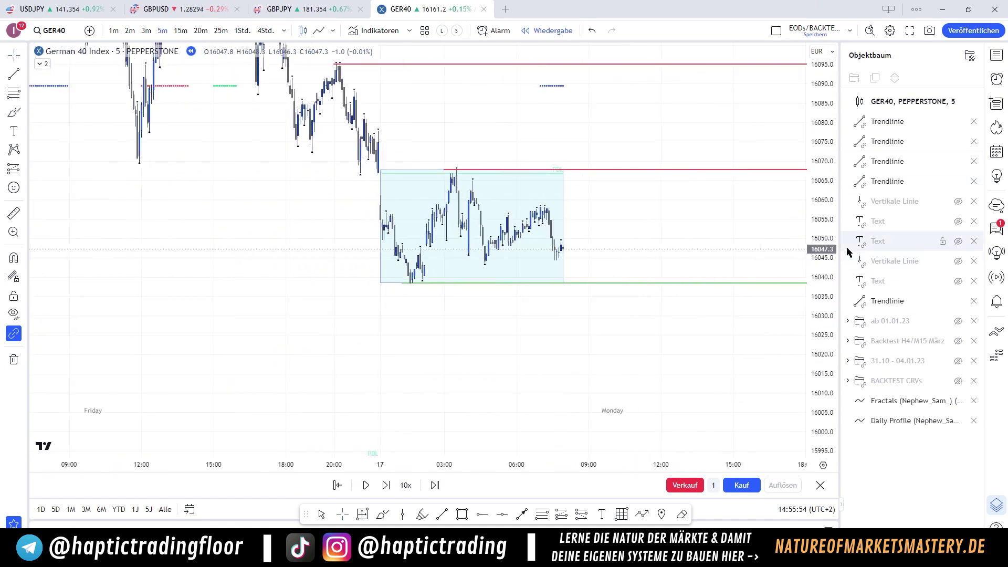
{"action": "left_click_drag", "start_coordinate": [823, 240], "coordinate": [808, 322]}
{"action": "left_click_drag", "start_coordinate": [690, 324], "coordinate": [642, 324]}
Advance the replay candle by candle on 17 July, past the session box to about 09:15
{"action": "key", "text": "shift+Right"}
{"action": "key", "text": "shift+Right"}
{"action": "key", "text": "shift+Right"}
{"action": "key", "text": "shift+Right"}
{"action": "key", "text": "shift+Right"}
{"action": "key", "text": "shift+Right"}
{"action": "key", "text": "shift+Right"}
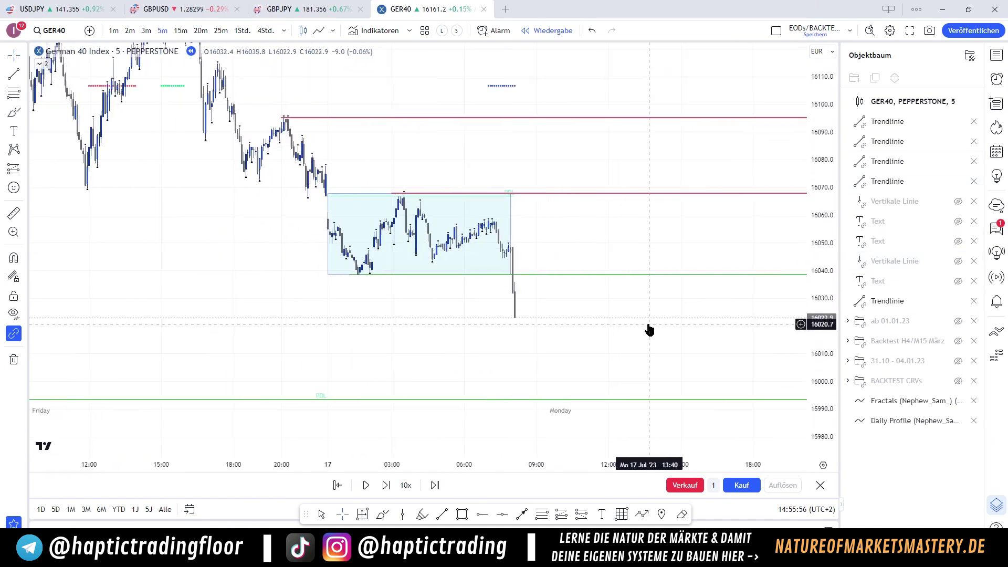
{"action": "key", "text": "shift+Right"}
{"action": "key", "text": "shift+Right"}
{"action": "key", "text": "shift+Right"}
{"action": "key", "text": "shift+Right"}
{"action": "key", "text": "shift+Right"}
{"action": "key", "text": "shift+Right"}
{"action": "key", "text": "shift+Right"}
{"action": "key", "text": "shift+Right"}
{"action": "key", "text": "shift+Right"}
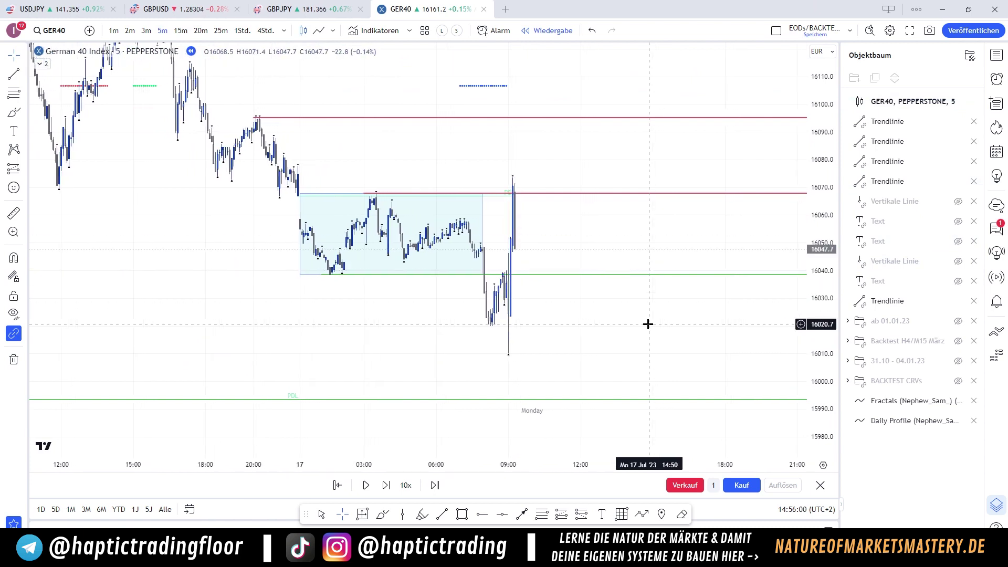
{"action": "key", "text": "shift+Right"}
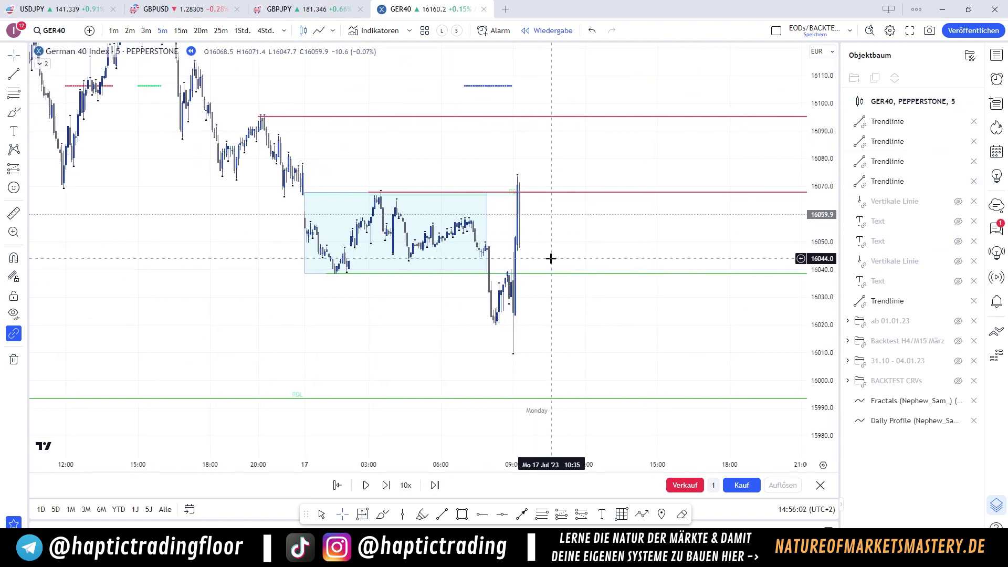
Sketch the swing below Monday's session box with the brush, adding horizontal strokes across its low and its high
{"action": "left_click_drag", "start_coordinate": [551, 258], "coordinate": [534, 256]}
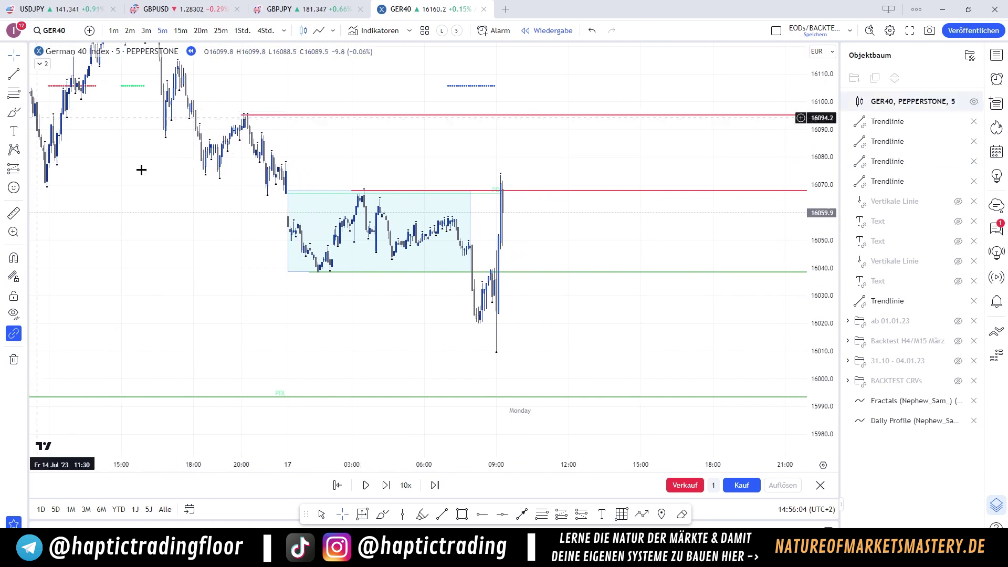
{"action": "left_click_drag", "start_coordinate": [465, 242], "coordinate": [475, 318]}
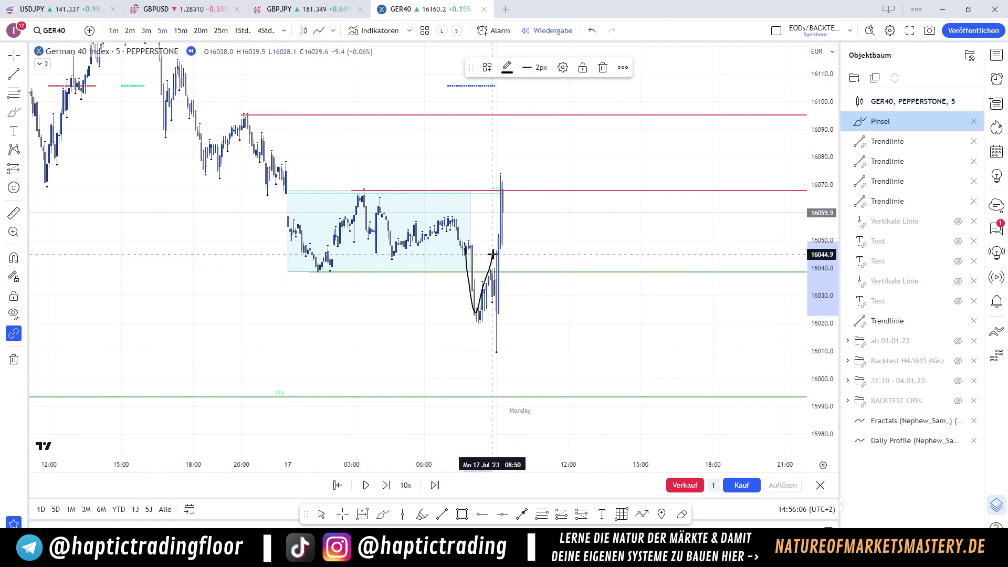
{"action": "mouse_move", "coordinate": [494, 255]}
{"action": "left_mouse_down"}
{"action": "mouse_move", "coordinate": [505, 348]}
{"action": "mouse_move", "coordinate": [565, 329]}
{"action": "left_mouse_up"}
{"action": "mouse_move", "coordinate": [477, 260]}
{"action": "left_mouse_down"}
{"action": "mouse_move", "coordinate": [526, 256]}
{"action": "mouse_move", "coordinate": [513, 253]}
{"action": "left_mouse_up"}
Undo all the brush strokes drawn around the drop below the session box
{"action": "key", "text": "ctrl+z"}
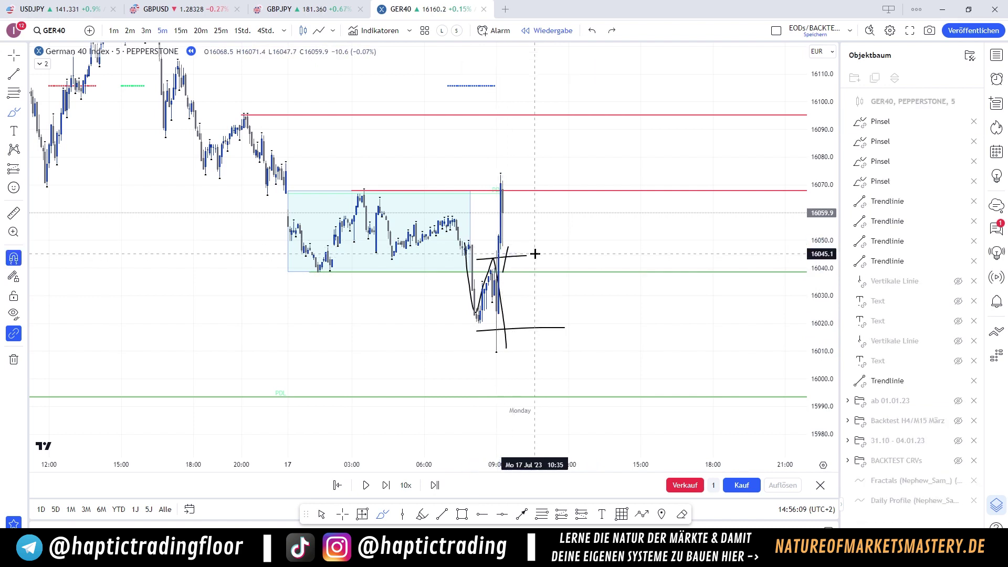
{"action": "key", "text": "ctrl+z"}
{"action": "key", "text": "ctrl+z"}
{"action": "key", "text": "ctrl+z"}
{"action": "key", "text": "ctrl+z"}
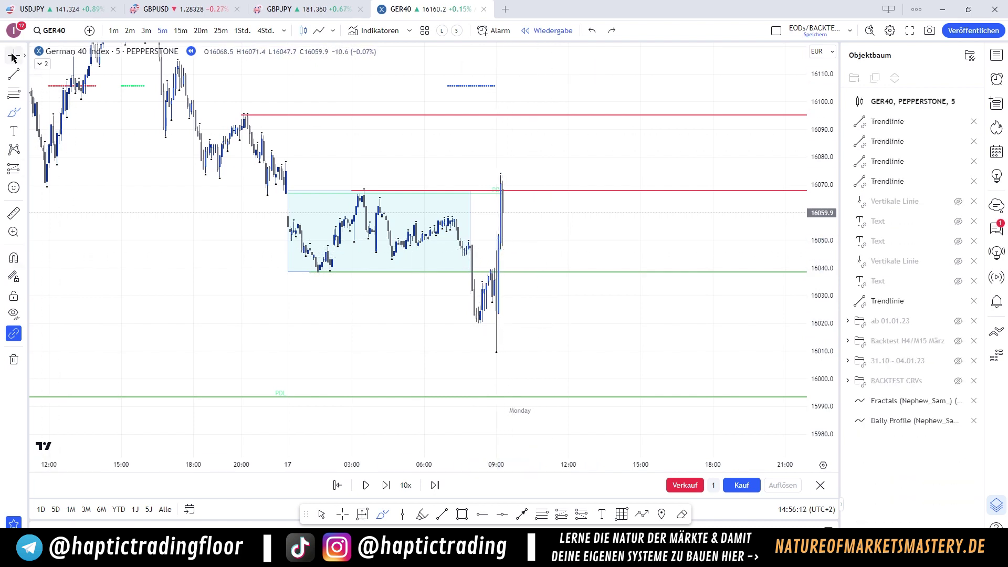
Place a long position at the 09:15 candle with entry 16043.2, stop 16010.1 and target 16094.8
{"action": "left_click", "coordinate": [13, 169]}
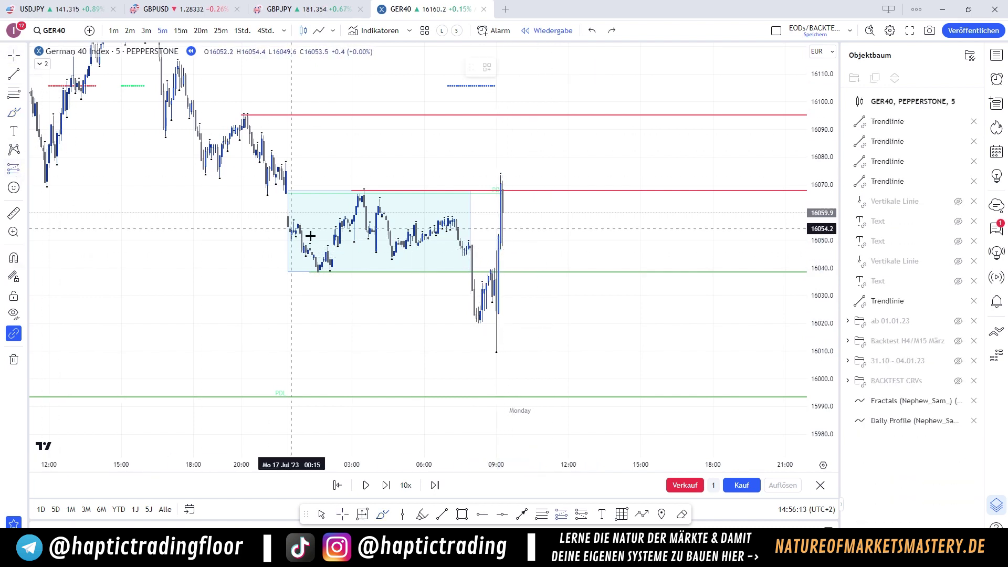
{"action": "left_click", "coordinate": [498, 241]}
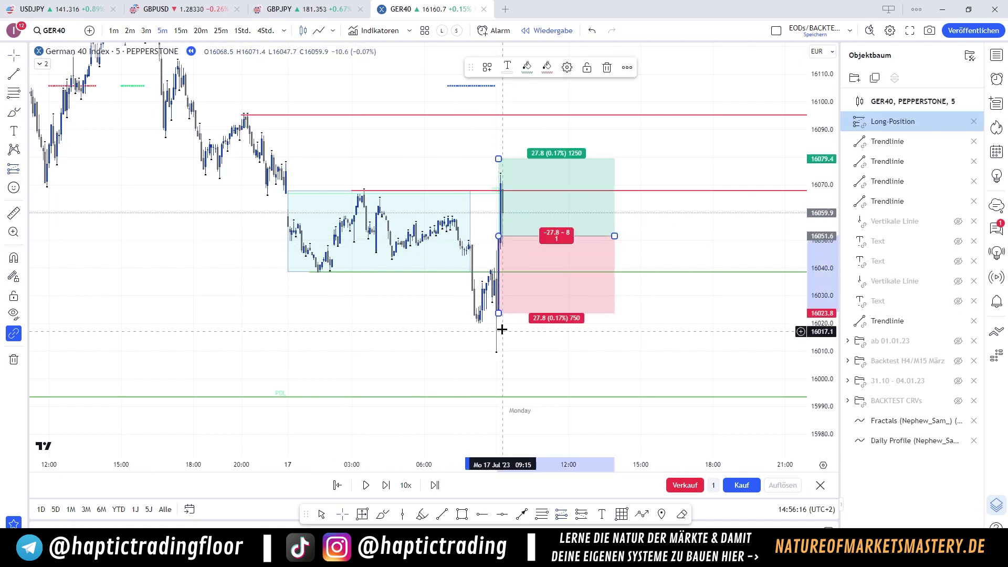
{"action": "left_click_drag", "start_coordinate": [498, 314], "coordinate": [471, 366]}
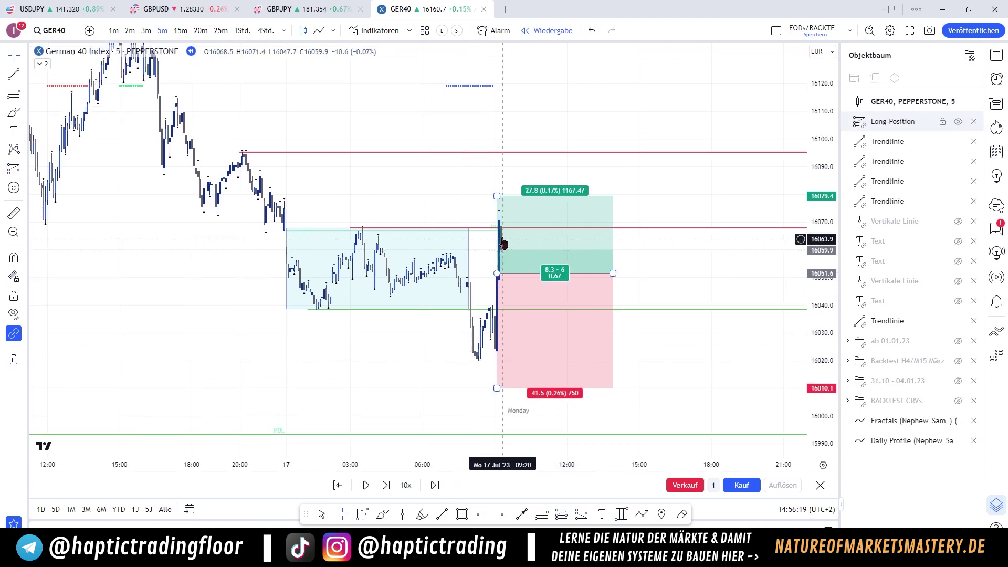
{"action": "left_click", "coordinate": [498, 192]}
{"action": "mouse_move", "coordinate": [496, 195]}
{"action": "left_mouse_down"}
{"action": "mouse_move", "coordinate": [498, 226]}
{"action": "mouse_move", "coordinate": [486, 229]}
{"action": "mouse_move", "coordinate": [497, 155]}
{"action": "left_mouse_up"}
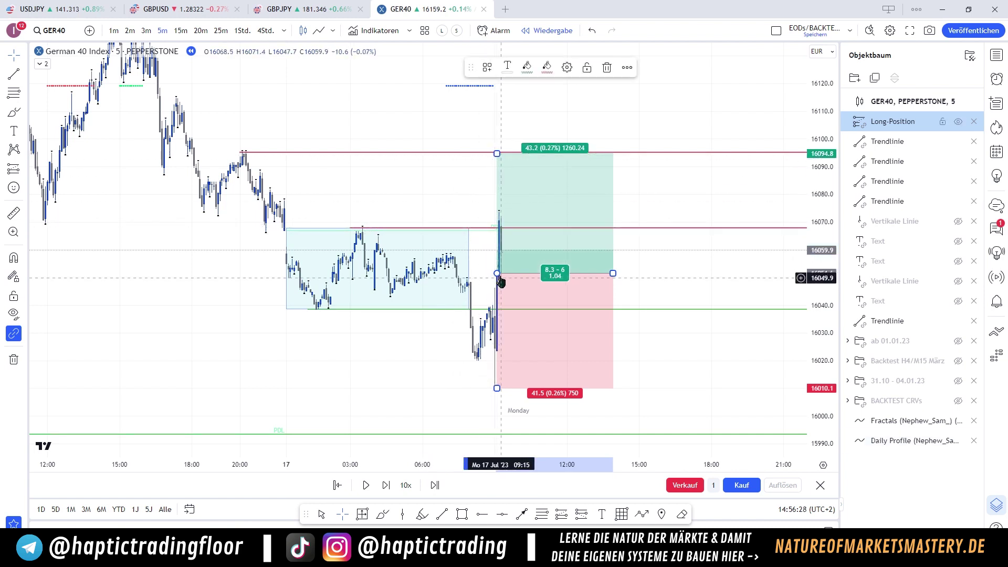
{"action": "left_click_drag", "start_coordinate": [498, 273], "coordinate": [515, 303]}
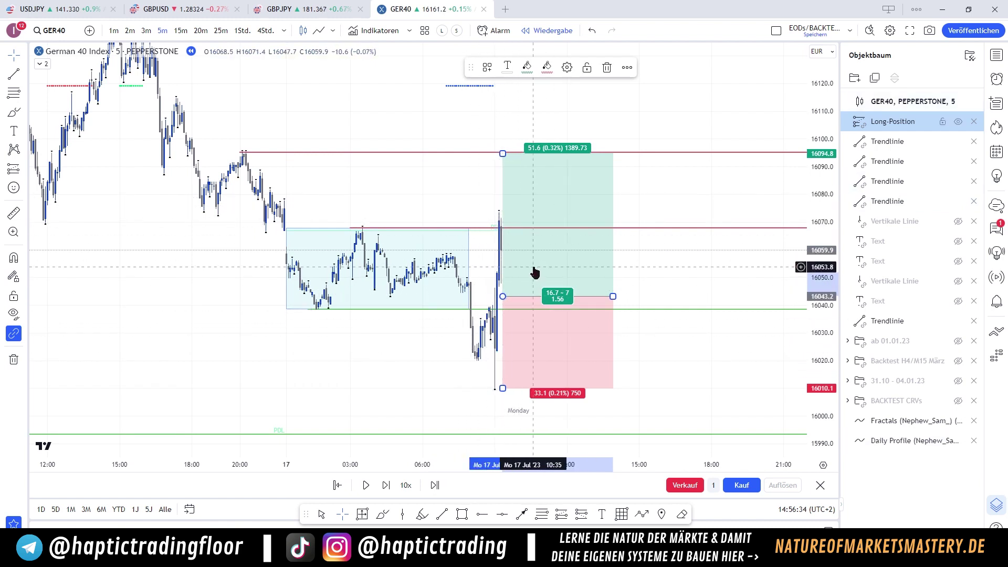
Delete the long position and the green trend line at the session box's low
{"action": "key", "text": "Delete"}
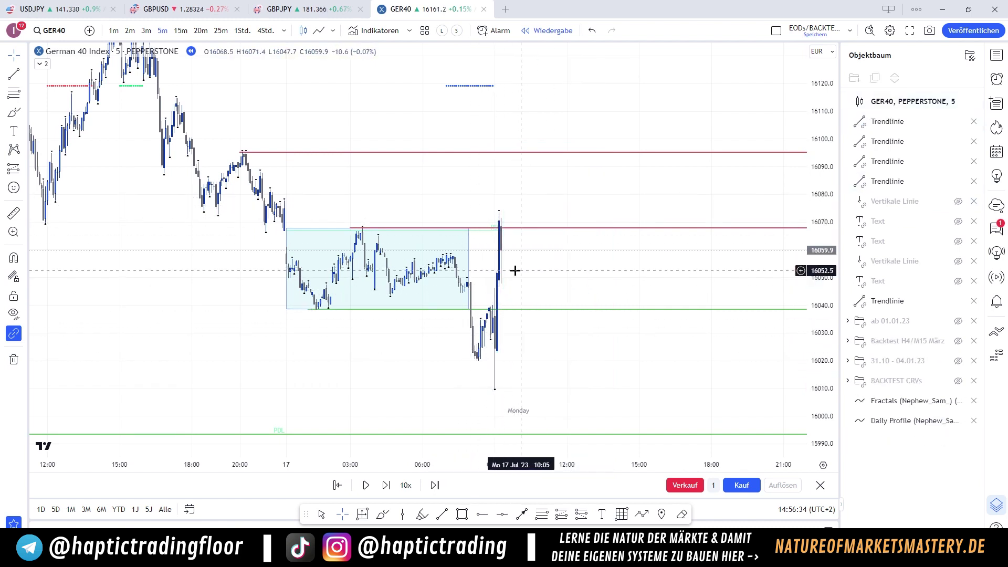
{"action": "left_click", "coordinate": [517, 311]}
{"action": "key", "text": "Delete"}
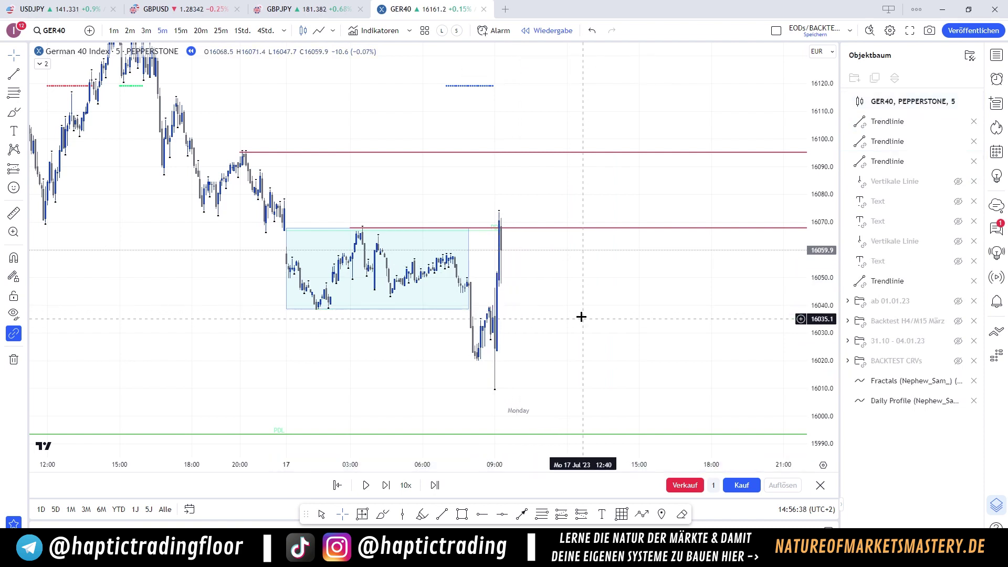
Shorten the red trend line at the session box's high so it ends shortly after 09:00 on 17 July
{"action": "scroll", "coordinate": [567, 306], "scroll_direction": "down", "scroll_amount": 2}
{"action": "left_click_drag", "start_coordinate": [694, 222], "coordinate": [639, 267]}
{"action": "scroll", "coordinate": [617, 269], "scroll_direction": "up", "scroll_amount": 2}
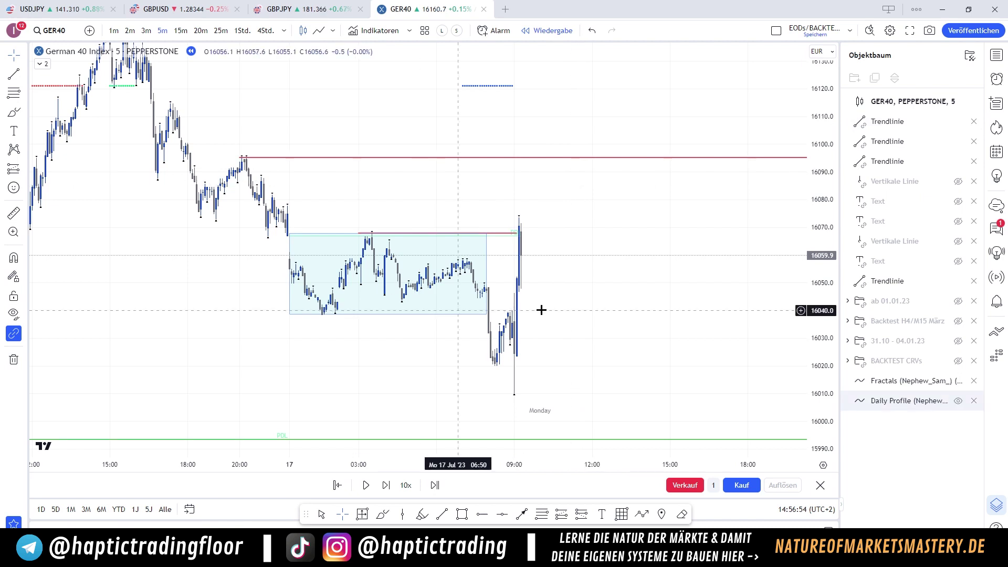
Advance the replay candle by candle to about 09:50 on 17 July
{"action": "key", "text": "shift+Right"}
{"action": "key", "text": "shift+Right"}
{"action": "key", "text": "shift+Right"}
{"action": "key", "text": "shift+Right"}
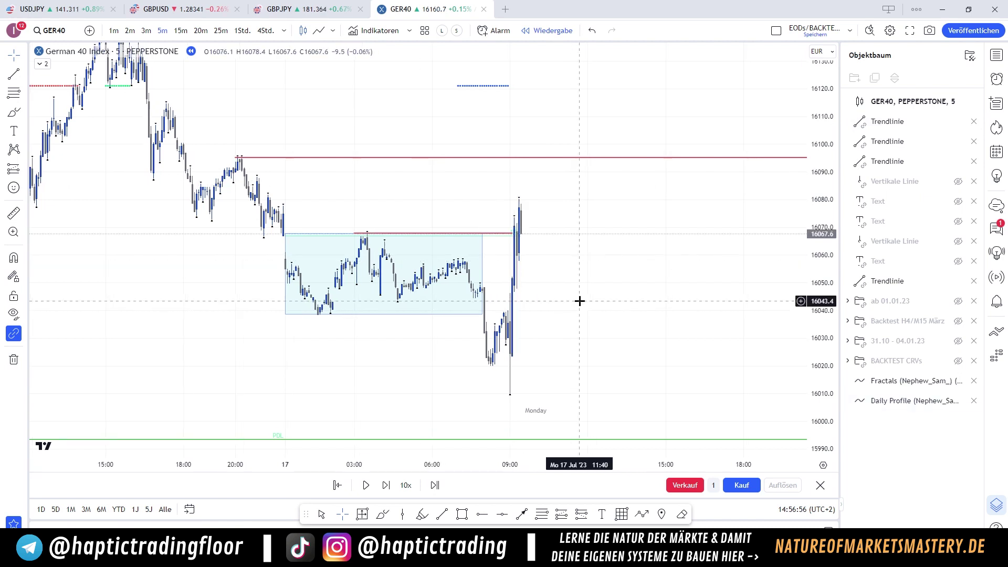
{"action": "key", "text": "shift+Right"}
{"action": "key", "text": "shift+Right"}
{"action": "key", "text": "shift+Right"}
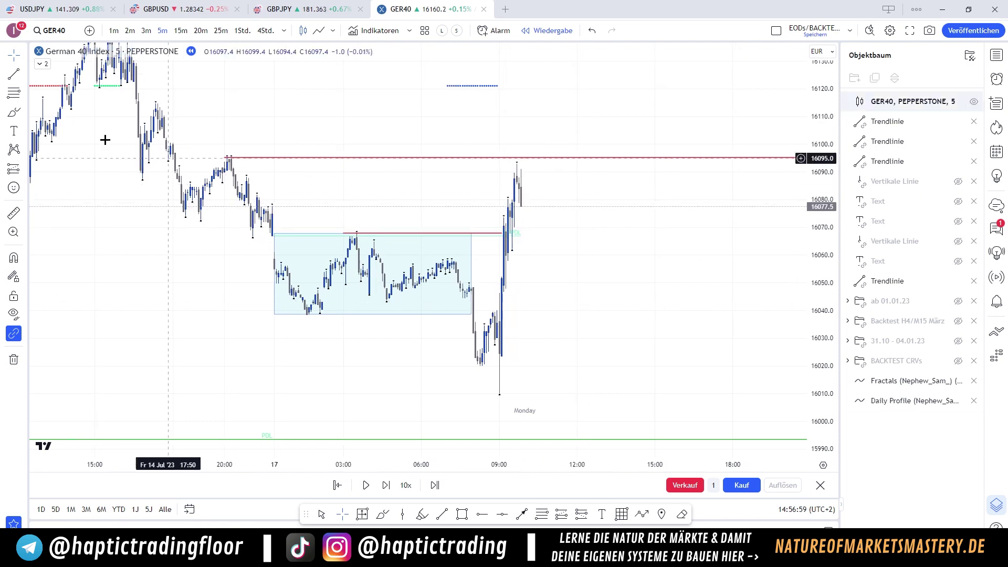
{"action": "key", "text": "shift+Right"}
Sketch the zigzag rise above the session box with the brush, adding a horizontal stroke at about 16063 and a falling stroke through it
{"action": "left_click", "coordinate": [14, 112]}
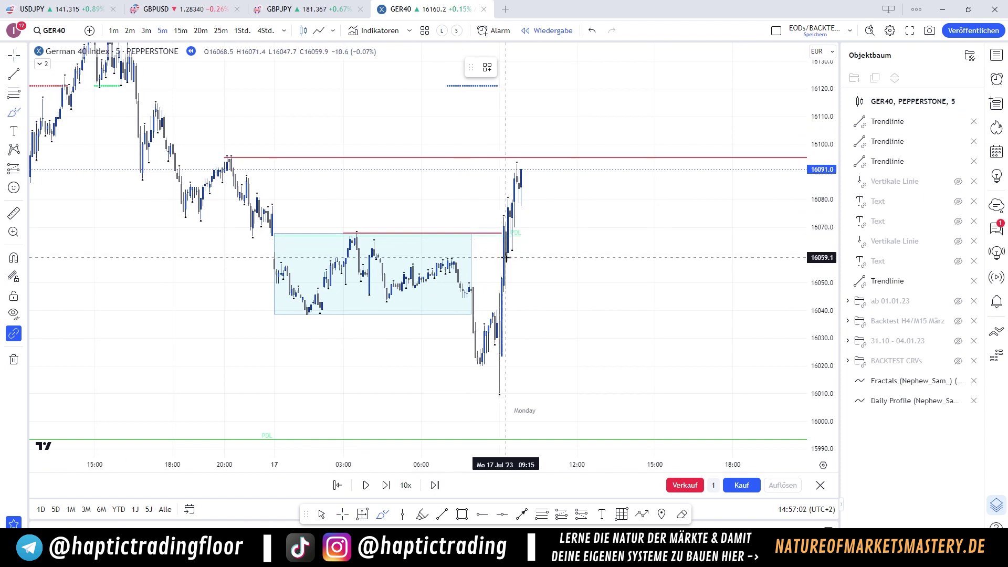
{"action": "left_click_drag", "start_coordinate": [506, 257], "coordinate": [514, 185]}
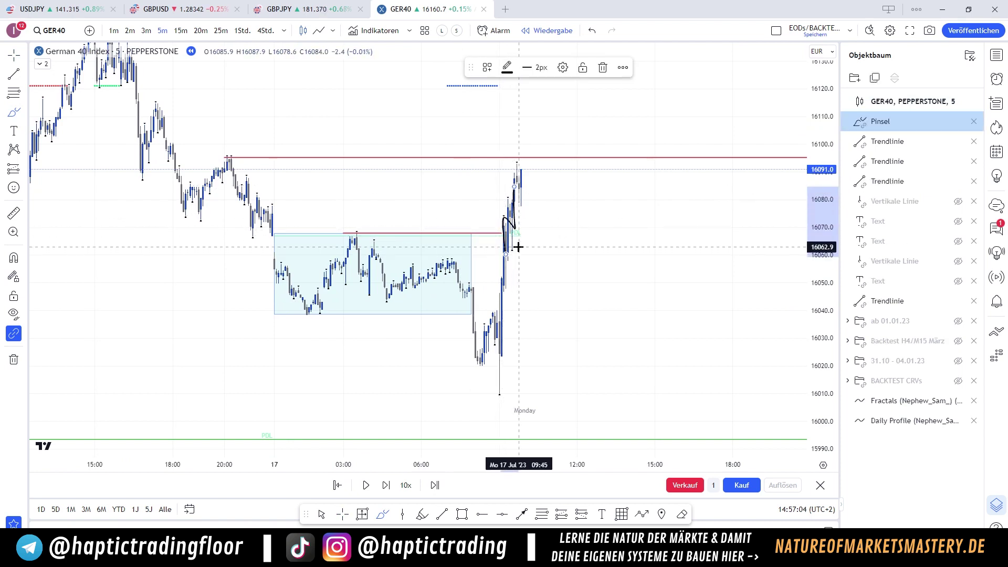
{"action": "left_click_drag", "start_coordinate": [515, 246], "coordinate": [583, 247]}
{"action": "left_click_drag", "start_coordinate": [522, 173], "coordinate": [548, 254]}
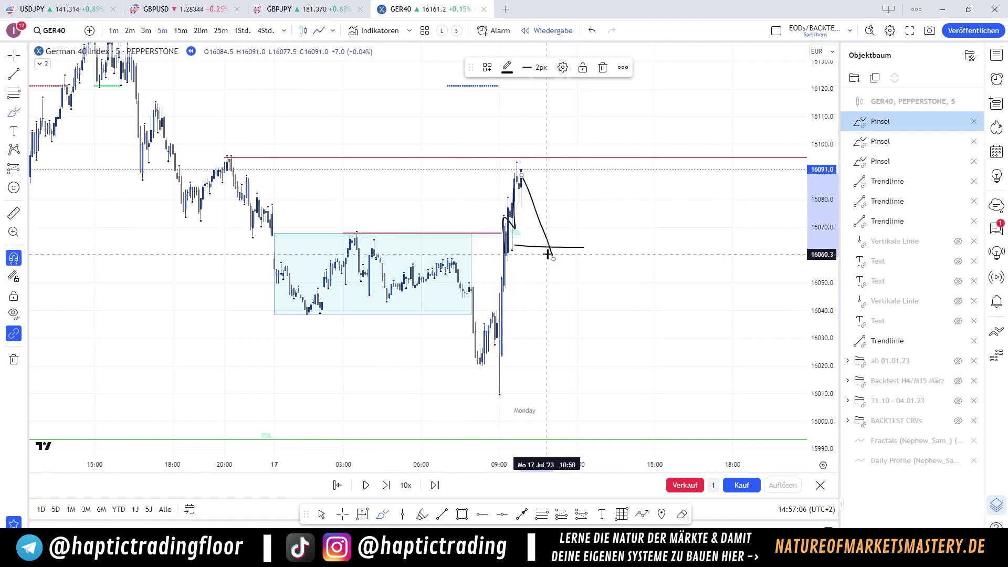
Undo the three brush strokes drawn around the rise above the session box
{"action": "key", "text": "ctrl+z"}
{"action": "key", "text": "ctrl+z"}
{"action": "key", "text": "ctrl+z"}
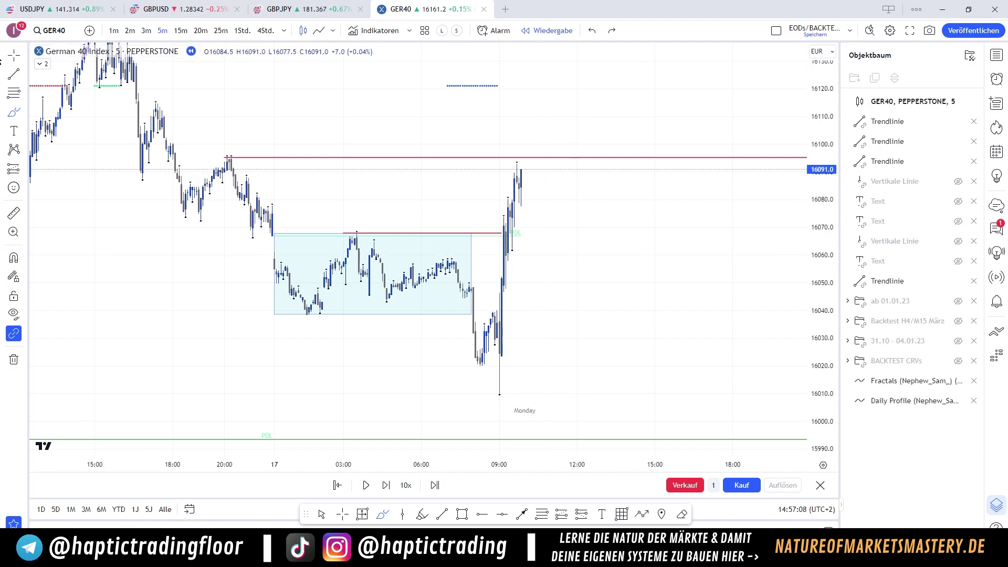
Advance the replay candle by candle through the upper red line to about 10:30 on 17 July
{"action": "key", "text": "shift+Right"}
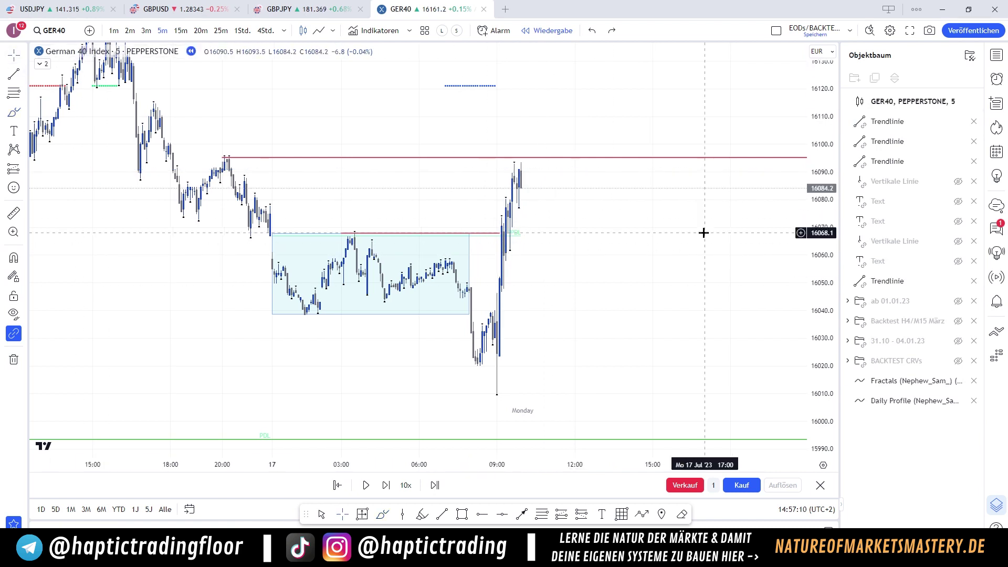
{"action": "key", "text": "shift+Right"}
{"action": "key", "text": "shift+Right"}
{"action": "key", "text": "shift+Right"}
{"action": "key", "text": "shift+Right"}
{"action": "key", "text": "shift+Right"}
{"action": "key", "text": "shift+Right"}
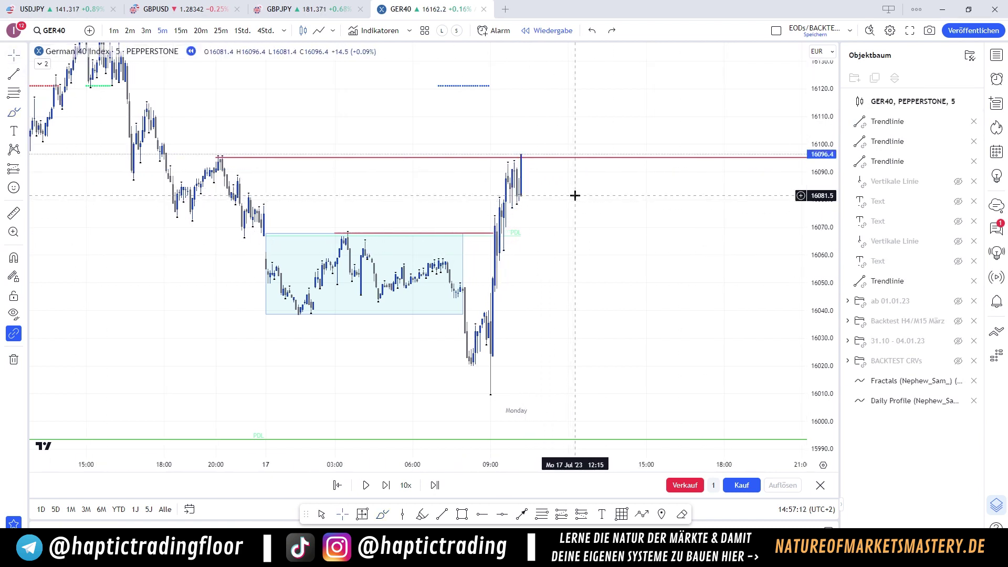
{"action": "key", "text": "shift+Right"}
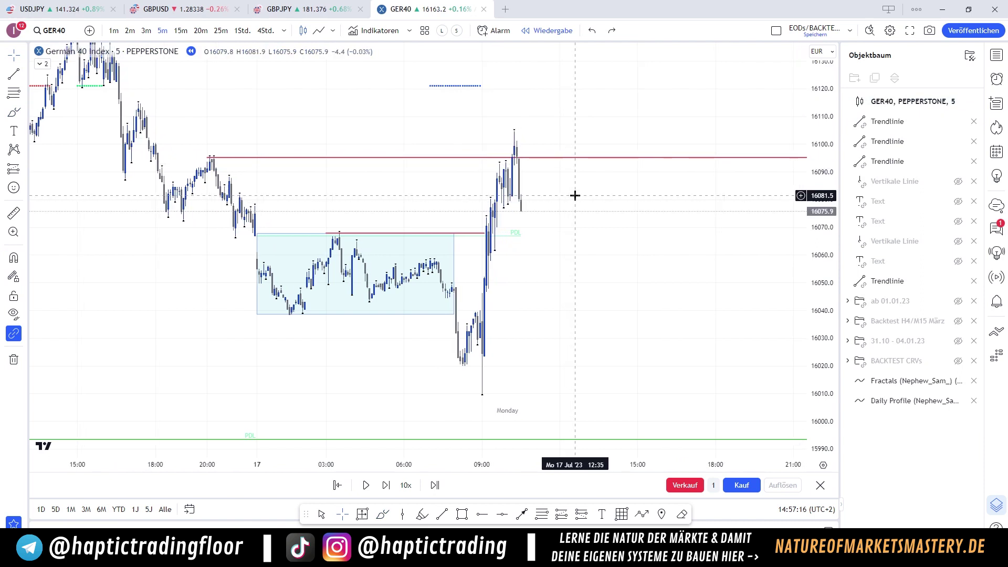
Draw a short horizontal trend line at 16078.8 from 10:00 to about 10:40 on 17 July and colour it black
{"action": "left_click", "coordinate": [14, 74]}
{"action": "left_click", "coordinate": [509, 237]}
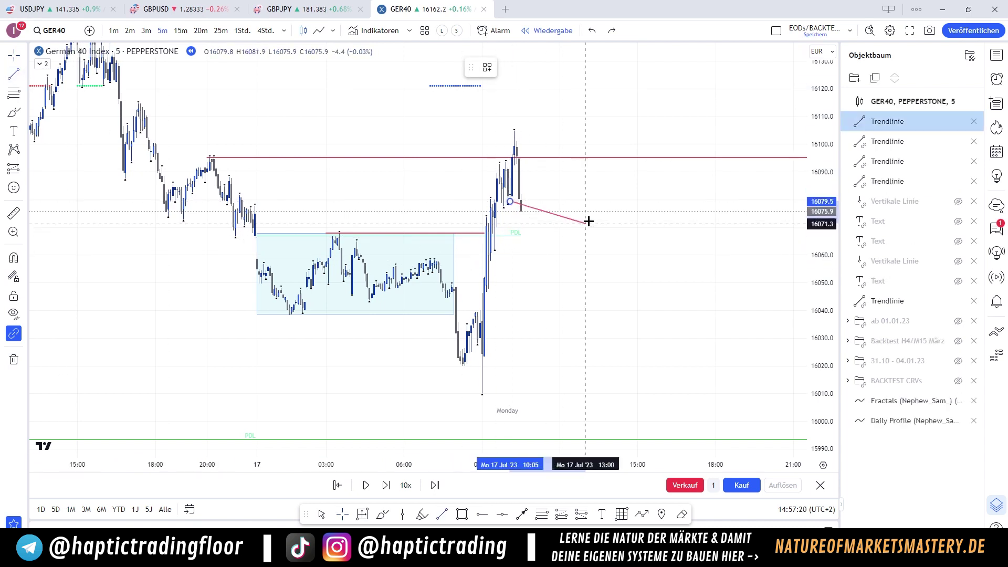
{"action": "left_click", "coordinate": [588, 221]}
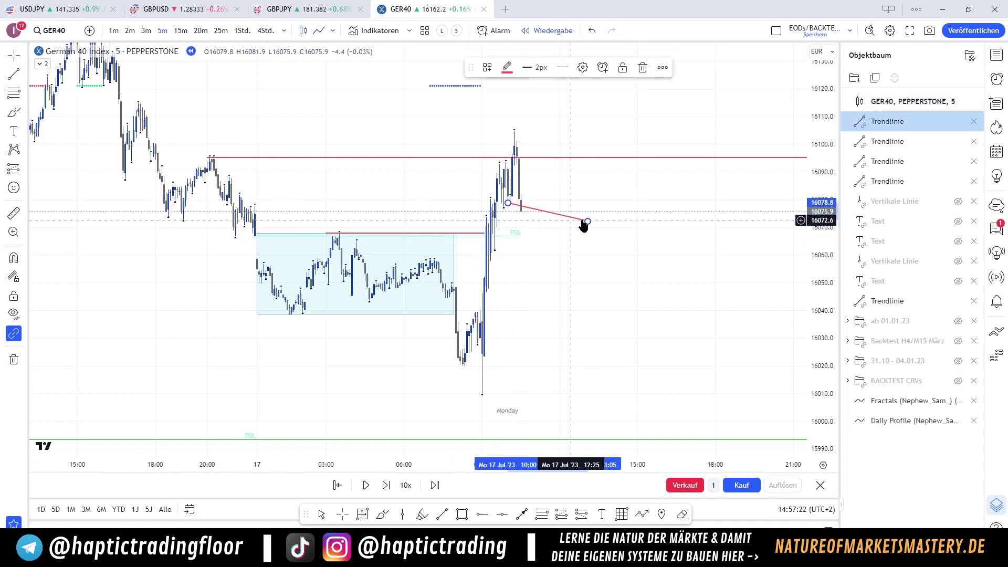
{"action": "left_click_drag", "start_coordinate": [588, 221], "coordinate": [525, 204]}
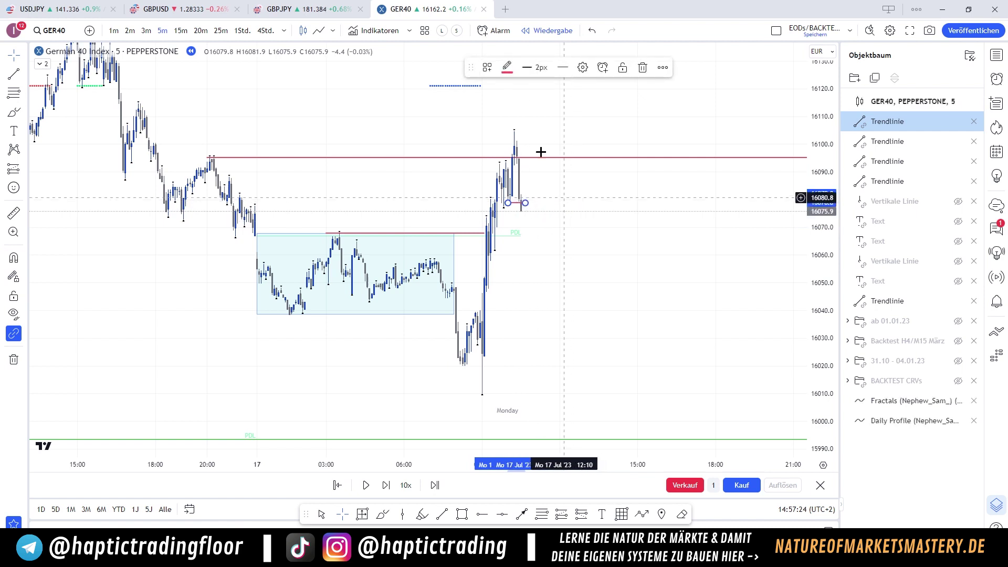
{"action": "left_click", "coordinate": [507, 67]}
{"action": "left_click", "coordinate": [616, 92]}
{"action": "left_click", "coordinate": [555, 224]}
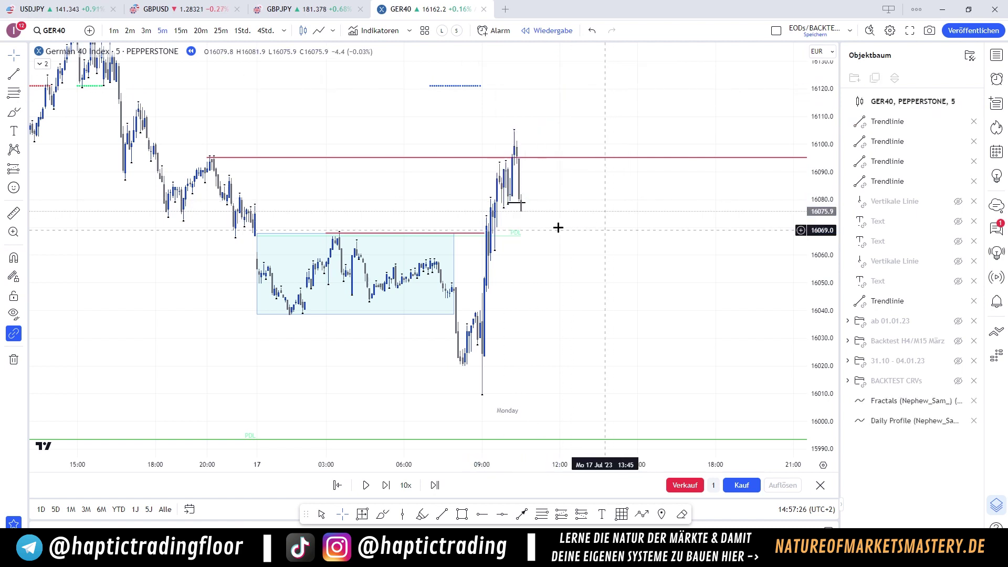
Place a short position at 16075.4 from 10:35 on 17 July, with the stop at 16105.0 and target at 16009.7
{"action": "left_click", "coordinate": [26, 169]}
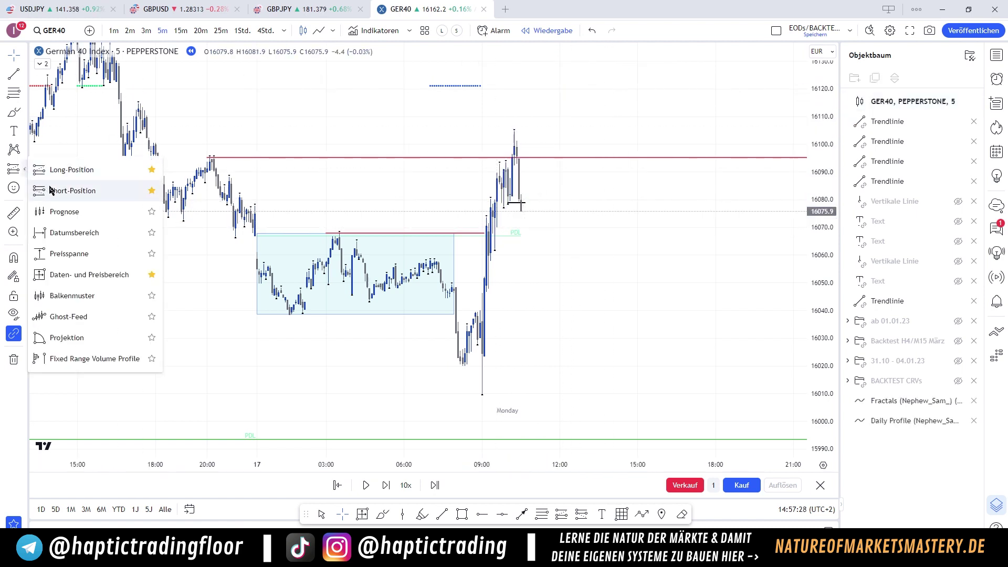
{"action": "left_click", "coordinate": [55, 189]}
{"action": "left_click", "coordinate": [522, 211]}
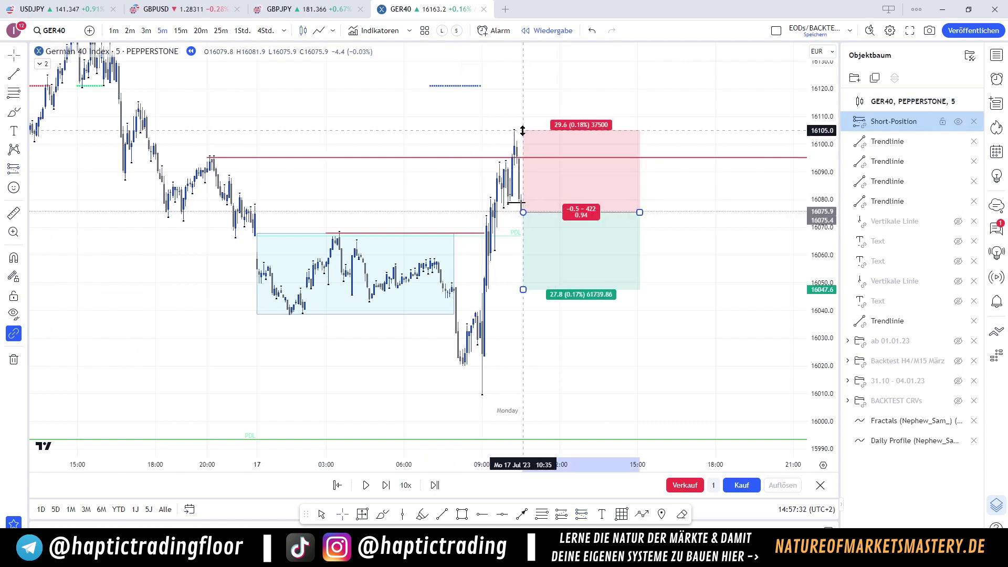
{"action": "left_click_drag", "start_coordinate": [486, 203], "coordinate": [466, 140]}
{"action": "left_click_drag", "start_coordinate": [503, 227], "coordinate": [504, 330]}
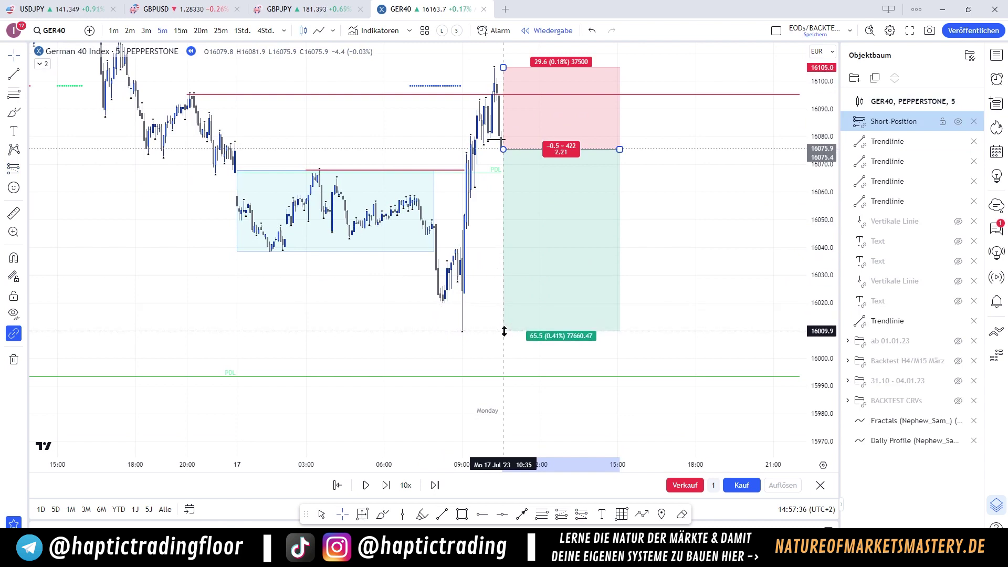
{"action": "left_click_drag", "start_coordinate": [449, 291], "coordinate": [431, 294]}
{"action": "scroll", "coordinate": [429, 290], "scroll_direction": "down", "scroll_amount": 2}
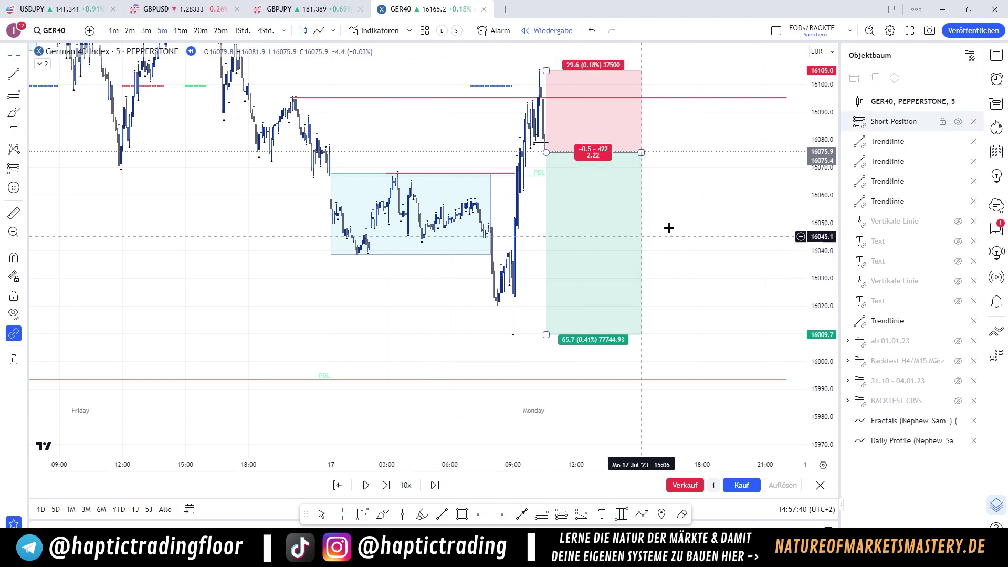
Advance the replay candle by candle past the short position's target to about 12:50 on 17 July
{"action": "left_click_drag", "start_coordinate": [723, 225], "coordinate": [759, 158]}
{"action": "scroll", "coordinate": [549, 249], "scroll_direction": "down", "scroll_amount": 5}
{"action": "scroll", "coordinate": [546, 250], "scroll_direction": "up", "scroll_amount": 5}
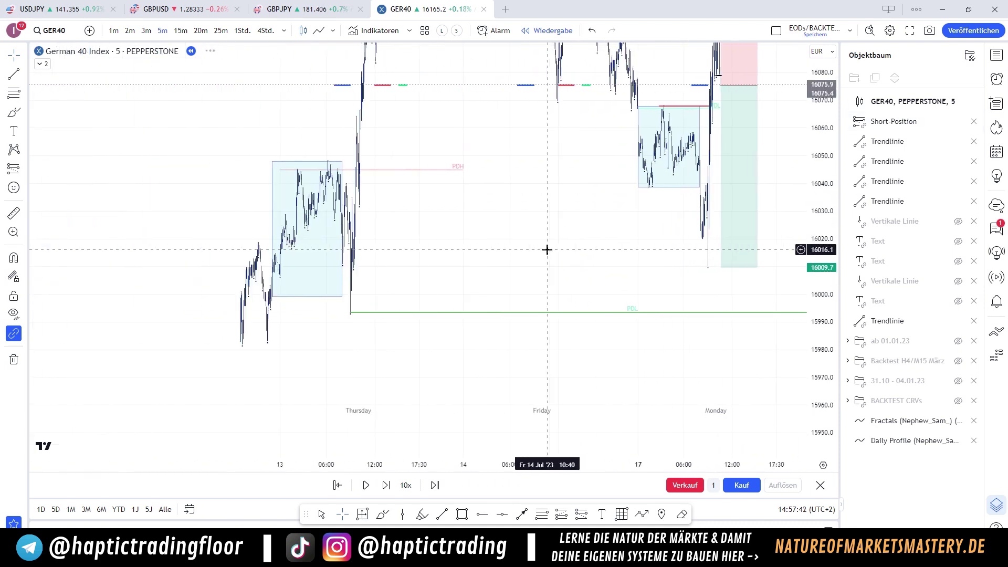
{"action": "left_click_drag", "start_coordinate": [423, 256], "coordinate": [422, 320]}
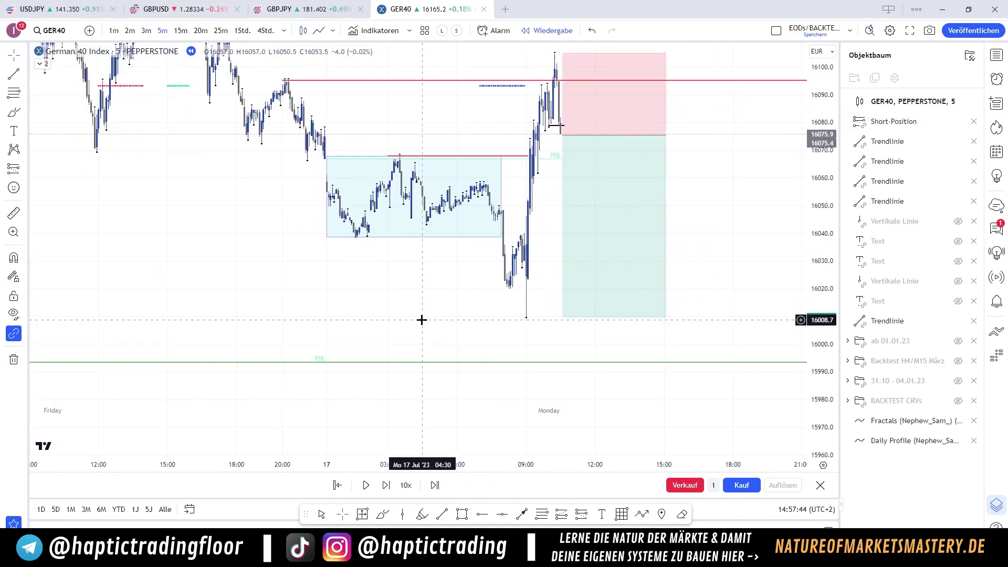
{"action": "key", "text": "shift+Right"}
{"action": "key", "text": "shift+Right"}
{"action": "key", "text": "shift+Right"}
{"action": "key", "text": "shift+Right"}
{"action": "key", "text": "shift+Right"}
{"action": "key", "text": "shift+Right"}
{"action": "key", "text": "shift+Right"}
{"action": "key", "text": "shift+Right"}
{"action": "key", "text": "shift+Right"}
{"action": "key", "text": "shift+Right"}
{"action": "key", "text": "shift+Right"}
{"action": "key", "text": "shift+Right"}
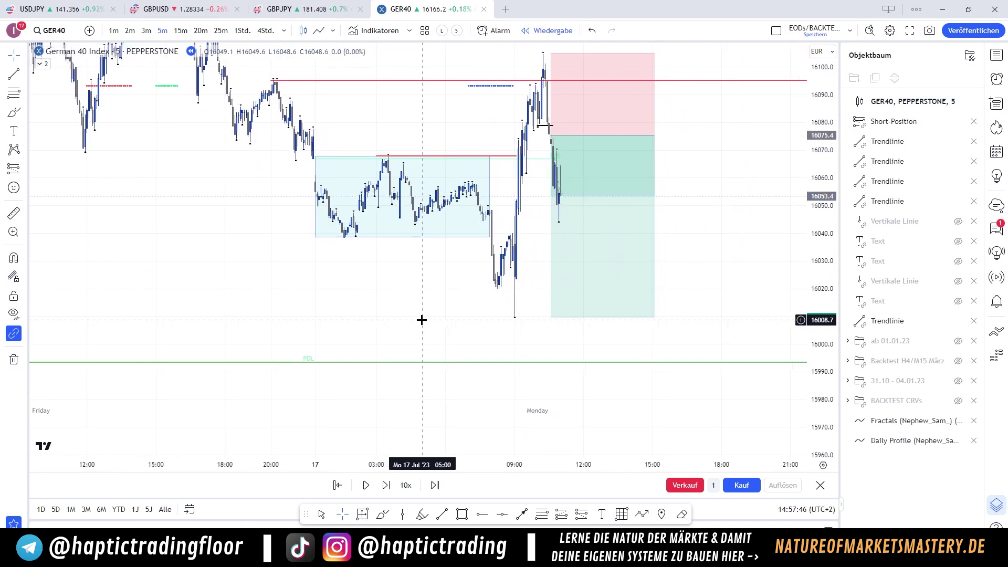
{"action": "key", "text": "shift+Right"}
{"action": "key", "text": "shift+Right"}
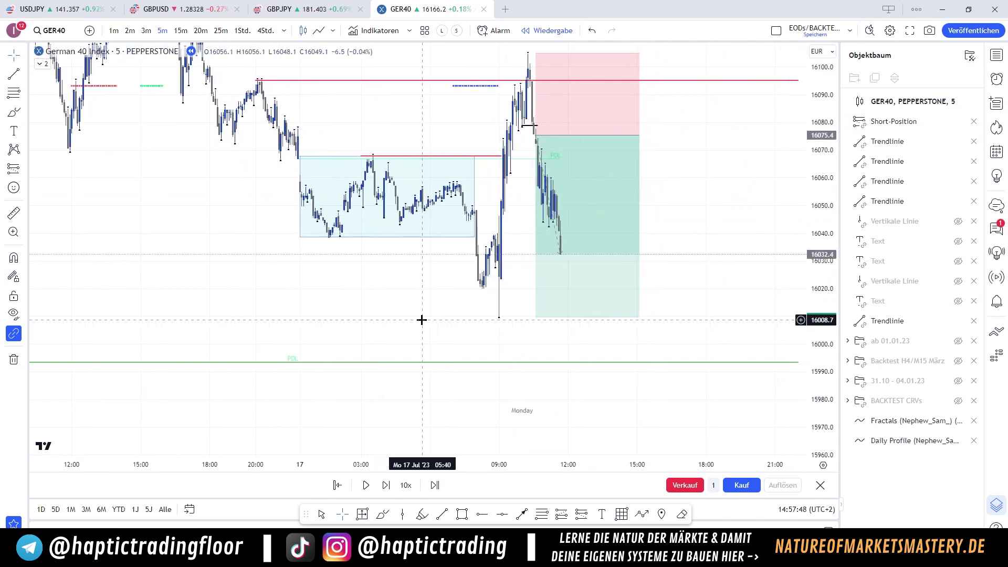
{"action": "key", "text": "shift+Right"}
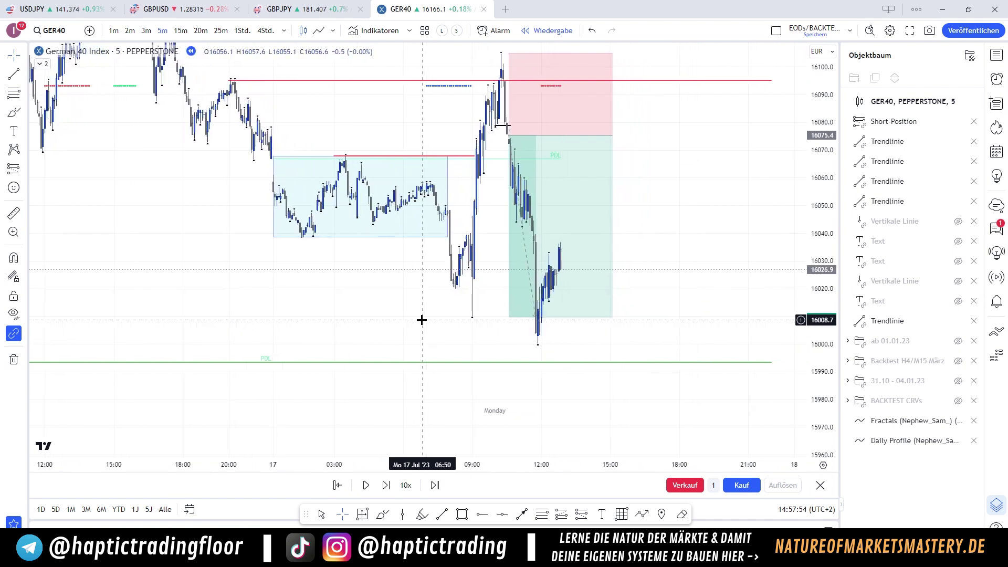
Shorten the short position so that it ends at about 12:05 on 17 July
{"action": "left_click", "coordinate": [592, 302]}
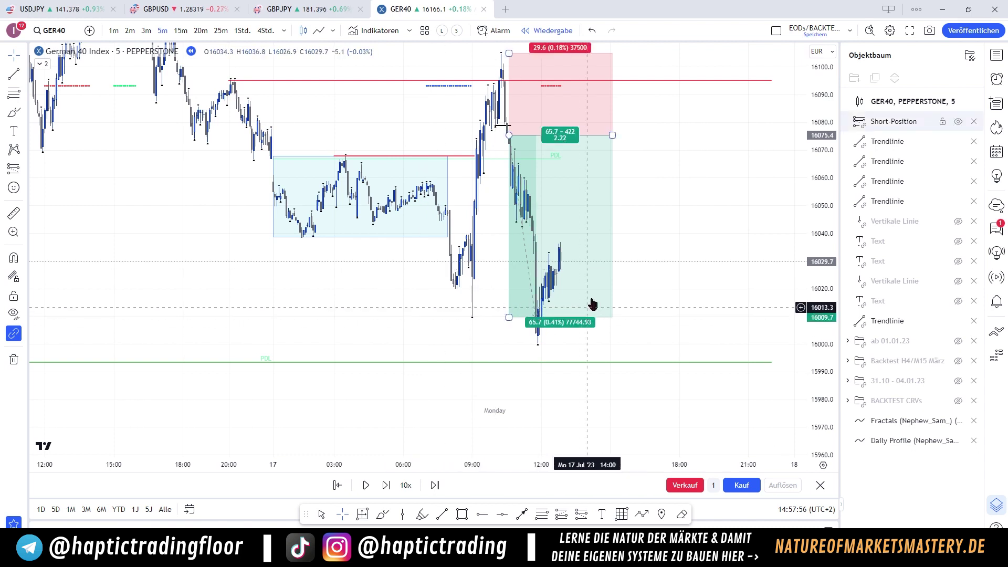
{"action": "left_click_drag", "start_coordinate": [609, 138], "coordinate": [543, 136]}
{"action": "scroll", "coordinate": [613, 232], "scroll_direction": "up", "scroll_amount": 3}
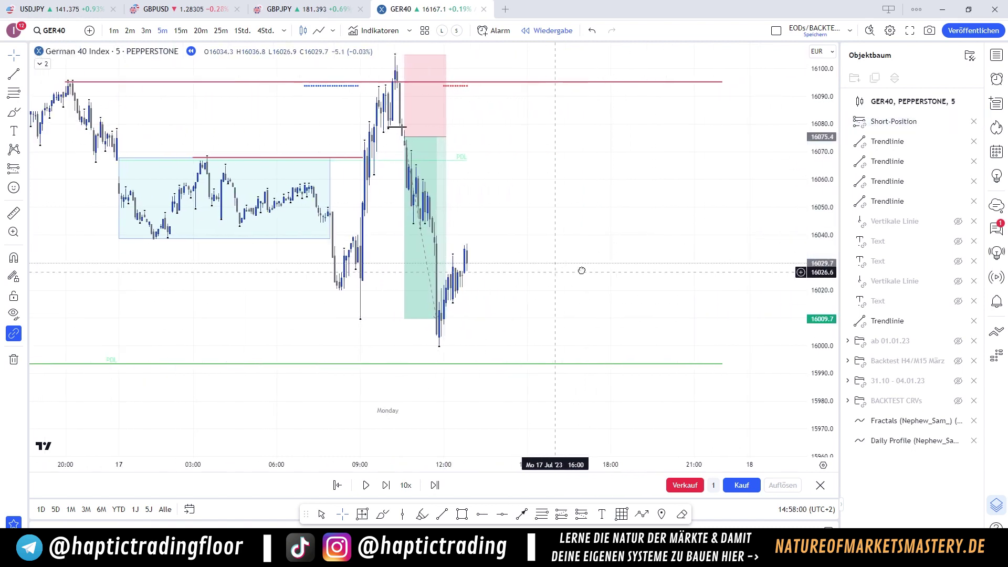
{"action": "left_click", "coordinate": [135, 251]}
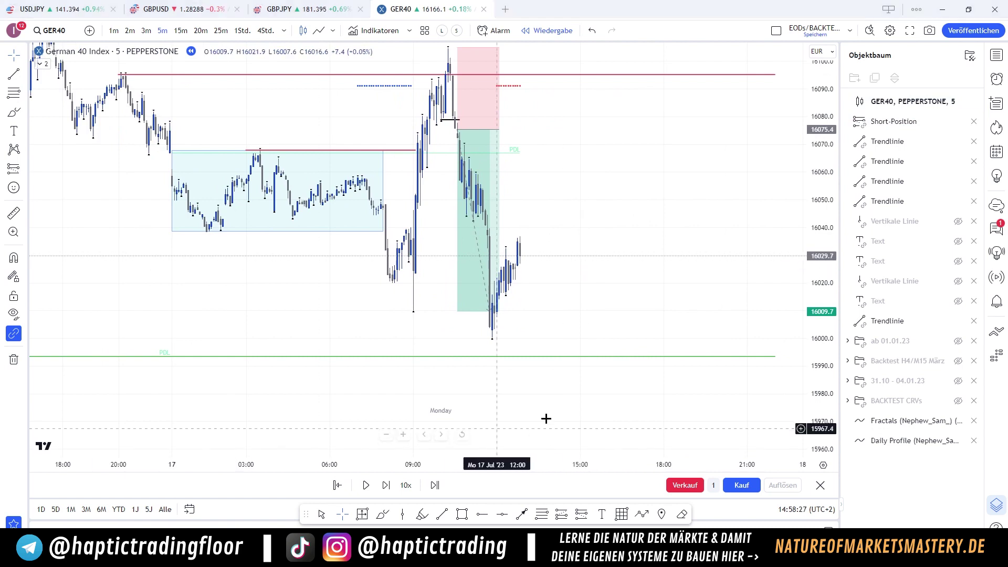
Advance the replay candle by candle to about 13:35 on 17 July
{"action": "scroll", "coordinate": [556, 308], "scroll_direction": "up", "scroll_amount": 2}
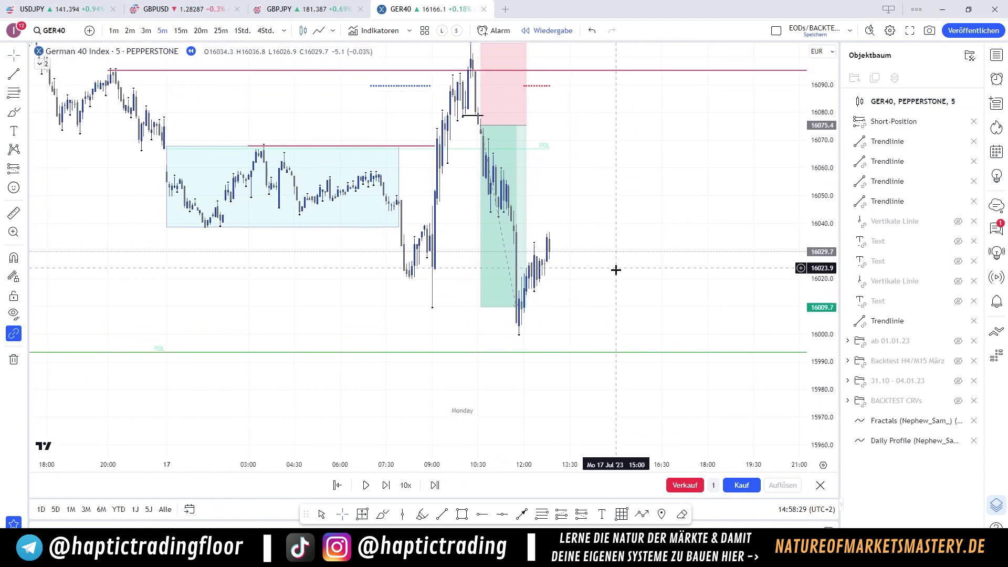
{"action": "left_click_drag", "start_coordinate": [604, 298], "coordinate": [610, 245]}
{"action": "key", "text": "shift+Right"}
{"action": "key", "text": "shift+Right"}
{"action": "key", "text": "shift+Right"}
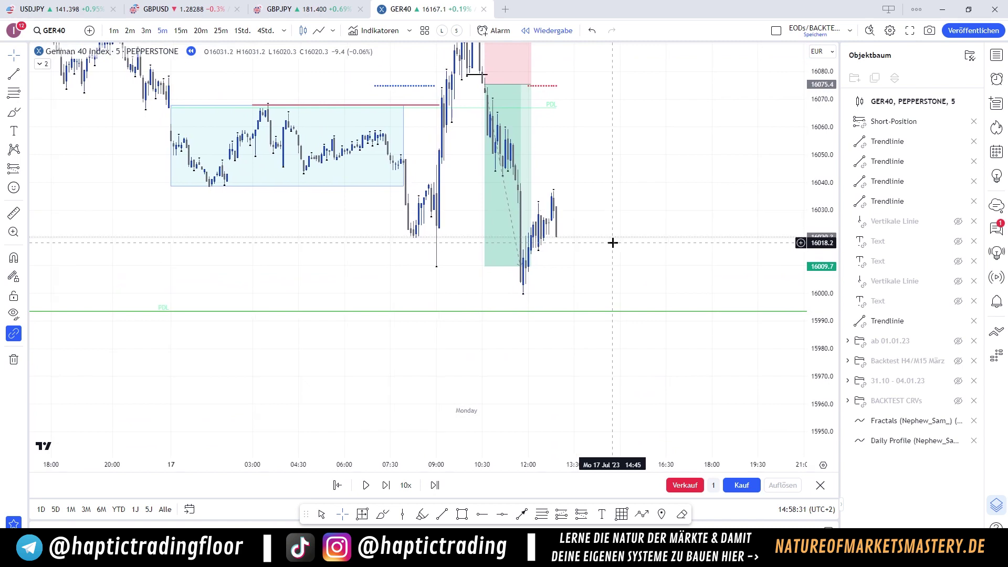
{"action": "key", "text": "shift+Right"}
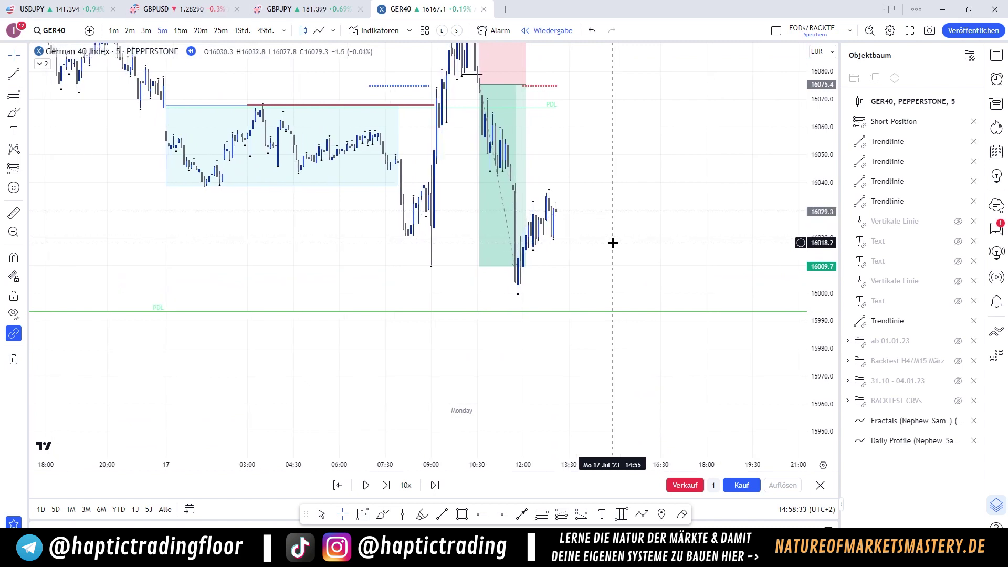
{"action": "key", "text": "shift+Right"}
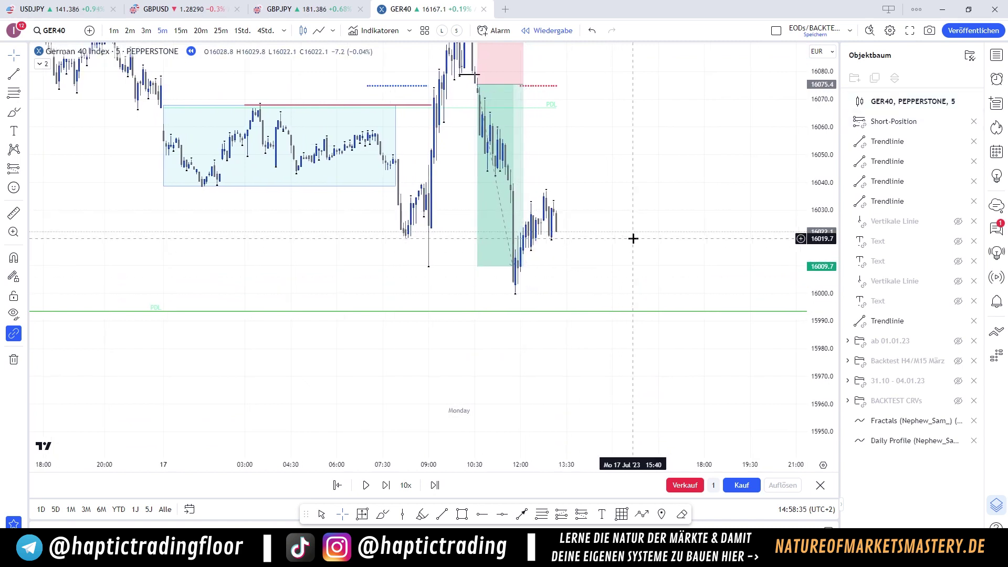
{"action": "key", "text": "shift+Right"}
{"action": "key", "text": "shift+Right"}
{"action": "key", "text": "shift+Right"}
{"action": "key", "text": "shift+Right"}
{"action": "key", "text": "shift+Right"}
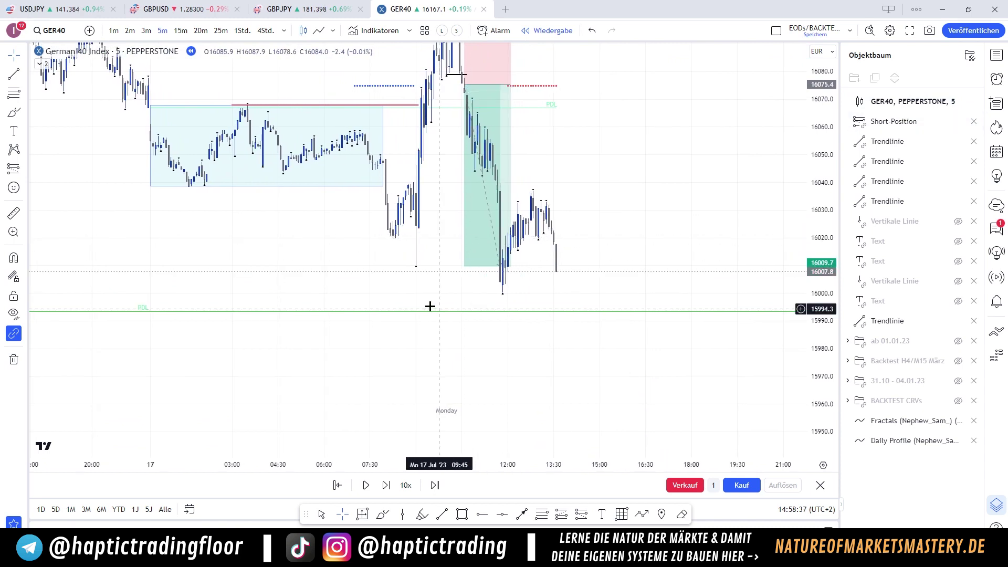
On the 1-hour chart, draw a horizontal trend line at 16010.1 from Monday's 09:00 low to 12:00 and colour it green
{"action": "left_click", "coordinate": [242, 30]}
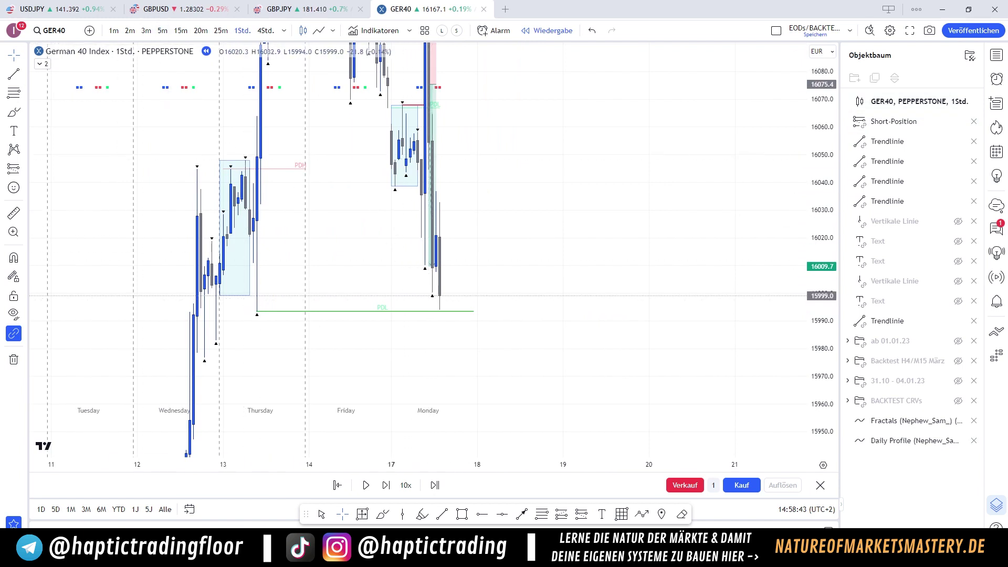
{"action": "key", "text": "alt+t"}
{"action": "left_click", "coordinate": [424, 265]}
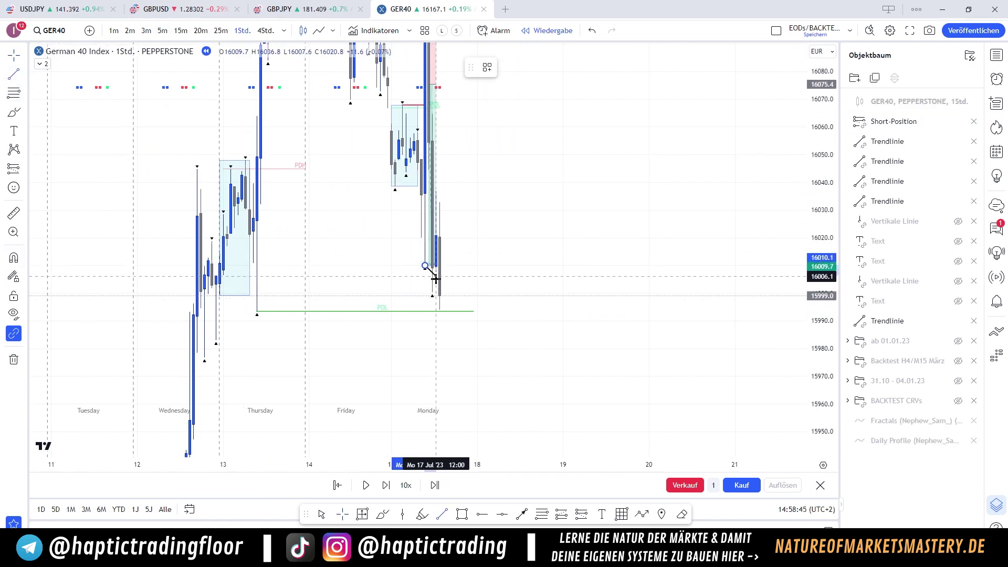
{"action": "left_click", "coordinate": [436, 265]}
{"action": "left_click", "coordinate": [506, 67]}
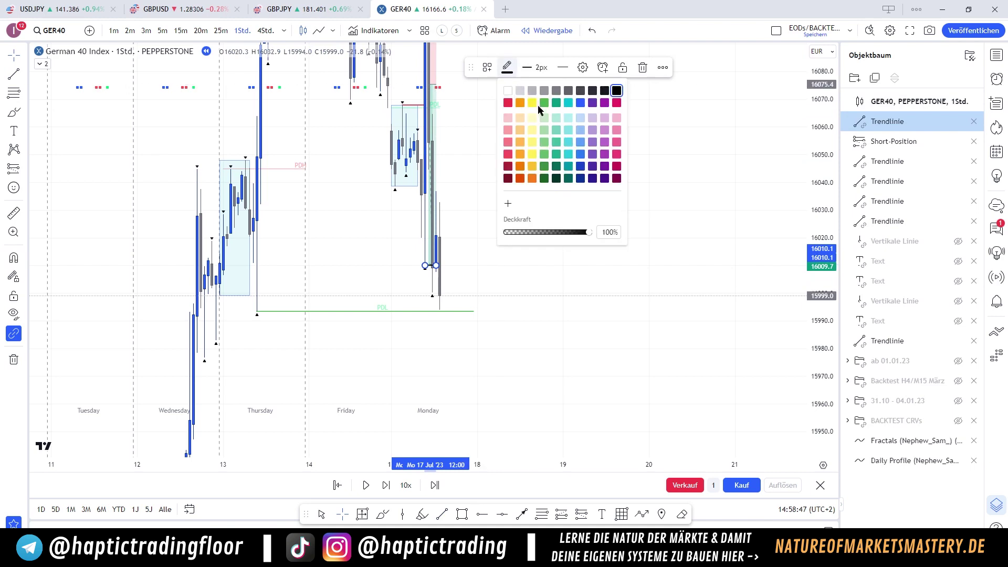
{"action": "left_click", "coordinate": [544, 155]}
{"action": "left_click", "coordinate": [533, 237]}
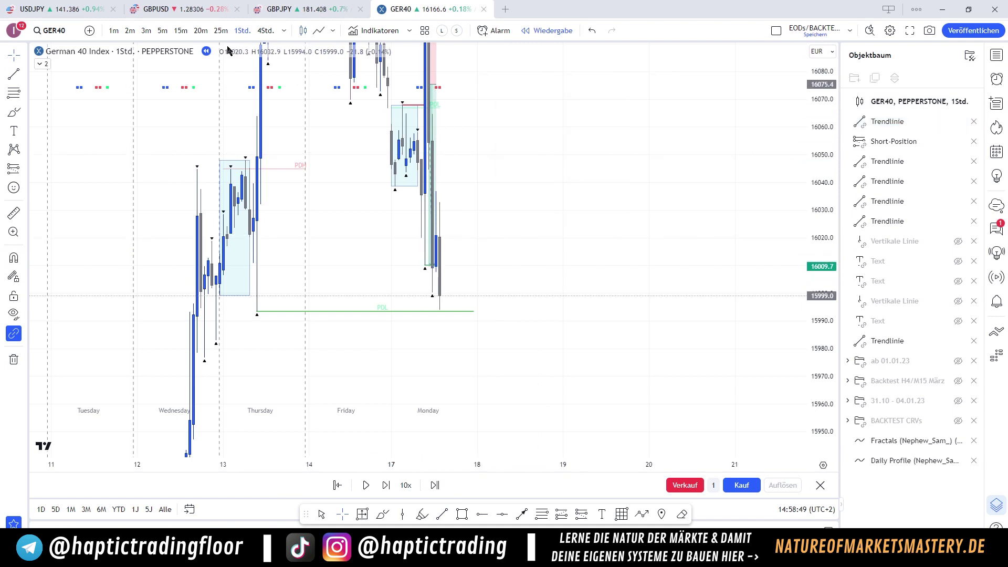
Return to the 5-minute chart and advance the replay candle by candle to about 14:30 on 17 July
{"action": "left_click", "coordinate": [163, 31]}
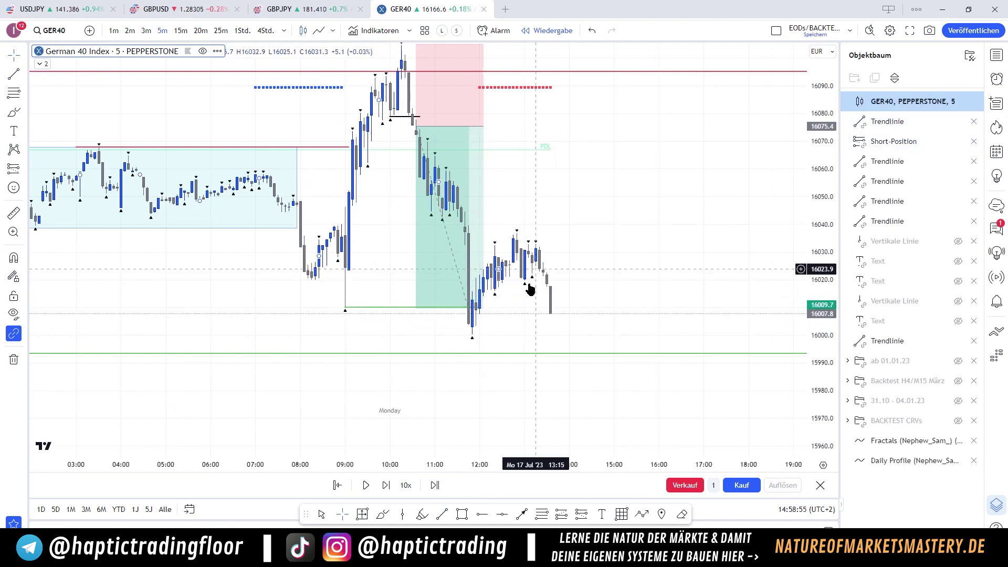
{"action": "key", "text": "shift+Right"}
{"action": "key", "text": "shift+Right"}
{"action": "key", "text": "shift+Right"}
{"action": "key", "text": "shift+Right"}
{"action": "key", "text": "shift+Right"}
{"action": "key", "text": "shift+Right"}
{"action": "key", "text": "shift+Right"}
{"action": "key", "text": "shift+Right"}
{"action": "key", "text": "shift+Right"}
{"action": "key", "text": "shift+Right"}
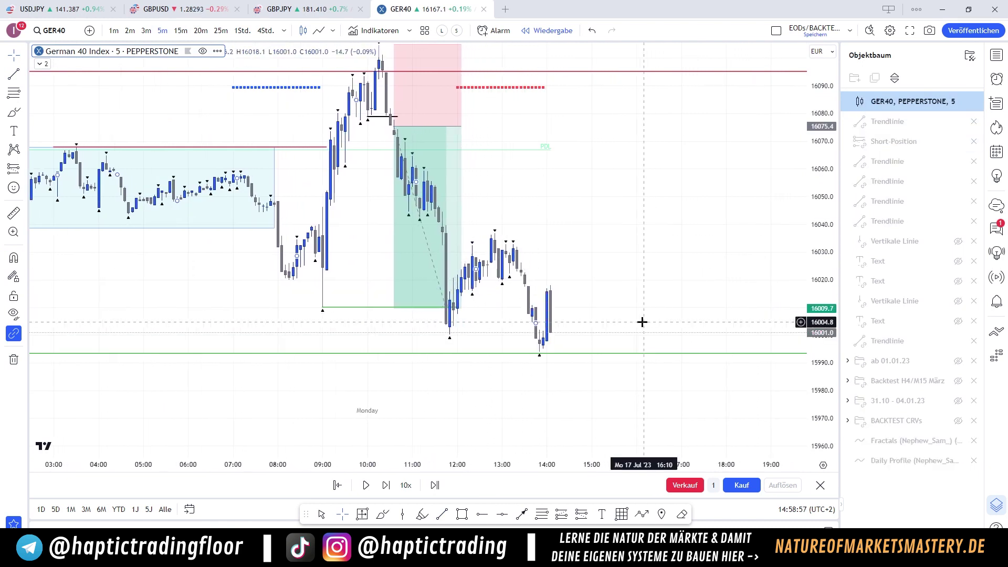
{"action": "key", "text": "shift+Right"}
Draw a short horizontal trend line at 16014.5 from about 14:15 to 15:10 on 17 July and colour it black
{"action": "left_click_drag", "start_coordinate": [533, 300], "coordinate": [565, 281]}
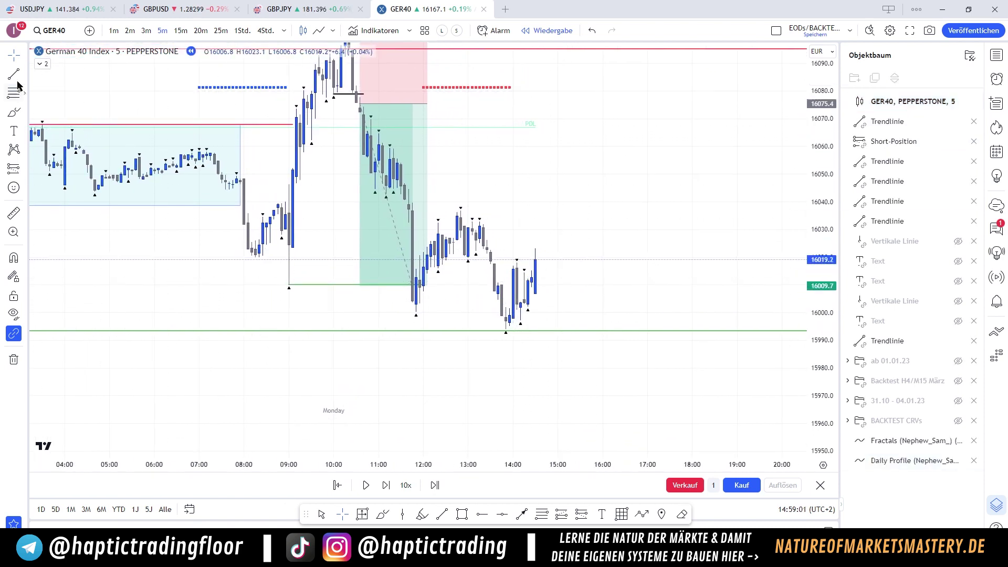
{"action": "left_click", "coordinate": [524, 260]}
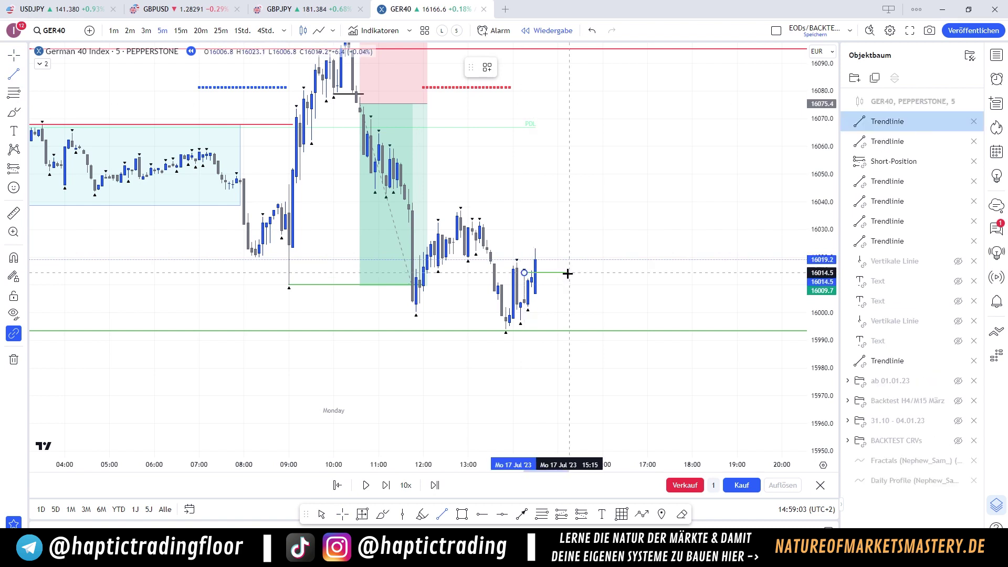
{"action": "left_click", "coordinate": [564, 272]}
{"action": "left_click", "coordinate": [507, 67]}
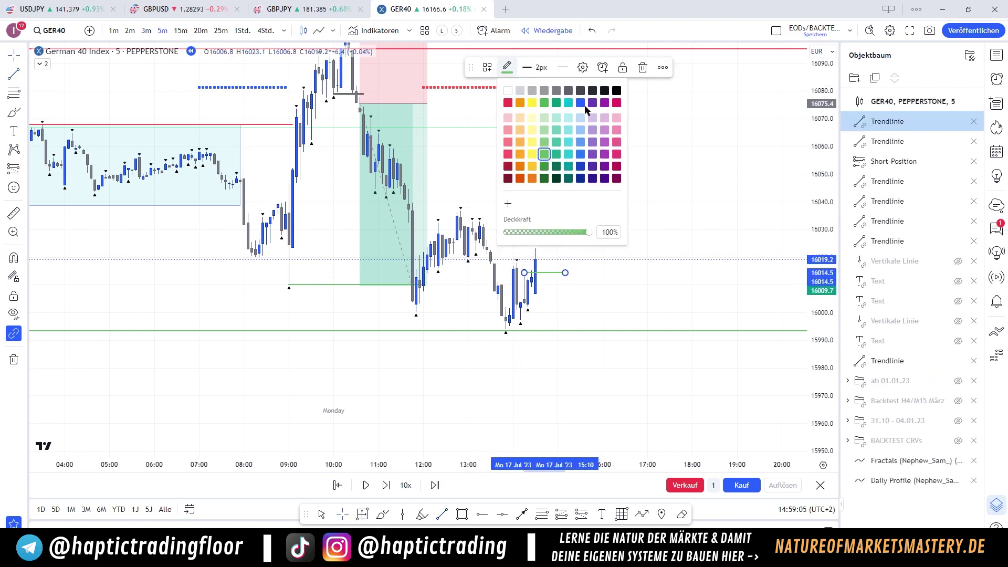
{"action": "left_click", "coordinate": [617, 91]}
{"action": "left_click", "coordinate": [659, 168]}
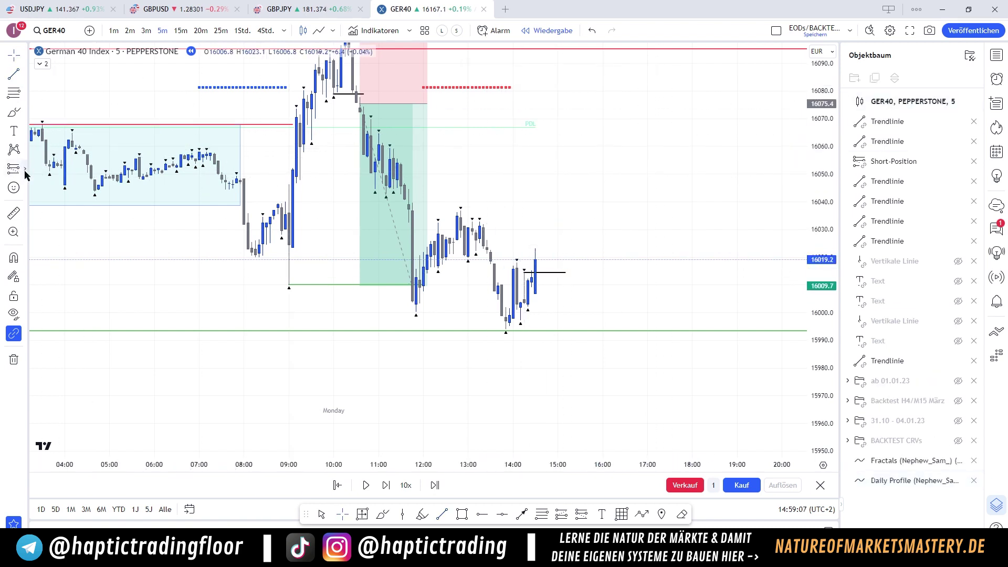
Place a long position at 16019.5 from 14:25 on 17 July, with the stop at 15993.2
{"action": "left_click", "coordinate": [25, 170]}
{"action": "left_click", "coordinate": [50, 169]}
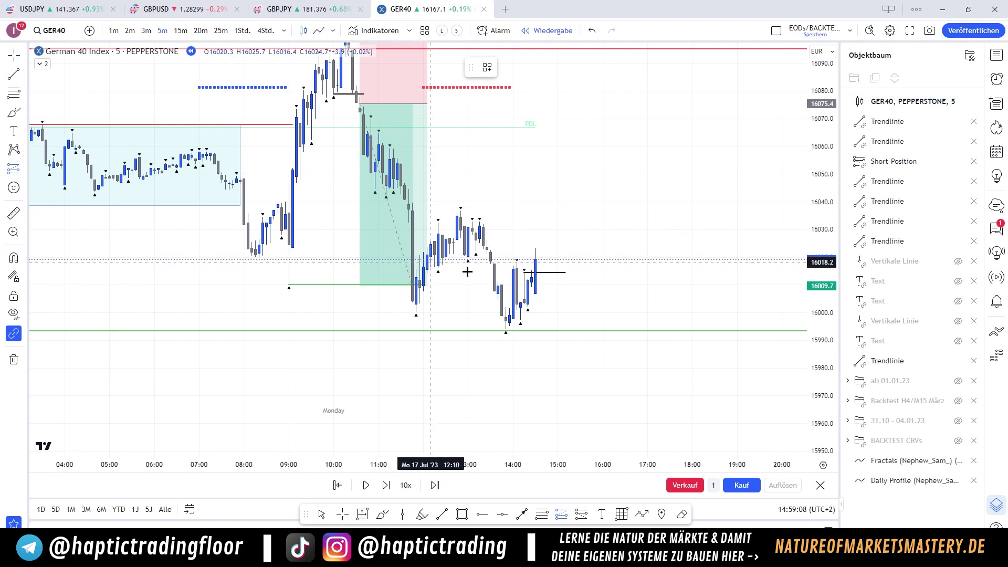
{"action": "left_click", "coordinate": [532, 259]}
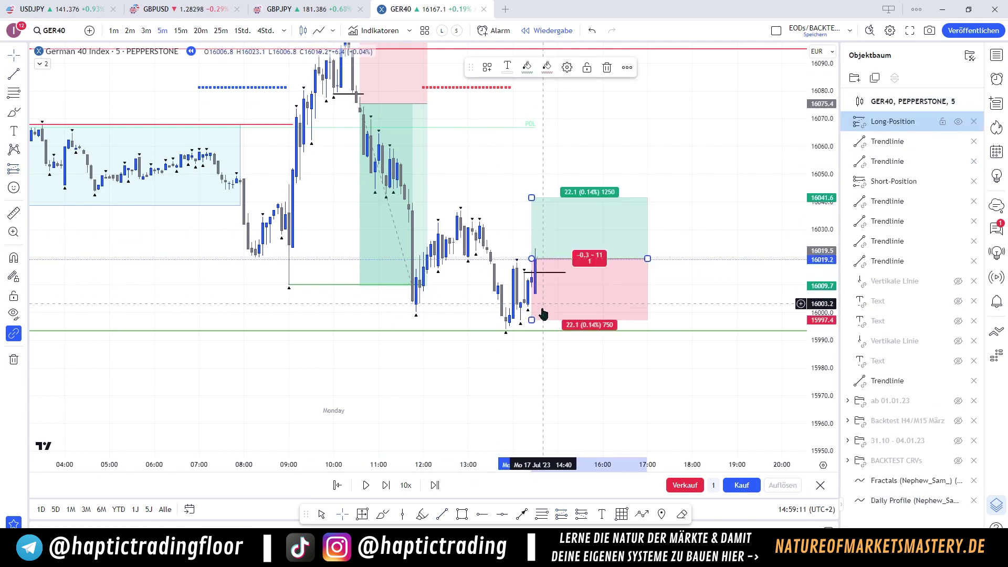
{"action": "left_click_drag", "start_coordinate": [532, 319], "coordinate": [534, 326]}
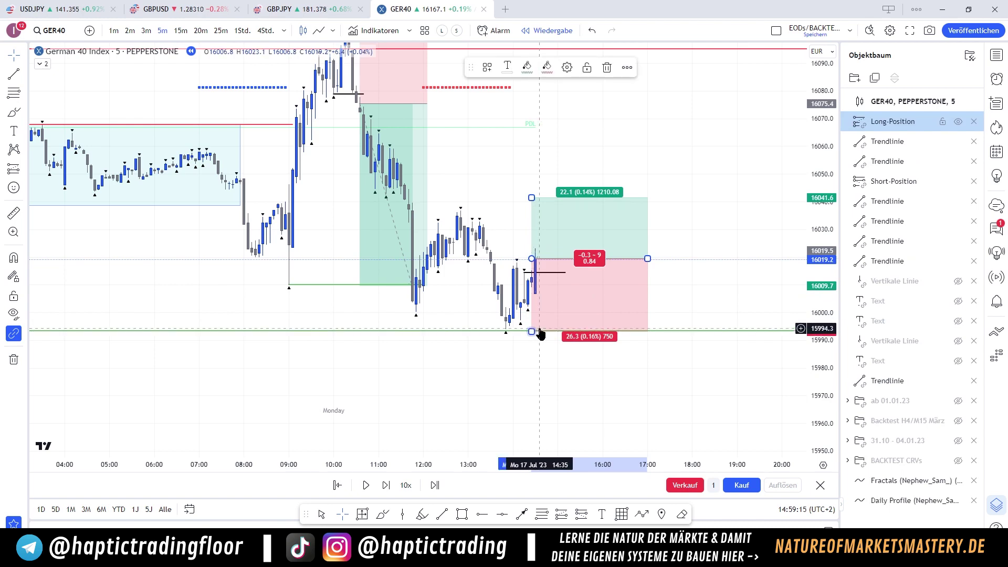
Raise the long position's profit target to about 16104.6, checking the levels on the 1-hour chart before returning to 5 minutes
{"action": "left_click_drag", "start_coordinate": [484, 209], "coordinate": [490, 295]}
{"action": "left_click_drag", "start_coordinate": [481, 249], "coordinate": [469, 240]}
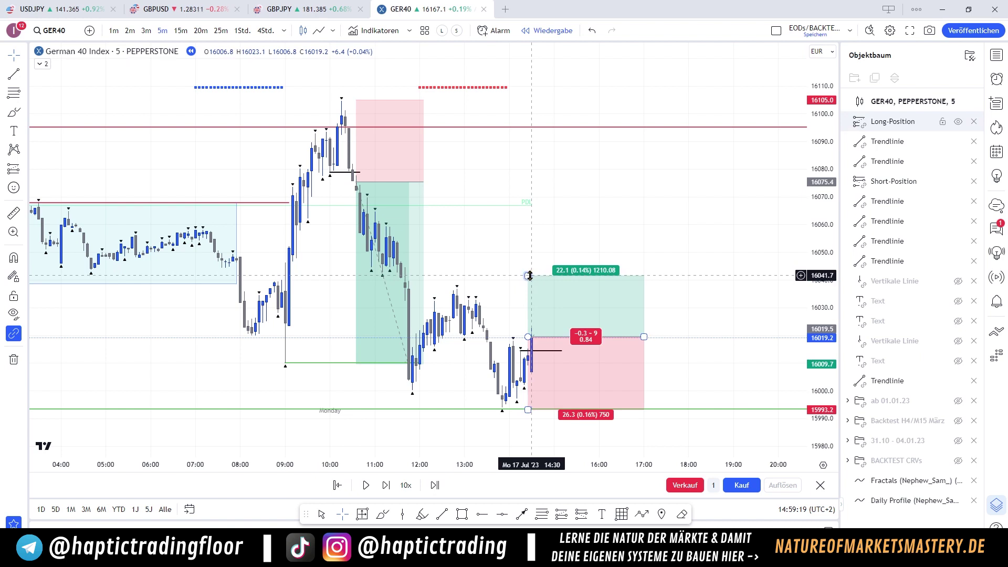
{"action": "left_click_drag", "start_coordinate": [529, 275], "coordinate": [527, 238]}
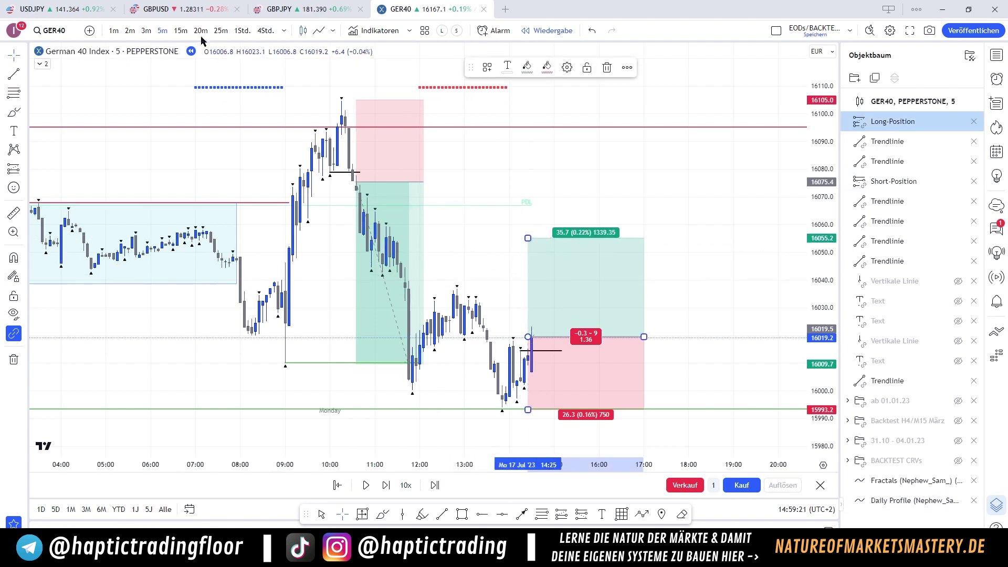
{"action": "left_click", "coordinate": [241, 30]}
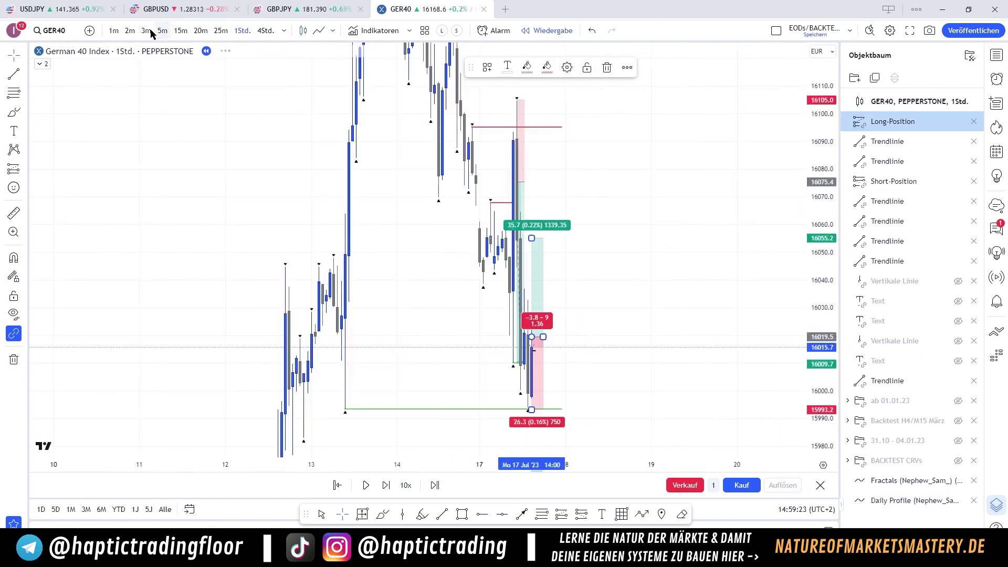
{"action": "left_click", "coordinate": [163, 31]}
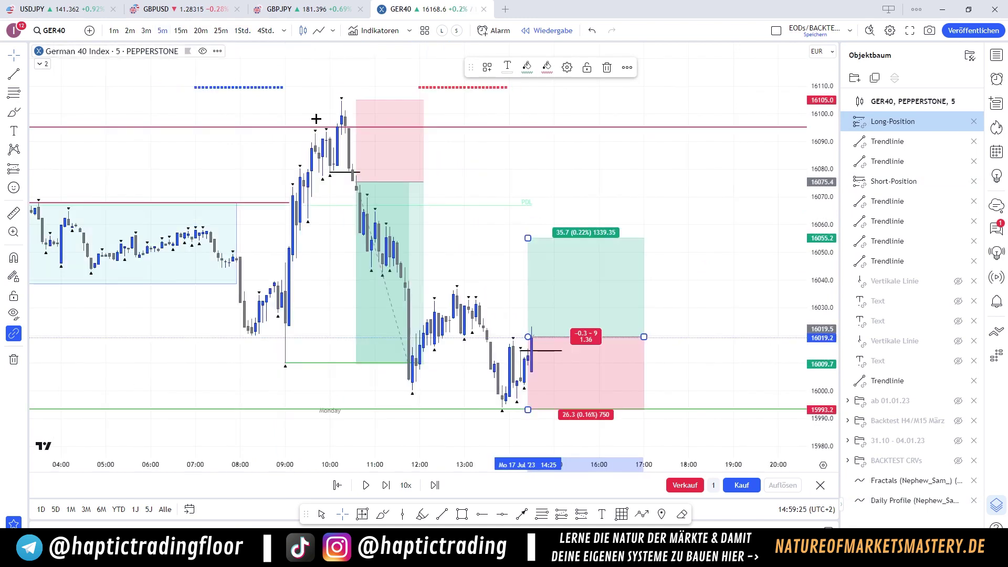
{"action": "left_click_drag", "start_coordinate": [529, 239], "coordinate": [524, 101]}
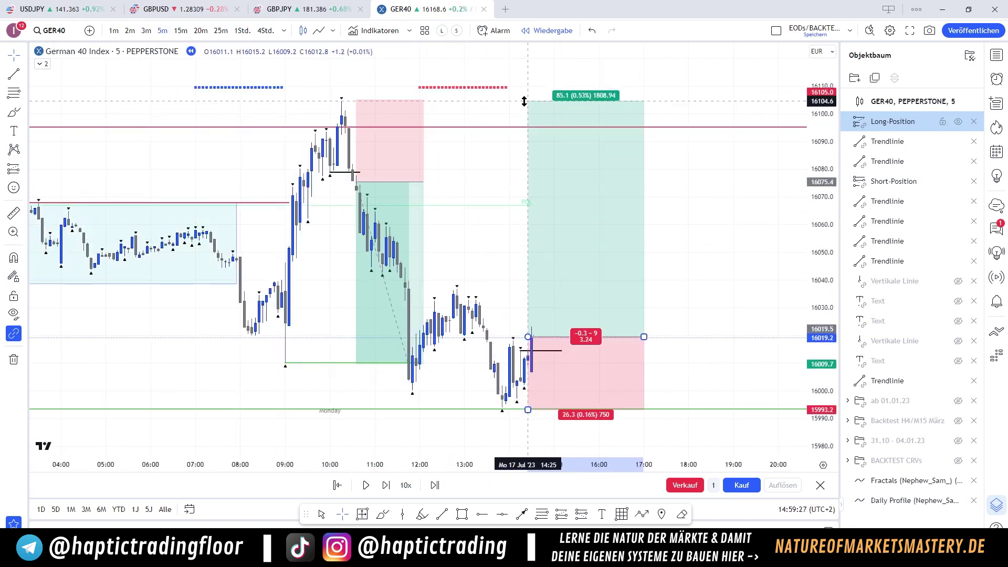
Advance the 5-minute replay to about 17:35 on 17 July, following price through the long position
{"action": "scroll", "coordinate": [657, 211], "scroll_direction": "down", "scroll_amount": 4}
{"action": "left_click_drag", "start_coordinate": [585, 198], "coordinate": [403, 220]}
{"action": "left_click", "coordinate": [659, 149]}
{"action": "left_click_drag", "start_coordinate": [659, 149], "coordinate": [348, 159]}
{"action": "left_click_drag", "start_coordinate": [433, 158], "coordinate": [473, 87]}
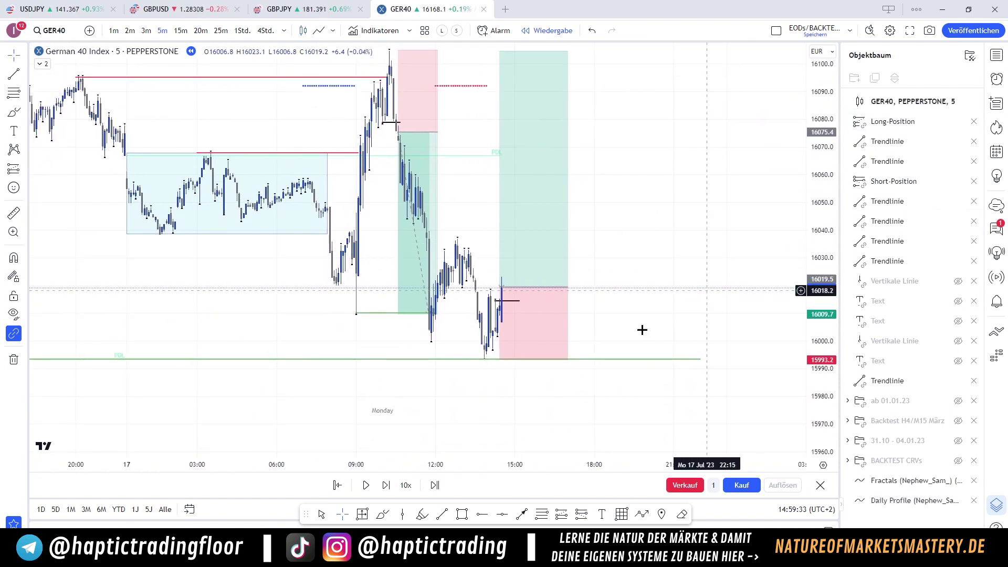
{"action": "left_click_drag", "start_coordinate": [814, 371], "coordinate": [815, 271]}
{"action": "left_click_drag", "start_coordinate": [703, 282], "coordinate": [725, 264]}
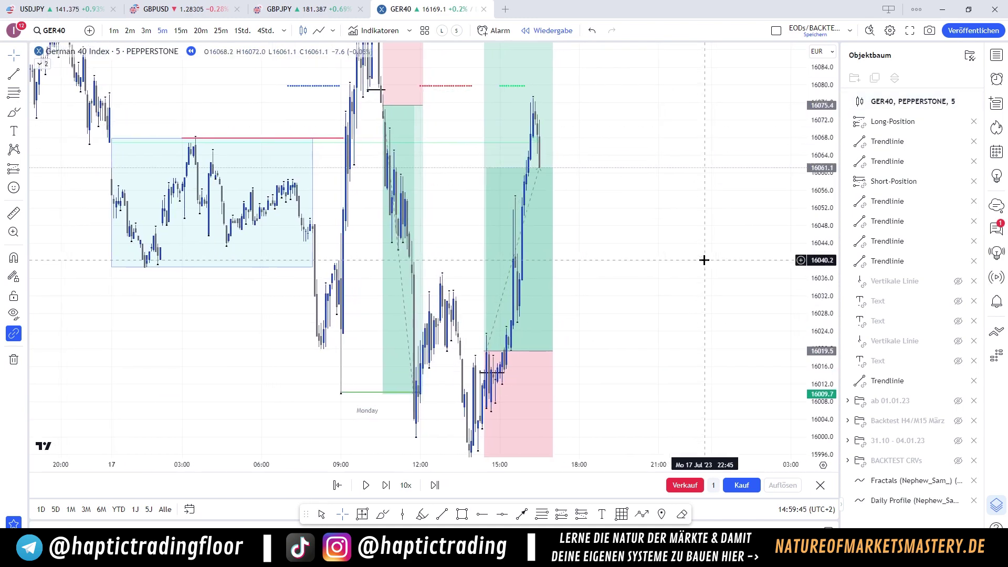
{"action": "left_click_drag", "start_coordinate": [639, 167], "coordinate": [657, 222]}
{"action": "left_click_drag", "start_coordinate": [815, 161], "coordinate": [814, 301]}
{"action": "left_click_drag", "start_coordinate": [663, 299], "coordinate": [660, 264]}
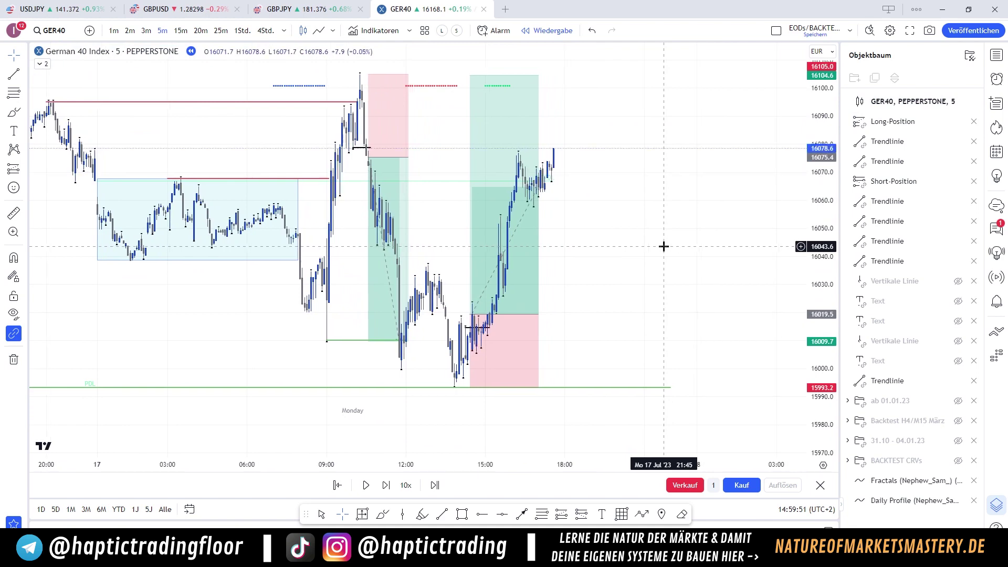
Check the 1-hour chart, return to 5 minutes and advance the replay to about 22:10 on 17 July
{"action": "left_click", "coordinate": [239, 31]}
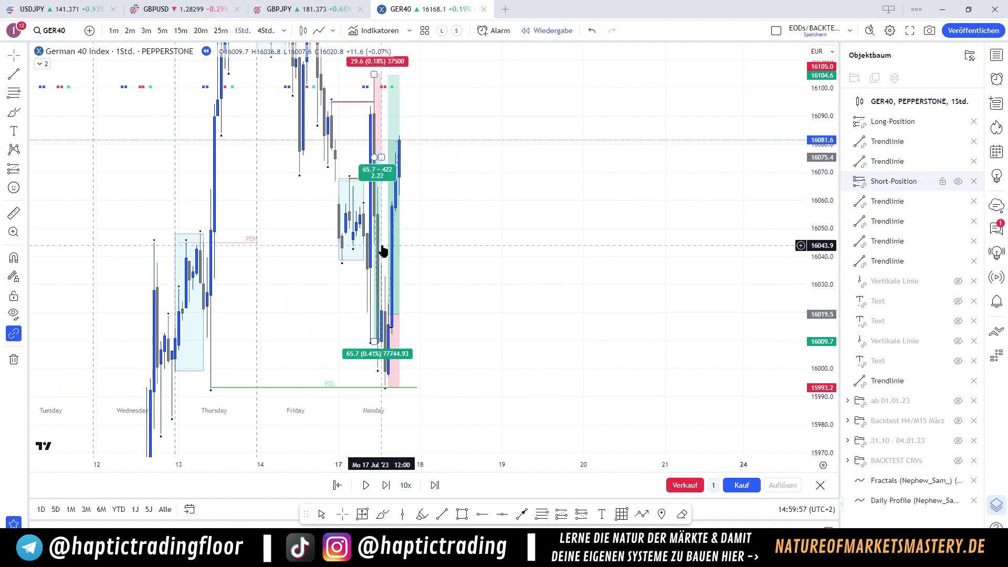
{"action": "left_click_drag", "start_coordinate": [445, 206], "coordinate": [468, 248]}
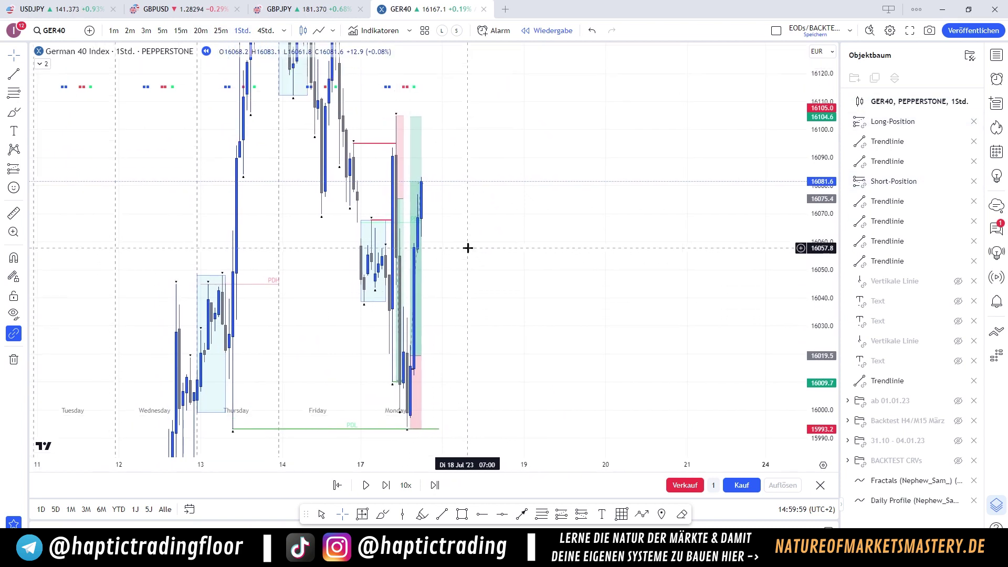
{"action": "left_click", "coordinate": [162, 31]}
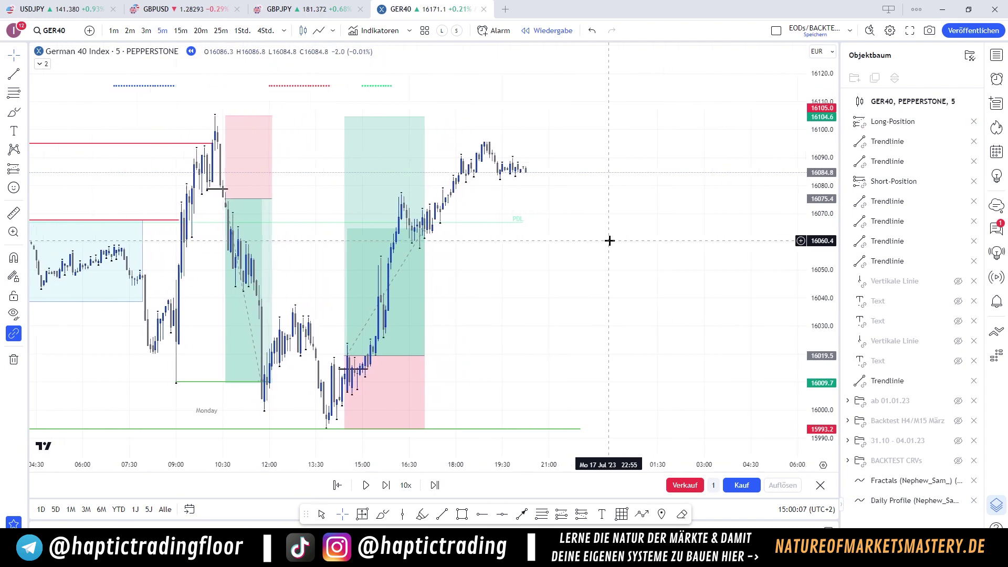
{"action": "left_click", "coordinate": [335, 378]}
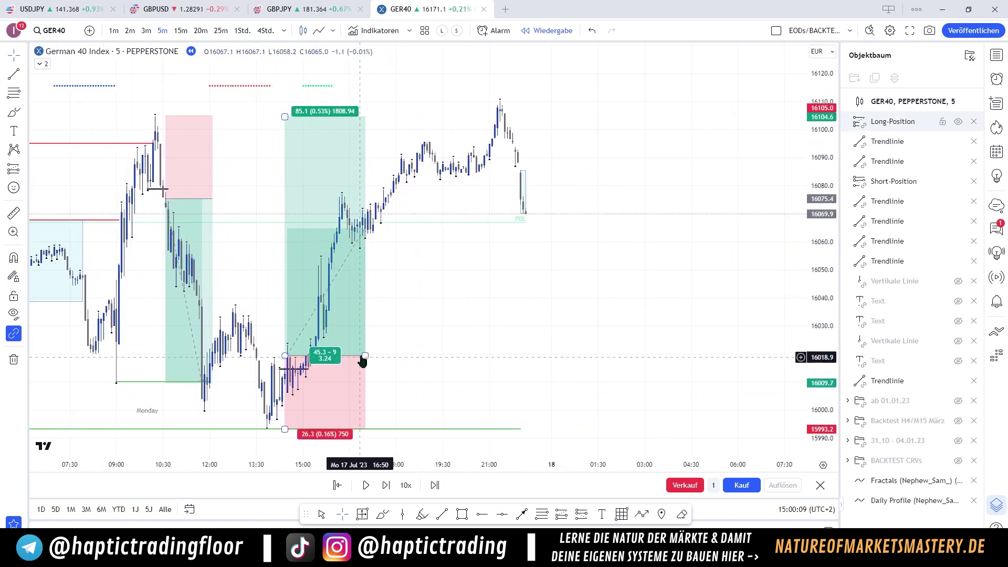
Extend the long position's right edge to about 21:30 on 17 July
{"action": "left_click_drag", "start_coordinate": [360, 355], "coordinate": [576, 341]}
{"action": "left_click_drag", "start_coordinate": [283, 274], "coordinate": [291, 263]}
{"action": "scroll", "coordinate": [295, 274], "scroll_direction": "down", "scroll_amount": 1}
{"action": "scroll", "coordinate": [299, 275], "scroll_direction": "down", "scroll_amount": 2}
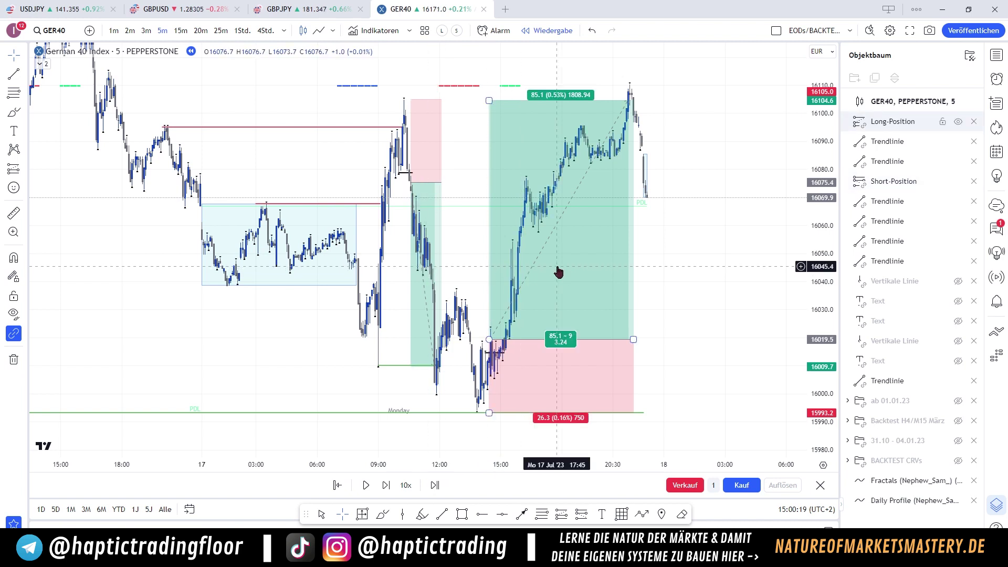
{"action": "scroll", "coordinate": [662, 249], "scroll_direction": "up", "scroll_amount": 1}
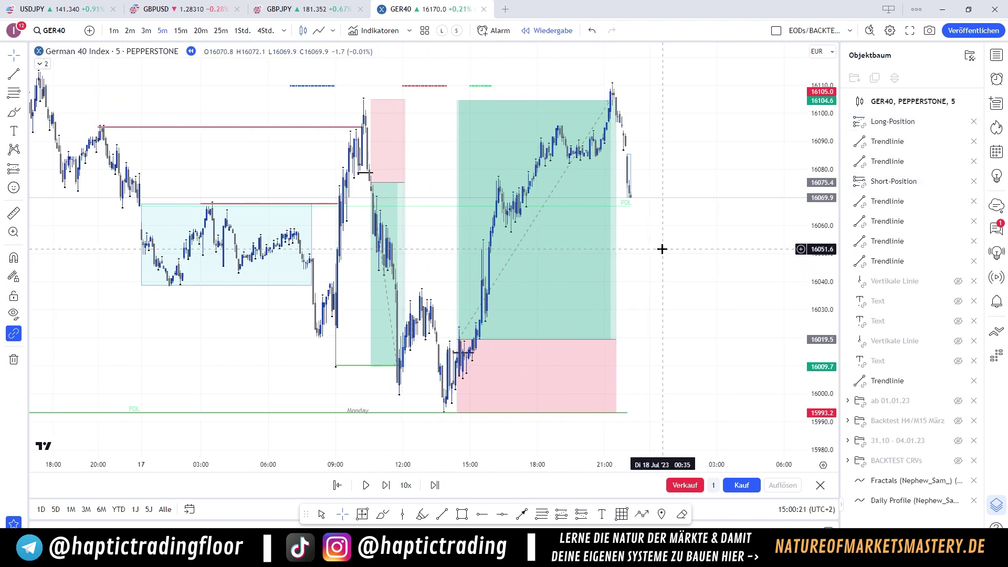
{"action": "scroll", "coordinate": [662, 249], "scroll_direction": "right", "scroll_amount": 4}
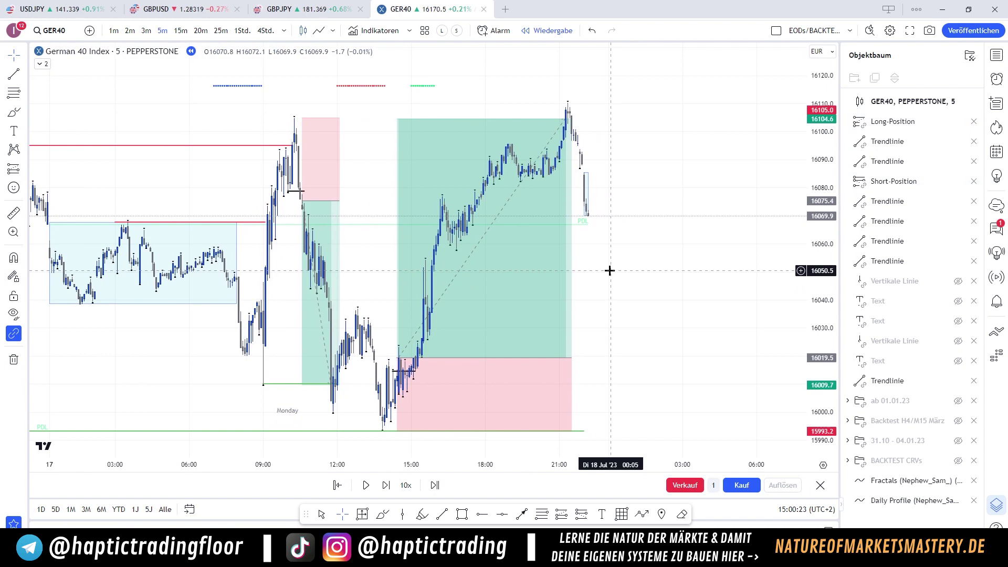
Advance the 5-minute replay to about 22:30 on 17 July and inspect the candles around the long position's end
{"action": "key", "text": "shift+Right"}
{"action": "key", "text": "shift+Right"}
{"action": "key", "text": "shift+Right"}
{"action": "key", "text": "shift+Right"}
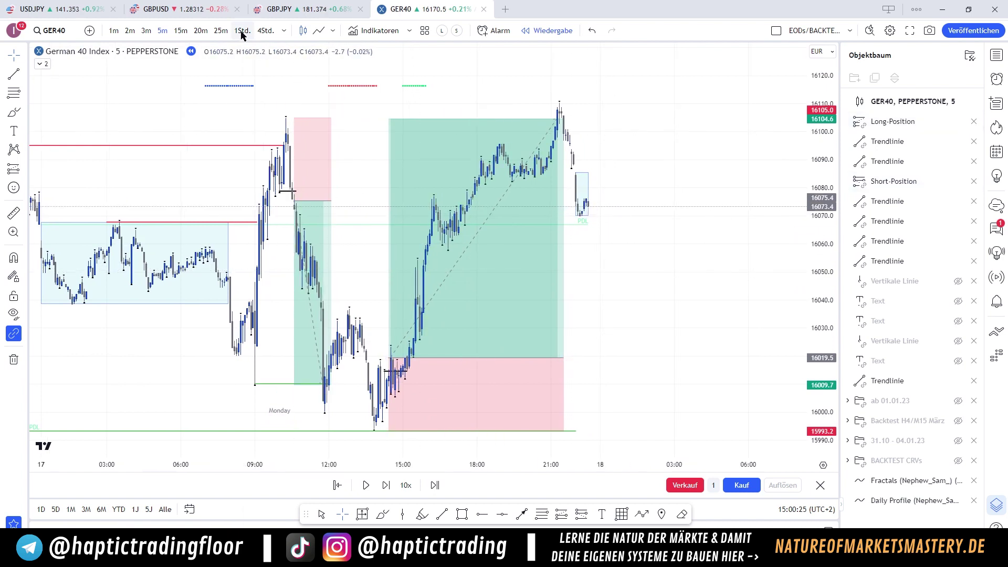
{"action": "left_click", "coordinate": [417, 262]}
{"action": "left_click", "coordinate": [571, 175]}
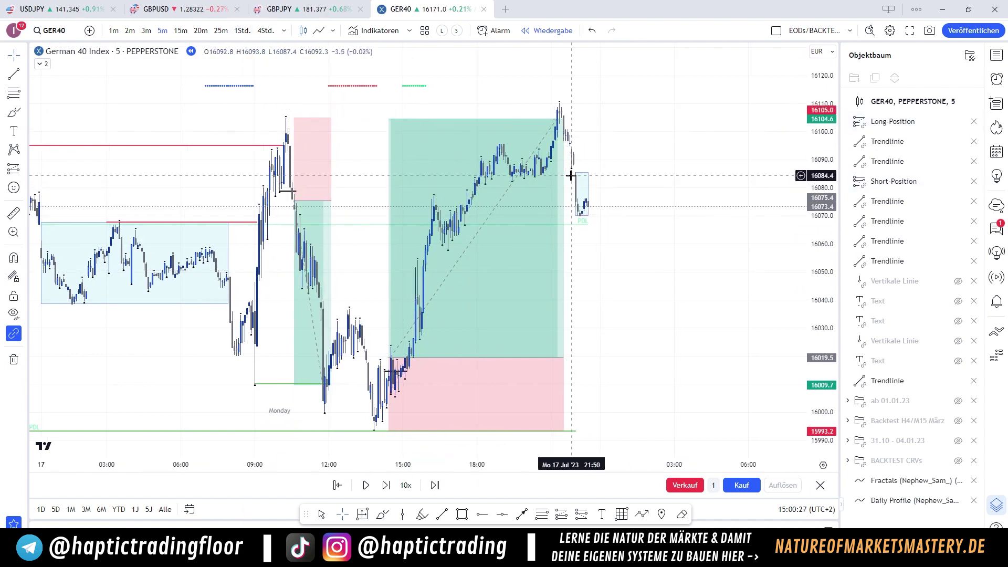
{"action": "left_click", "coordinate": [562, 180]}
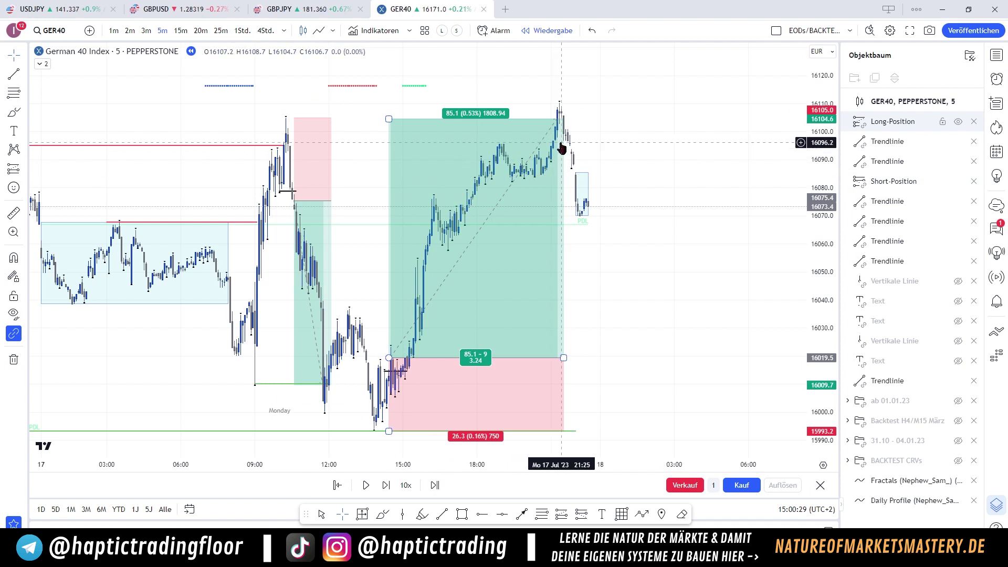
{"action": "left_click", "coordinate": [574, 168]}
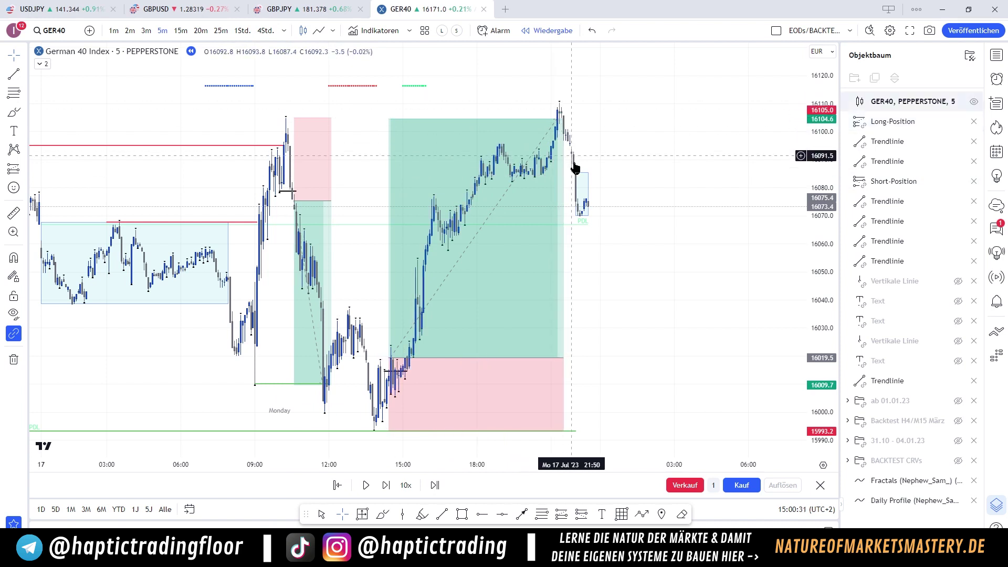
Switch to the 1-hour chart and advance the replay candle by candle to 07:00 on 18 July
{"action": "left_click", "coordinate": [239, 33]}
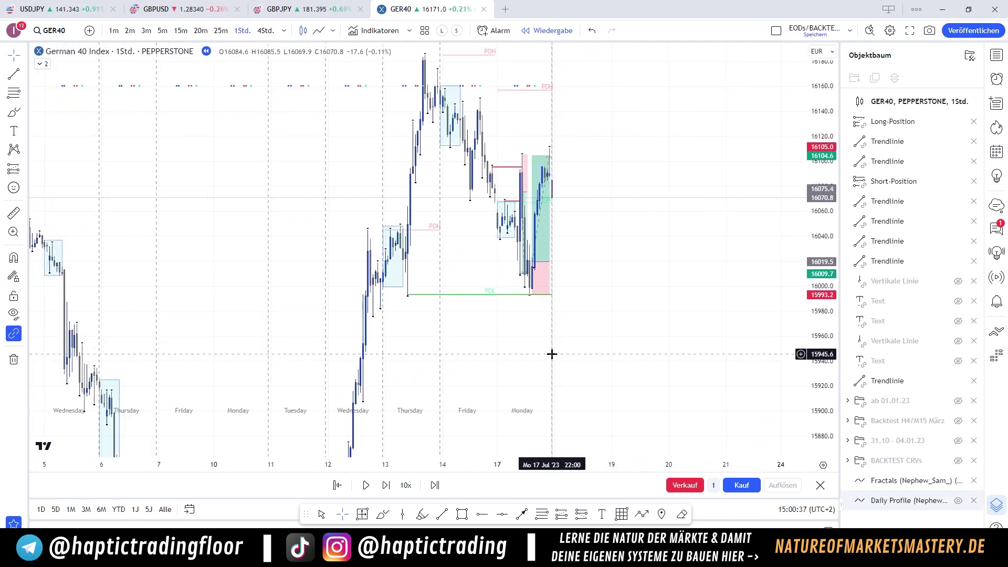
{"action": "key", "text": "shift+Right"}
{"action": "key", "text": "shift+Right"}
{"action": "key", "text": "shift+Right"}
{"action": "key", "text": "shift+Right"}
{"action": "key", "text": "shift+Right"}
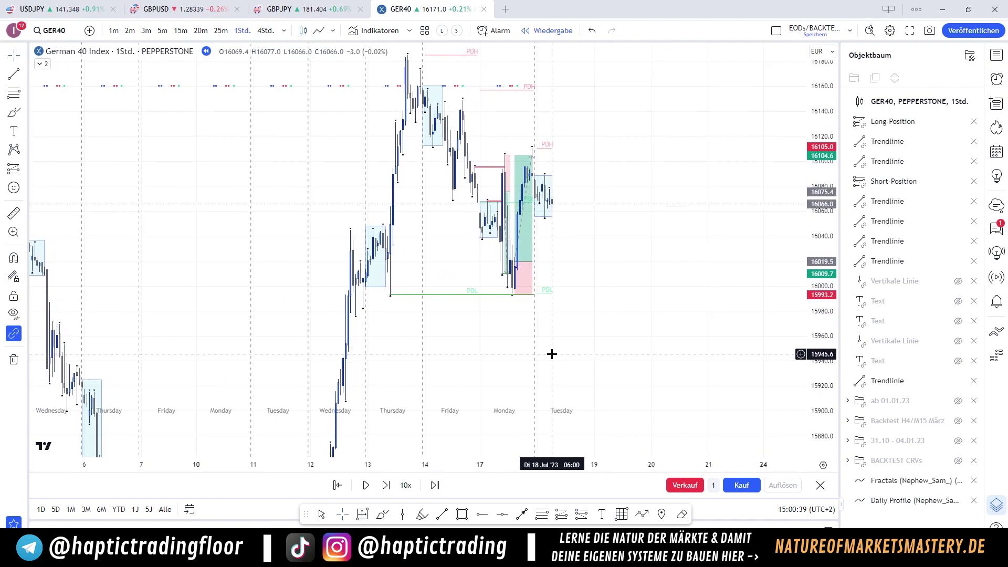
{"action": "scroll", "coordinate": [532, 344], "scroll_direction": "up", "scroll_amount": 1}
{"action": "mouse_move", "coordinate": [561, 273]}
{"action": "left_mouse_down"}
{"action": "mouse_move", "coordinate": [551, 288]}
{"action": "mouse_move", "coordinate": [568, 262]}
{"action": "left_mouse_up"}
{"action": "scroll", "coordinate": [551, 288], "scroll_direction": "up", "scroll_amount": 1}
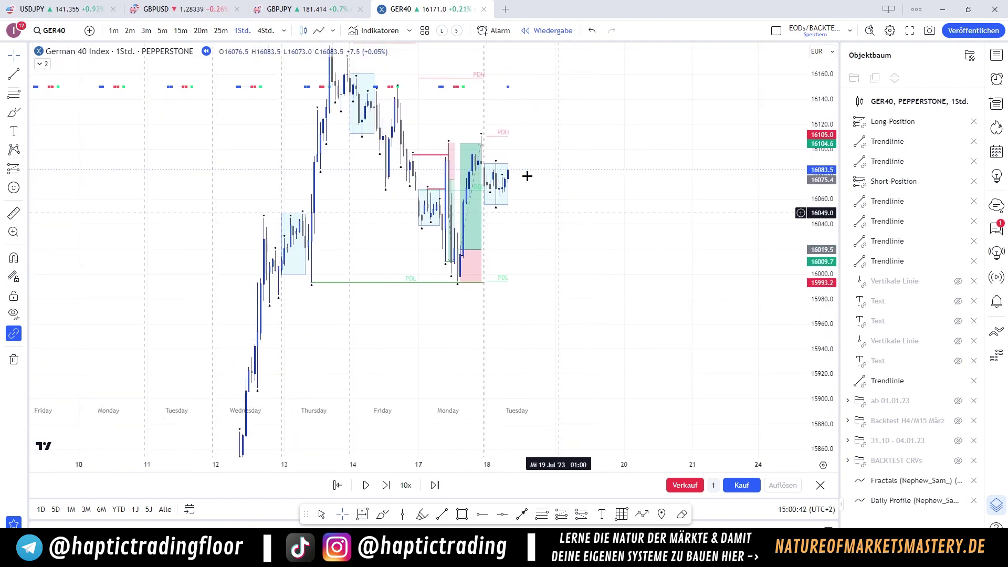
Draw a horizontal trend line at 16055.4 from 03:00 to 20:00 on 18 July and colour it green
{"action": "left_click", "coordinate": [14, 74]}
{"action": "left_click", "coordinate": [496, 205]}
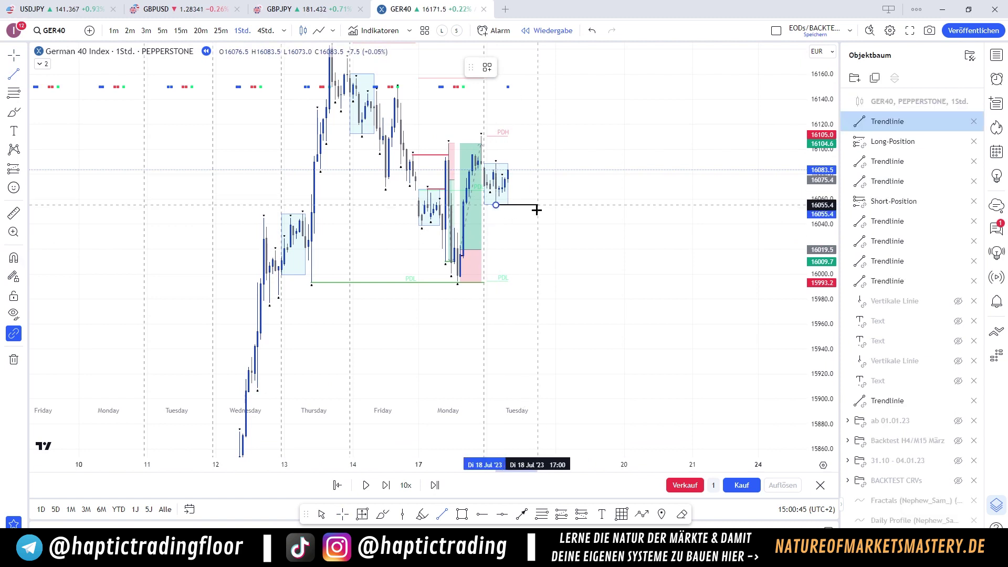
{"action": "left_click", "coordinate": [547, 209]}
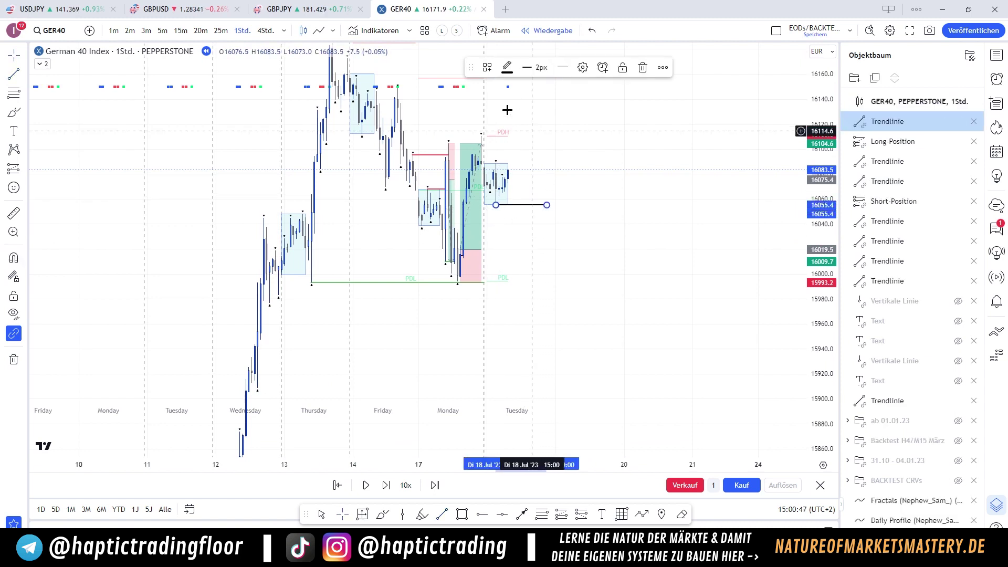
{"action": "left_click", "coordinate": [507, 67]}
{"action": "left_click", "coordinate": [546, 158]}
{"action": "left_click", "coordinate": [617, 158]}
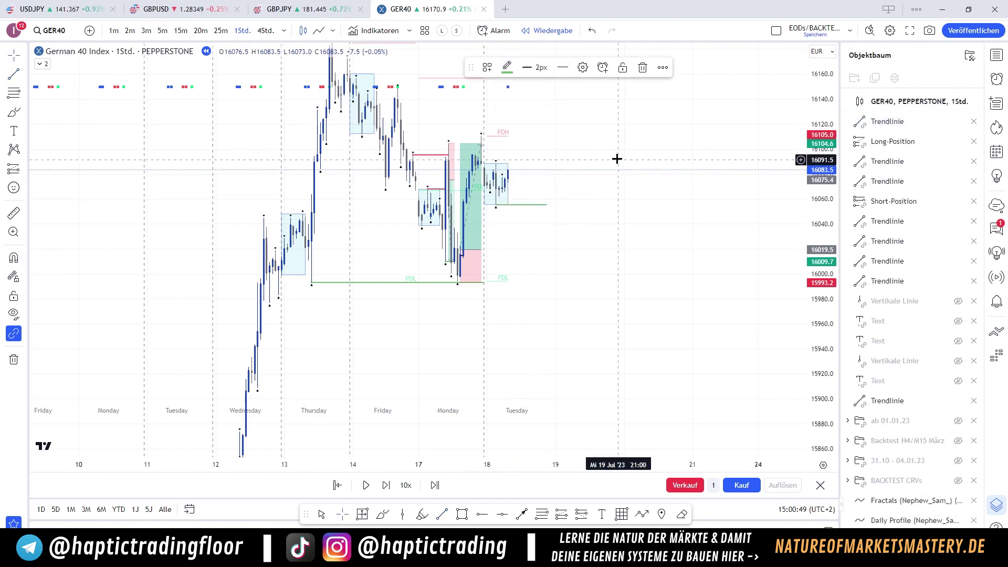
Draw a horizontal trend line at 16088.6 from 03:00 to 20:00 on 18 July and colour it red
{"action": "left_click", "coordinate": [496, 146], "text": "ctrl"}
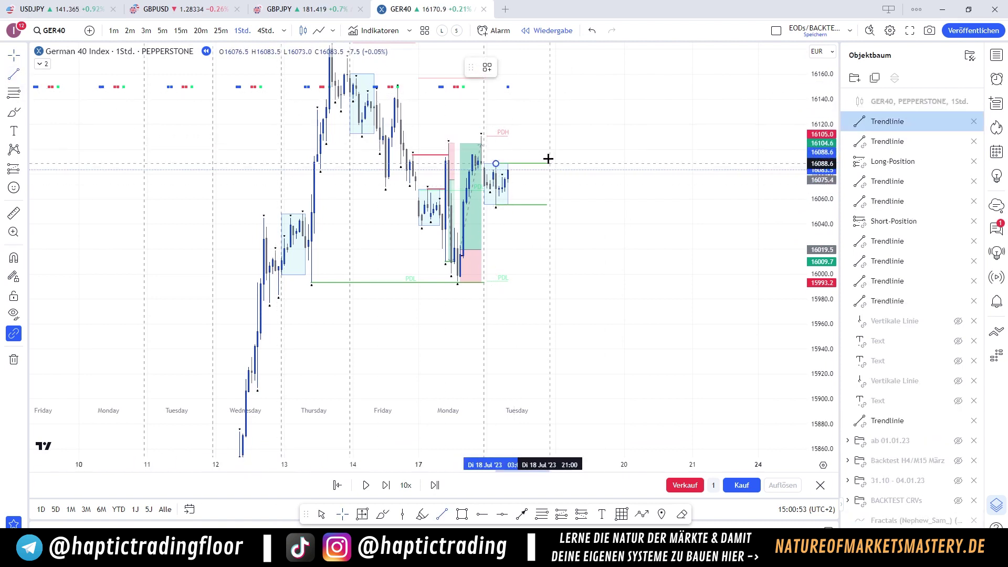
{"action": "left_click", "coordinate": [507, 68]}
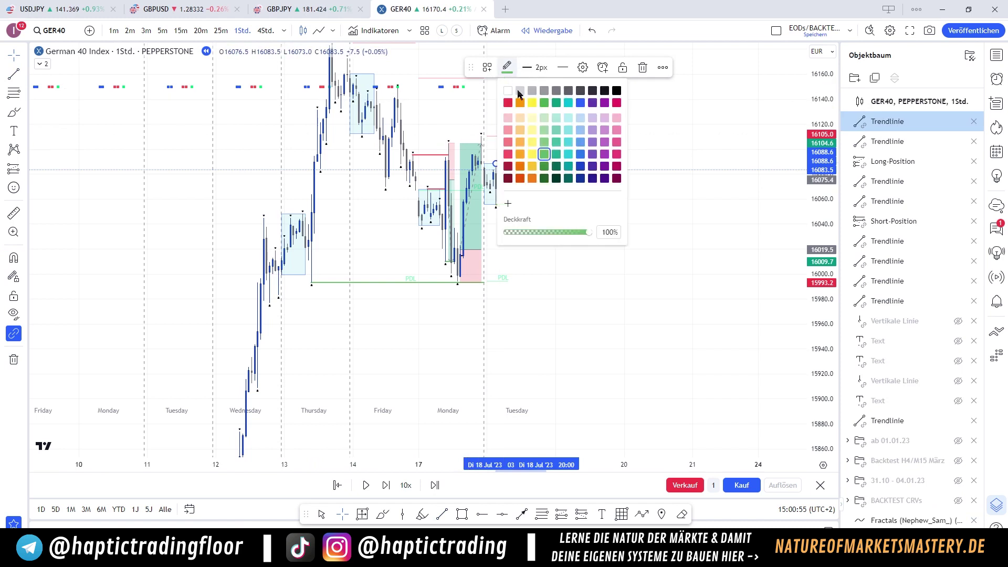
{"action": "left_click", "coordinate": [508, 154]}
{"action": "left_click", "coordinate": [580, 143]}
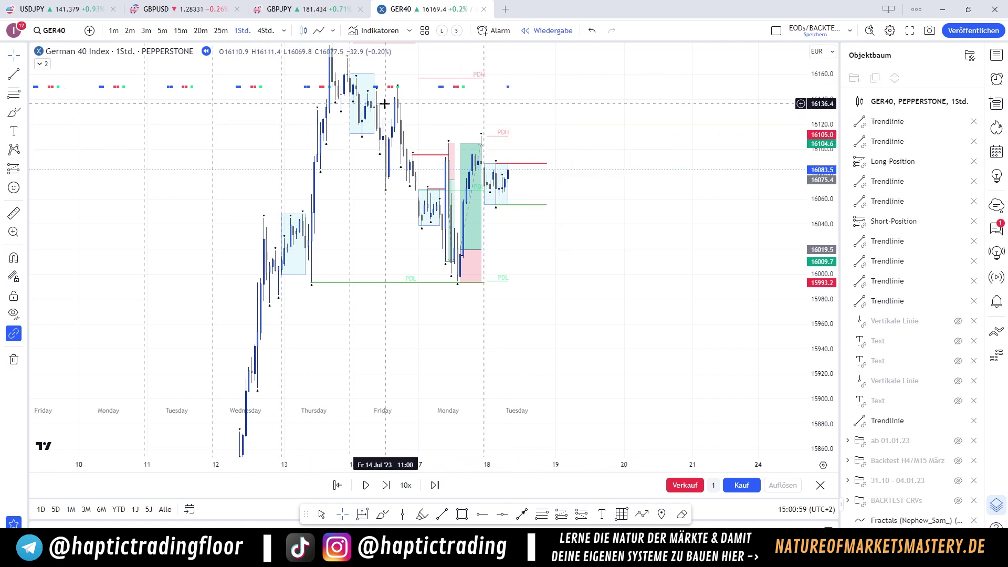
Draw a red horizontal trend line from Monday 17 July's high to about 20:00 on 18 July
{"action": "left_click", "coordinate": [10, 77]}
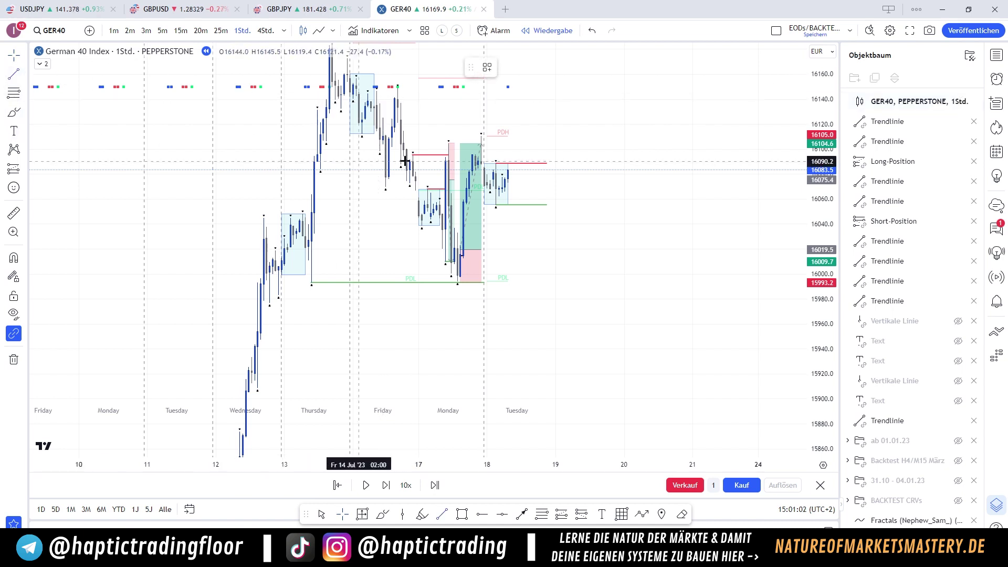
{"action": "left_click", "coordinate": [481, 131]}
{"action": "left_click", "coordinate": [547, 133]}
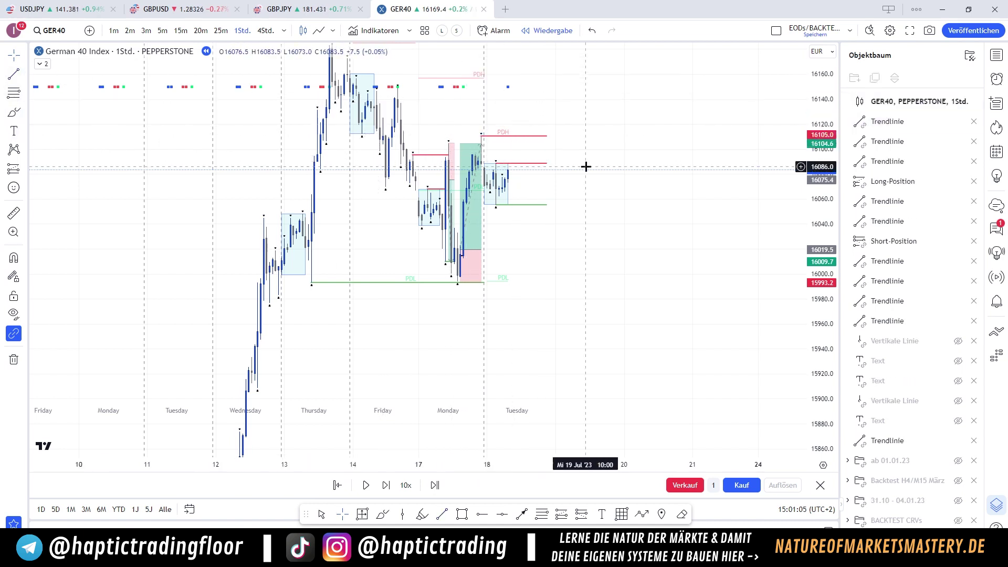
{"action": "left_click", "coordinate": [23, 78]}
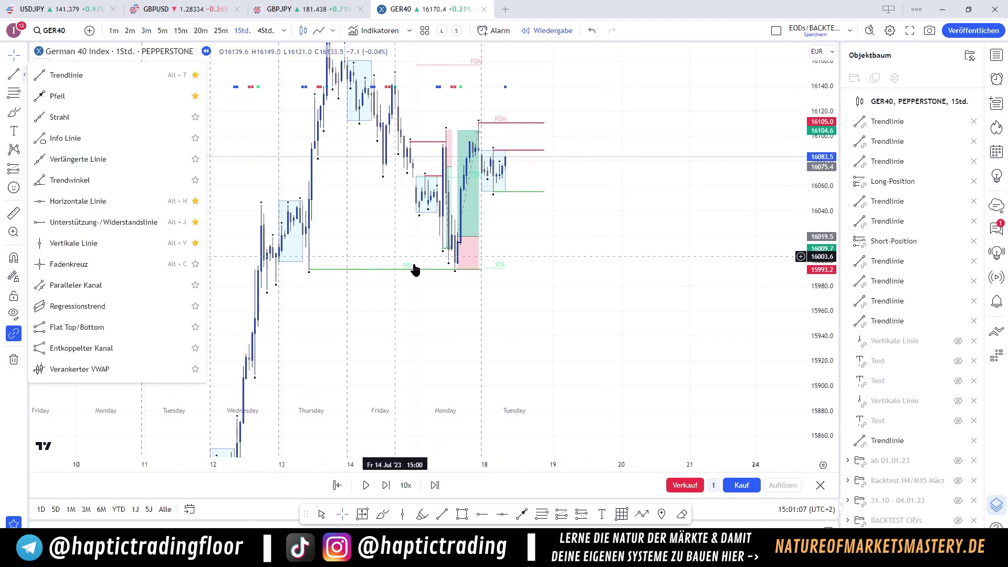
{"action": "left_click", "coordinate": [79, 74]}
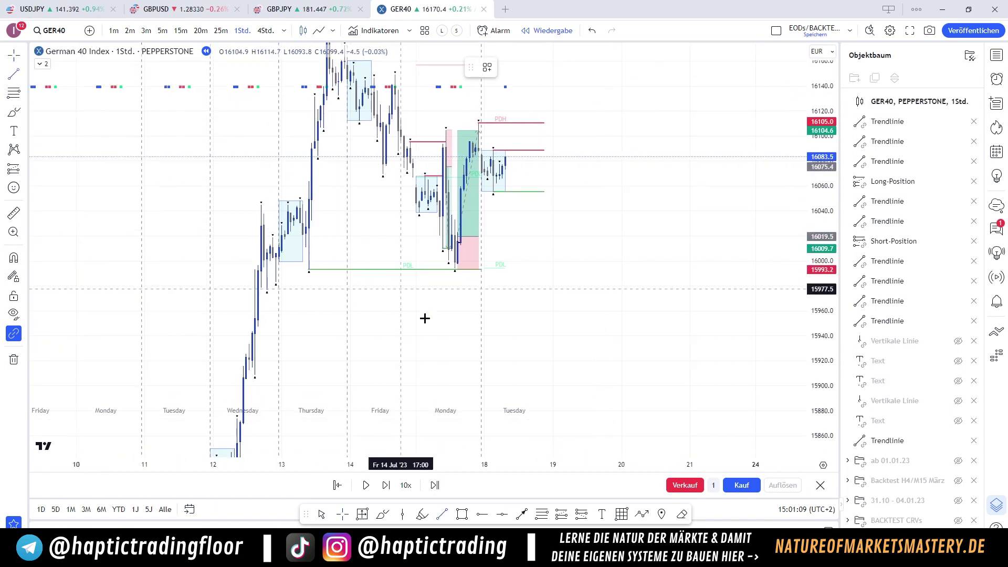
{"action": "key", "text": "ctrl"}
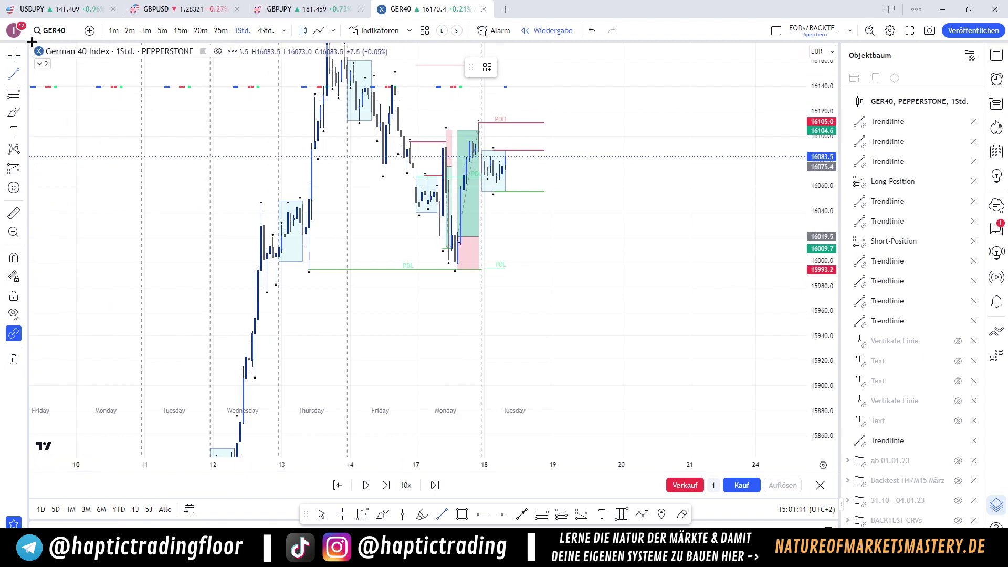
Extend the green trend line at the previous day's low horizontally to about 20:00 on 18 July
{"action": "left_click_drag", "start_coordinate": [481, 269], "coordinate": [544, 270]}
{"action": "left_click_drag", "start_coordinate": [622, 258], "coordinate": [629, 270]}
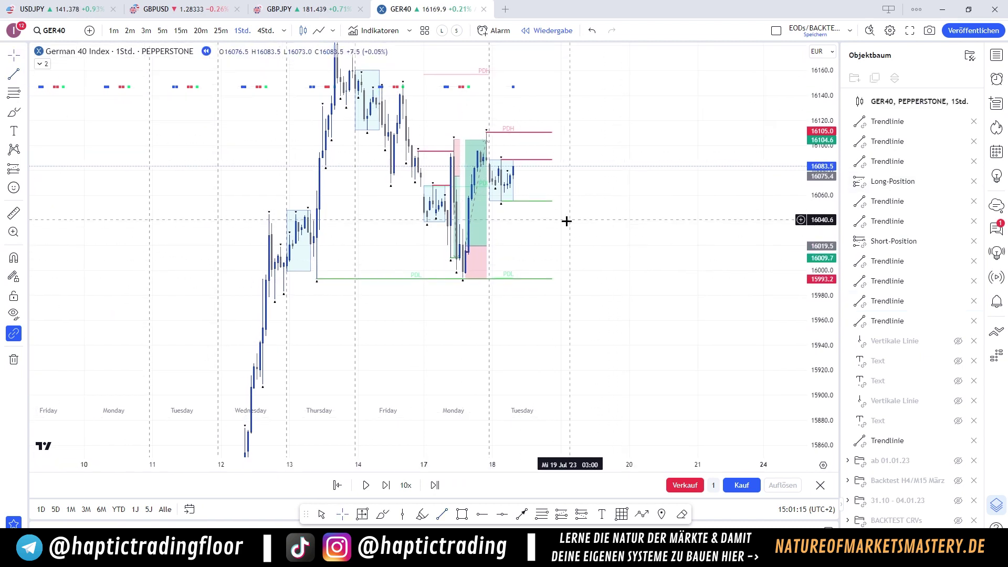
Advance the 1-hour replay candle by candle to the 09:00 candle on 18 July
{"action": "key", "text": "shift+Right"}
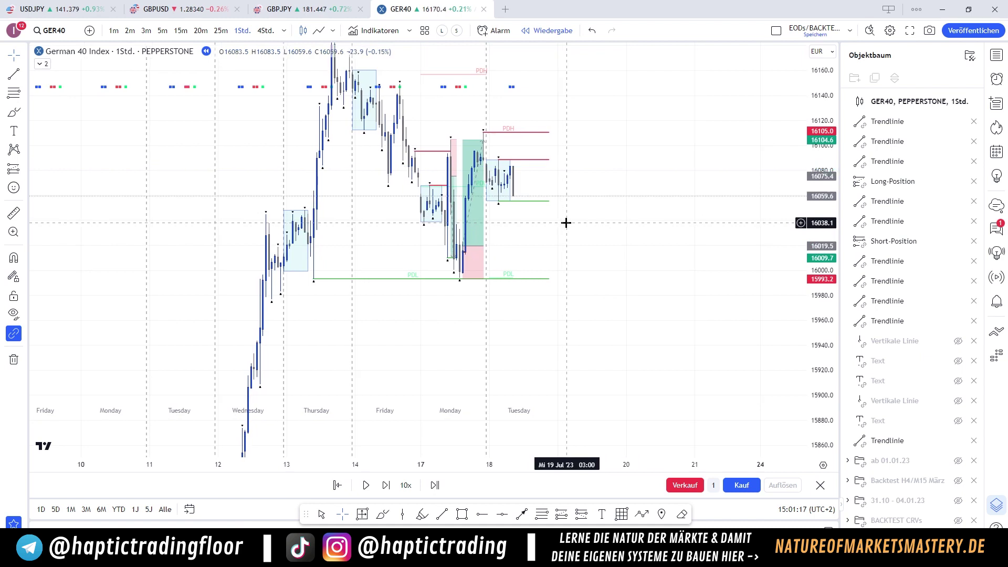
{"action": "left_click_drag", "start_coordinate": [662, 224], "coordinate": [710, 243]}
{"action": "left_click_drag", "start_coordinate": [820, 234], "coordinate": [816, 162]}
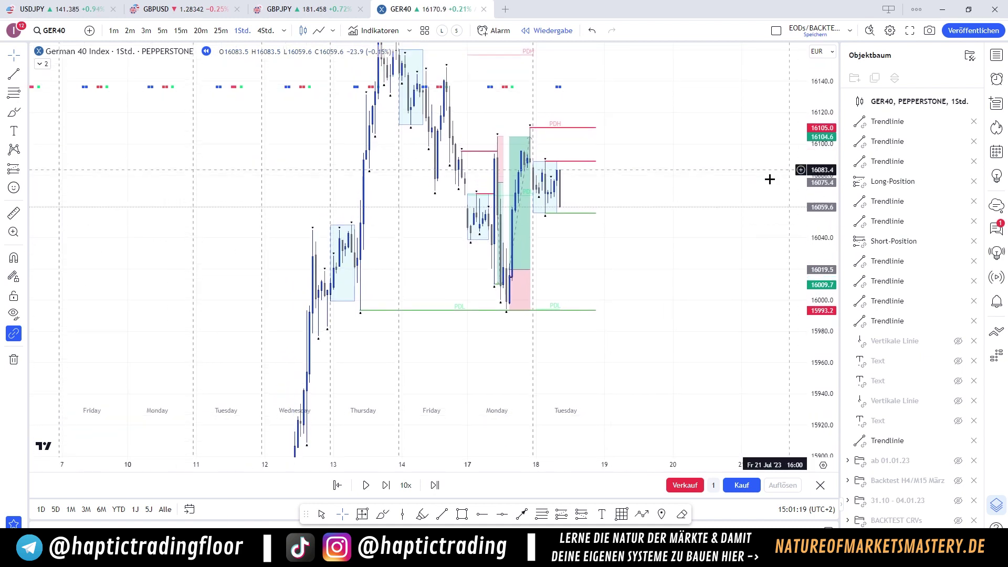
{"action": "left_click_drag", "start_coordinate": [644, 238], "coordinate": [640, 255]}
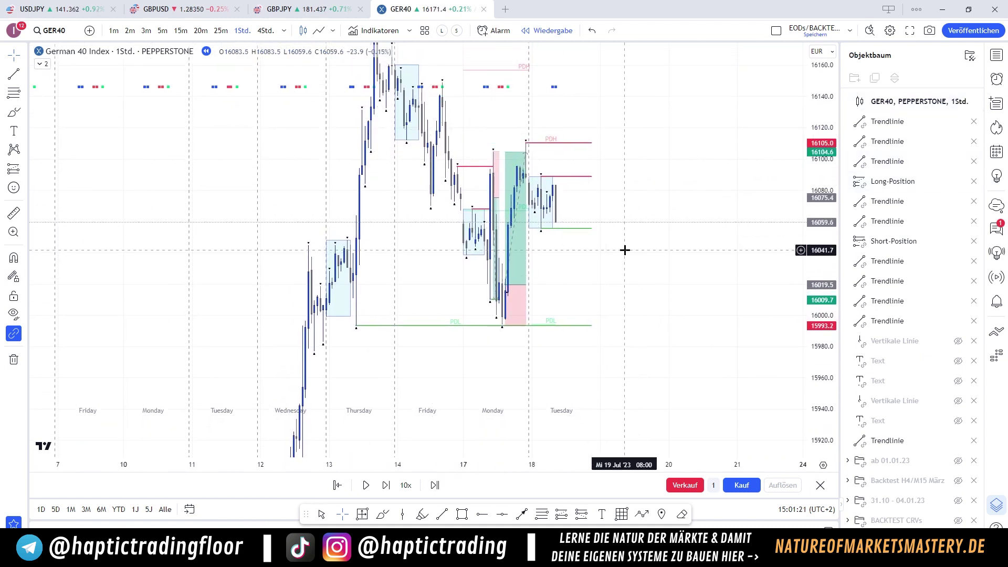
{"action": "key", "text": "shift+Right"}
{"action": "key", "text": "shift+Right"}
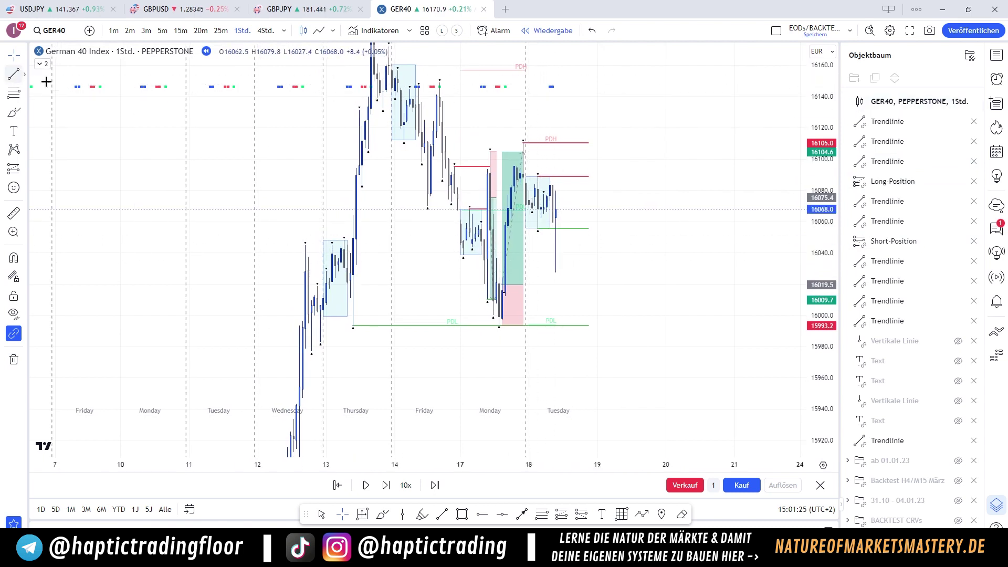
Draw a red horizontal trend line at 16083.5 from the 07:00 candle to about 20:00 on 18 July
{"action": "scroll", "coordinate": [491, 197], "scroll_direction": "up", "scroll_amount": 2}
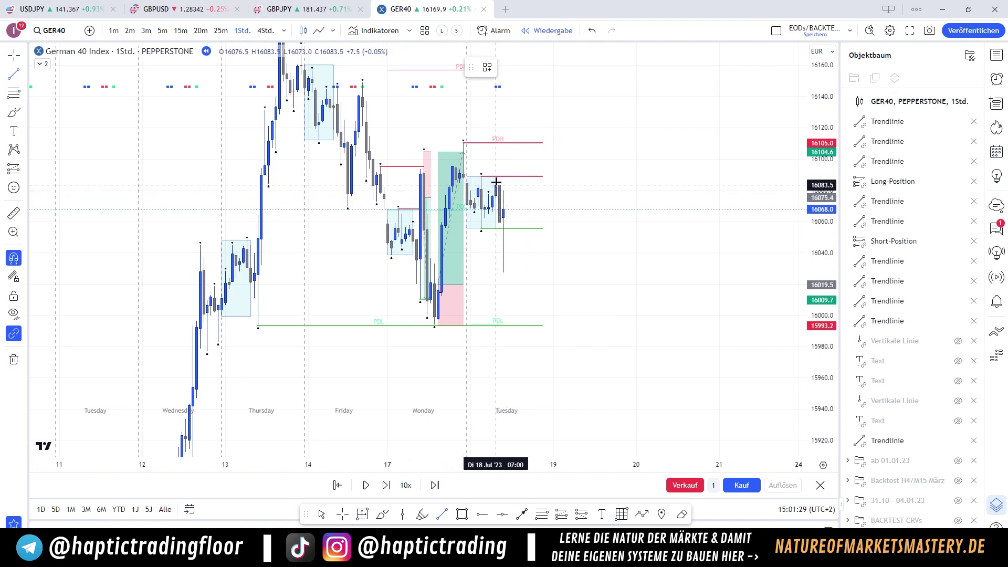
{"action": "left_click", "coordinate": [496, 184]}
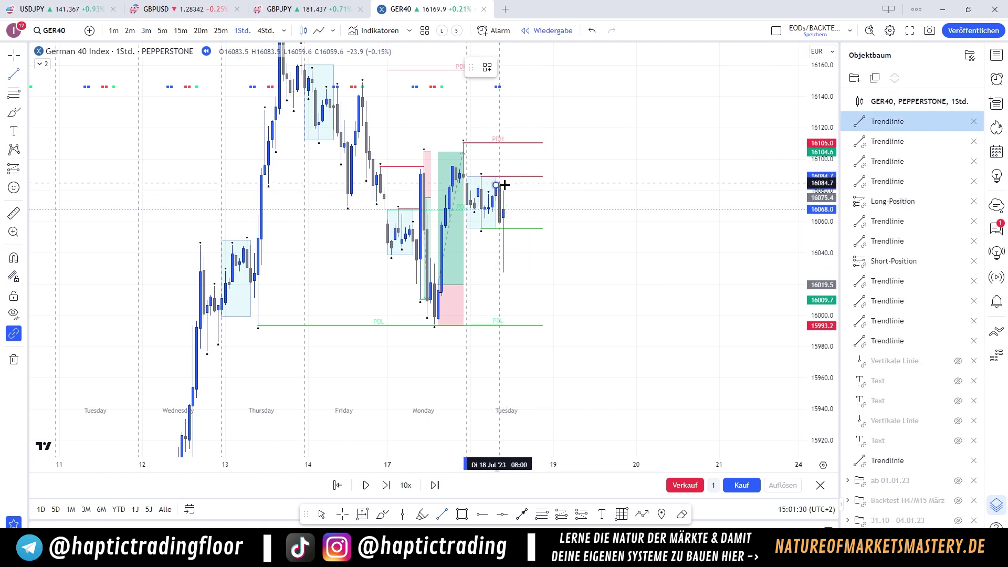
{"action": "left_click", "coordinate": [542, 190]}
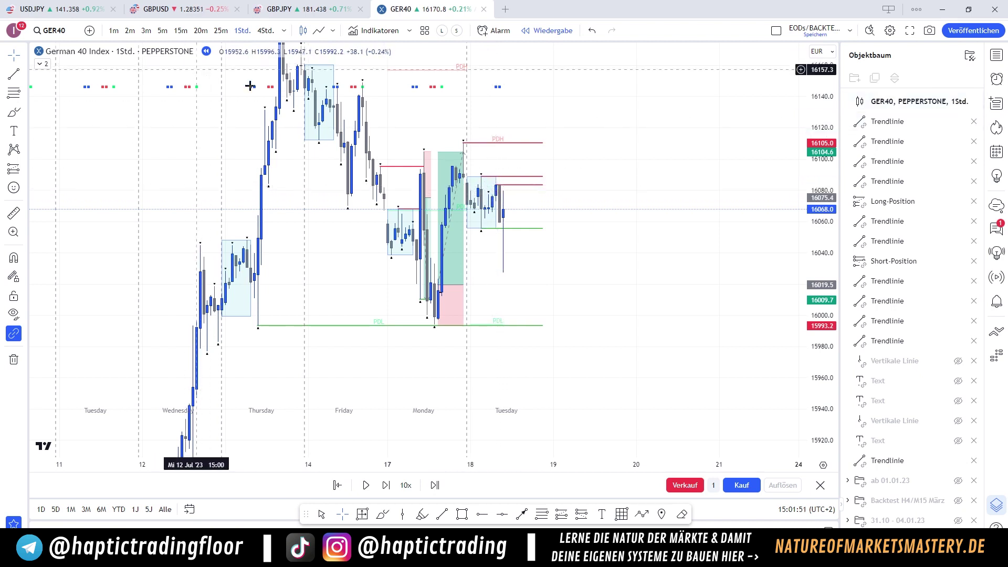
Reset the replay to the 07:00 candle on 18 July and switch the chart to the 5-minute timeframe
{"action": "left_click", "coordinate": [338, 485]}
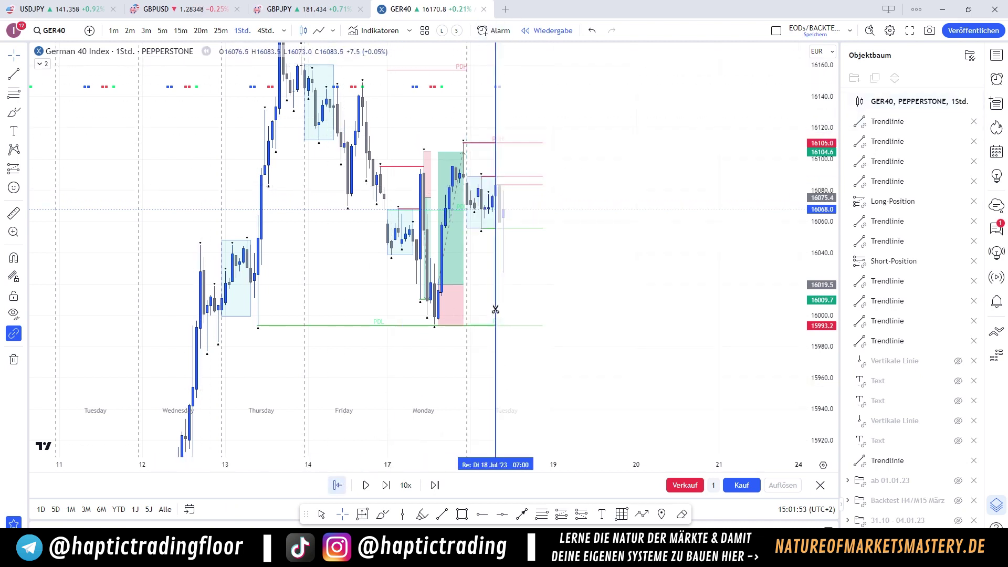
{"action": "left_click", "coordinate": [498, 310]}
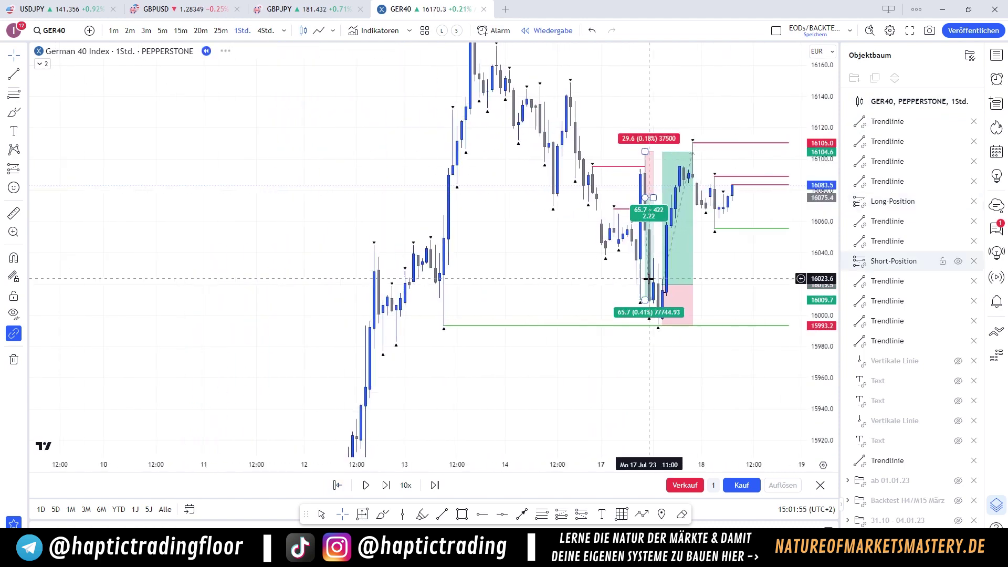
{"action": "left_click", "coordinate": [162, 30]}
{"action": "scroll", "coordinate": [803, 263], "scroll_direction": "down", "scroll_amount": 4}
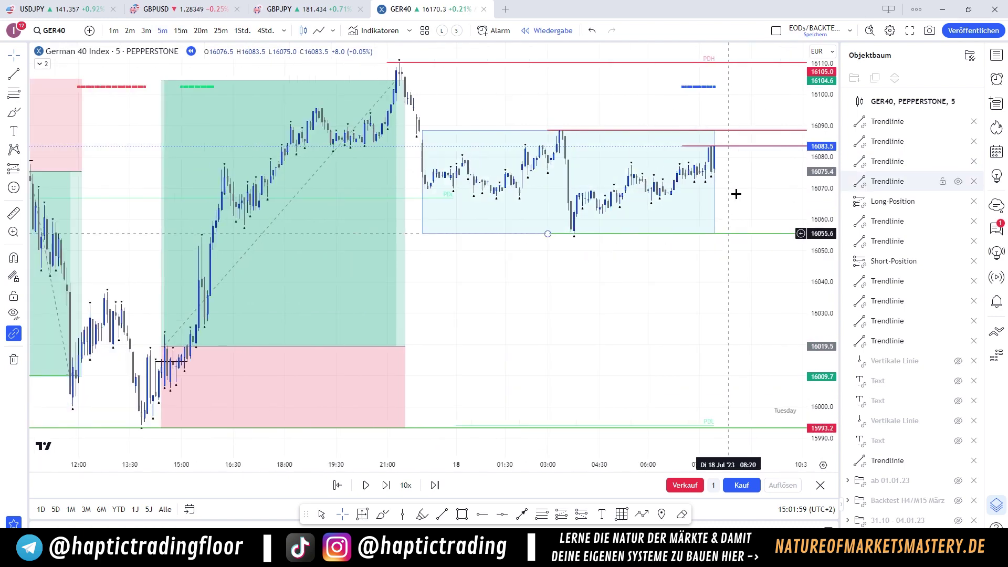
{"action": "left_click_drag", "start_coordinate": [818, 236], "coordinate": [818, 136]}
{"action": "left_click_drag", "start_coordinate": [739, 215], "coordinate": [665, 225]}
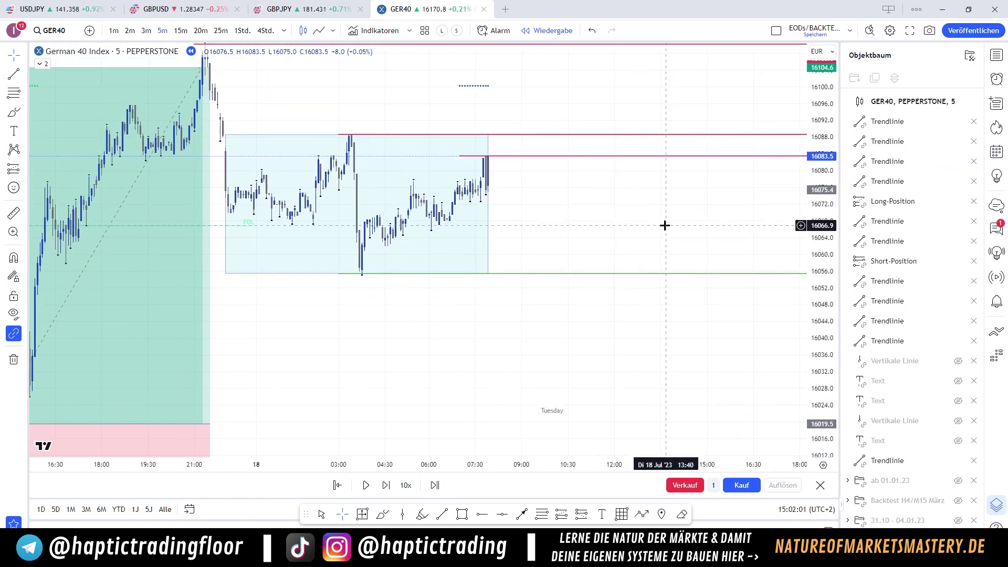
Advance the 5-minute replay candle by candle to the 09:55 candle on 18 July
{"action": "key", "text": "shift+Right"}
{"action": "key", "text": "shift+Right"}
{"action": "key", "text": "shift+Right"}
{"action": "key", "text": "shift+Right"}
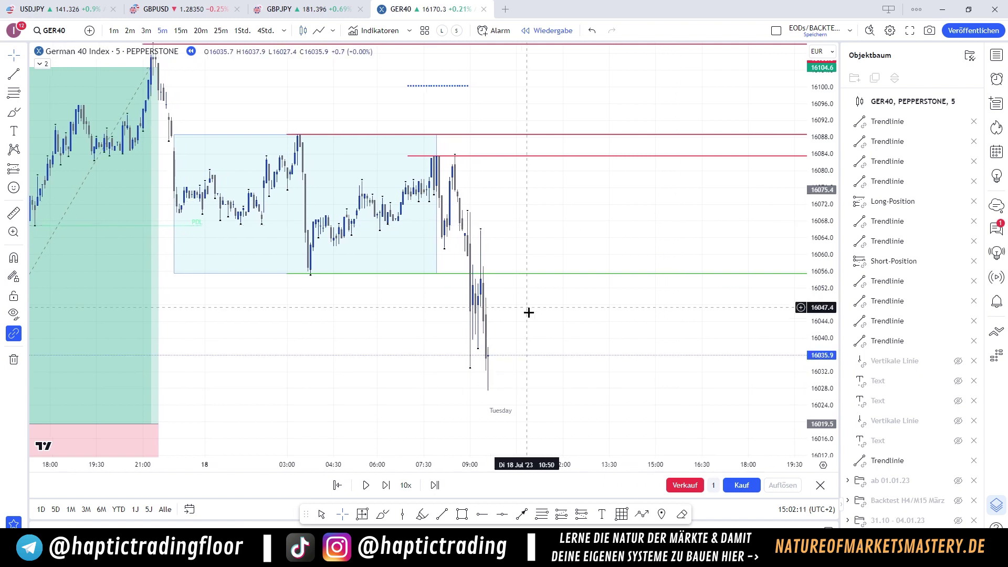
{"action": "left_click_drag", "start_coordinate": [529, 313], "coordinate": [550, 240]}
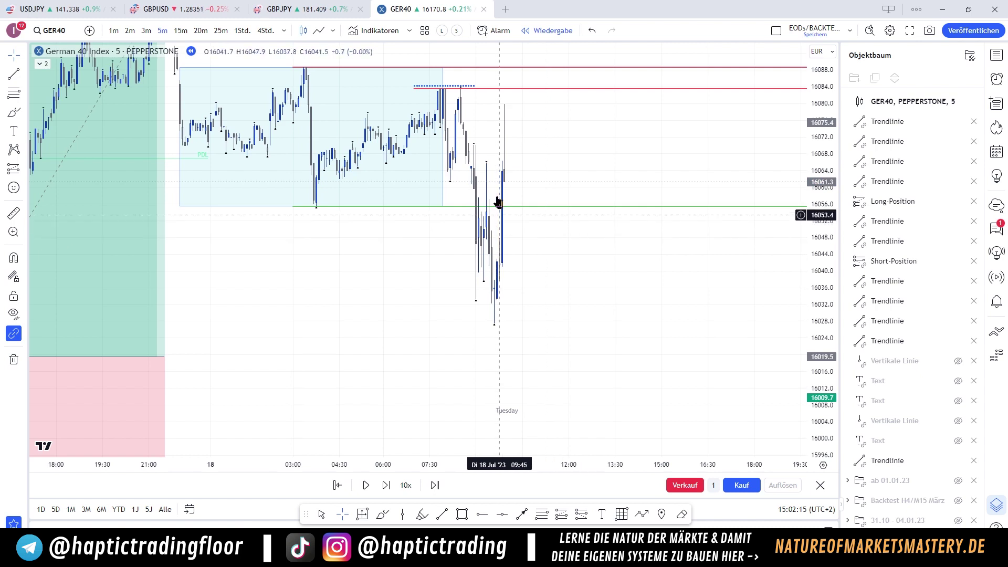
{"action": "left_click_drag", "start_coordinate": [583, 126], "coordinate": [588, 148]}
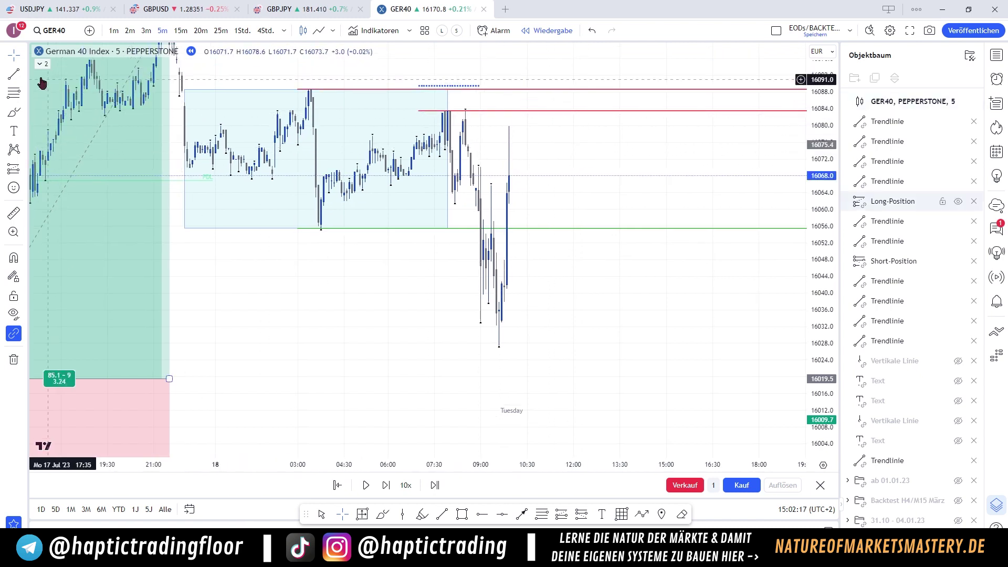
Draw a horizontal trend line at 16065.7 from 09:20 to 10:20 on 18 July and colour it black
{"action": "left_click", "coordinate": [22, 74]}
{"action": "left_click", "coordinate": [66, 75]}
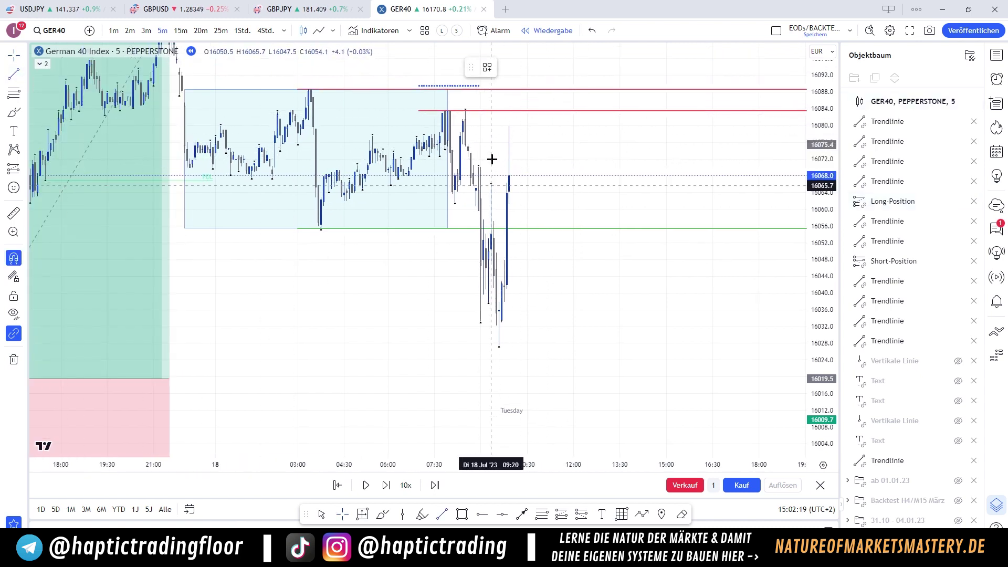
{"action": "left_click", "coordinate": [491, 186]}
{"action": "left_click", "coordinate": [522, 186]}
{"action": "left_click", "coordinate": [507, 67]}
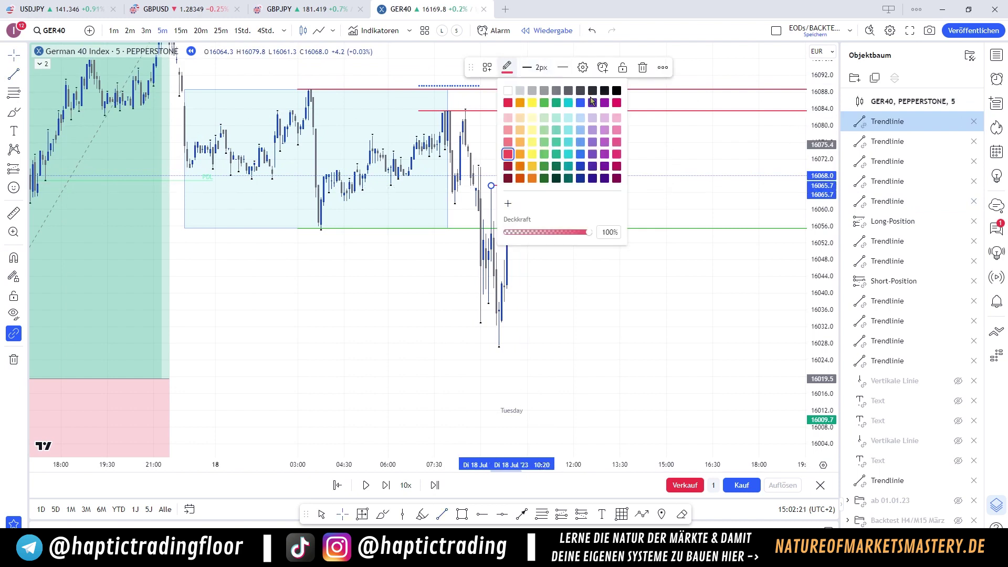
{"action": "left_click", "coordinate": [617, 93]}
{"action": "left_click_drag", "start_coordinate": [601, 147], "coordinate": [609, 177]}
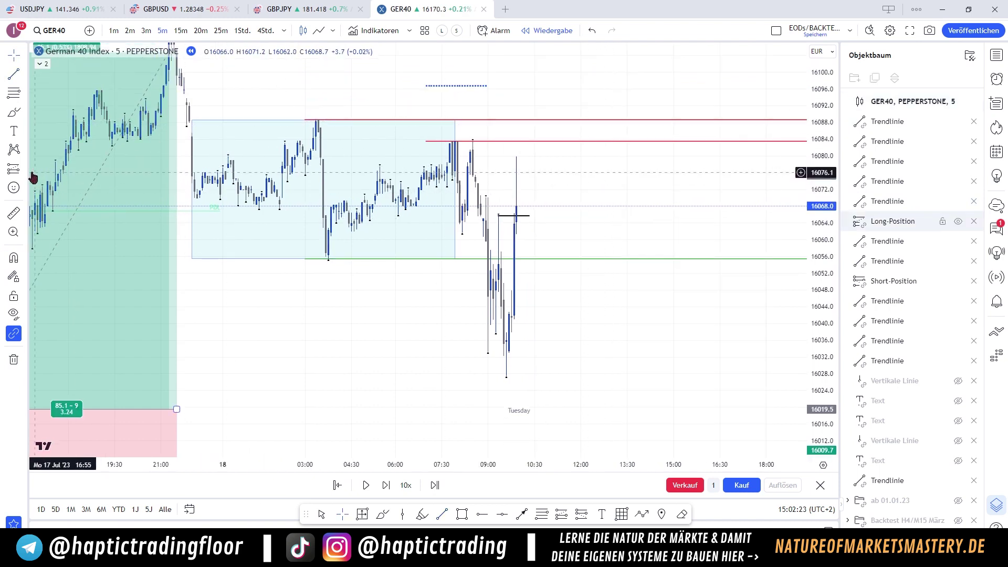
Place a long position at 10:00 with entry about 16048.1, stop at 16027.4 and target at 16089.2
{"action": "left_click", "coordinate": [18, 168]}
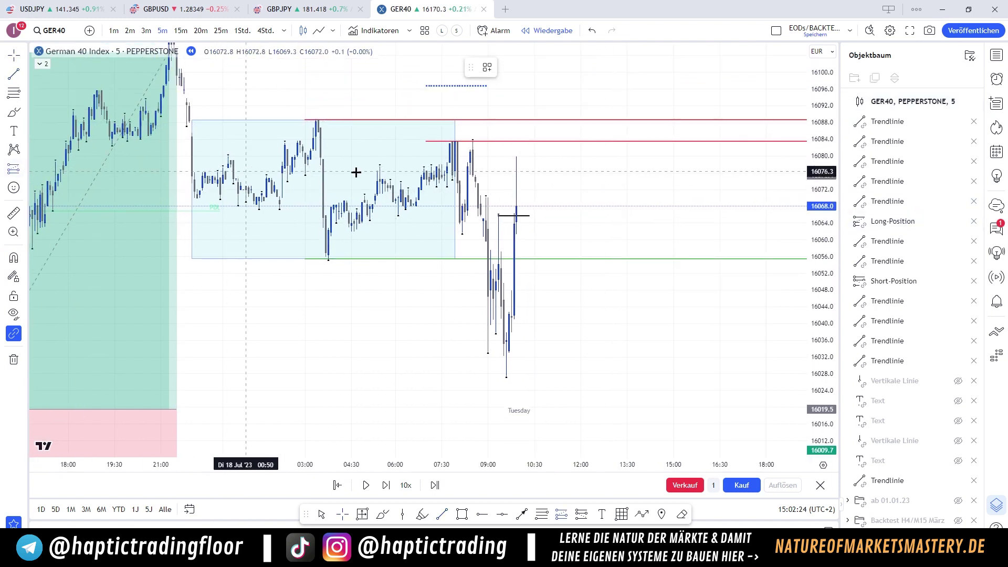
{"action": "left_click", "coordinate": [514, 205]}
{"action": "left_click_drag", "start_coordinate": [525, 282], "coordinate": [526, 376]}
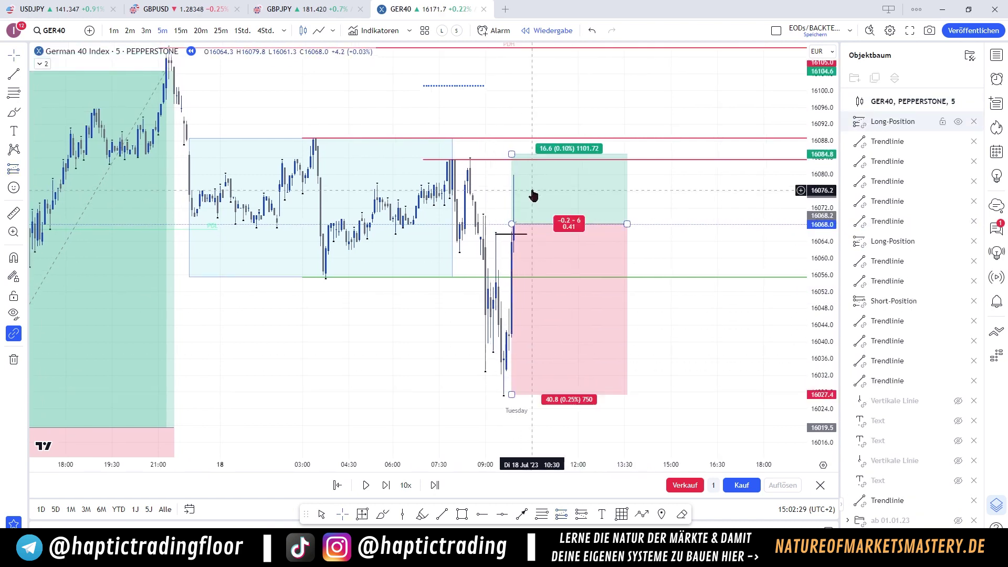
{"action": "left_click_drag", "start_coordinate": [512, 154], "coordinate": [512, 136]}
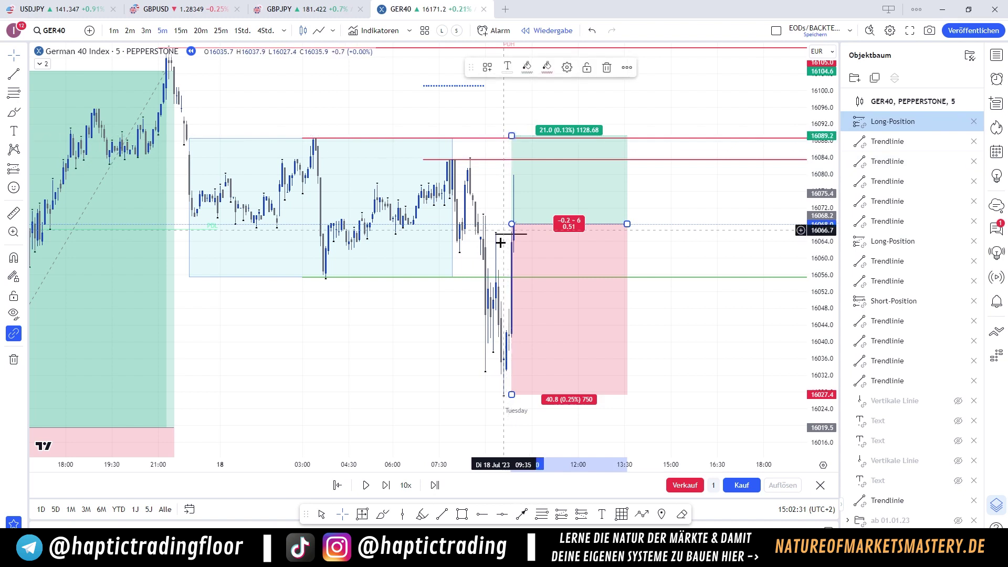
{"action": "left_click_drag", "start_coordinate": [512, 224], "coordinate": [517, 310]}
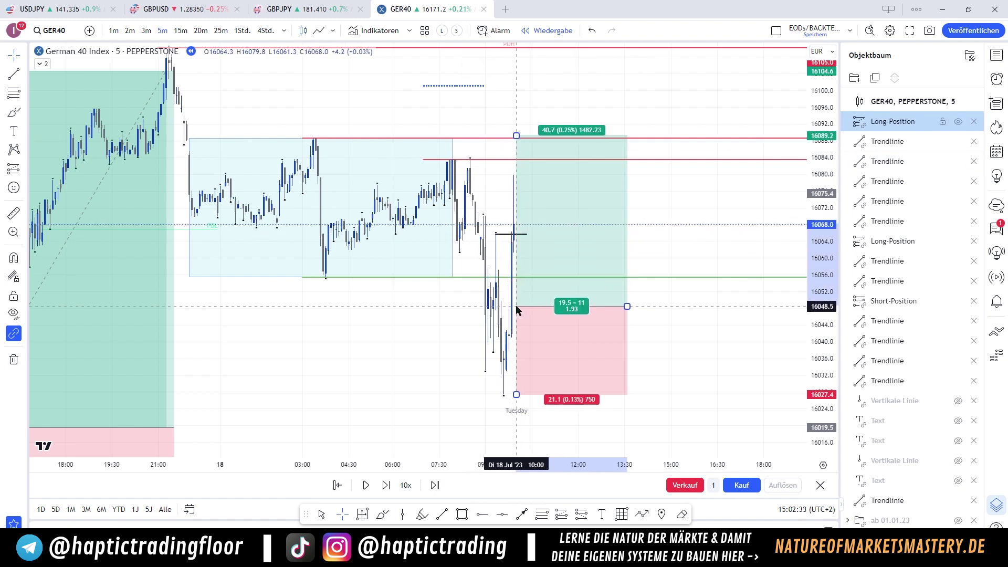
Advance the 5-minute replay to the 10:10 candle and check the long position against its target
{"action": "left_click", "coordinate": [686, 311]}
{"action": "key", "text": "shift+Right"}
{"action": "key", "text": "shift+Right"}
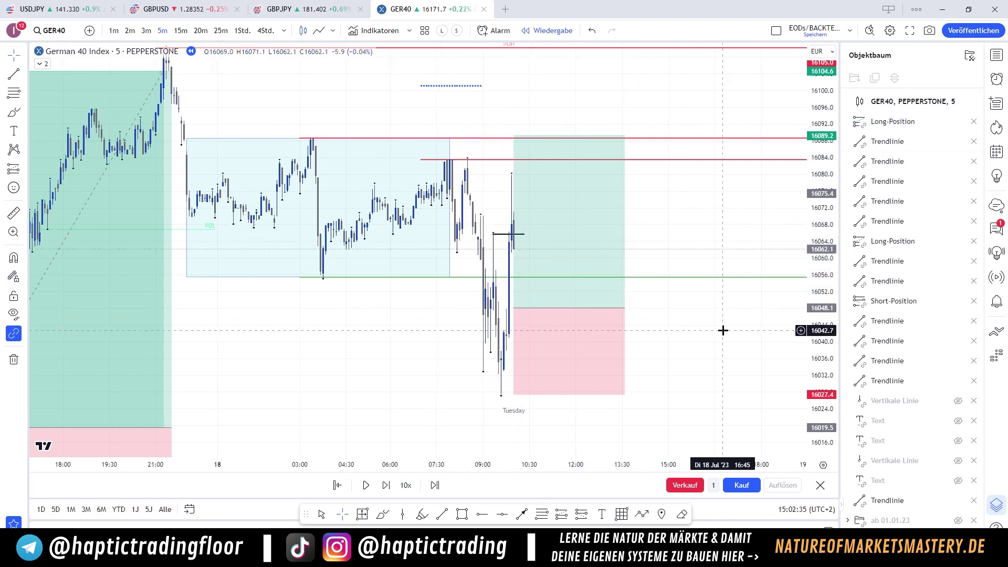
{"action": "key", "text": "shift+Right"}
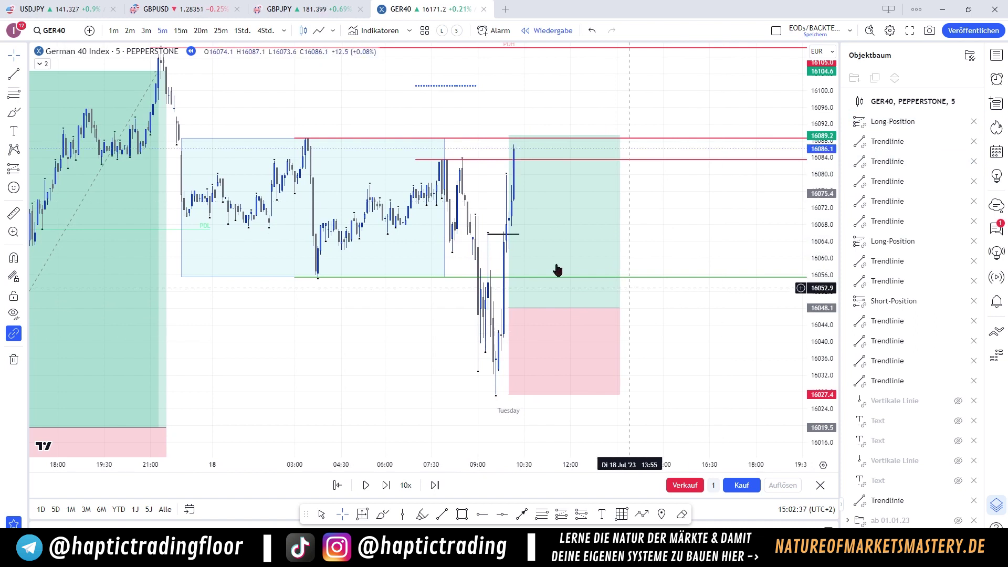
{"action": "left_click", "coordinate": [532, 162]}
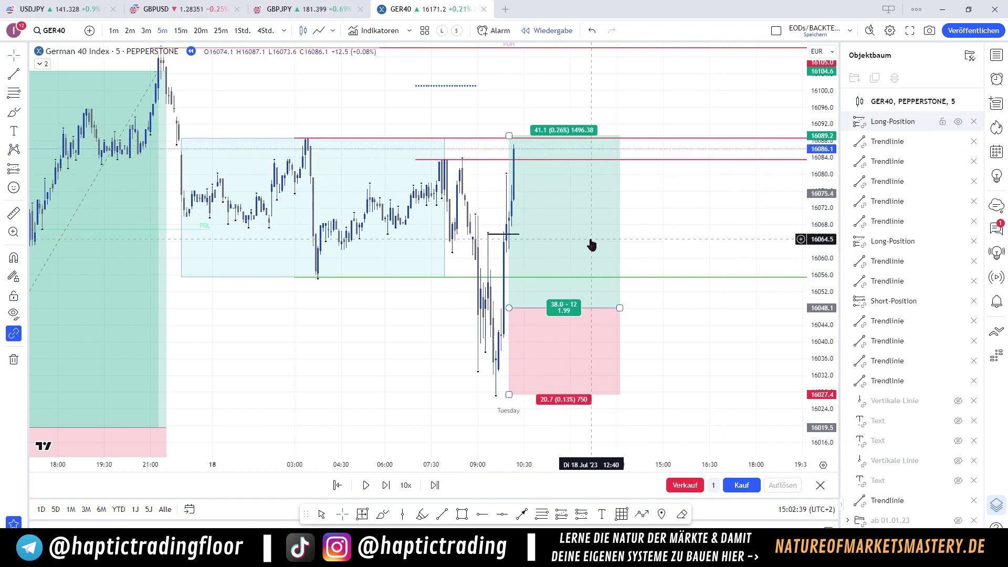
Delete the newest long position and the black structure line at 16065.7
{"action": "left_click_drag", "start_coordinate": [414, 340], "coordinate": [385, 322]}
{"action": "left_click", "coordinate": [487, 332]}
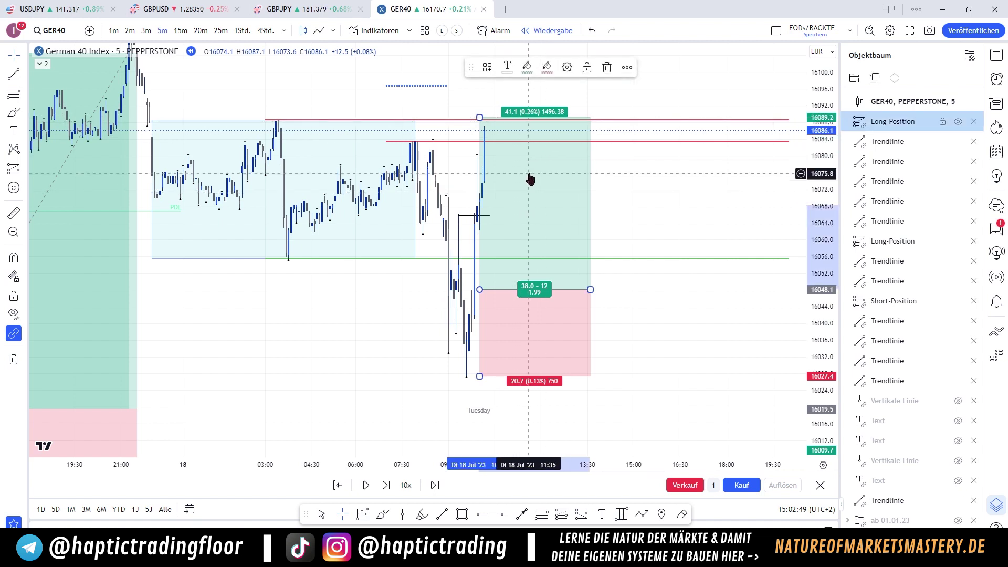
{"action": "key", "text": "Delete"}
{"action": "left_click", "coordinate": [471, 220]}
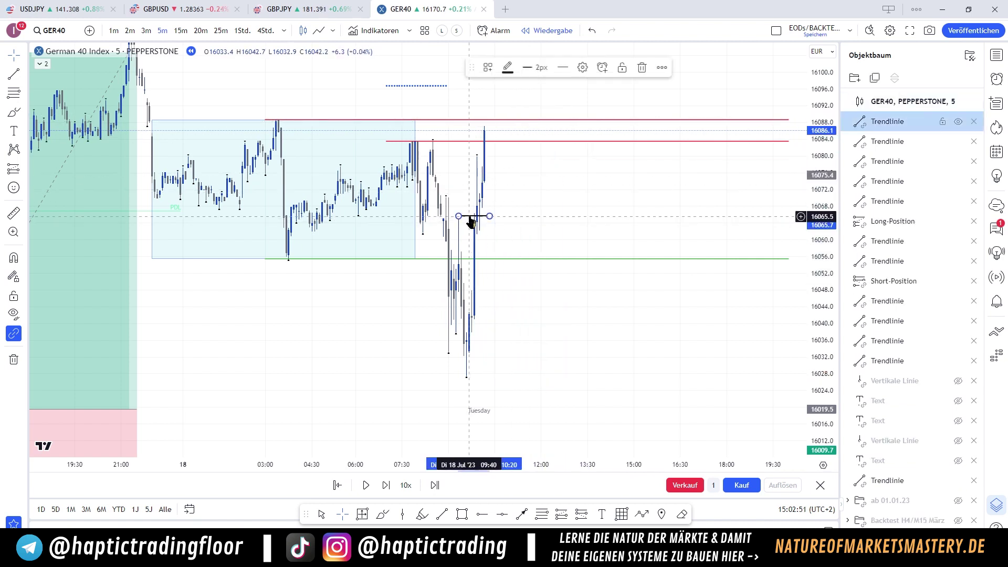
{"action": "key", "text": "Delete"}
Delete the green session-low line and shorten the red 16083.5 line to end at the latest candle
{"action": "left_click", "coordinate": [484, 275]}
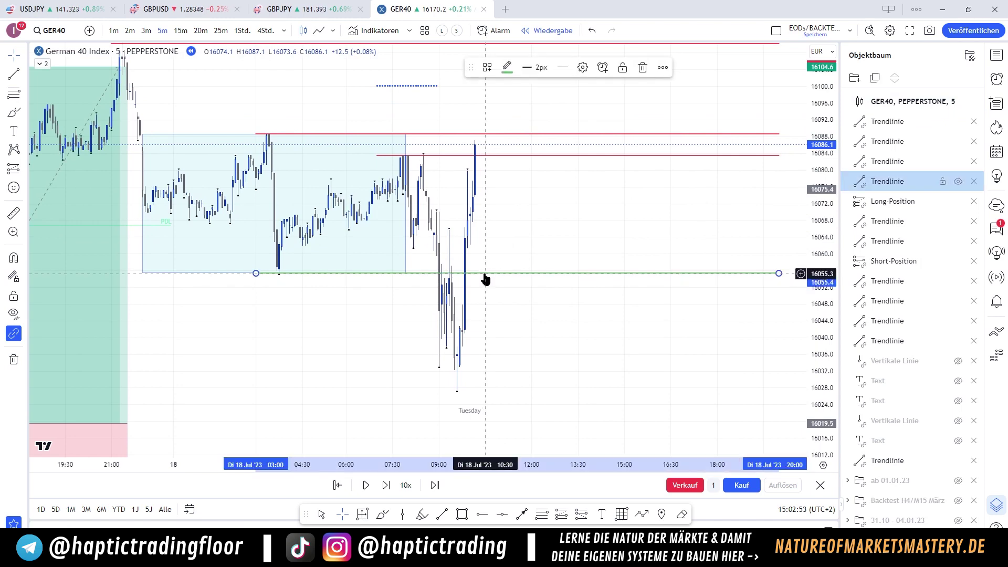
{"action": "key", "text": "Delete"}
{"action": "left_click", "coordinate": [625, 184]}
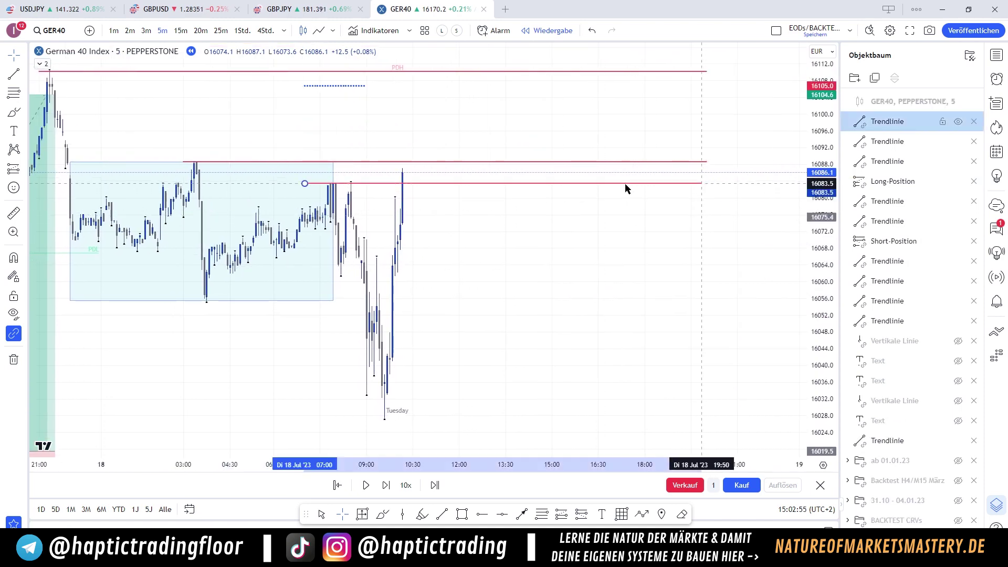
{"action": "left_click_drag", "start_coordinate": [701, 184], "coordinate": [404, 199]}
Advance the 5-minute replay candle by candle to the 10:50 candle on 18 July
{"action": "left_click_drag", "start_coordinate": [492, 268], "coordinate": [556, 389]}
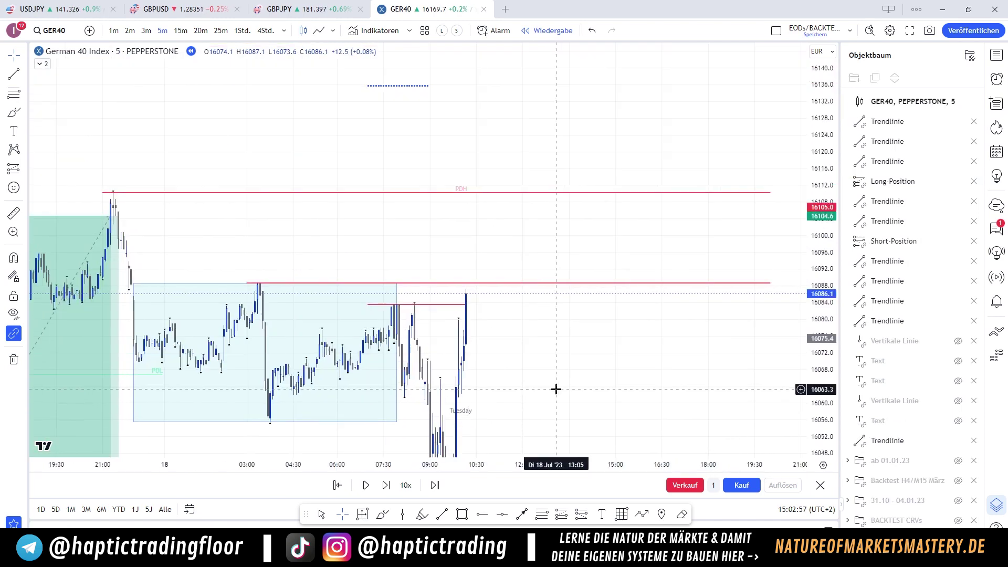
{"action": "key", "text": "shift+Right"}
{"action": "key", "text": "shift+Right"}
{"action": "key", "text": "shift+Right"}
{"action": "left_click_drag", "start_coordinate": [509, 343], "coordinate": [541, 314]}
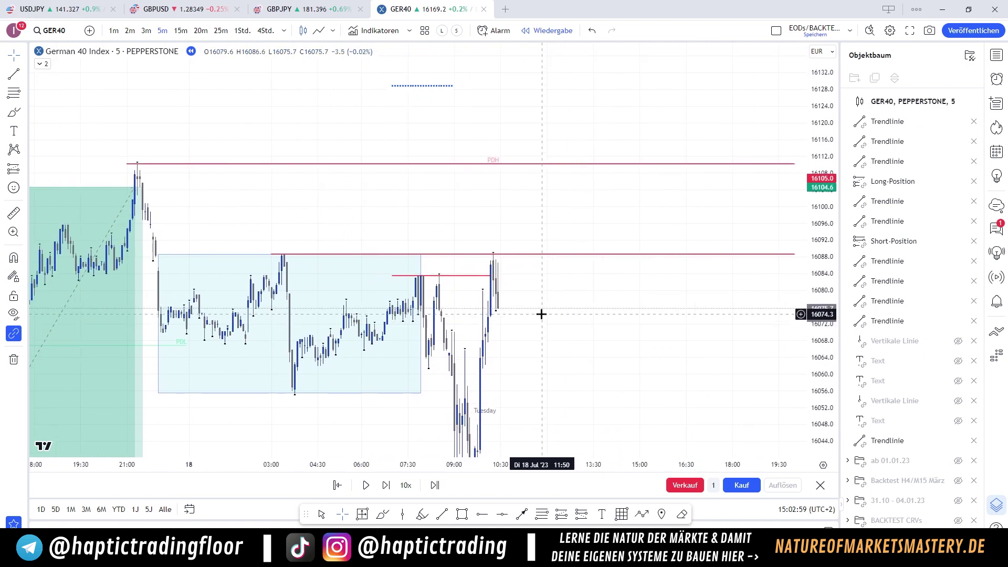
{"action": "key", "text": "shift+Right"}
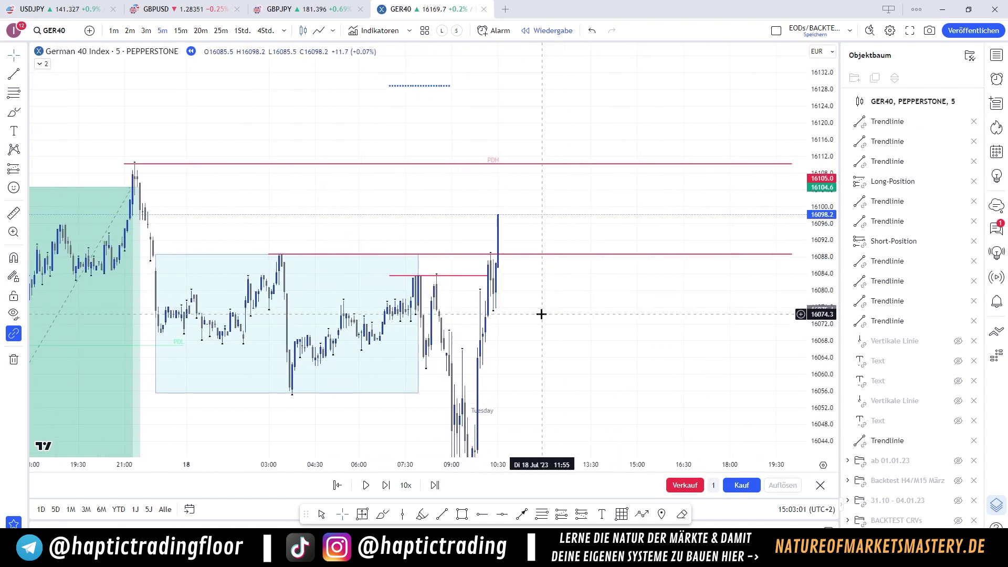
{"action": "key", "text": "shift+Right"}
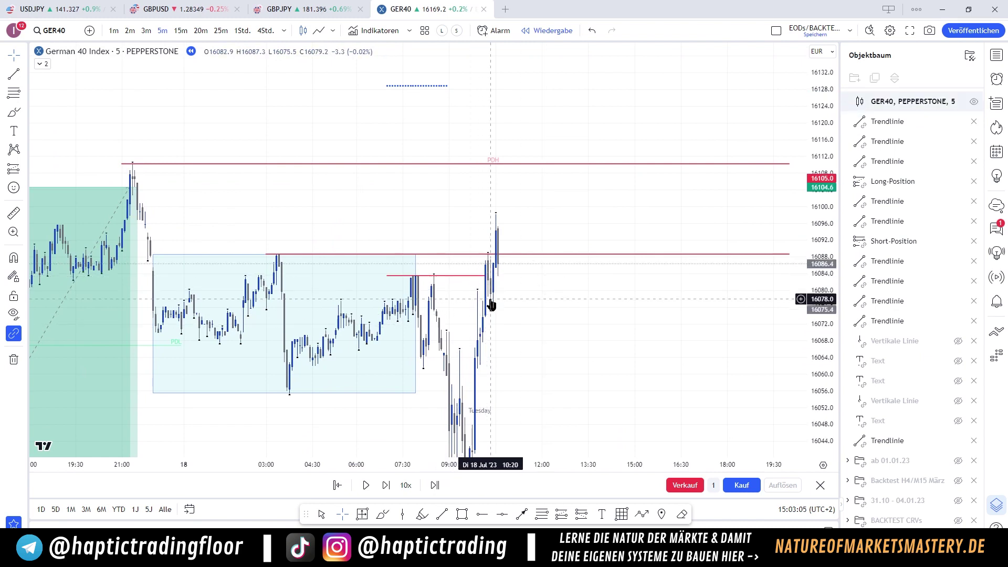
{"action": "key", "text": "shift+Right"}
{"action": "key", "text": "shift+Right"}
{"action": "key", "text": "shift+Right"}
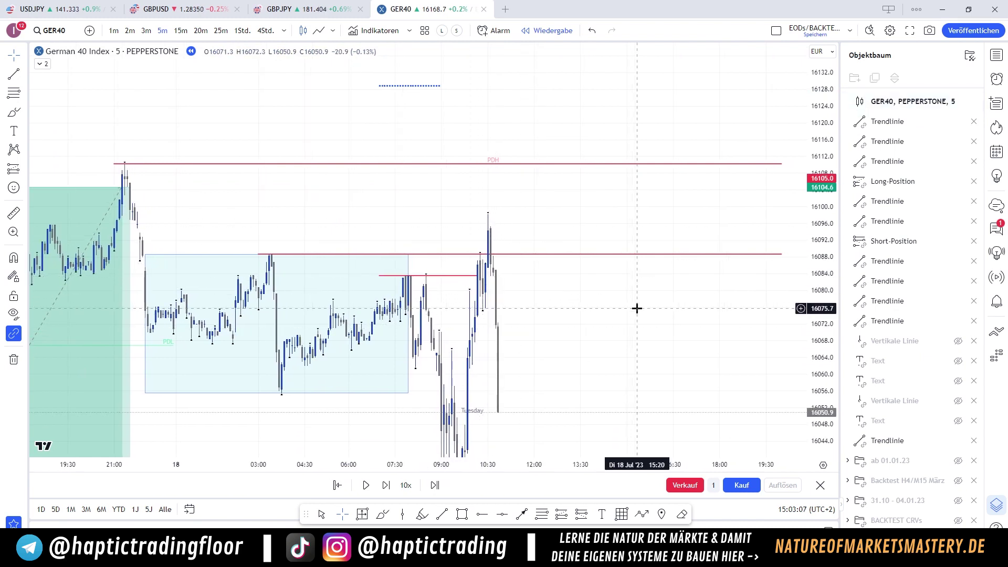
Draw a black horizontal trend line at the 10:20 low of 16075.5, ending at about 10:55
{"action": "left_click_drag", "start_coordinate": [594, 288], "coordinate": [560, 238]}
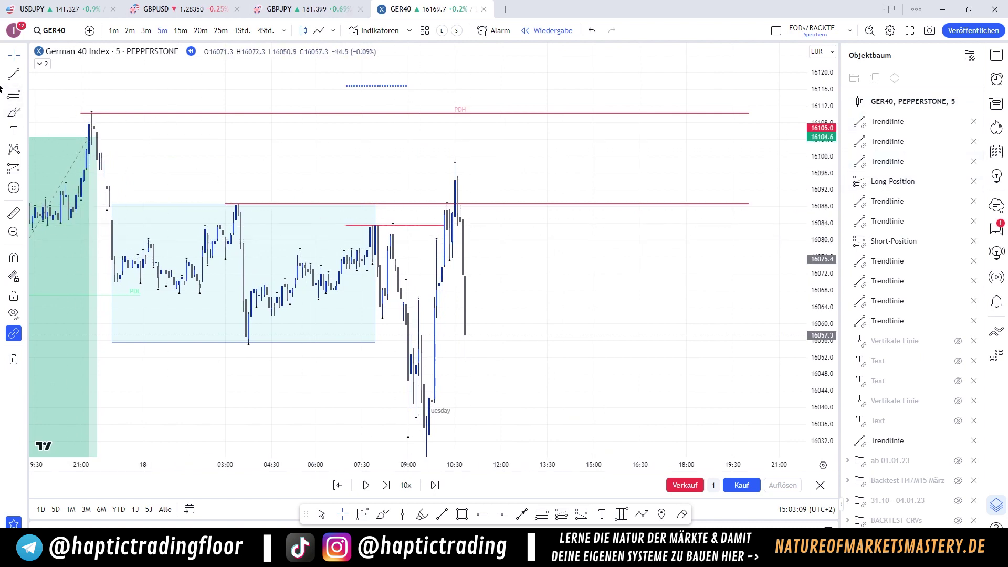
{"action": "left_click", "coordinate": [15, 76]}
{"action": "key", "text": "ctrl"}
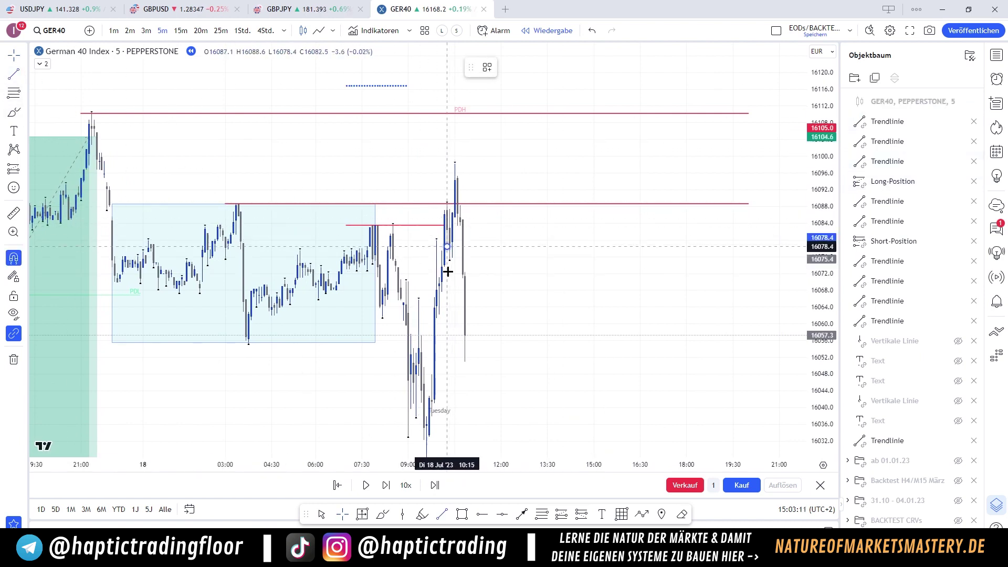
{"action": "left_click", "coordinate": [519, 264]}
{"action": "left_click_drag", "start_coordinate": [447, 247], "coordinate": [450, 261]}
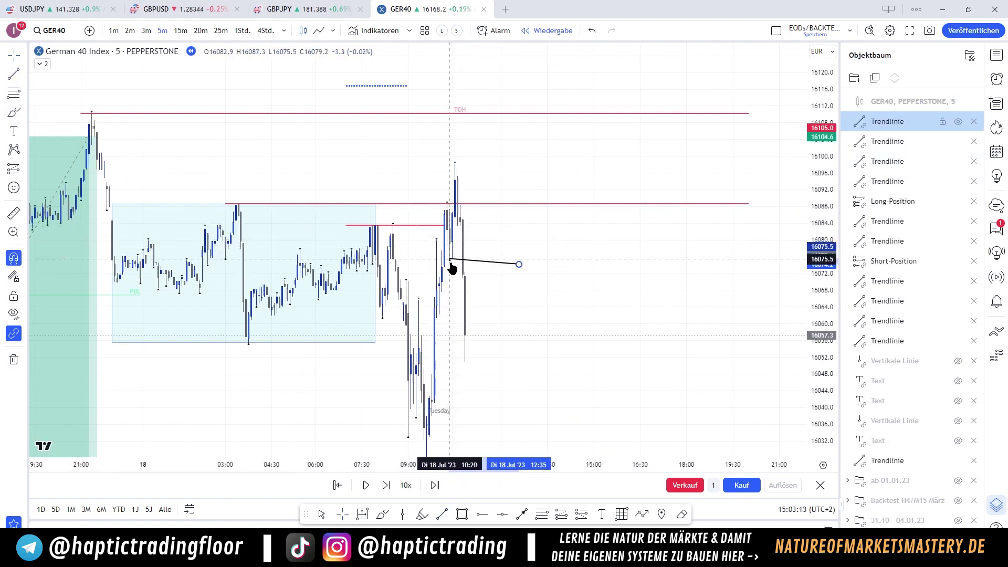
{"action": "left_click_drag", "start_coordinate": [519, 264], "coordinate": [470, 260]}
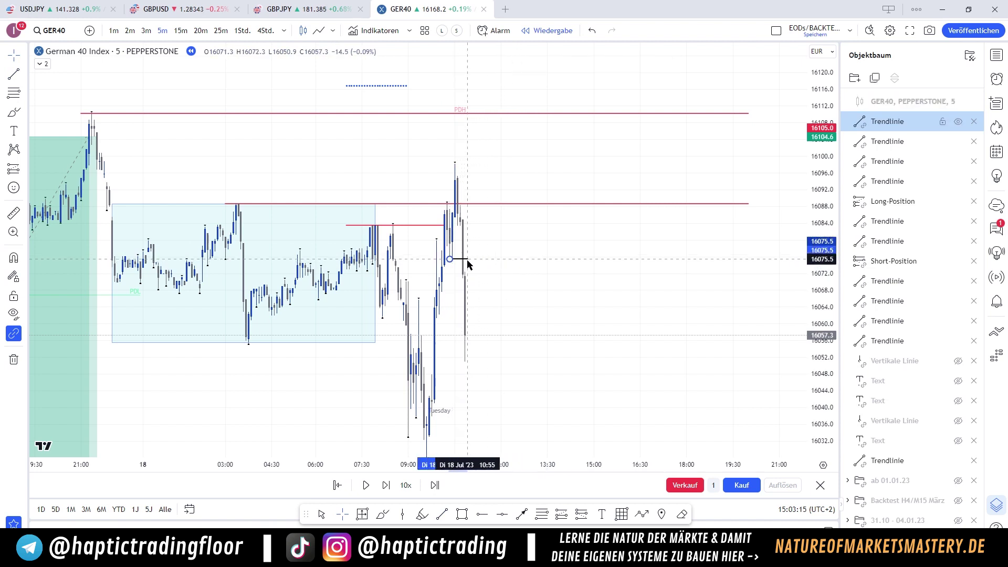
{"action": "left_click", "coordinate": [513, 261]}
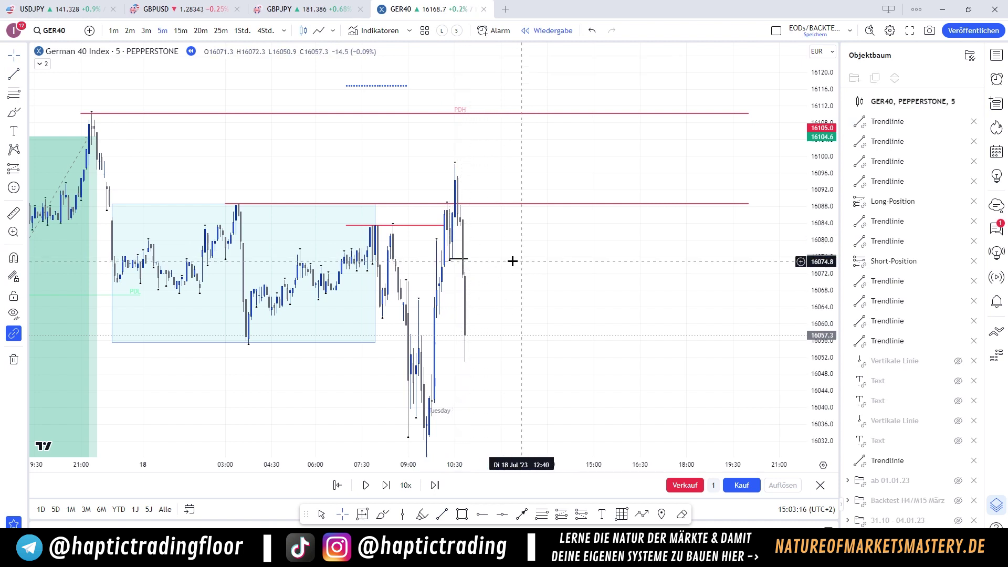
Place a short position at the 10:45 candle with entry at 16071.9, stop at 16098.5 and target at 16027.3
{"action": "left_click", "coordinate": [25, 172]}
{"action": "left_click", "coordinate": [462, 273]}
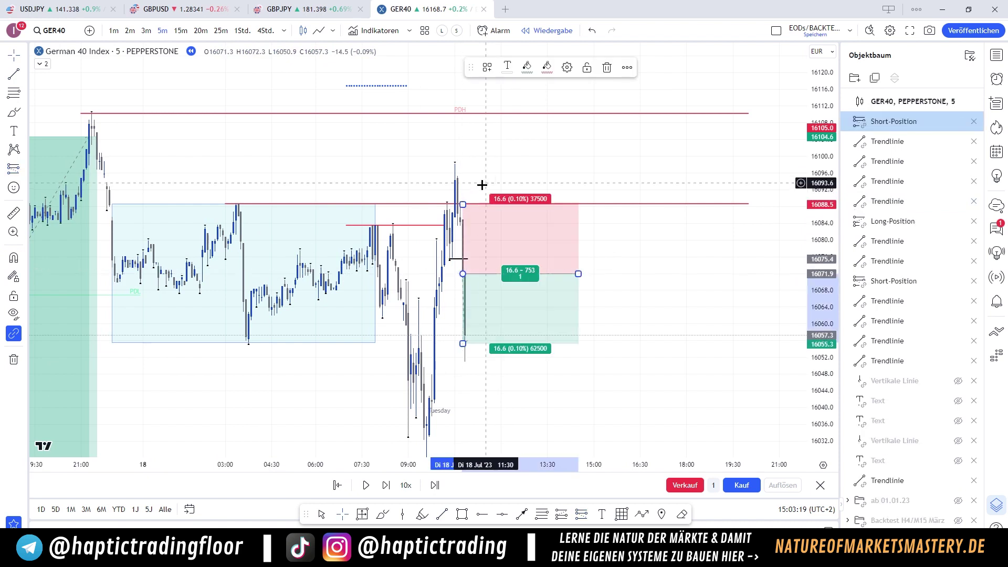
{"action": "left_click_drag", "start_coordinate": [467, 194], "coordinate": [465, 162]}
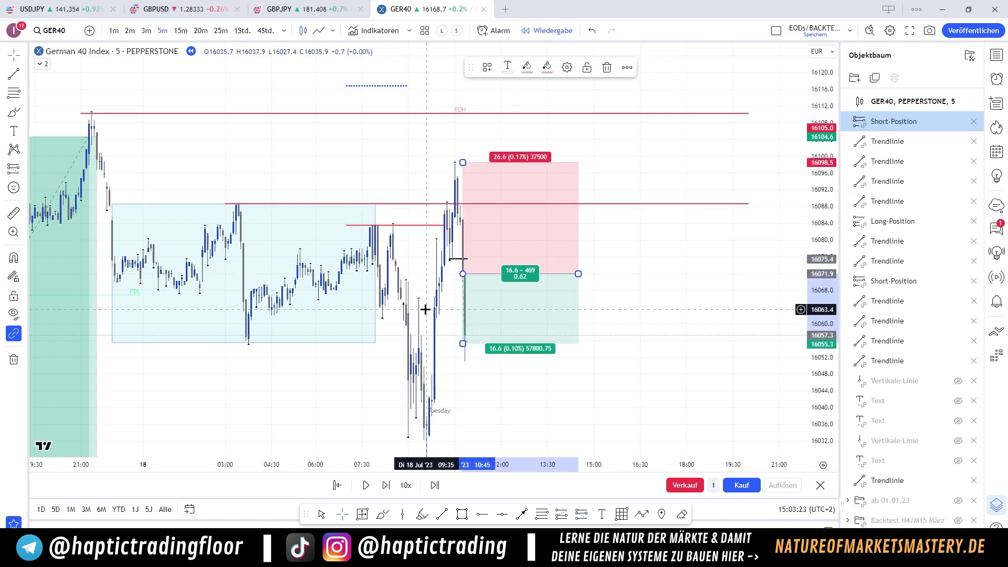
{"action": "left_click_drag", "start_coordinate": [427, 337], "coordinate": [460, 364]}
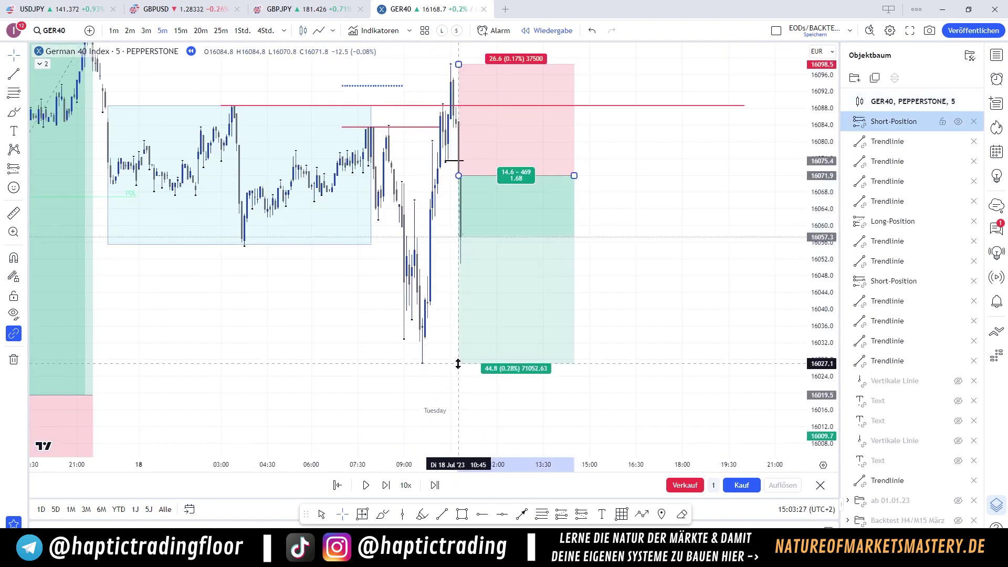
{"action": "left_click_drag", "start_coordinate": [458, 363], "coordinate": [458, 362]}
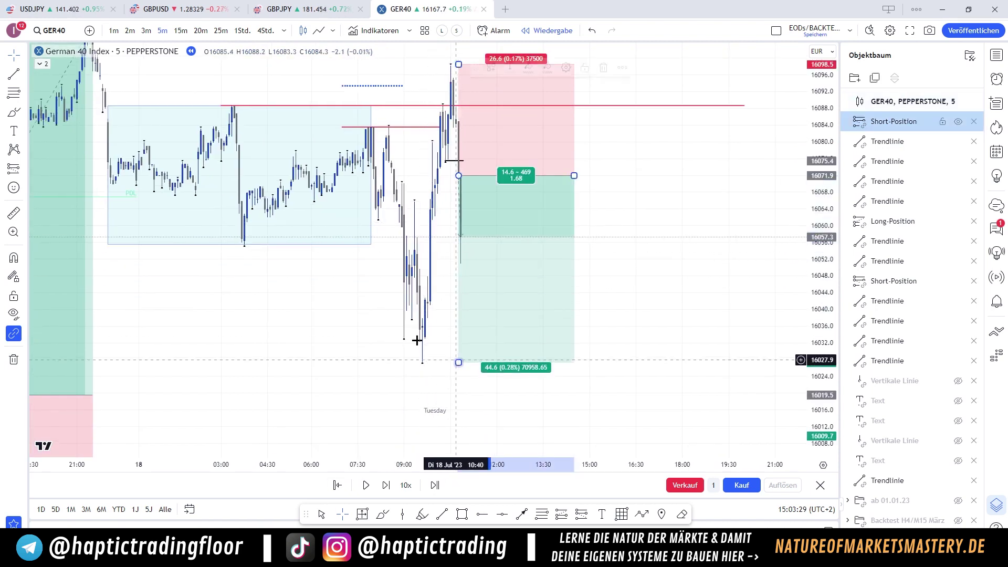
Switch to the 1-hour chart and examine the price structure and lows leading up to 18 July
{"action": "left_click_drag", "start_coordinate": [398, 337], "coordinate": [400, 264]}
{"action": "scroll", "coordinate": [434, 337], "scroll_direction": "down", "scroll_amount": 2}
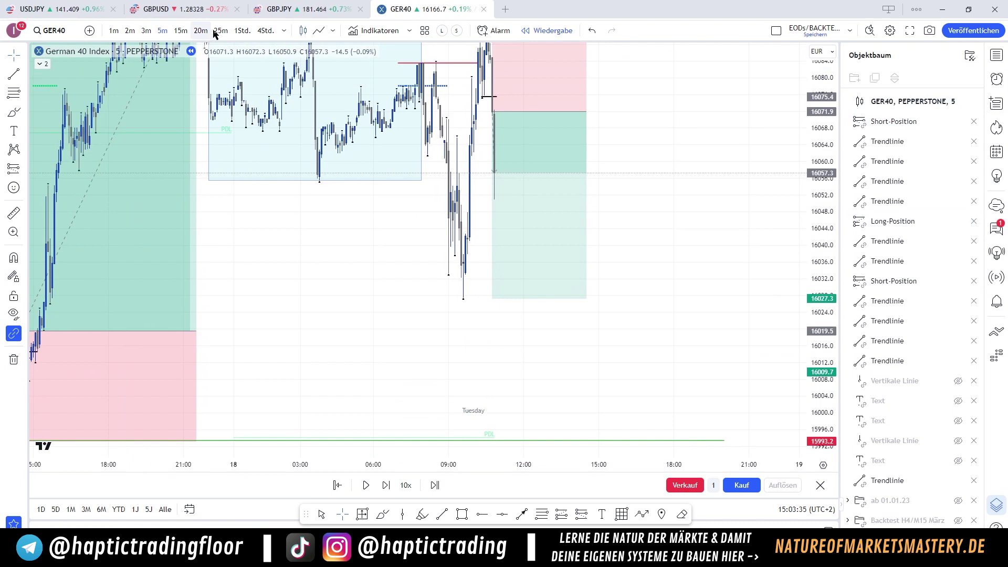
{"action": "left_click", "coordinate": [242, 31]}
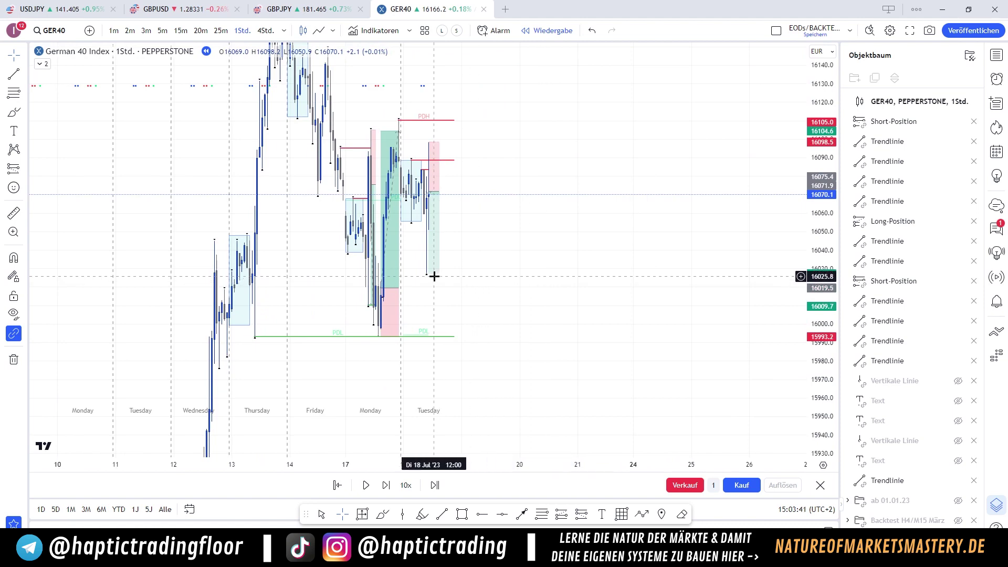
{"action": "scroll", "coordinate": [754, 261], "scroll_direction": "down", "scroll_amount": 2}
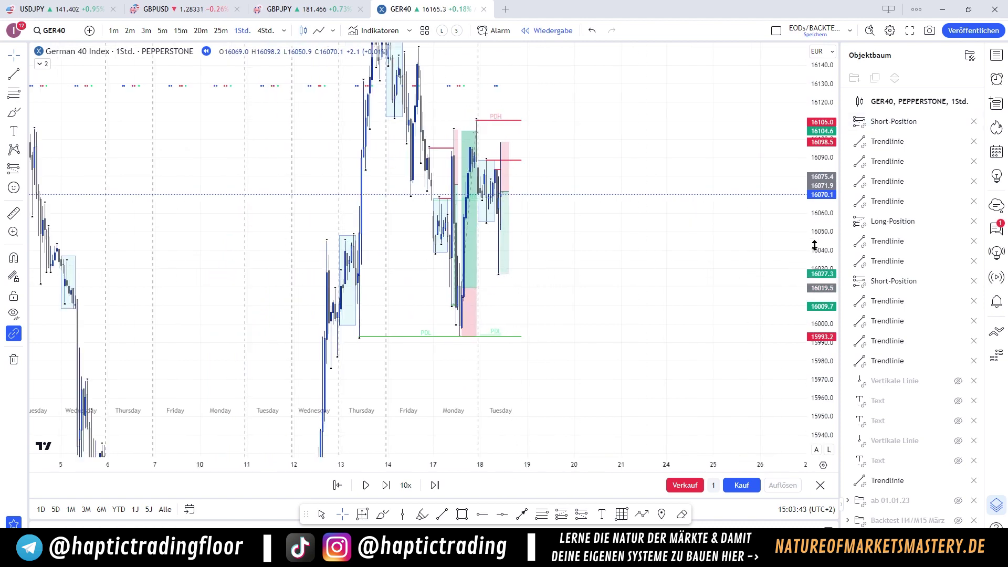
{"action": "scroll", "coordinate": [666, 340], "scroll_direction": "down", "scroll_amount": 5}
{"action": "left_click_drag", "start_coordinate": [648, 371], "coordinate": [611, 280]}
{"action": "scroll", "coordinate": [611, 279], "scroll_direction": "up", "scroll_amount": 6}
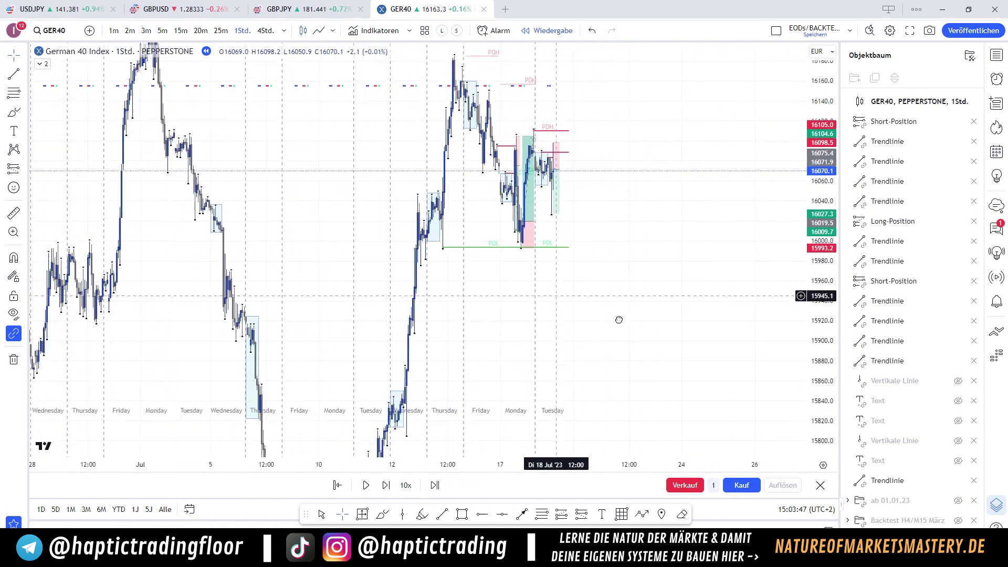
{"action": "scroll", "coordinate": [720, 173], "scroll_direction": "up", "scroll_amount": 2}
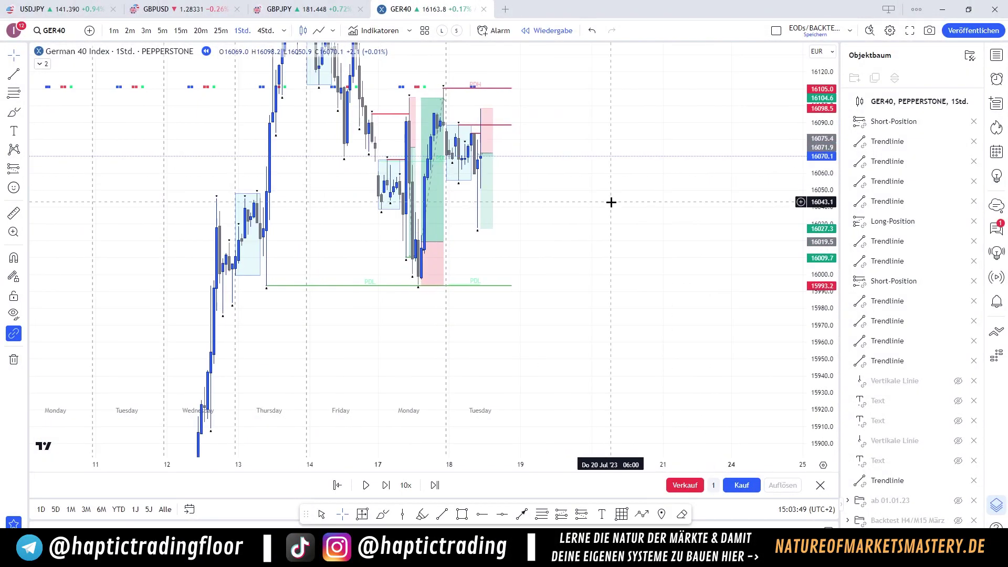
{"action": "scroll", "coordinate": [596, 234], "scroll_direction": "up", "scroll_amount": 2}
Lower the newest short position's target to the previous-day low at 15993.6 and return to the 5-minute chart
{"action": "left_click_drag", "start_coordinate": [519, 239], "coordinate": [508, 247]}
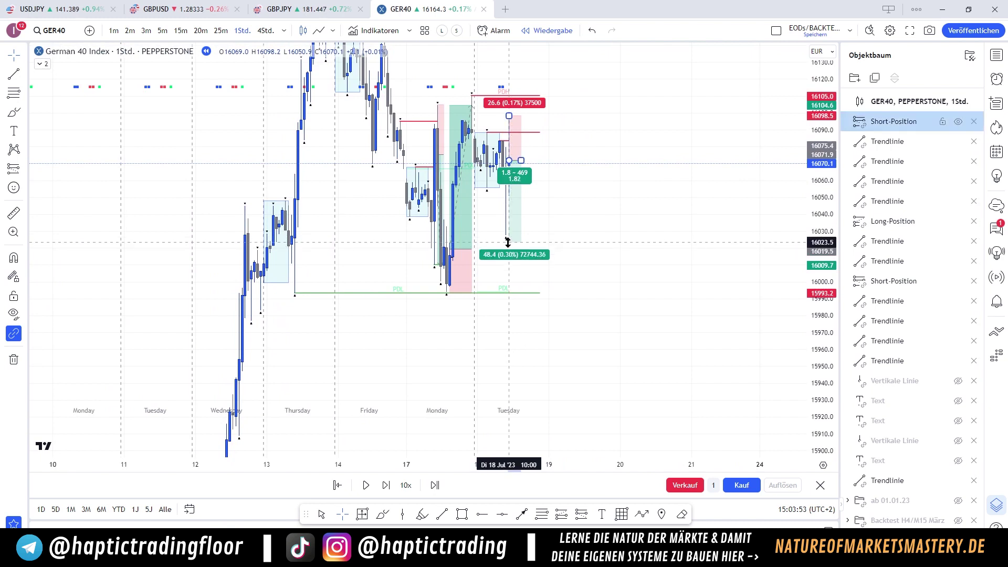
{"action": "left_click_drag", "start_coordinate": [508, 242], "coordinate": [508, 289]}
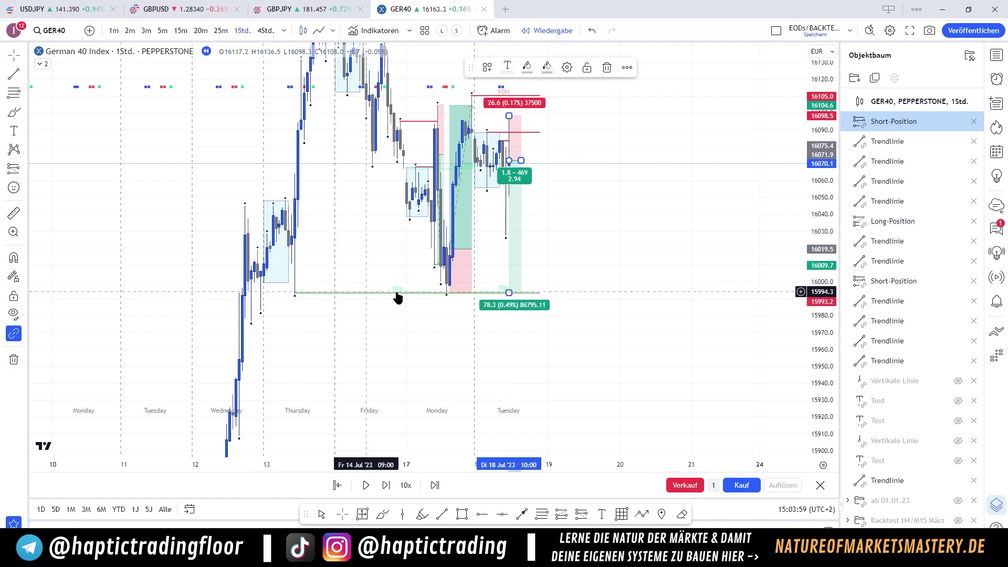
{"action": "left_click_drag", "start_coordinate": [384, 294], "coordinate": [417, 303]}
{"action": "key", "text": "ctrl+z"}
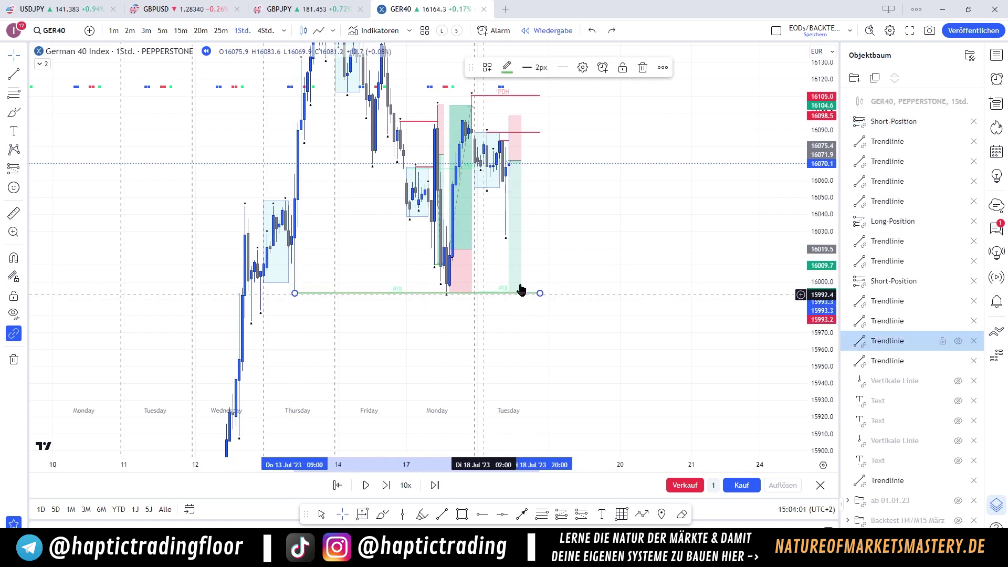
{"action": "left_click", "coordinate": [558, 194]}
{"action": "left_click", "coordinate": [163, 31]}
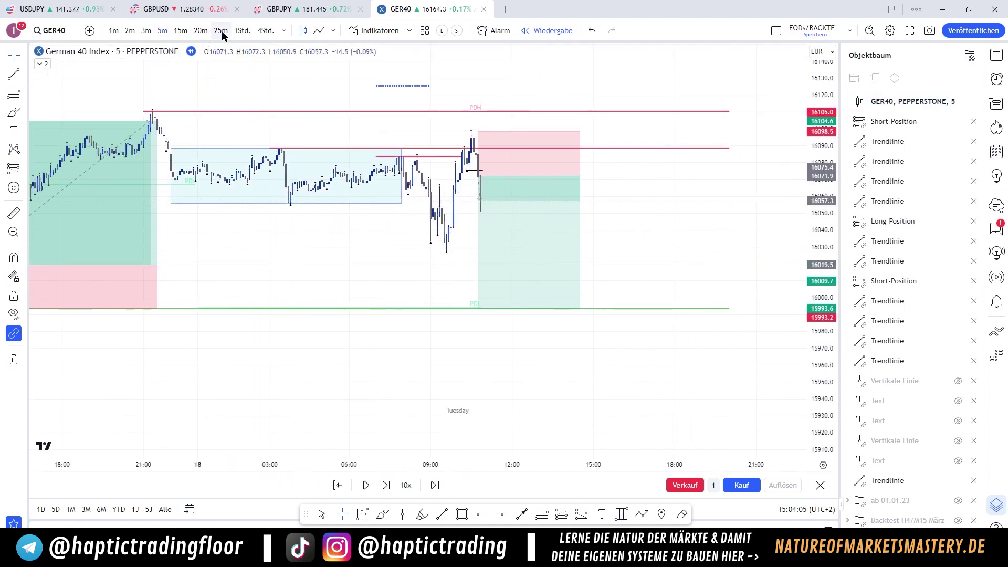
On the 1-hour chart, draw a horizontal trend line from the 18 July low at 16027.4 and colour it green
{"action": "left_click", "coordinate": [13, 74]}
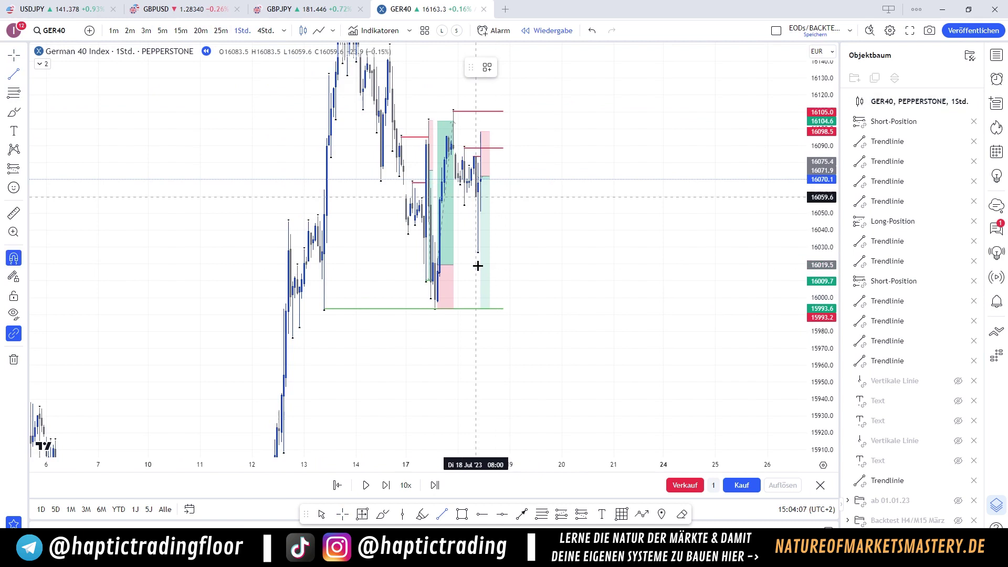
{"action": "left_click", "coordinate": [477, 252], "text": "ctrl"}
{"action": "left_click", "coordinate": [502, 253]}
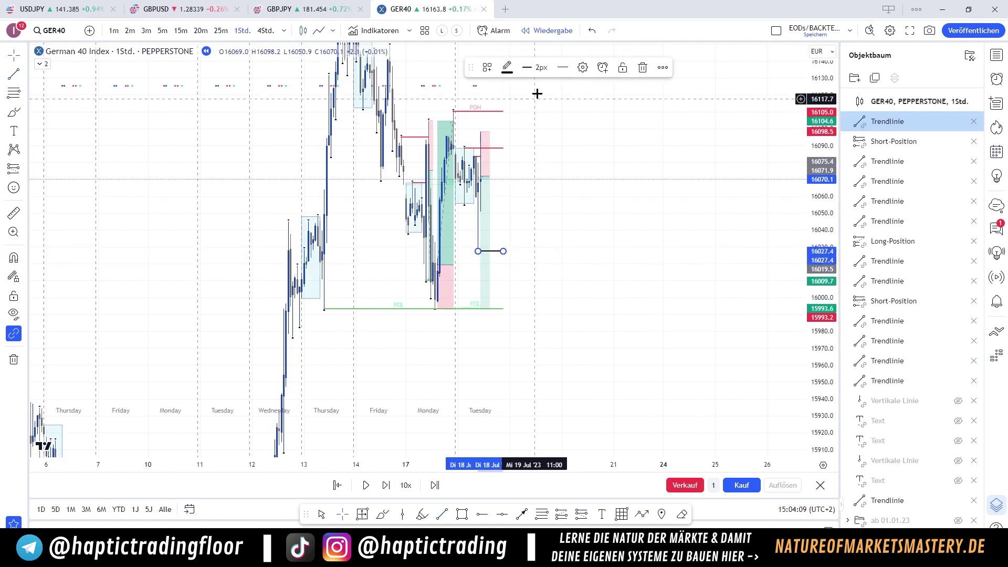
{"action": "left_click", "coordinate": [513, 70]}
{"action": "left_click", "coordinate": [544, 154]}
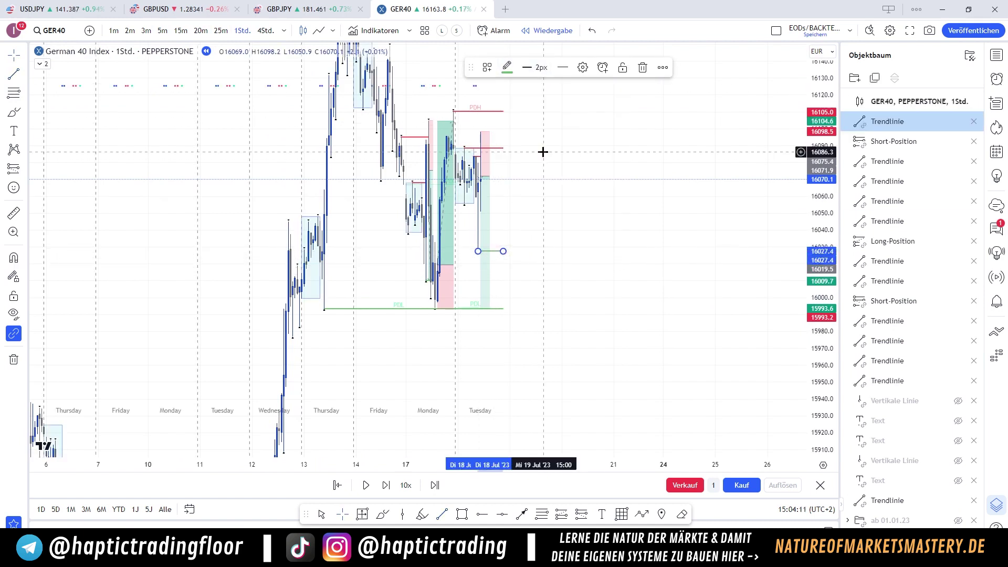
{"action": "left_click", "coordinate": [543, 151]}
Advance the 5-minute replay until price passes the 16098.5 stop, and extend the short position's end to the latest candle
{"action": "left_click", "coordinate": [162, 31]}
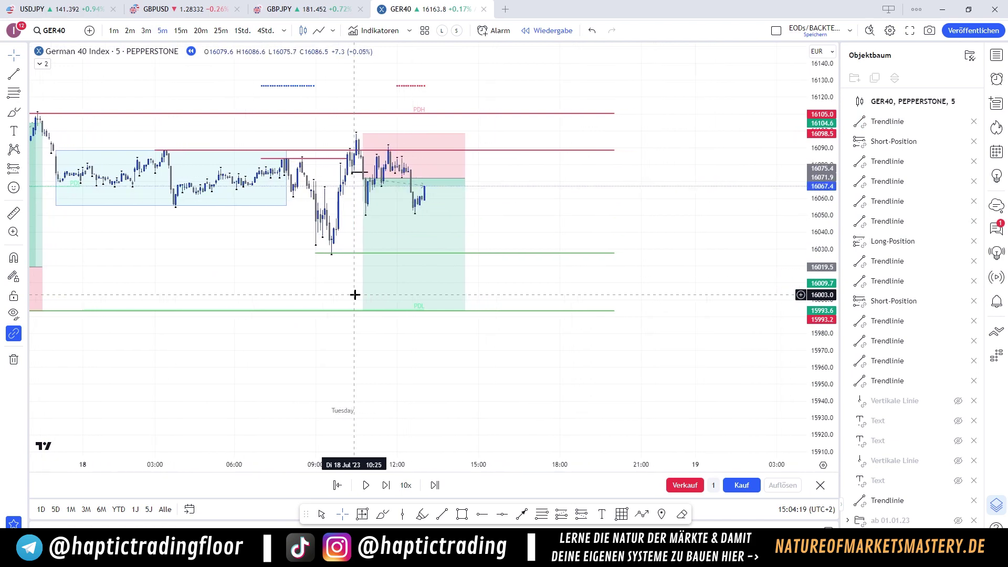
{"action": "left_click", "coordinate": [355, 297]}
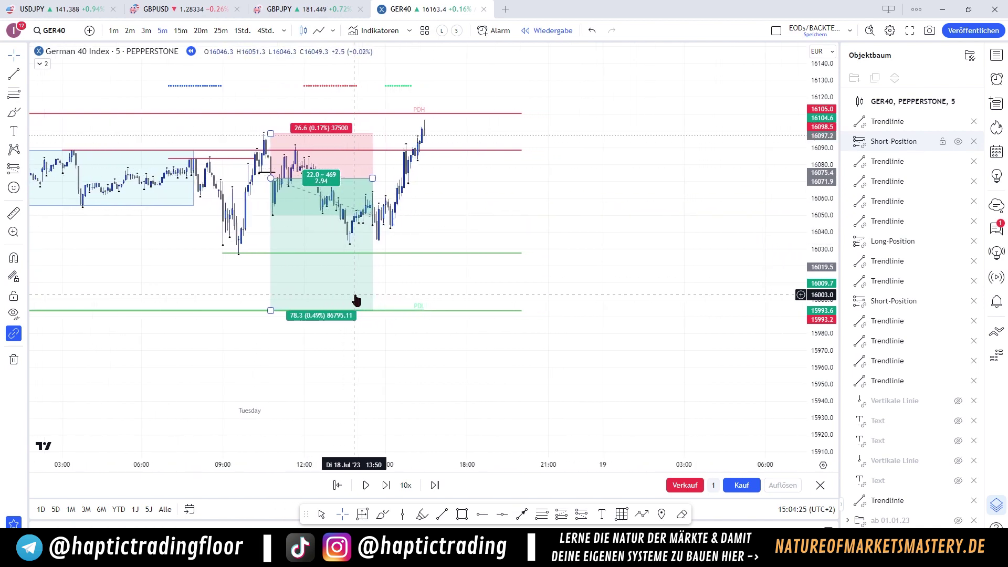
{"action": "left_click_drag", "start_coordinate": [370, 253], "coordinate": [398, 253]}
{"action": "left_click", "coordinate": [456, 255]}
Advance the 5-minute replay above the previous-day high to the 17:40 candle on 18 July
{"action": "scroll", "coordinate": [509, 275], "scroll_direction": "down", "scroll_amount": 3}
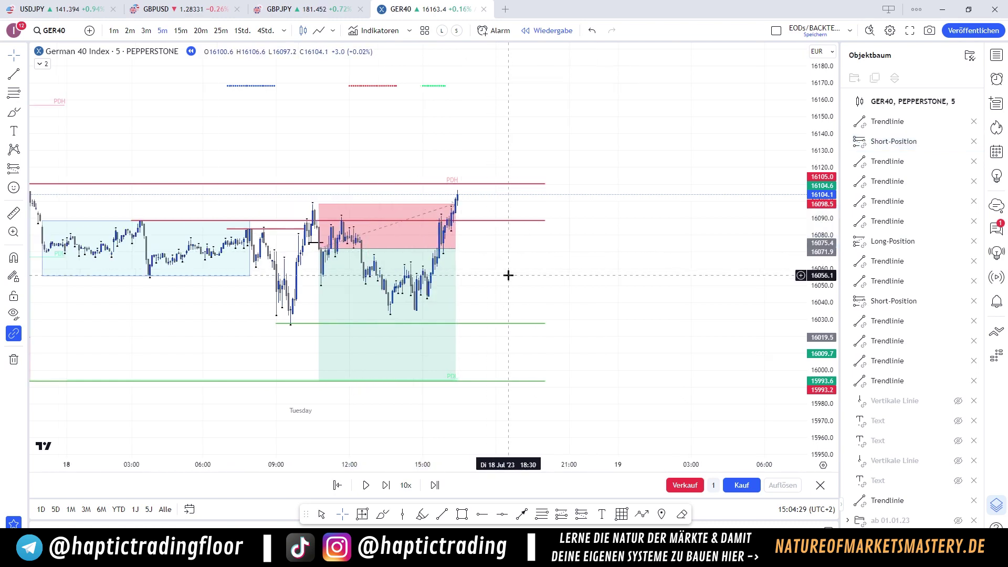
{"action": "left_click_drag", "start_coordinate": [574, 281], "coordinate": [542, 296]}
{"action": "left_click_drag", "start_coordinate": [841, 255], "coordinate": [797, 184]}
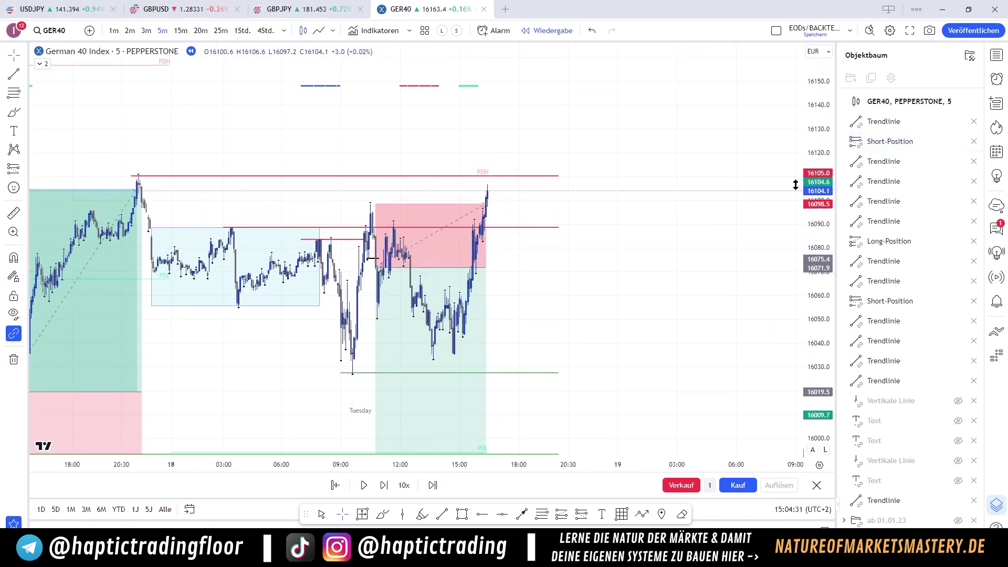
{"action": "left_click_drag", "start_coordinate": [645, 269], "coordinate": [686, 261]}
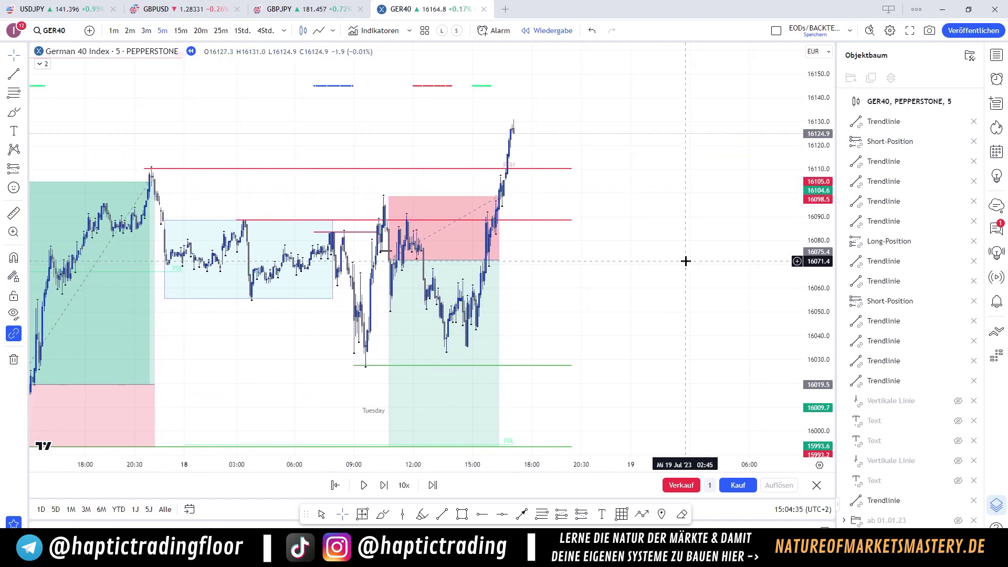
{"action": "scroll", "coordinate": [407, 309], "scroll_direction": "down", "scroll_amount": 5}
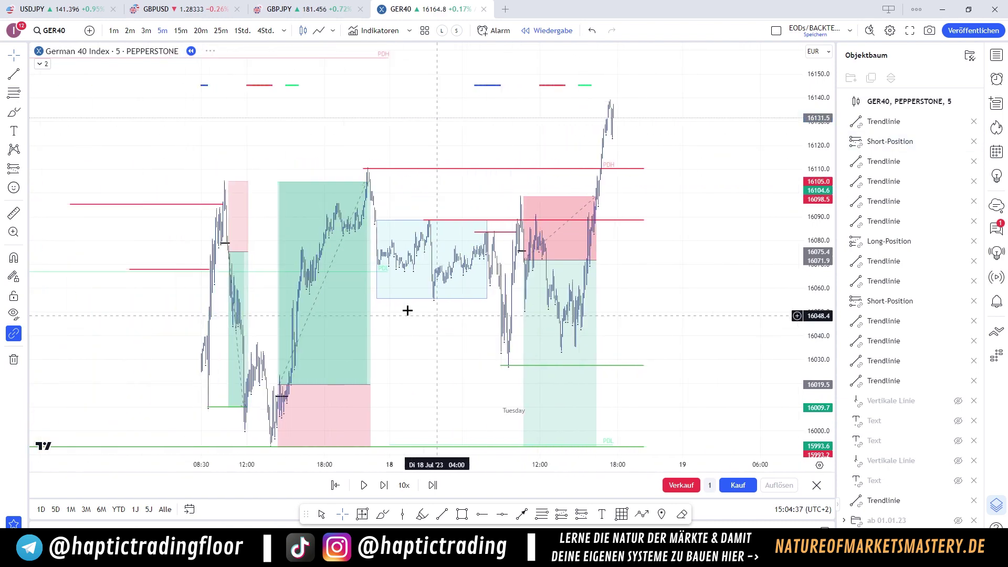
{"action": "scroll", "coordinate": [407, 309], "scroll_direction": "down", "scroll_amount": 2}
{"action": "left_click_drag", "start_coordinate": [436, 278], "coordinate": [414, 331]}
{"action": "scroll", "coordinate": [414, 326], "scroll_direction": "up", "scroll_amount": 3}
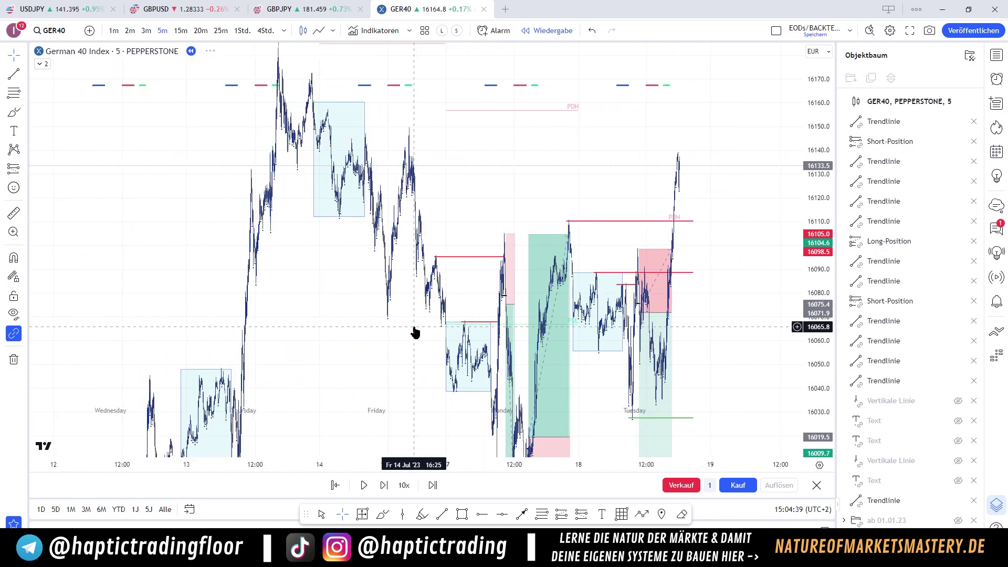
{"action": "scroll", "coordinate": [417, 330], "scroll_direction": "up", "scroll_amount": 5}
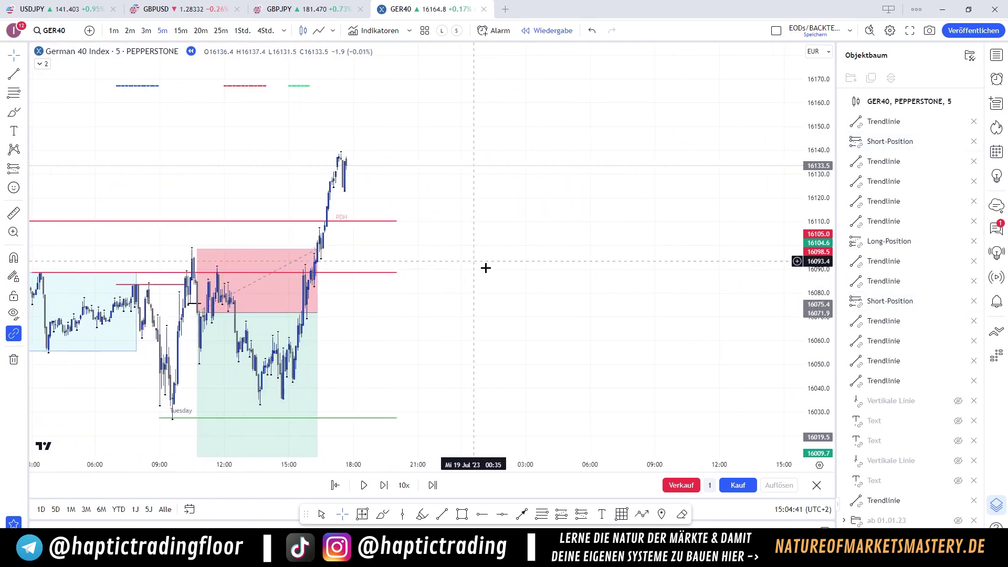
Draw a short horizontal trend line at the pullback low of 16124.9, ending at 18:10, and colour it black
{"action": "left_click_drag", "start_coordinate": [480, 264], "coordinate": [529, 302]}
{"action": "left_click_drag", "start_coordinate": [526, 209], "coordinate": [581, 227]}
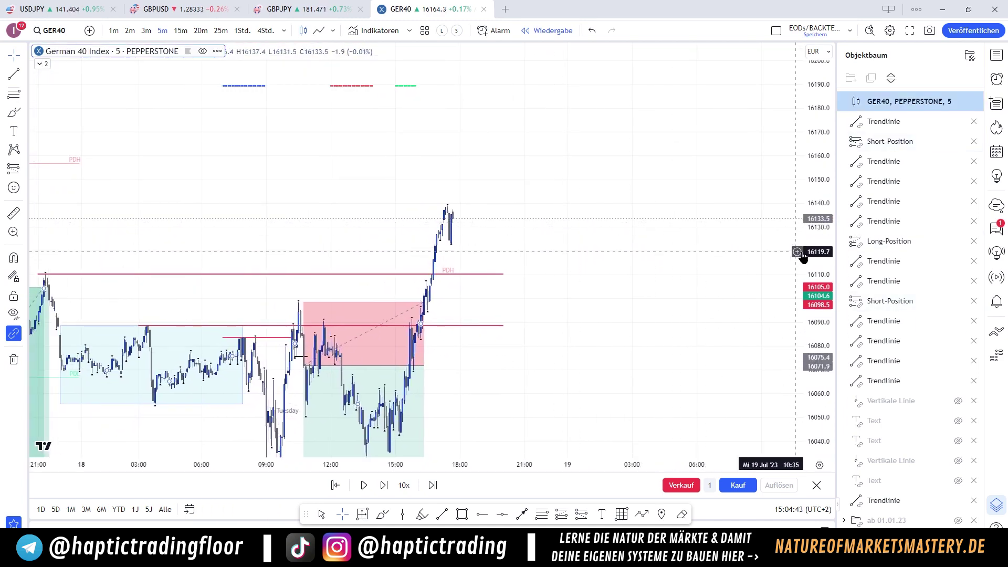
{"action": "left_click_drag", "start_coordinate": [806, 258], "coordinate": [809, 92]}
{"action": "scroll", "coordinate": [539, 236], "scroll_direction": "up", "scroll_amount": 1}
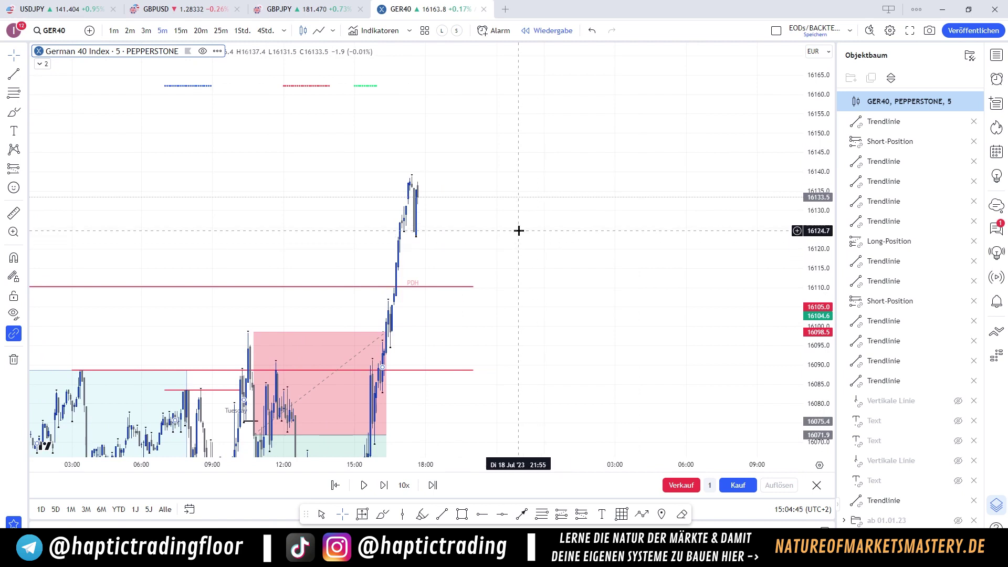
{"action": "left_click_drag", "start_coordinate": [518, 230], "coordinate": [544, 234]}
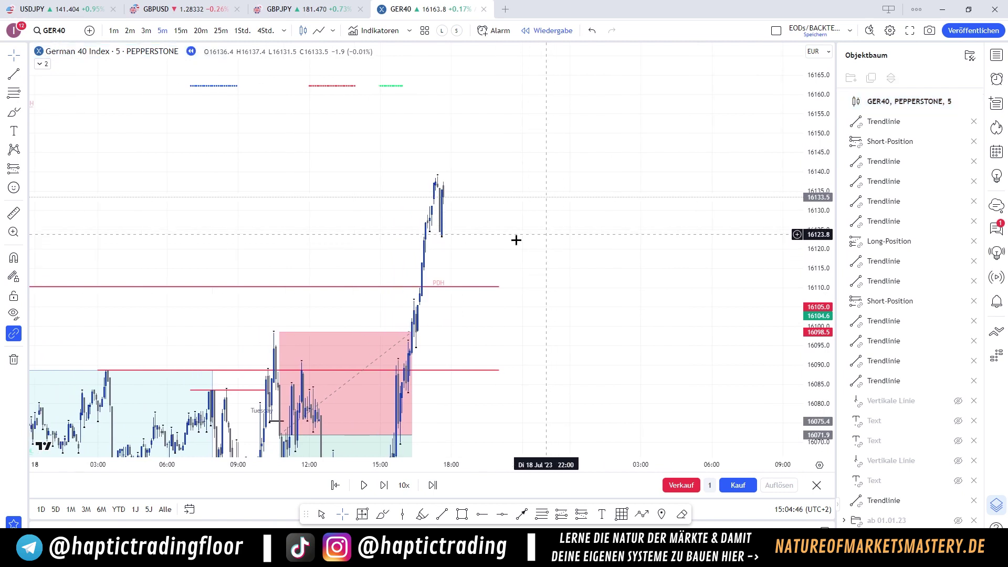
{"action": "left_click", "coordinate": [429, 254], "text": "ctrl"}
{"action": "left_click", "coordinate": [483, 228]}
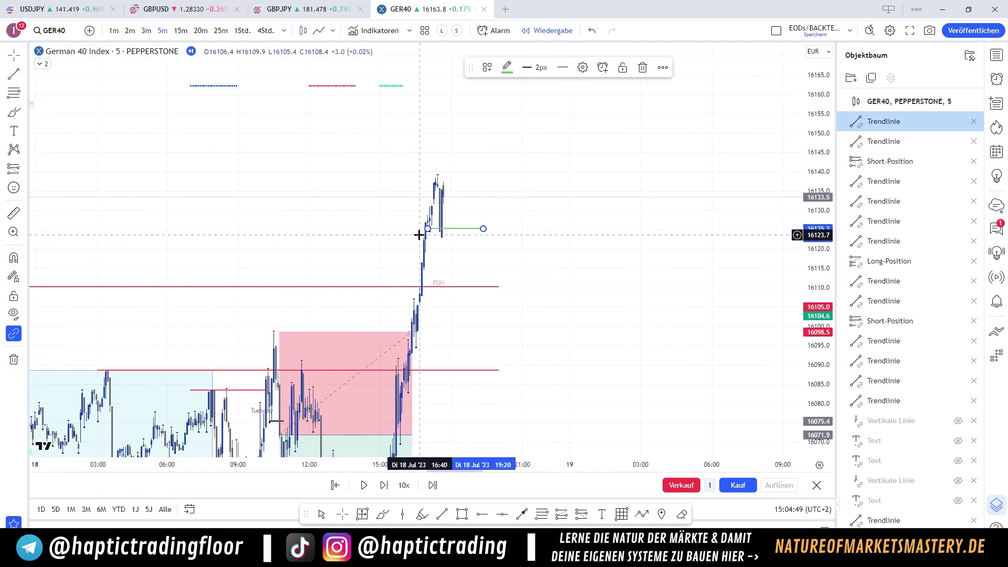
{"action": "left_click_drag", "start_coordinate": [429, 230], "coordinate": [456, 241]}
{"action": "left_click", "coordinate": [434, 241]}
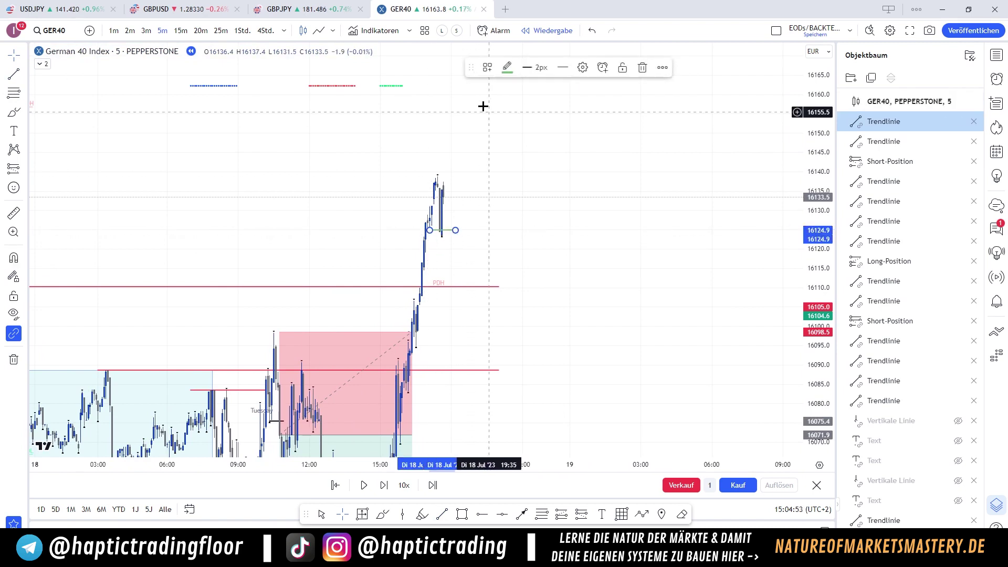
{"action": "left_click", "coordinate": [505, 69]}
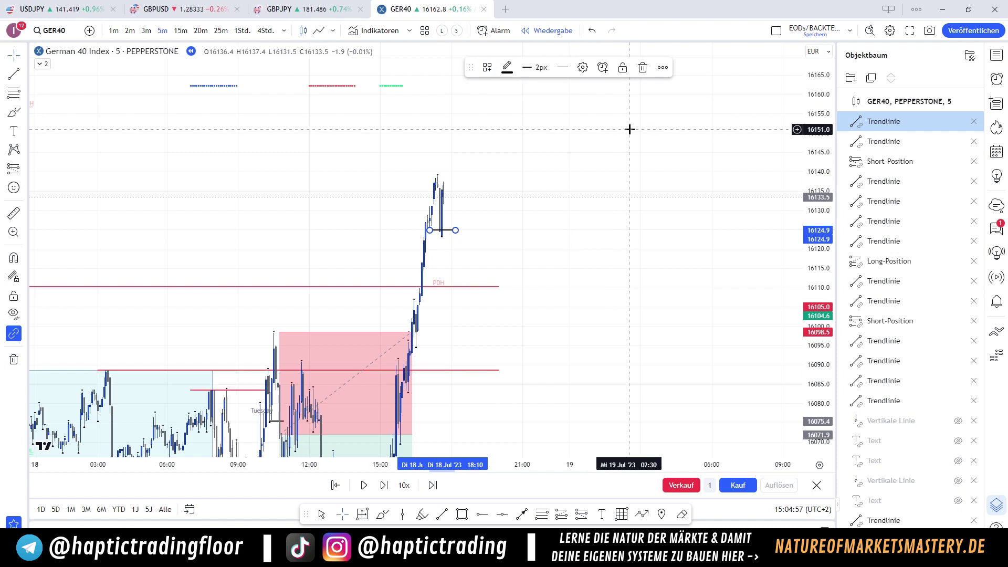
{"action": "left_click", "coordinate": [577, 223]}
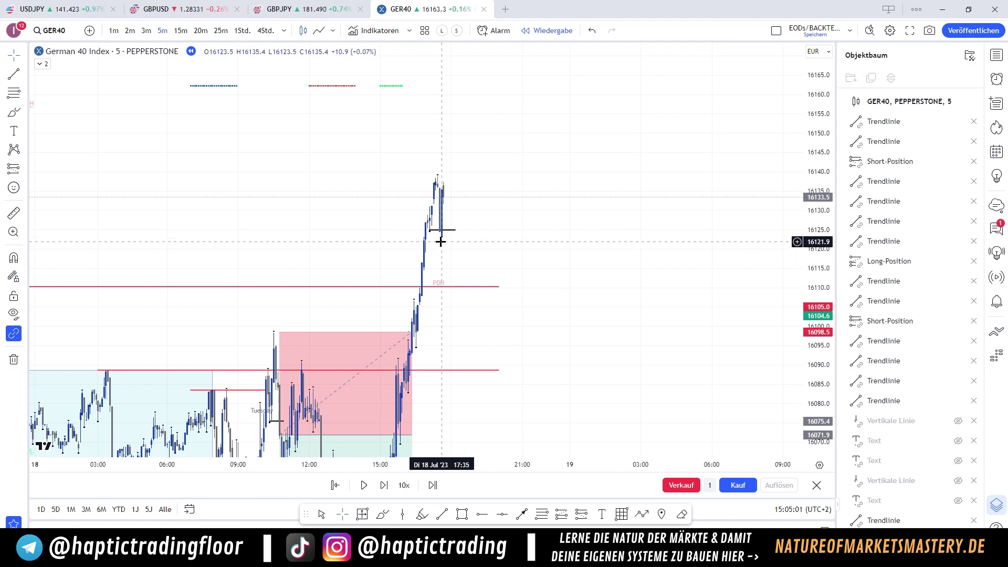
Place a short position at the 17:30 candle with entry at 16124.5 and stop at 16138.9 above the recent high
{"action": "left_click", "coordinate": [14, 169]}
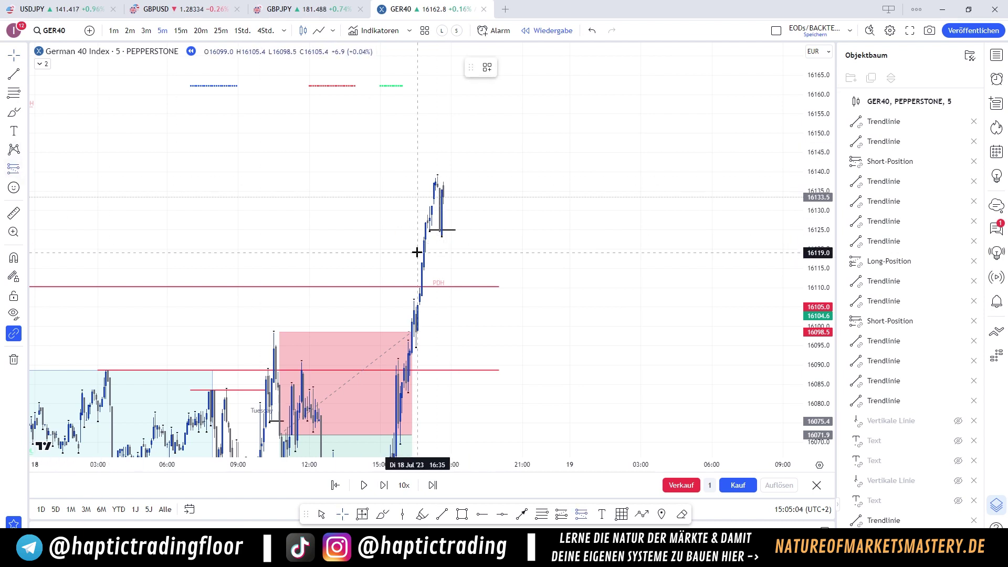
{"action": "left_click", "coordinate": [439, 231]}
{"action": "left_click_drag", "start_coordinate": [440, 145], "coordinate": [439, 168]}
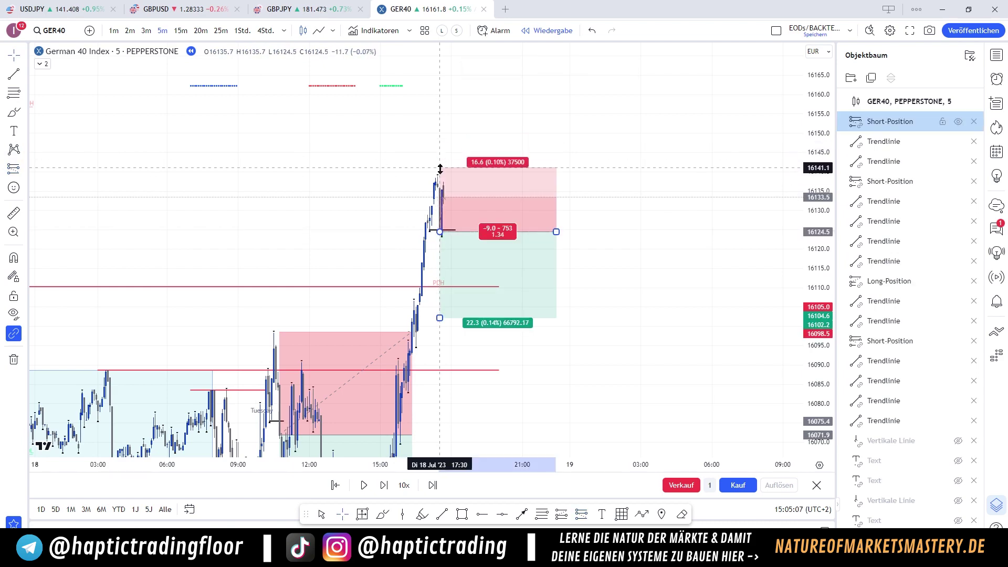
Lower the new short position's target to the green session-low line at 16027.9
{"action": "left_click_drag", "start_coordinate": [370, 138], "coordinate": [354, 84]}
{"action": "left_click_drag", "start_coordinate": [617, 250], "coordinate": [625, 131]}
{"action": "left_click_drag", "start_coordinate": [831, 208], "coordinate": [836, 314]}
{"action": "left_click_drag", "start_coordinate": [641, 317], "coordinate": [636, 285]}
{"action": "left_click", "coordinate": [434, 148]}
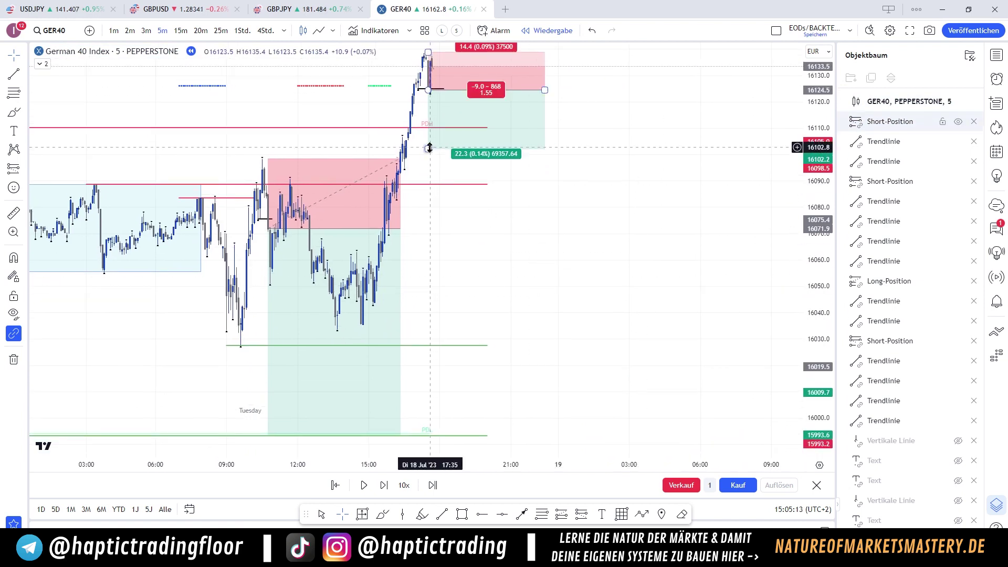
{"action": "left_click_drag", "start_coordinate": [430, 148], "coordinate": [440, 345]}
{"action": "left_click_drag", "start_coordinate": [646, 309], "coordinate": [641, 341]}
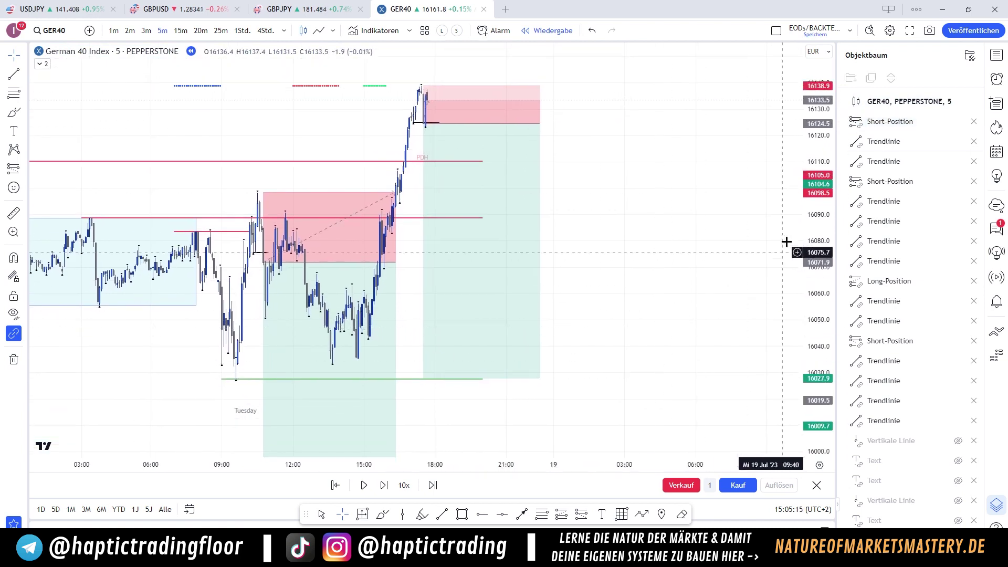
Shorten the latest short position so its right edge ends at the candle that hits the stop, about 21:00 on 18 July
{"action": "left_click_drag", "start_coordinate": [831, 199], "coordinate": [747, 259]}
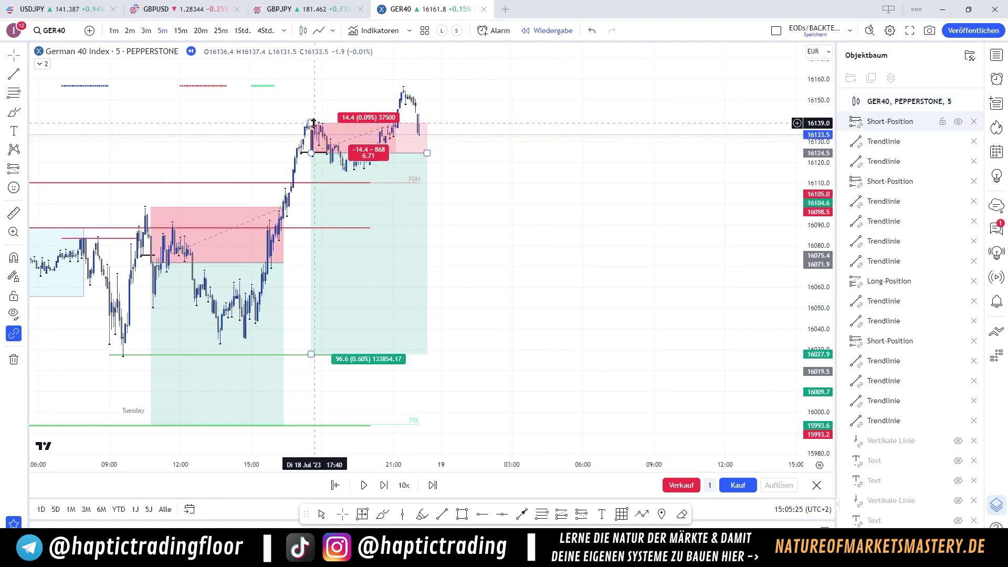
{"action": "left_click", "coordinate": [423, 154]}
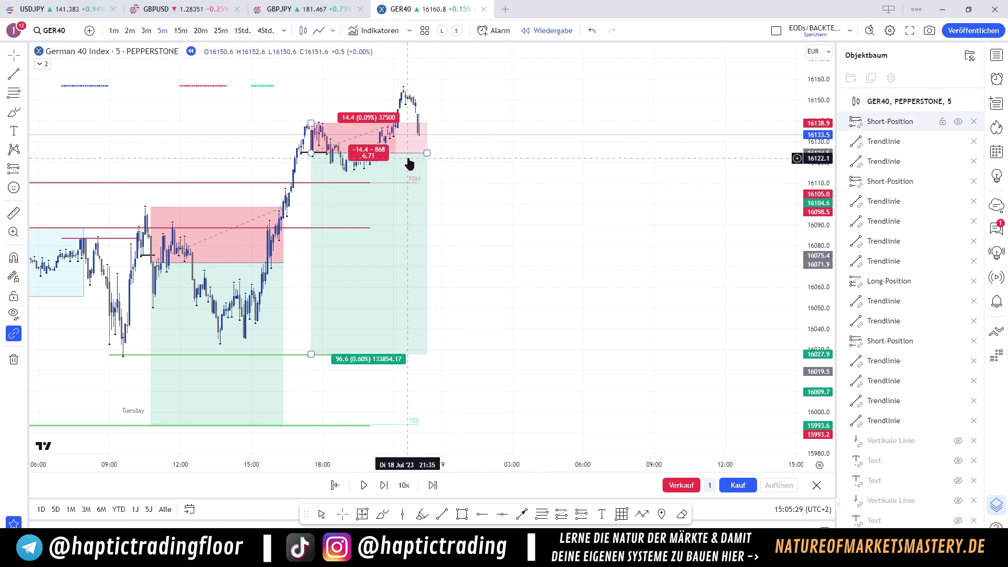
{"action": "left_click", "coordinate": [403, 107]}
{"action": "left_click", "coordinate": [422, 136]}
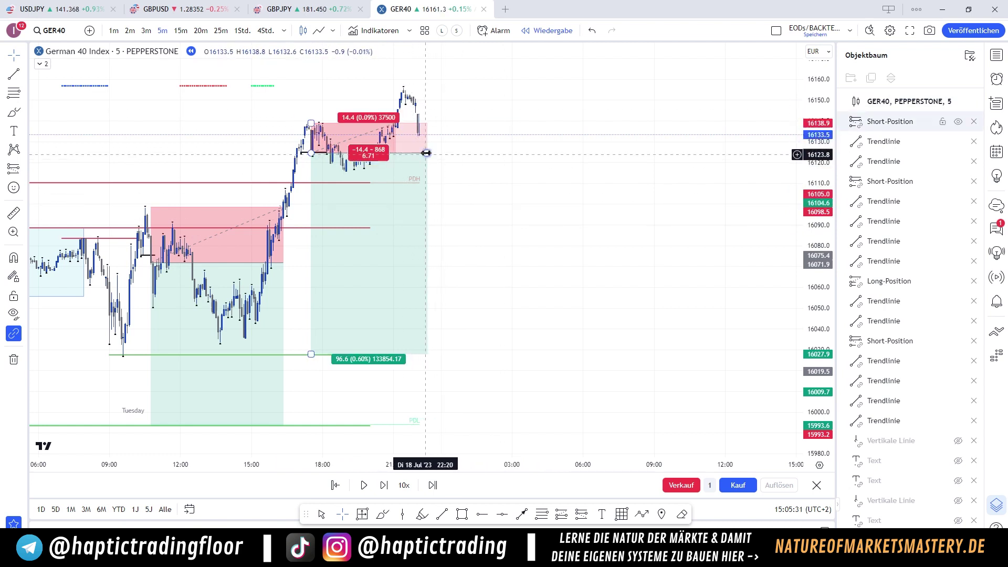
{"action": "left_click_drag", "start_coordinate": [427, 152], "coordinate": [410, 135]}
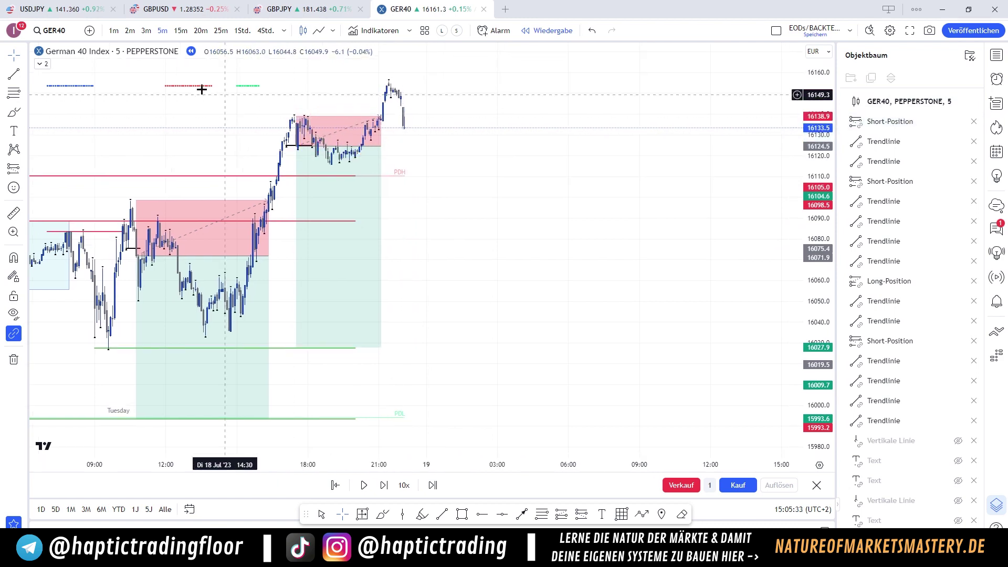
Switch to the 1-hour chart and advance the replay to the 07:00 candle on 19 July
{"action": "left_click", "coordinate": [242, 30]}
{"action": "left_click_drag", "start_coordinate": [826, 199], "coordinate": [826, 378]}
{"action": "left_click_drag", "start_coordinate": [634, 294], "coordinate": [652, 240]}
{"action": "scroll", "coordinate": [420, 304], "scroll_direction": "up", "scroll_amount": 3}
{"action": "left_click_drag", "start_coordinate": [294, 281], "coordinate": [481, 324]}
{"action": "scroll", "coordinate": [481, 324], "scroll_direction": "up", "scroll_amount": 3}
{"action": "left_click_drag", "start_coordinate": [395, 334], "coordinate": [424, 336]}
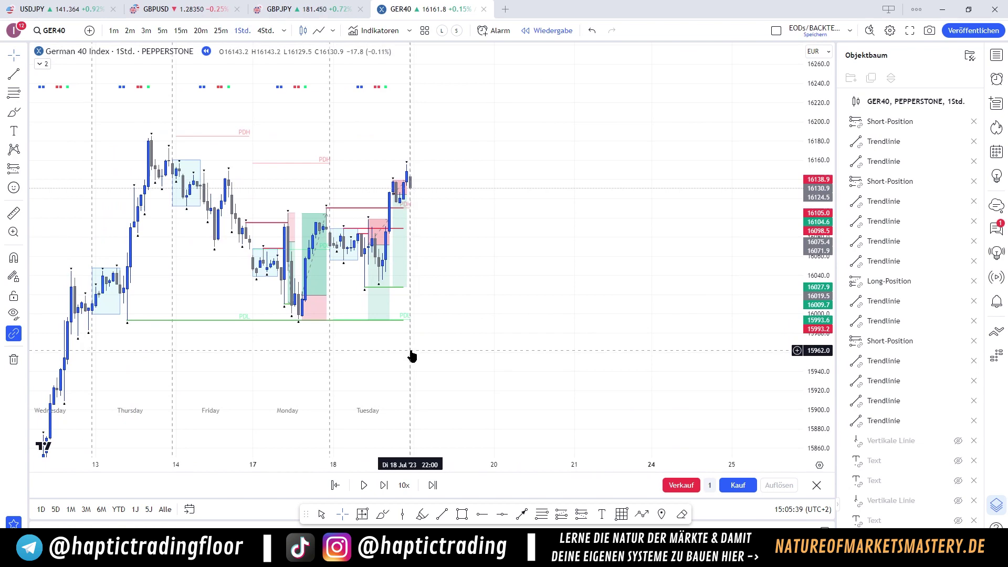
{"action": "key", "text": "shift+Right"}
{"action": "key", "text": "shift+Right"}
{"action": "key", "text": "shift+Right"}
{"action": "key", "text": "shift+Right"}
{"action": "key", "text": "shift+Right"}
{"action": "key", "text": "shift+Right"}
{"action": "key", "text": "shift+Right"}
{"action": "key", "text": "shift+Right"}
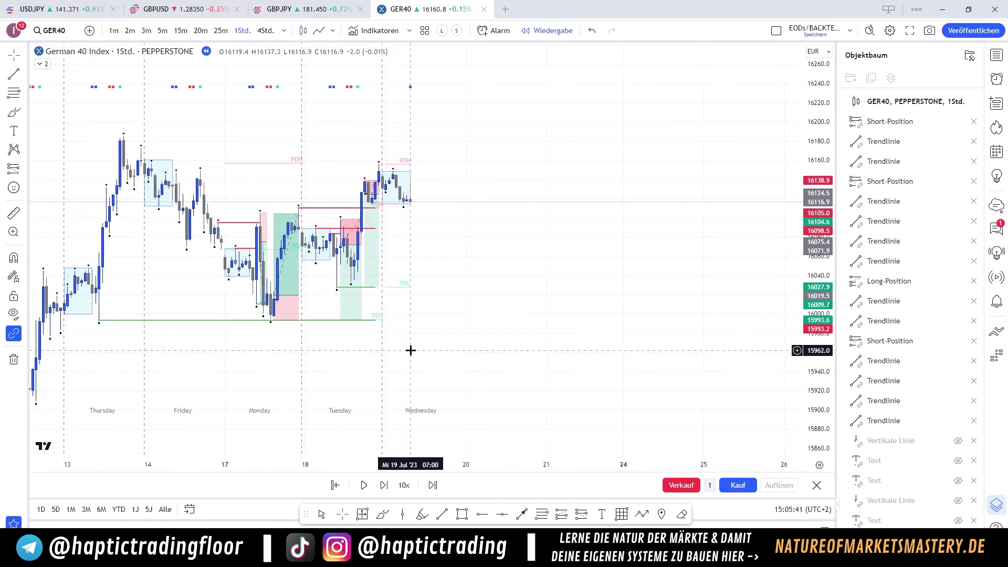
Trim the two broken red high lines to the 16:00 candle on 18 July and extend the green session-low line to 22:00 on 19 July
{"action": "scroll", "coordinate": [417, 256], "scroll_direction": "up", "scroll_amount": 3}
{"action": "left_click_drag", "start_coordinate": [458, 252], "coordinate": [481, 250]}
{"action": "left_click", "coordinate": [285, 235]}
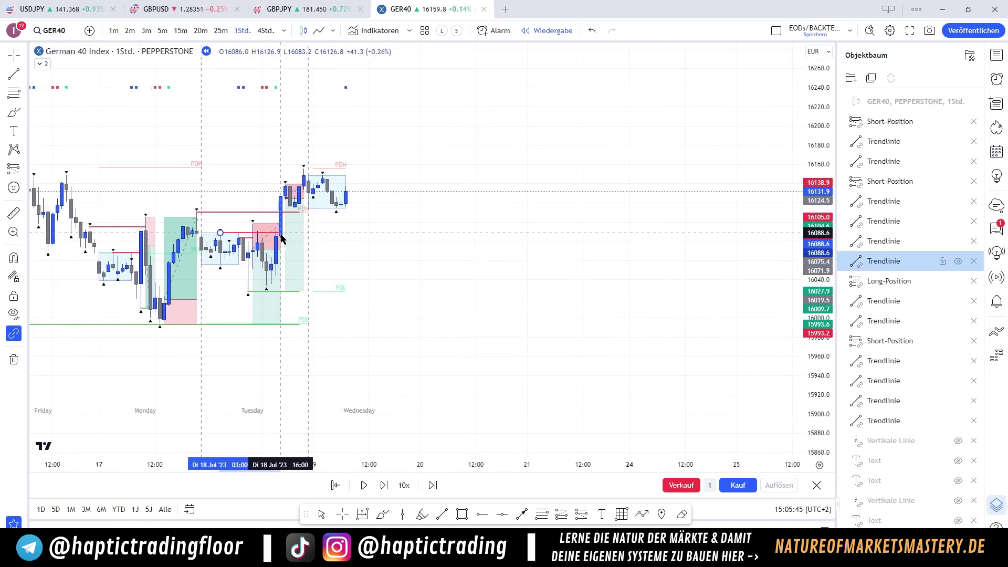
{"action": "left_click", "coordinate": [288, 213]}
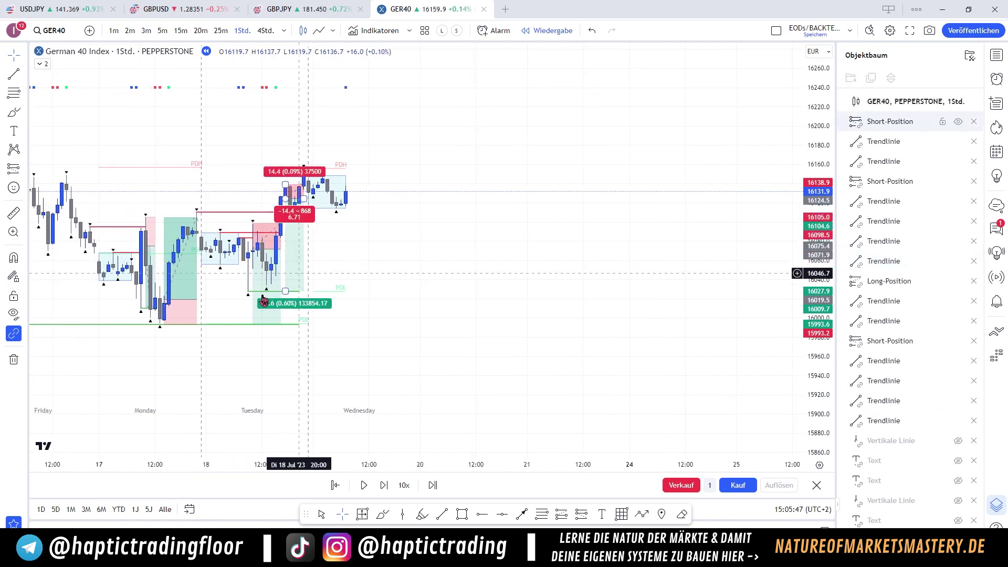
{"action": "left_click_drag", "start_coordinate": [299, 291], "coordinate": [354, 291]}
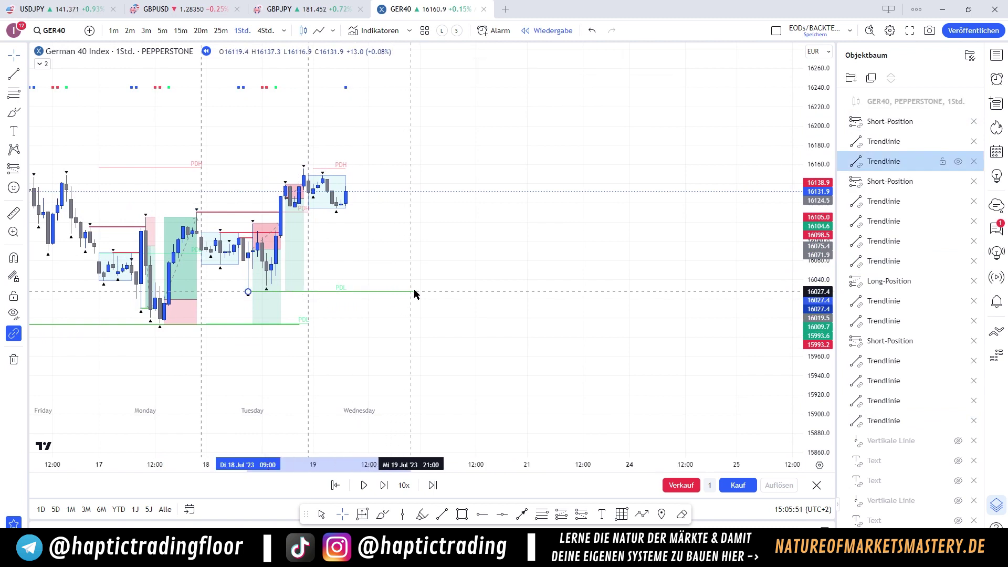
{"action": "left_click_drag", "start_coordinate": [414, 291], "coordinate": [416, 291]}
Draw a horizontal trend line from the 13:00 low of 16033.6 on 18 July to 22:00 on 19 July and colour it green
{"action": "left_click", "coordinate": [16, 74]}
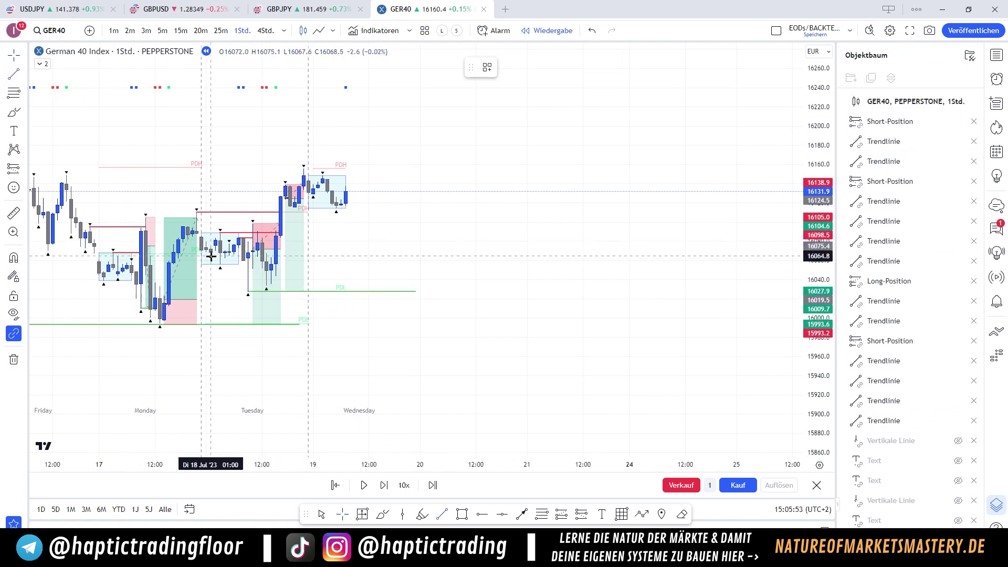
{"action": "key", "text": "ctrl"}
{"action": "left_click_drag", "start_coordinate": [266, 287], "coordinate": [415, 293]}
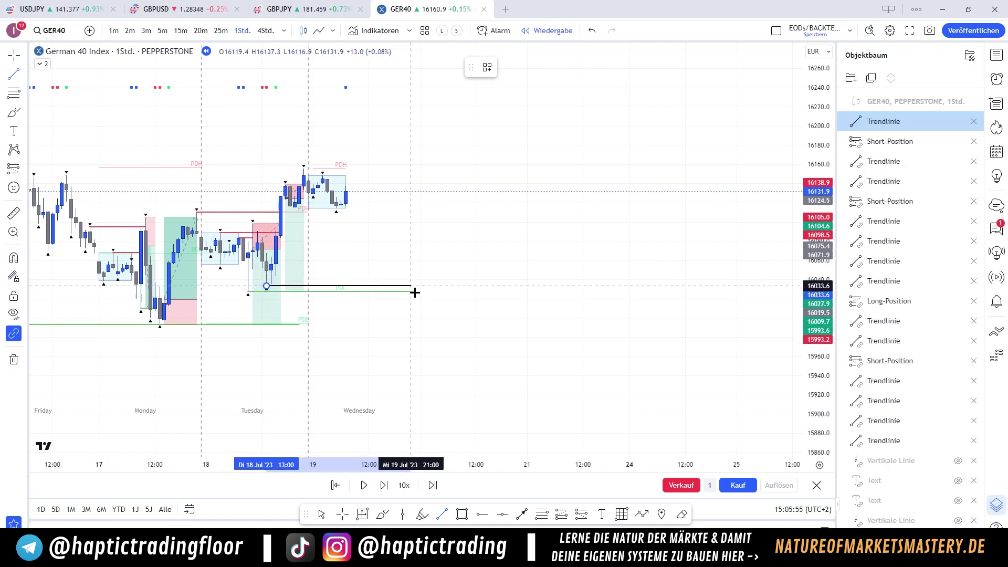
{"action": "left_click", "coordinate": [508, 67]}
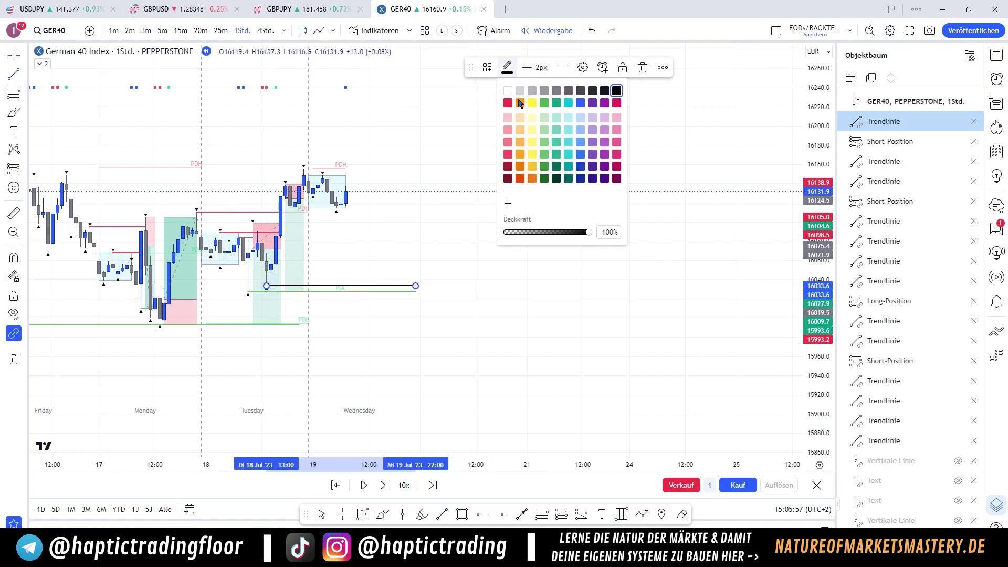
{"action": "left_click", "coordinate": [544, 168]}
{"action": "left_click", "coordinate": [545, 181]}
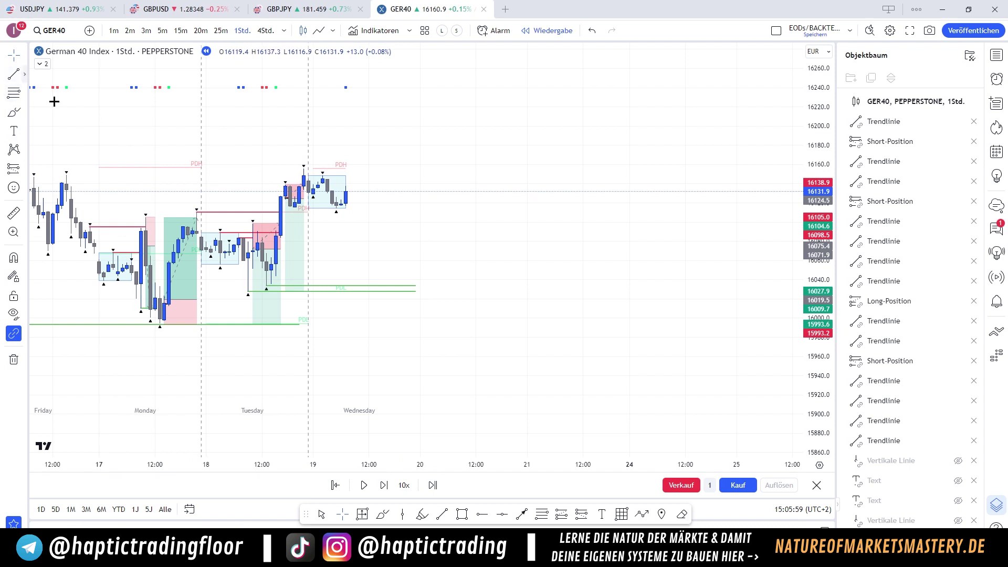
Draw a horizontal trend line from the 21:00 high of 16155.6 on 18 July to 22:00 on 19 July and colour it red
{"action": "key", "text": "alt+t"}
{"action": "left_click", "coordinate": [304, 167]}
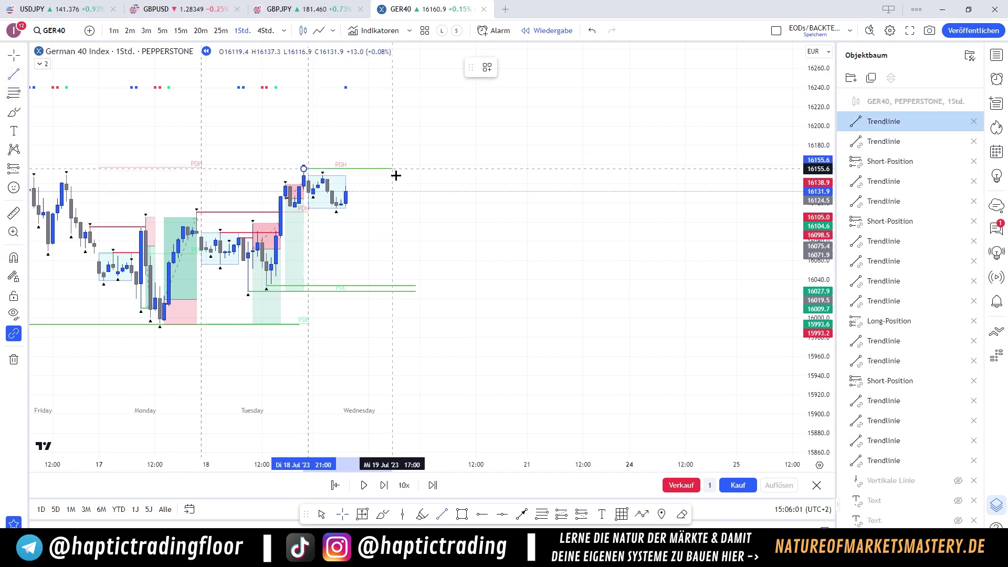
{"action": "left_click", "coordinate": [415, 170]}
{"action": "left_click", "coordinate": [500, 70]}
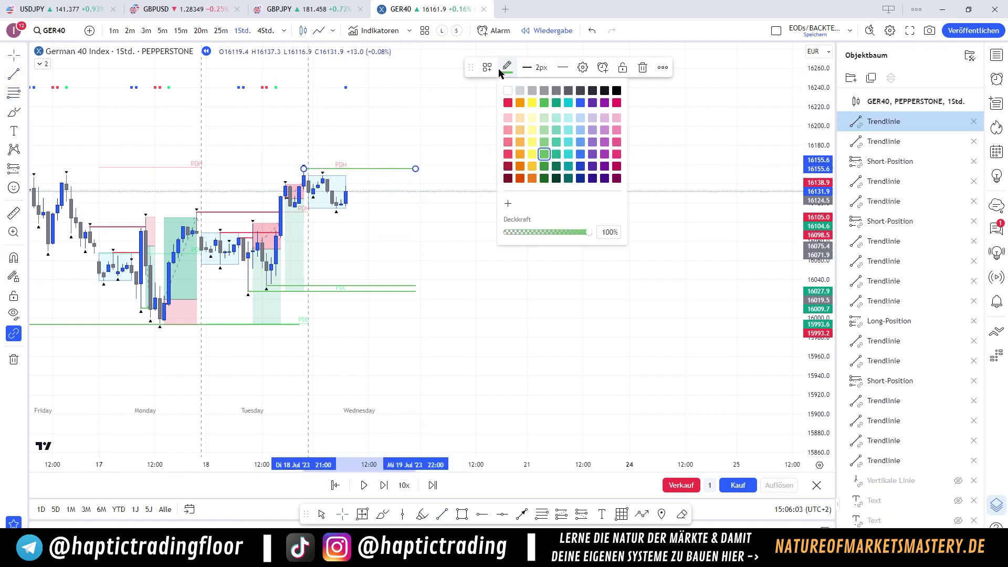
{"action": "left_click", "coordinate": [508, 167]}
{"action": "left_click", "coordinate": [486, 164]}
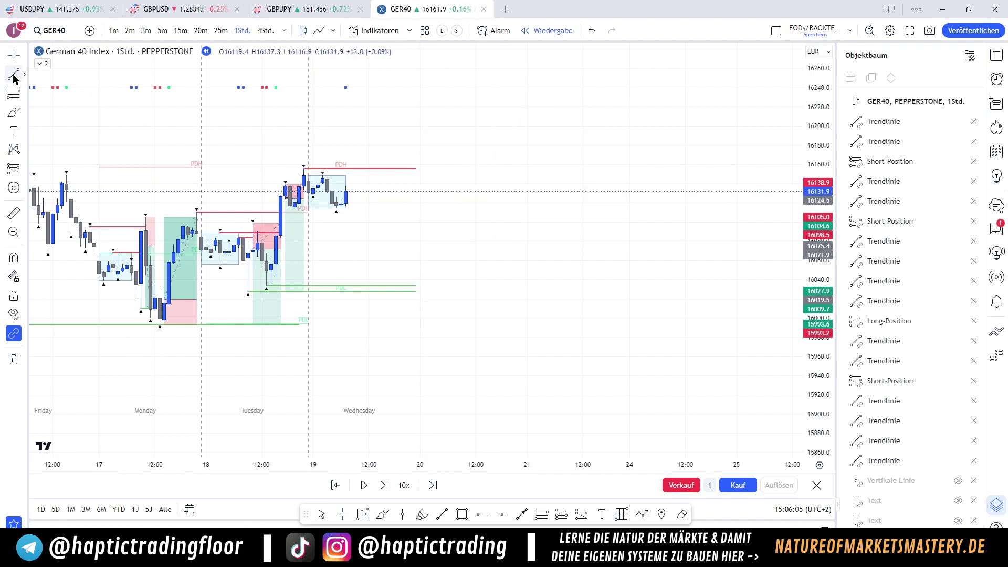
Draw a red horizontal trend line from the 02:00 session high of 16148.4 on 19 July to 22:00 that day
{"action": "key", "text": "ctrl"}
{"action": "left_click", "coordinate": [322, 175]}
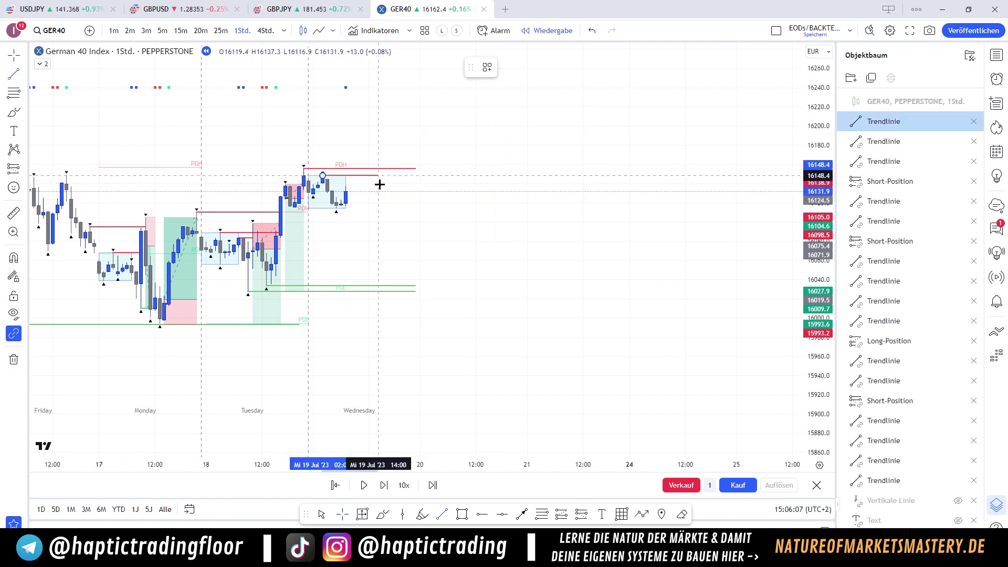
{"action": "left_click", "coordinate": [416, 184], "text": "shift"}
Draw a red horizontal trend line from the 16:00 swing high of 16184.8 on 13 July to about 22:00 on 19 July
{"action": "left_click_drag", "start_coordinate": [399, 217], "coordinate": [549, 241]}
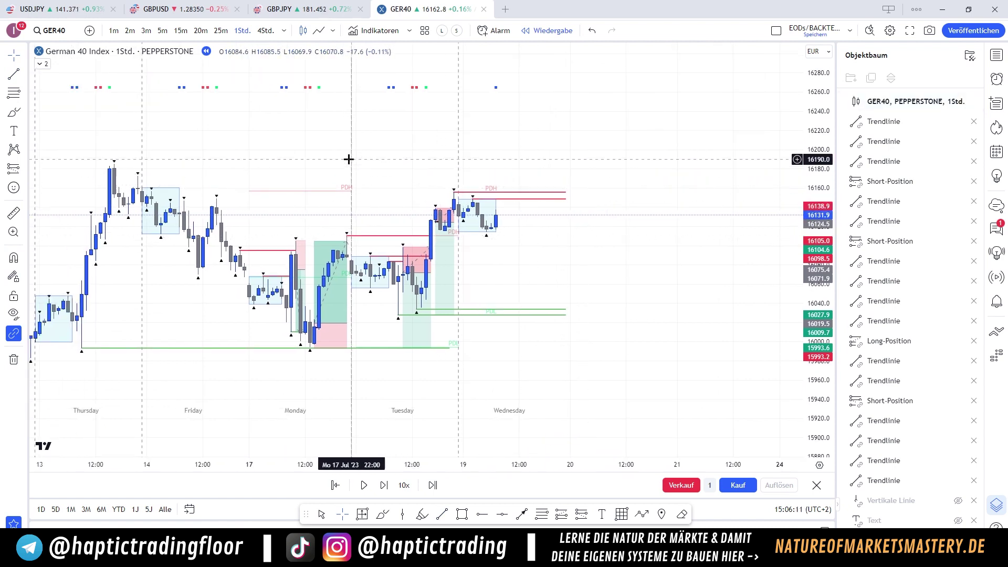
{"action": "left_click", "coordinate": [16, 76]}
{"action": "key", "text": "ctrl"}
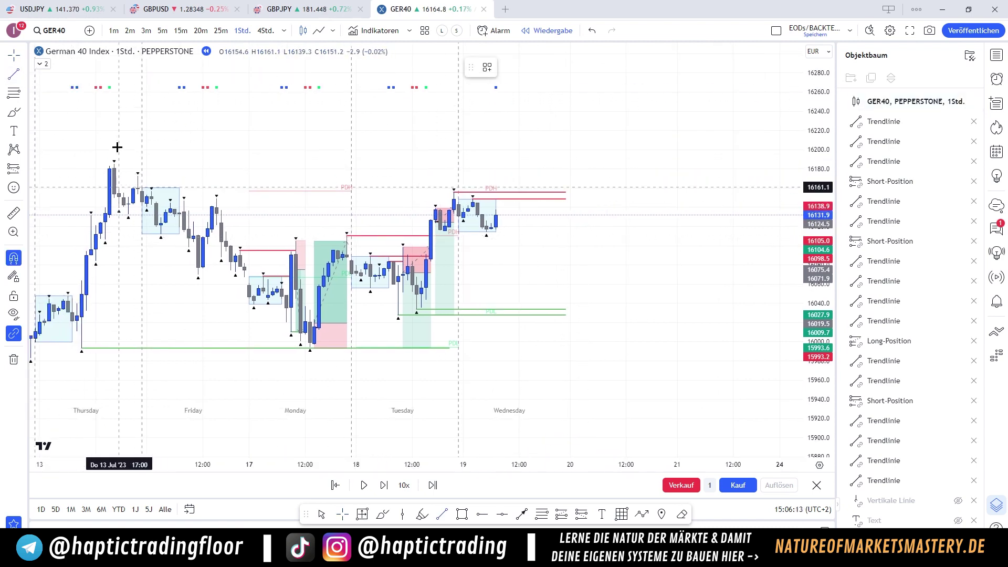
{"action": "key", "text": "alt+t"}
{"action": "left_click", "coordinate": [114, 163]}
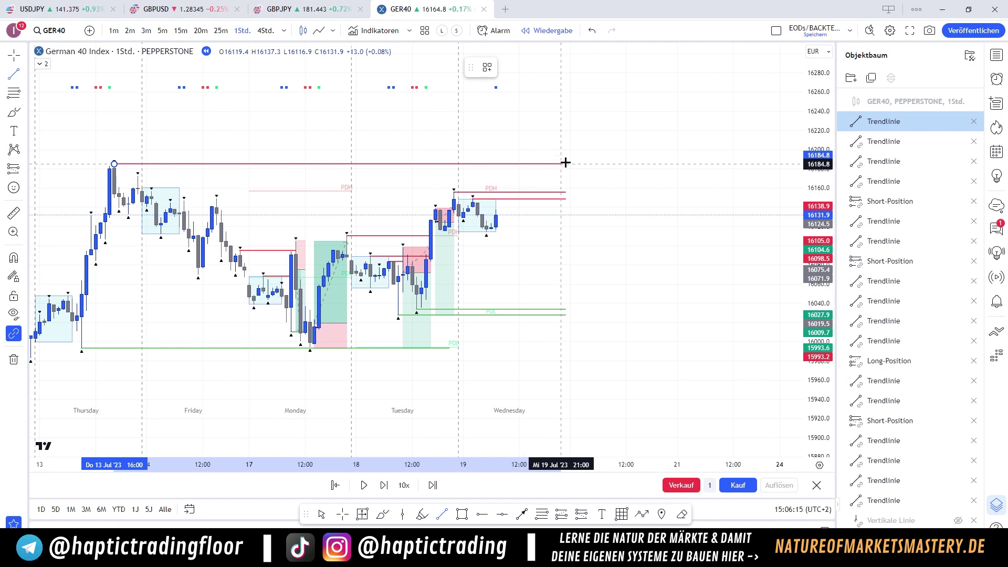
{"action": "left_click", "coordinate": [575, 187]}
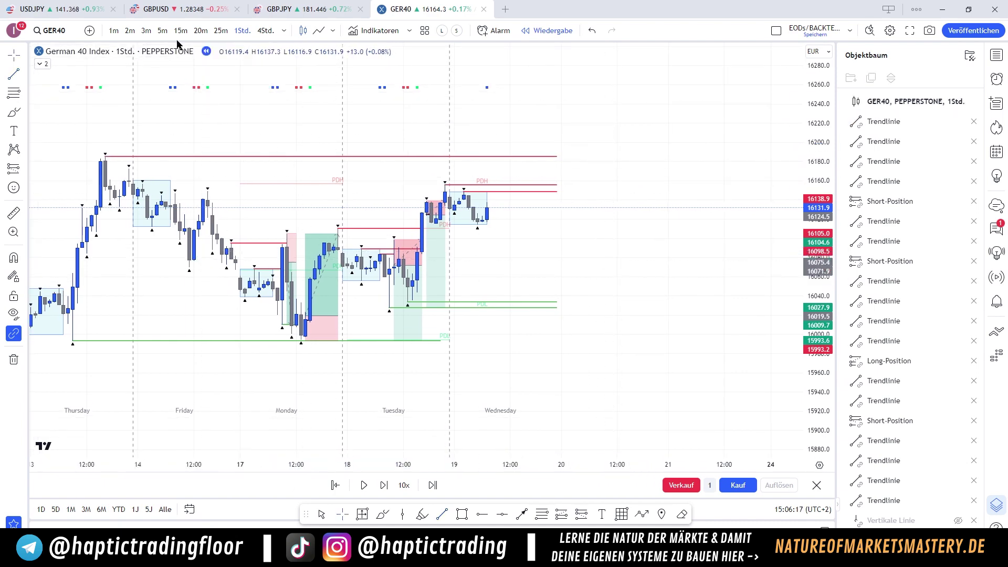
On the 1-hour chart, draw a green horizontal trend line from the 05:00 session low of 16113.8 on 19 July to 22:00
{"action": "left_click", "coordinate": [162, 31]}
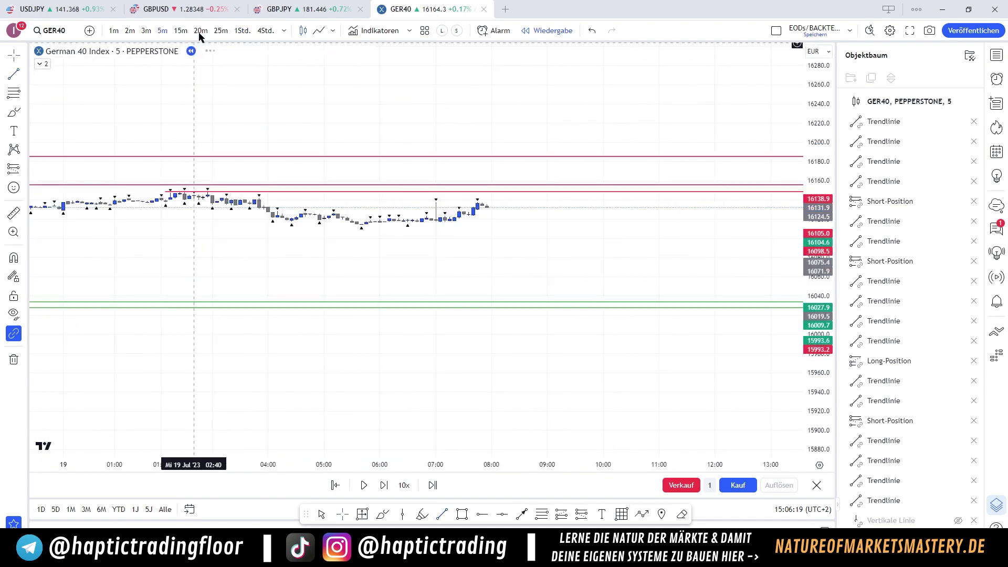
{"action": "left_click", "coordinate": [241, 31]}
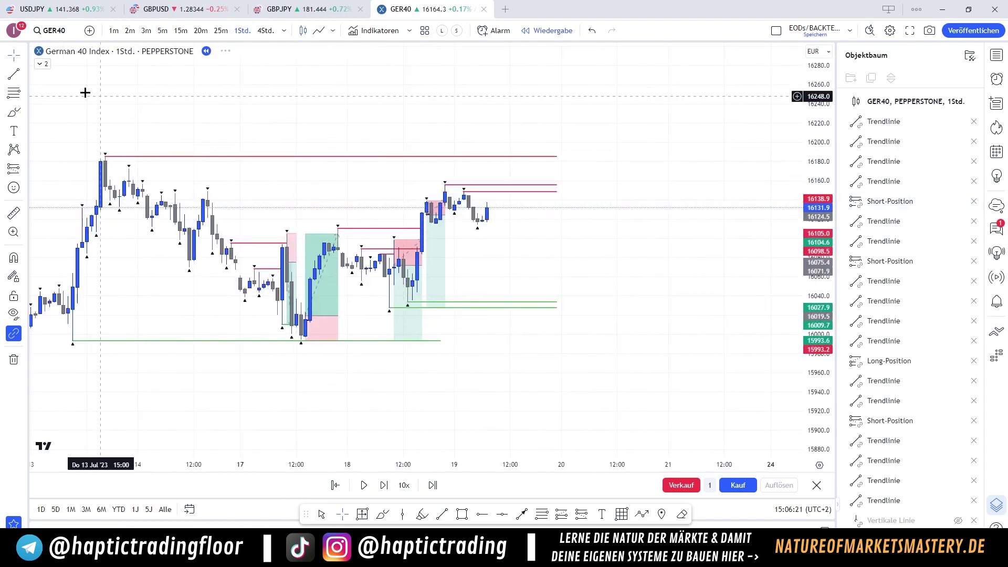
{"action": "left_click", "coordinate": [14, 77]}
{"action": "left_click", "coordinate": [477, 226]}
{"action": "left_click", "coordinate": [534, 224]}
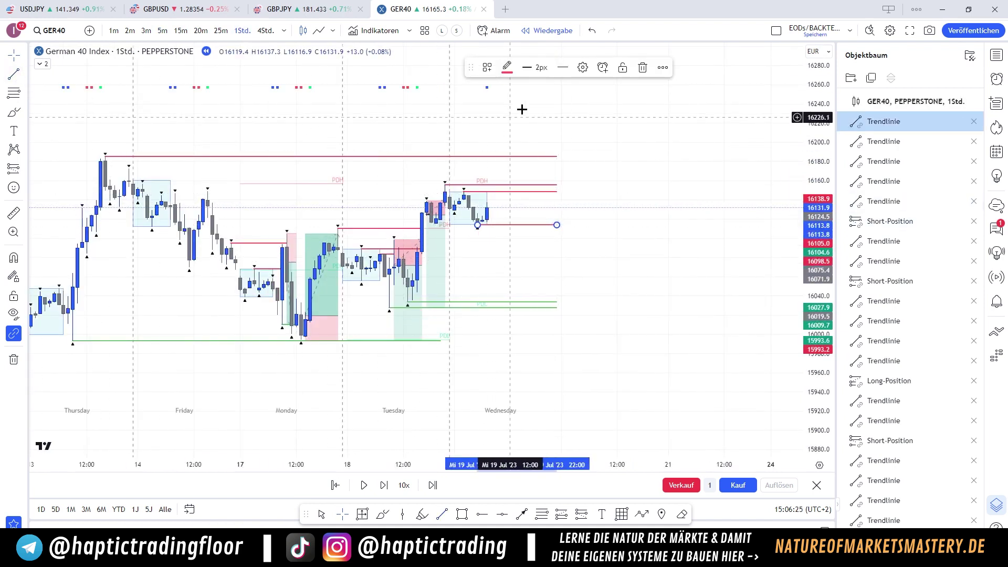
{"action": "left_click", "coordinate": [507, 68]}
{"action": "left_click", "coordinate": [548, 156]}
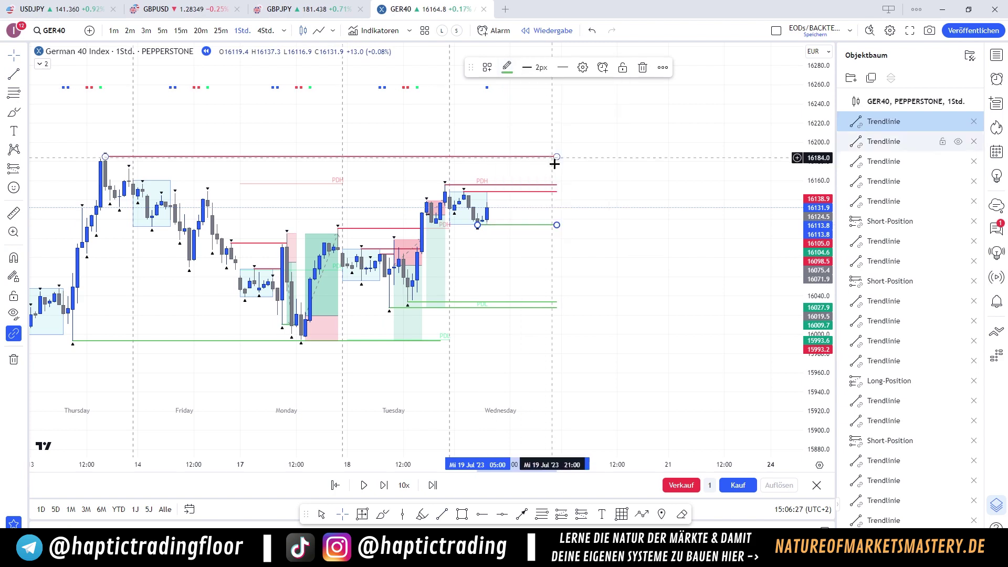
{"action": "left_click", "coordinate": [622, 207]}
Switch to the 5-minute chart and advance the replay above the 13 July high line to about 08:30 on 19 July
{"action": "left_click", "coordinate": [164, 32]}
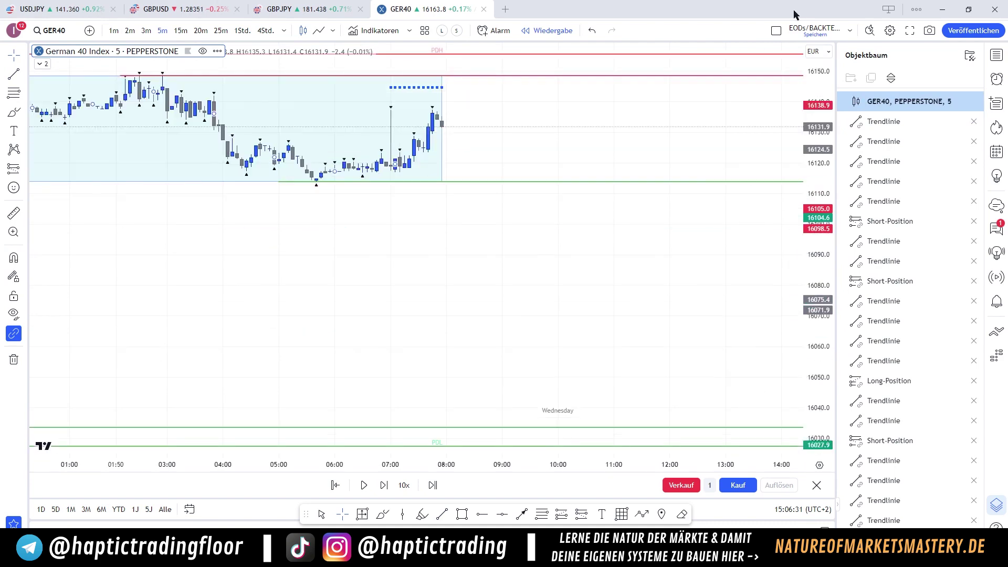
{"action": "key", "text": "shift+Right"}
{"action": "key", "text": "shift+Right"}
{"action": "key", "text": "shift+Right"}
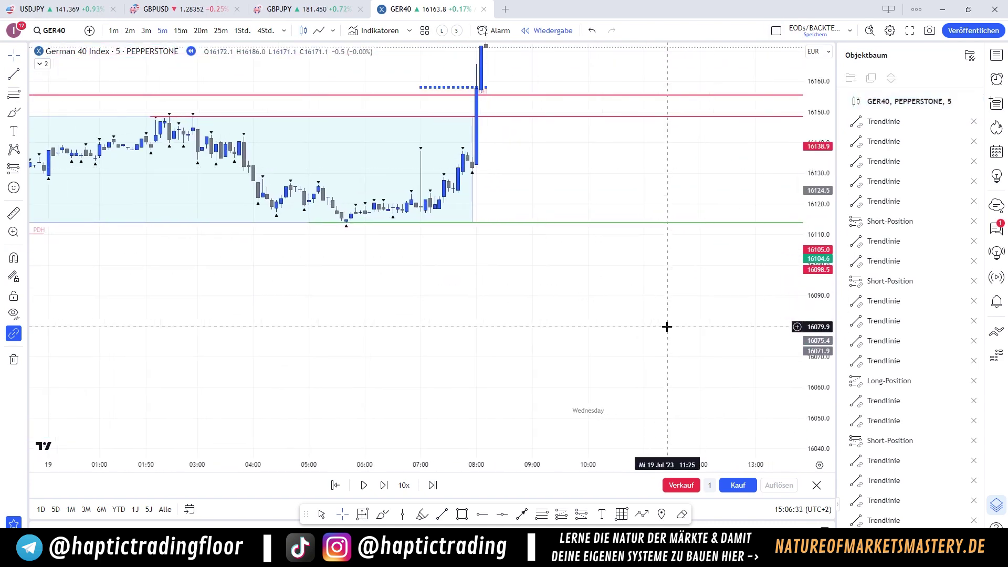
{"action": "left_click_drag", "start_coordinate": [550, 160], "coordinate": [595, 242]}
{"action": "scroll", "coordinate": [622, 252], "scroll_direction": "down", "scroll_amount": 2}
{"action": "left_click_drag", "start_coordinate": [621, 299], "coordinate": [601, 325]}
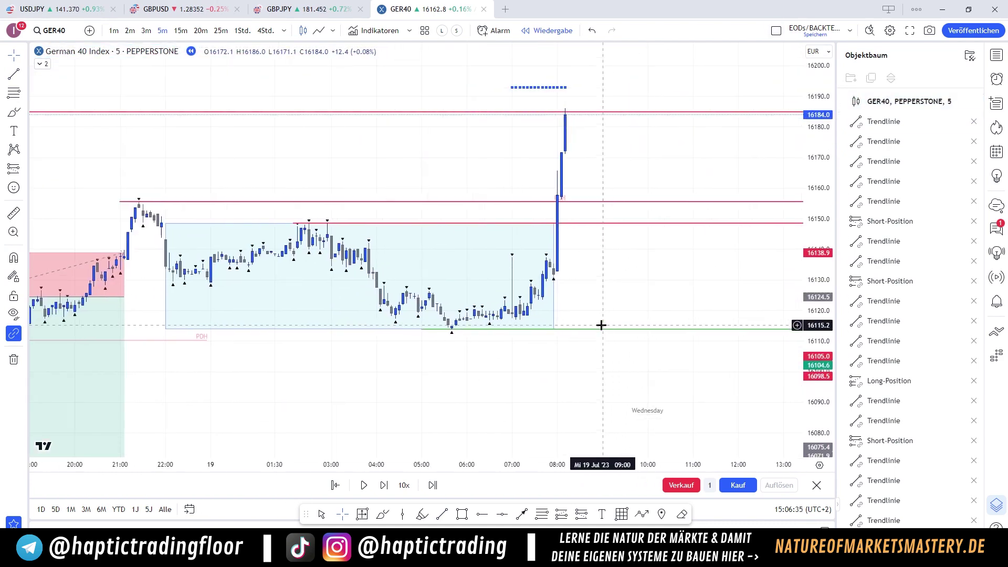
{"action": "key", "text": "shift+Right"}
{"action": "key", "text": "shift+Right"}
{"action": "key", "text": "shift+Right"}
{"action": "key", "text": "shift+Right"}
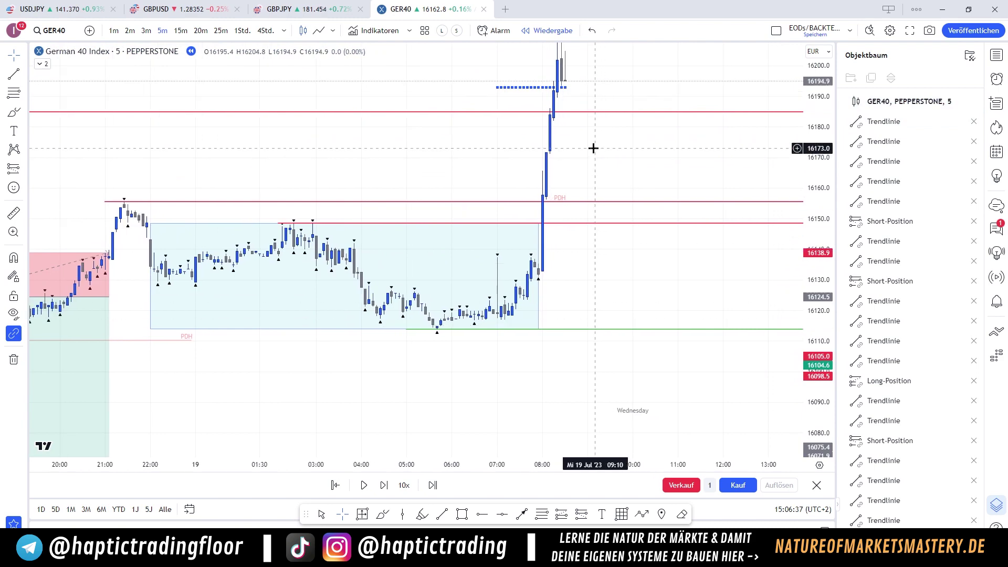
Advance the 5-minute replay through the spike high and the drop below the 13 July high line, to about 09:25 on 19 July
{"action": "key", "text": "shift+Right"}
{"action": "key", "text": "shift+Right"}
{"action": "key", "text": "shift+Right"}
{"action": "key", "text": "shift+Right"}
{"action": "key", "text": "shift+Right"}
{"action": "key", "text": "shift+Right"}
{"action": "key", "text": "shift+Right"}
{"action": "key", "text": "shift+Right"}
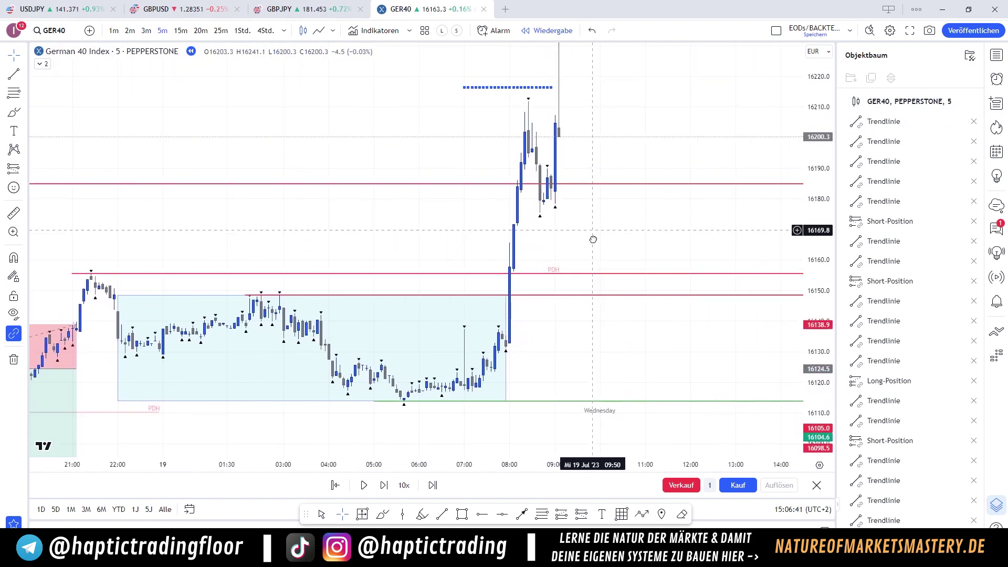
{"action": "key", "text": "shift+Right"}
{"action": "left_click_drag", "start_coordinate": [418, 173], "coordinate": [386, 190]}
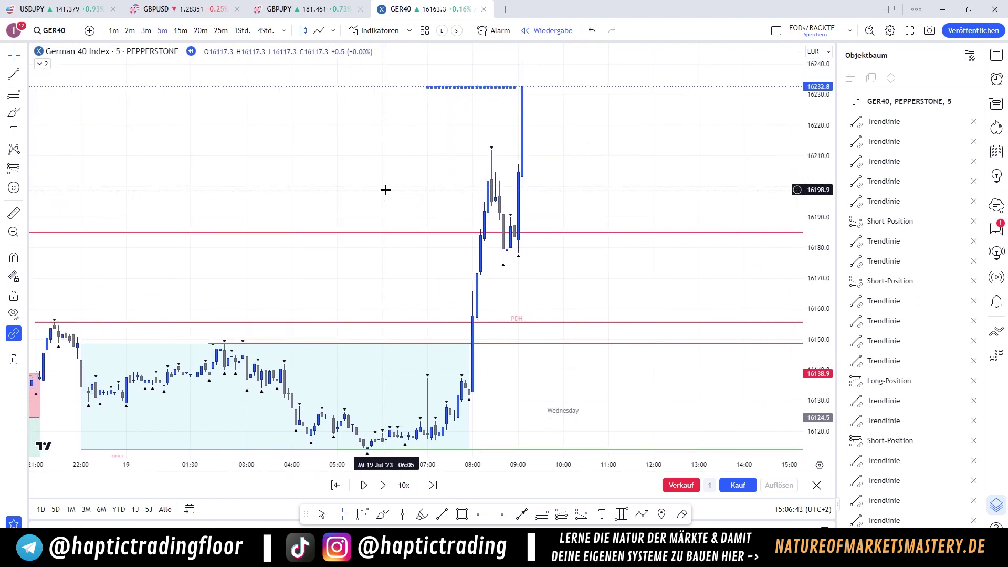
{"action": "key", "text": "shift+Right"}
{"action": "key", "text": "shift+Right"}
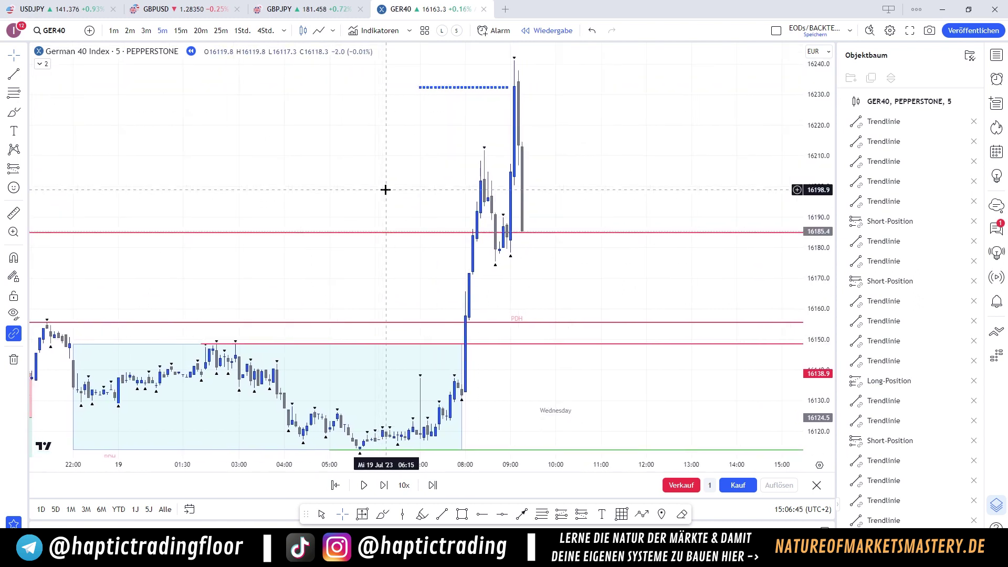
{"action": "key", "text": "shift+Right"}
{"action": "key", "text": "shift+Right"}
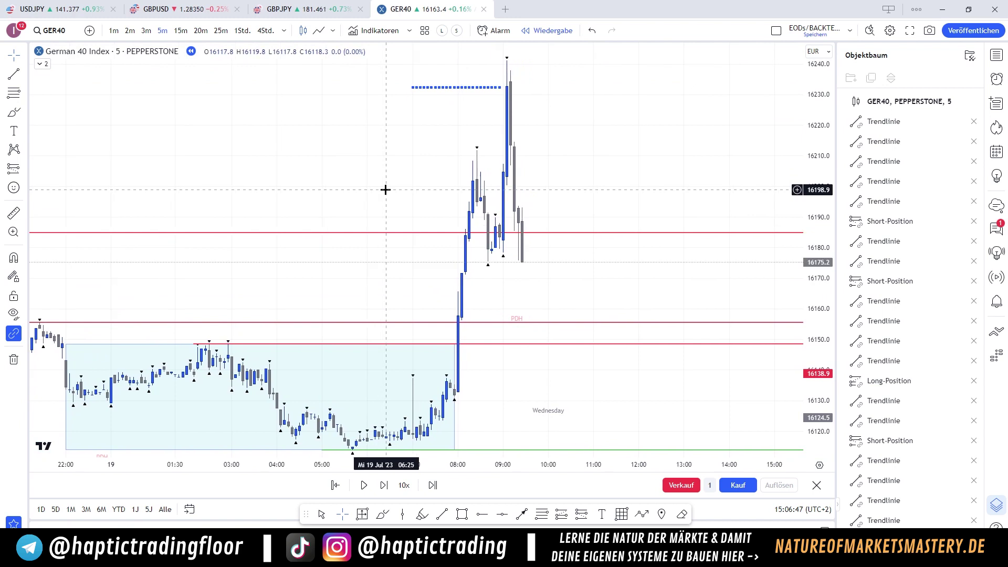
{"action": "key", "text": "shift+Right"}
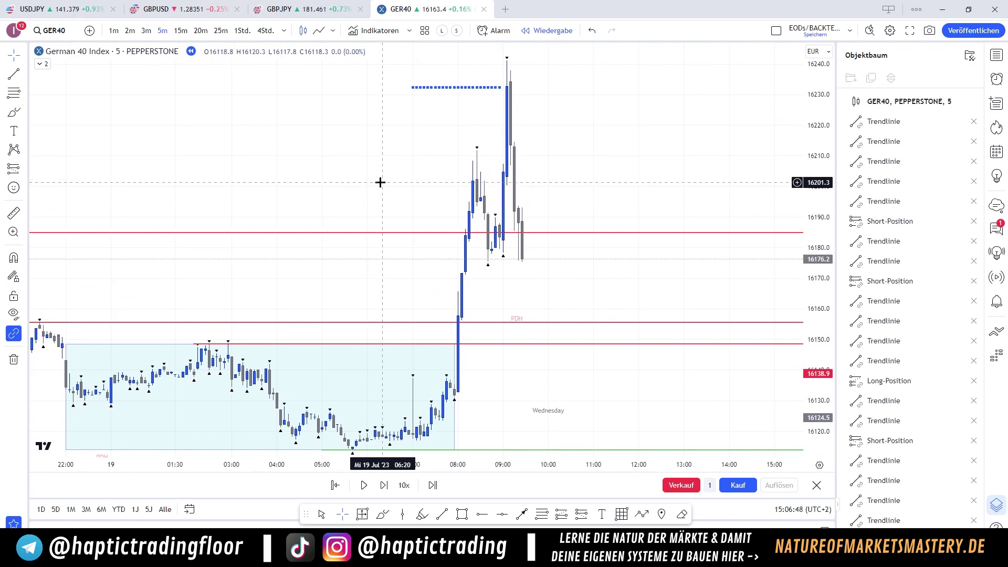
Draw a black horizontal trend line at the 16178.4 structure low from 09:00 to about 09:55 on 19 July
{"action": "left_click", "coordinate": [14, 82]}
{"action": "left_click_drag", "start_coordinate": [503, 252], "coordinate": [544, 253]}
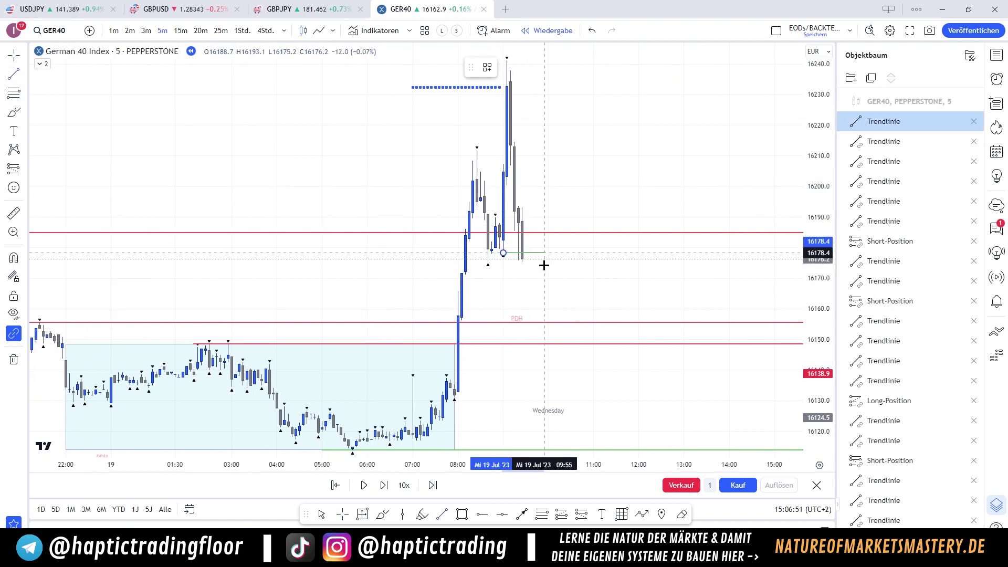
{"action": "left_click", "coordinate": [508, 71]}
{"action": "left_click", "coordinate": [618, 86]}
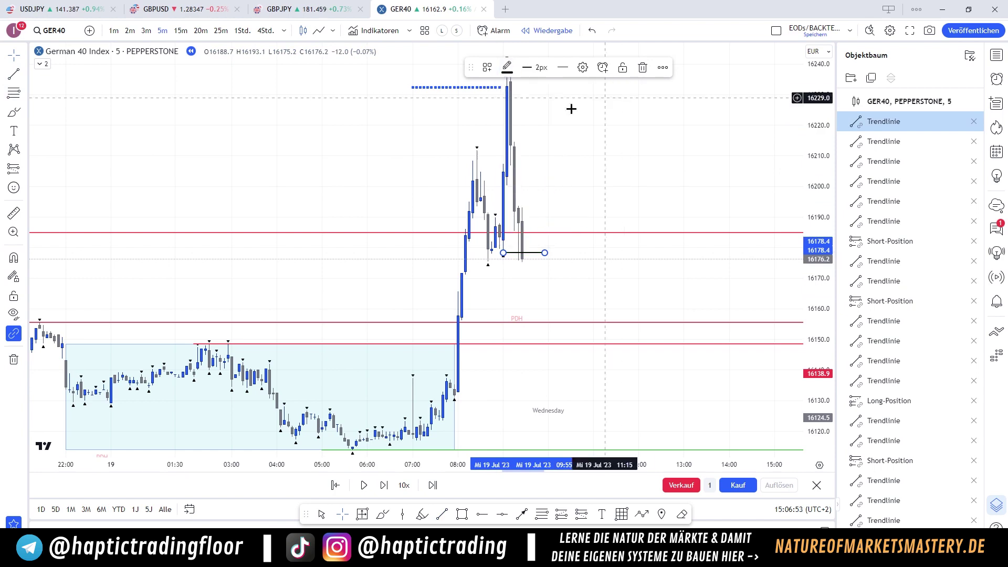
Examine the spike above the 13 July high on the 1-hour chart and return to the latest candles on the 5-minute chart
{"action": "scroll", "coordinate": [436, 134], "scroll_direction": "down", "scroll_amount": 5}
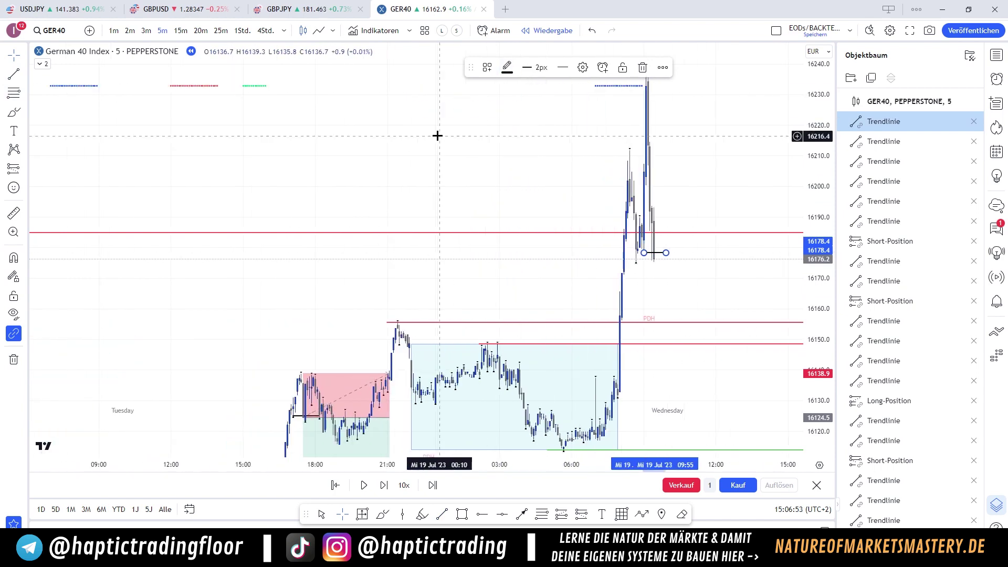
{"action": "left_click", "coordinate": [242, 31]}
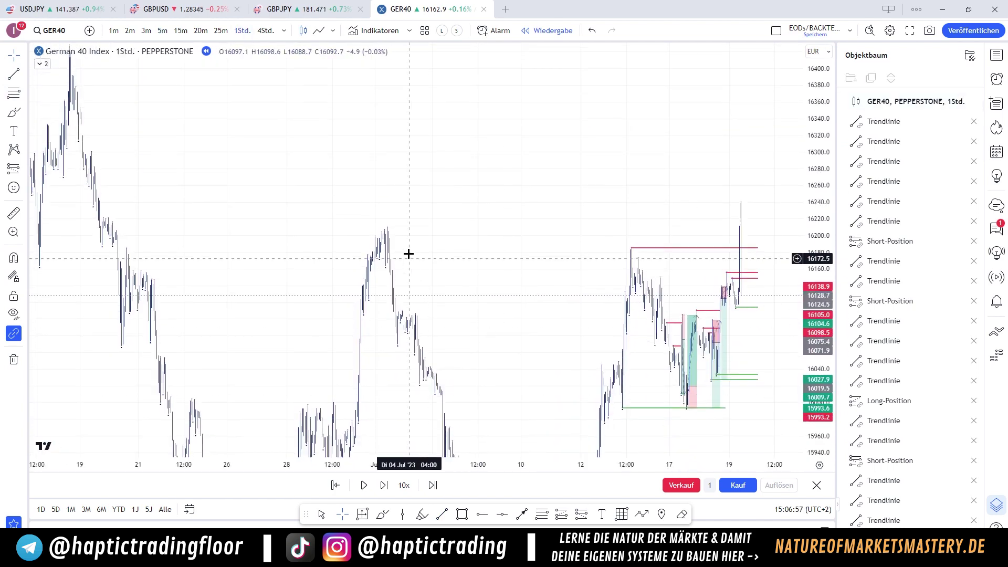
{"action": "scroll", "coordinate": [394, 233], "scroll_direction": "up", "scroll_amount": 2}
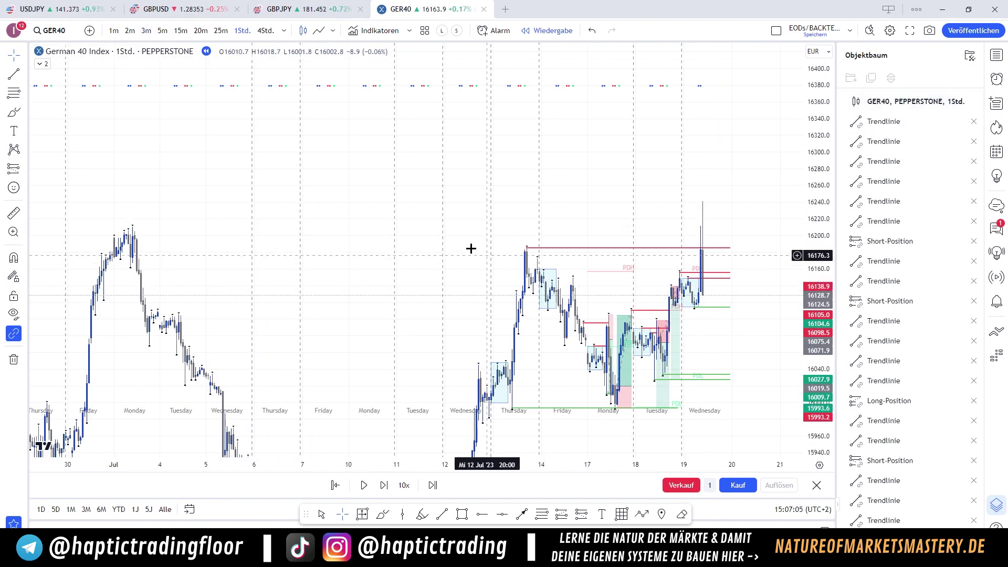
{"action": "left_click", "coordinate": [163, 31]}
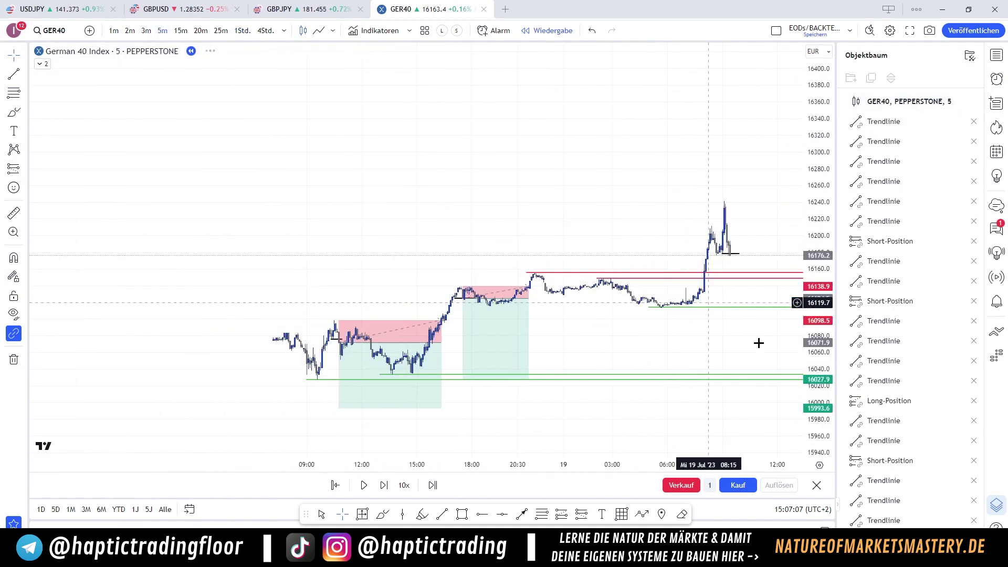
{"action": "scroll", "coordinate": [683, 315], "scroll_direction": "up", "scroll_amount": 8}
{"action": "left_click_drag", "start_coordinate": [662, 198], "coordinate": [582, 201]}
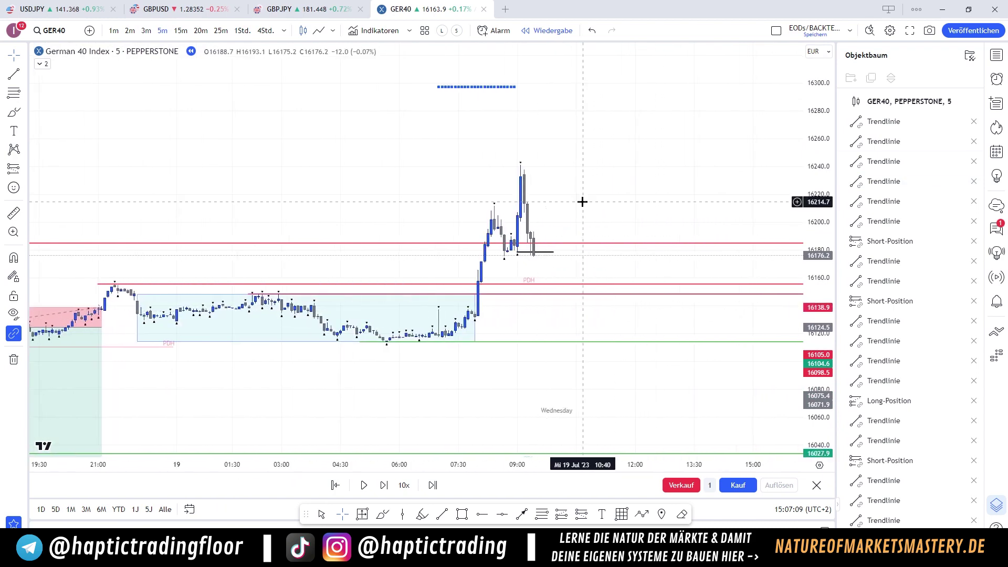
Place a short position at 09:20 on 19 July with entry at 16176.2 and the stop above the spike high at 16242.6
{"action": "left_click_drag", "start_coordinate": [522, 182], "coordinate": [493, 185]}
{"action": "left_click", "coordinate": [14, 169]}
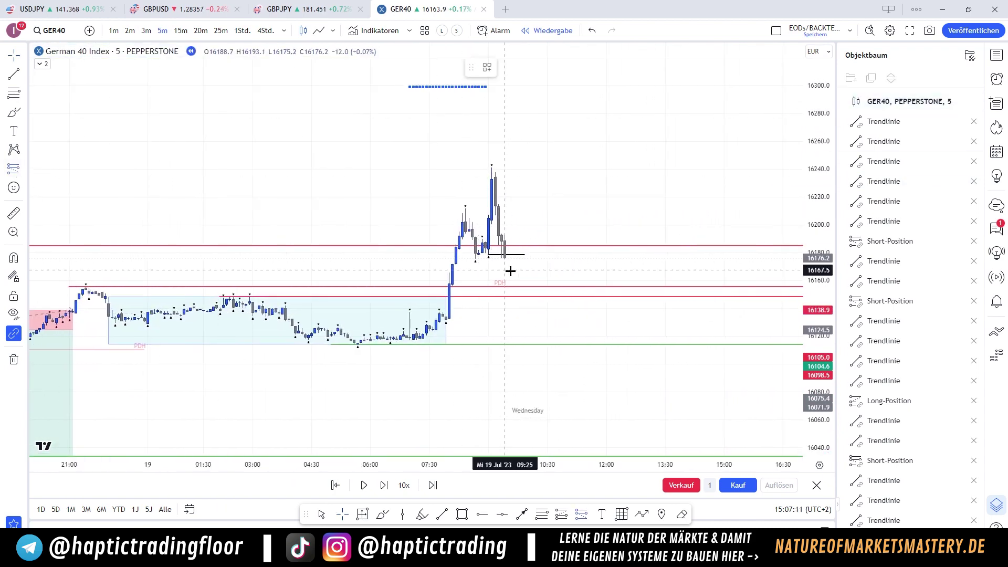
{"action": "left_click", "coordinate": [499, 257]}
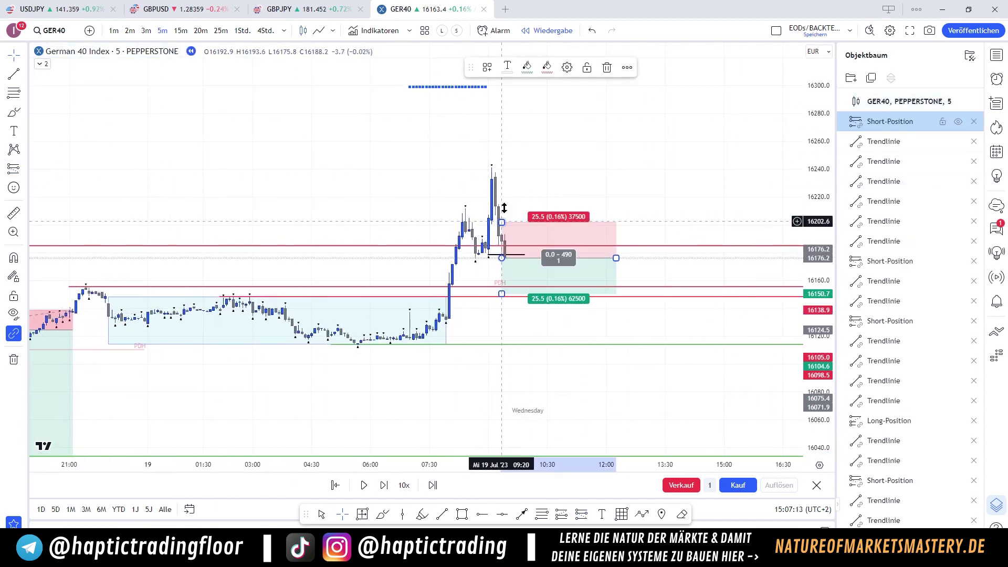
{"action": "left_click_drag", "start_coordinate": [502, 224], "coordinate": [501, 166]}
{"action": "left_click", "coordinate": [462, 180]}
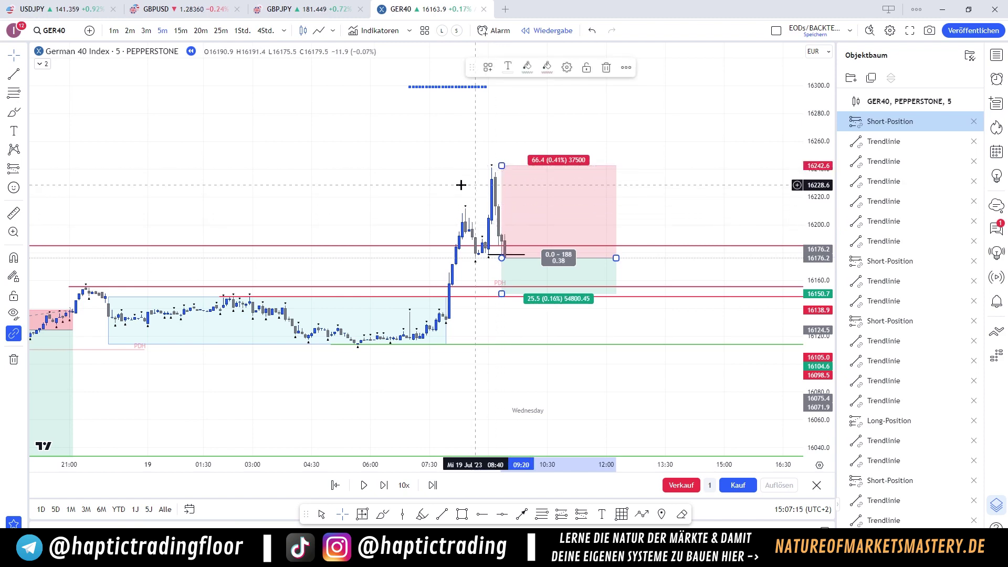
On the 1-hour chart, extend the new short position's profit target down to 16063.4
{"action": "scroll", "coordinate": [567, 273], "scroll_direction": "down", "scroll_amount": 2}
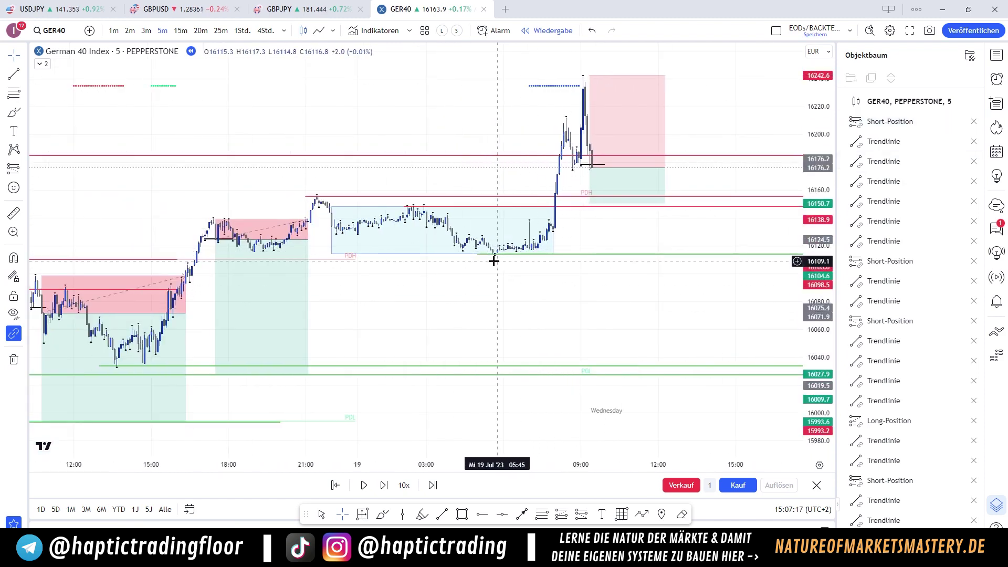
{"action": "scroll", "coordinate": [532, 335], "scroll_direction": "down", "scroll_amount": 2}
{"action": "left_click", "coordinate": [241, 30]}
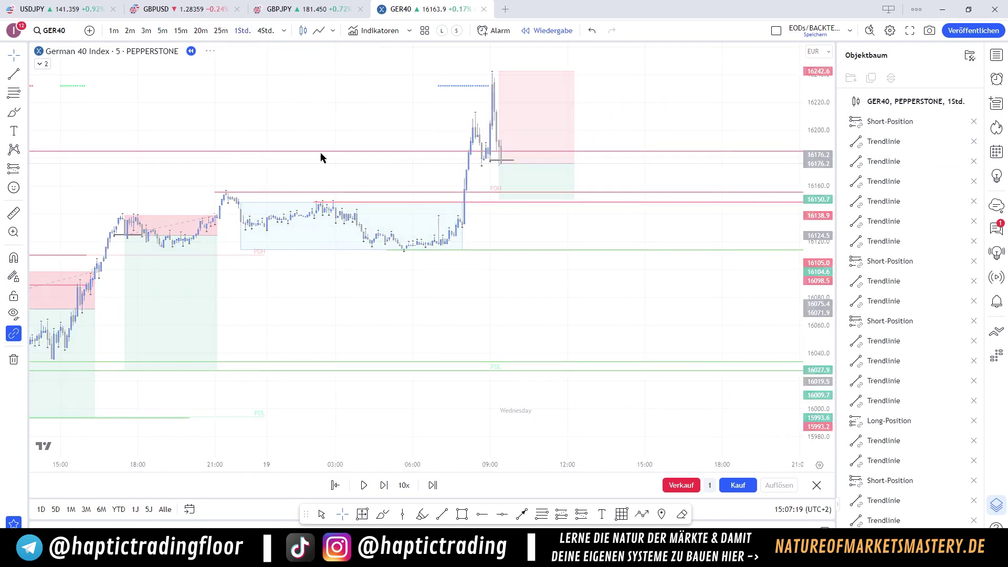
{"action": "left_click", "coordinate": [364, 201]}
{"action": "left_click", "coordinate": [464, 247]}
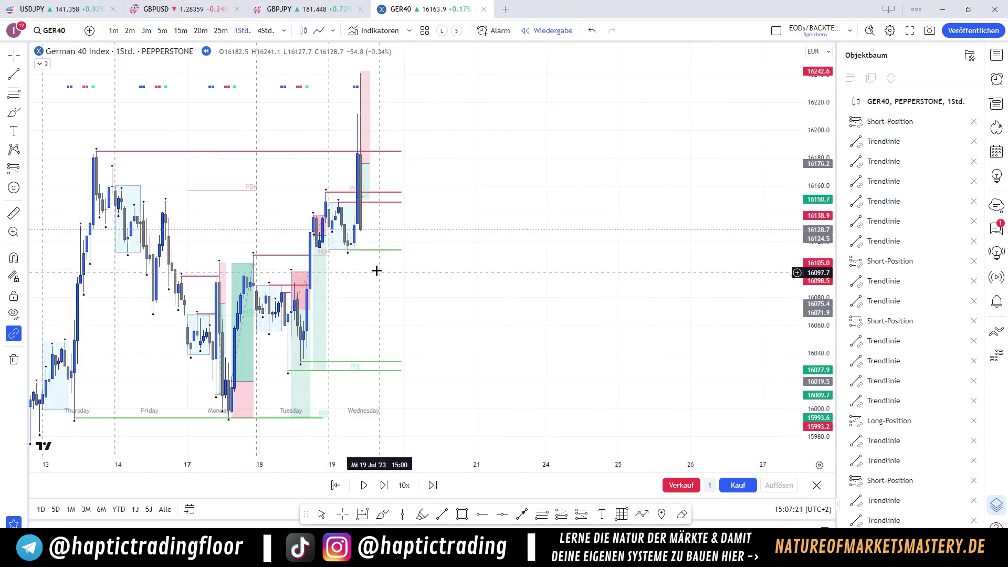
{"action": "left_click", "coordinate": [364, 250]}
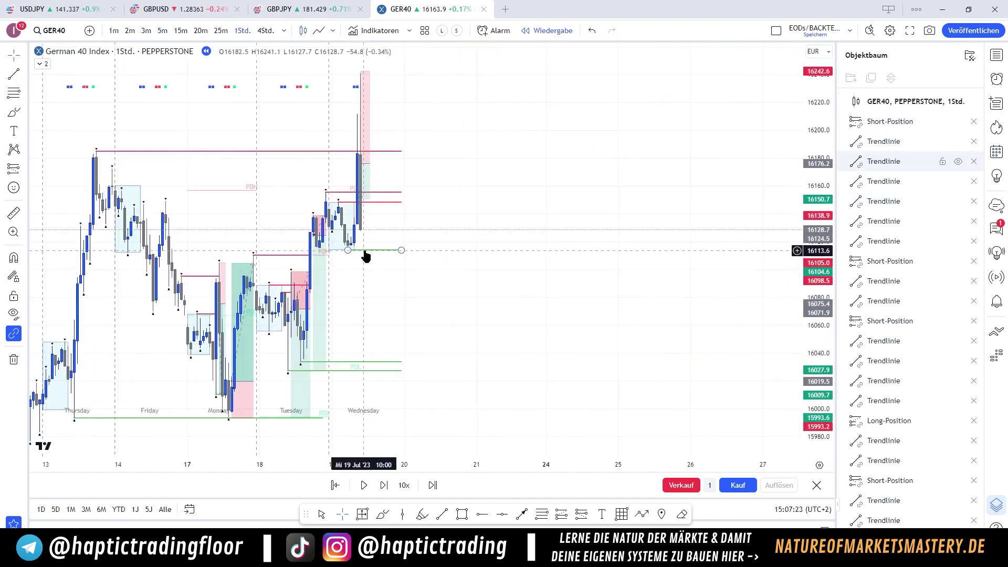
{"action": "left_click", "coordinate": [360, 189]}
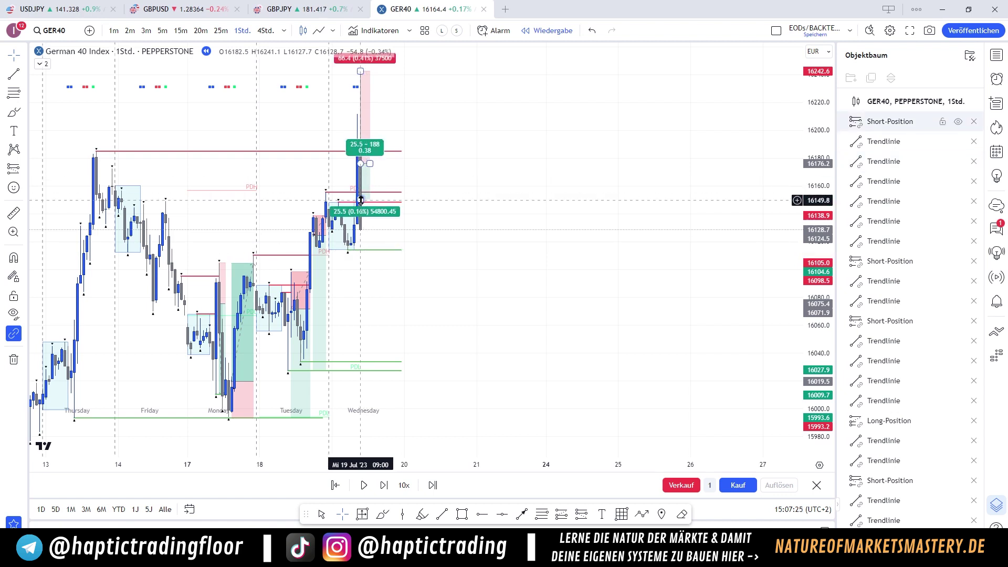
{"action": "left_click_drag", "start_coordinate": [361, 200], "coordinate": [365, 319]}
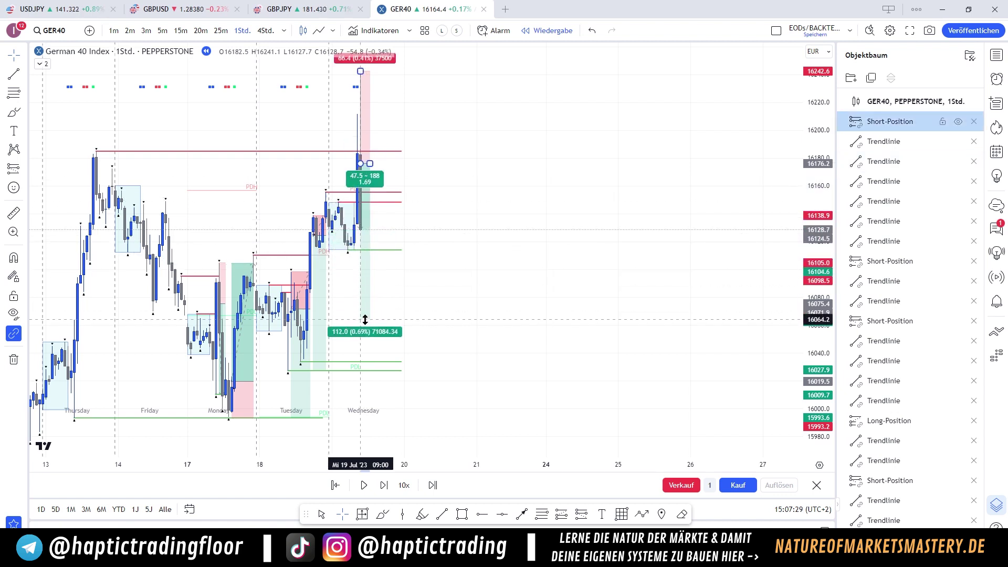
Back on the 5-minute chart, move the short position's entry up to about 16200 and its start to 09:30 on 19 July
{"action": "left_click_drag", "start_coordinate": [454, 305], "coordinate": [490, 261]}
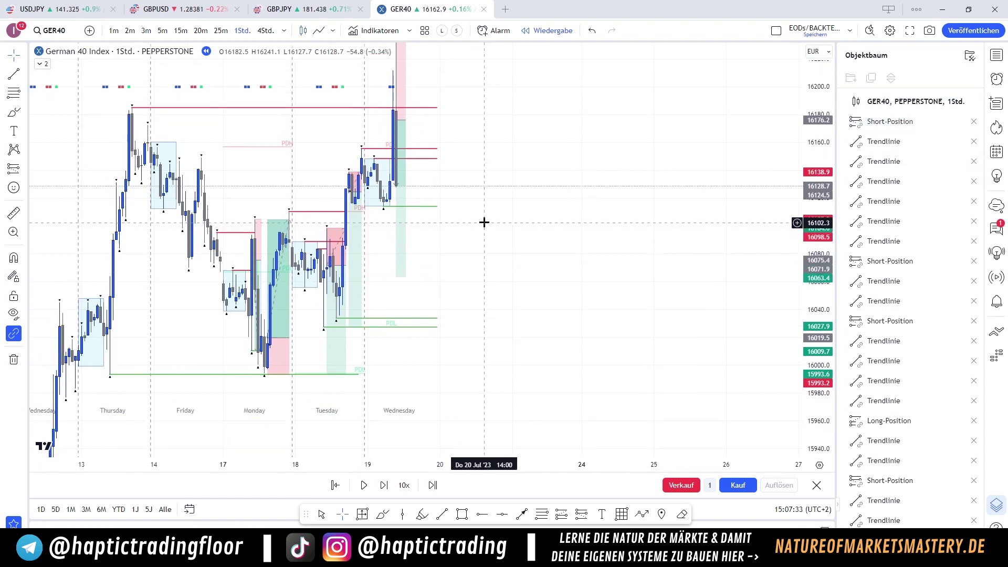
{"action": "left_click_drag", "start_coordinate": [481, 221], "coordinate": [520, 253]}
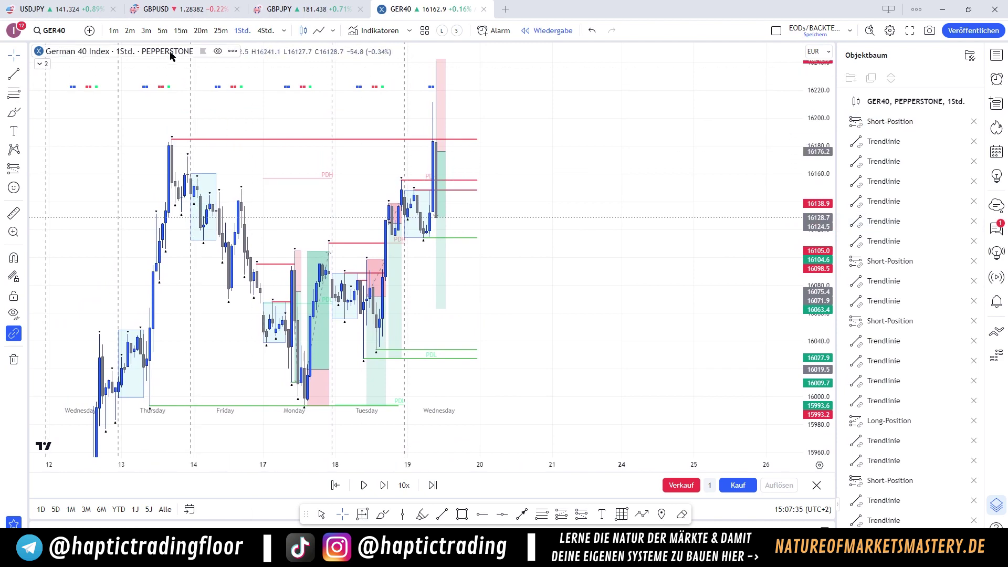
{"action": "left_click", "coordinate": [163, 31]}
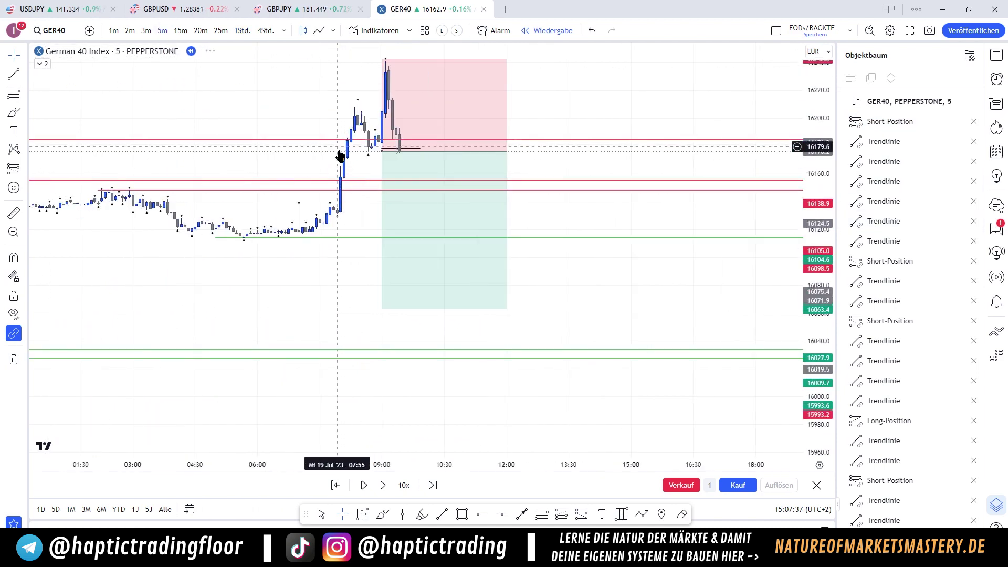
{"action": "left_click", "coordinate": [368, 169]}
{"action": "left_click_drag", "start_coordinate": [368, 169], "coordinate": [391, 137]}
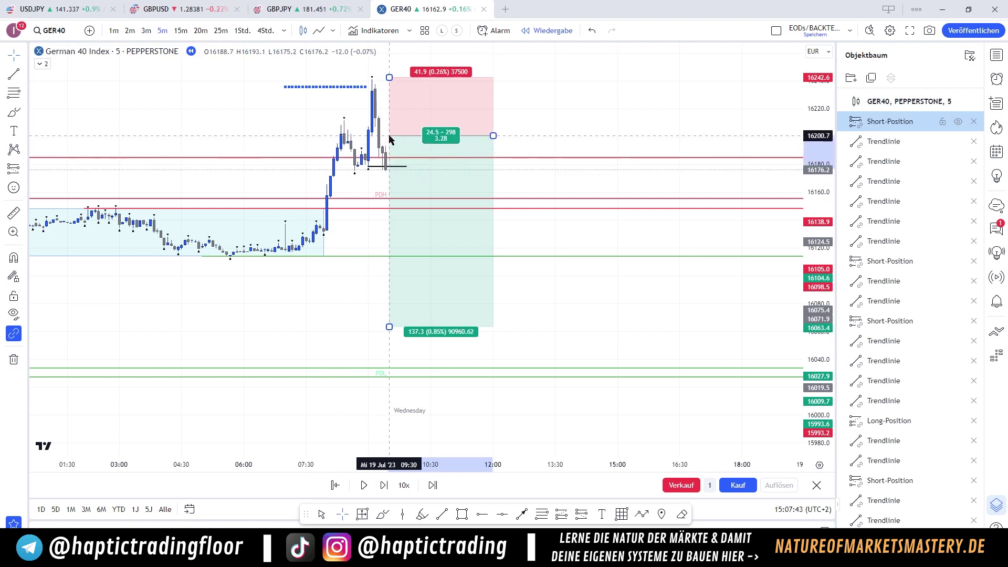
{"action": "left_click", "coordinate": [363, 132]}
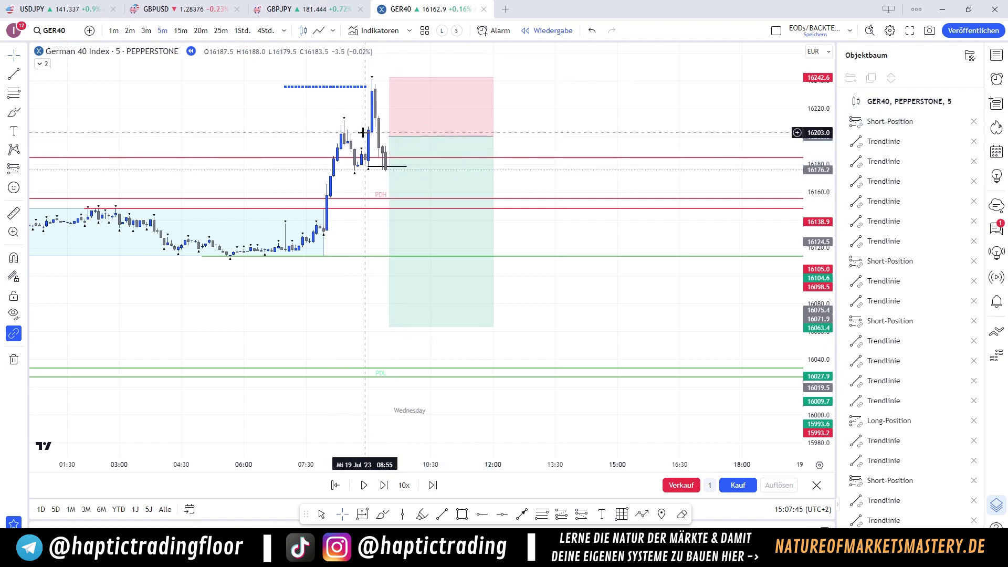
{"action": "left_click", "coordinate": [415, 168]}
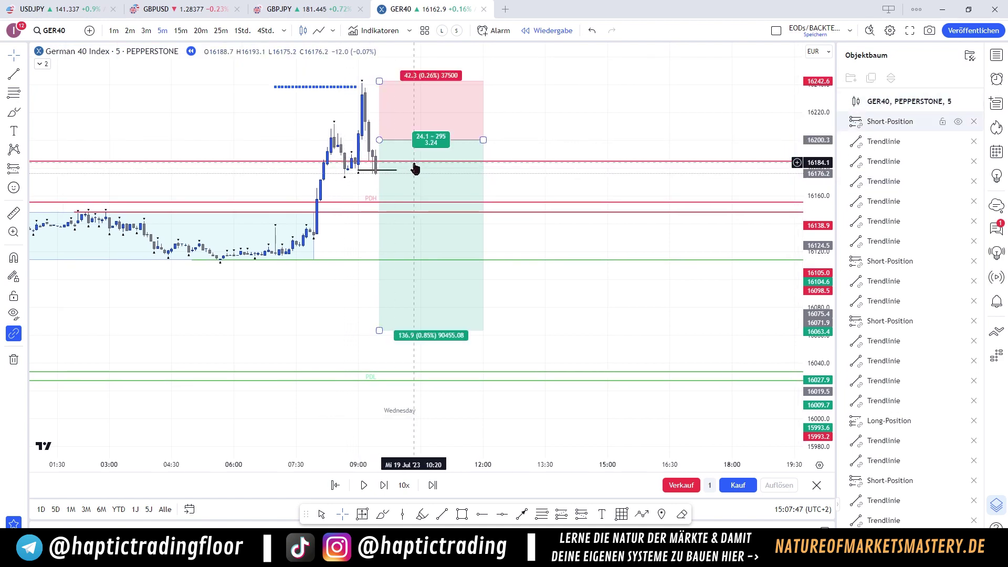
Advance the GER40 replay on the 5-minute chart to about 13:25 on 19 July, following the short position
{"action": "scroll", "coordinate": [401, 203], "scroll_direction": "down", "scroll_amount": 2}
{"action": "mouse_move", "coordinate": [358, 308]}
{"action": "left_mouse_down"}
{"action": "mouse_move", "coordinate": [516, 264]}
{"action": "mouse_move", "coordinate": [372, 287]}
{"action": "mouse_move", "coordinate": [350, 309]}
{"action": "left_mouse_up"}
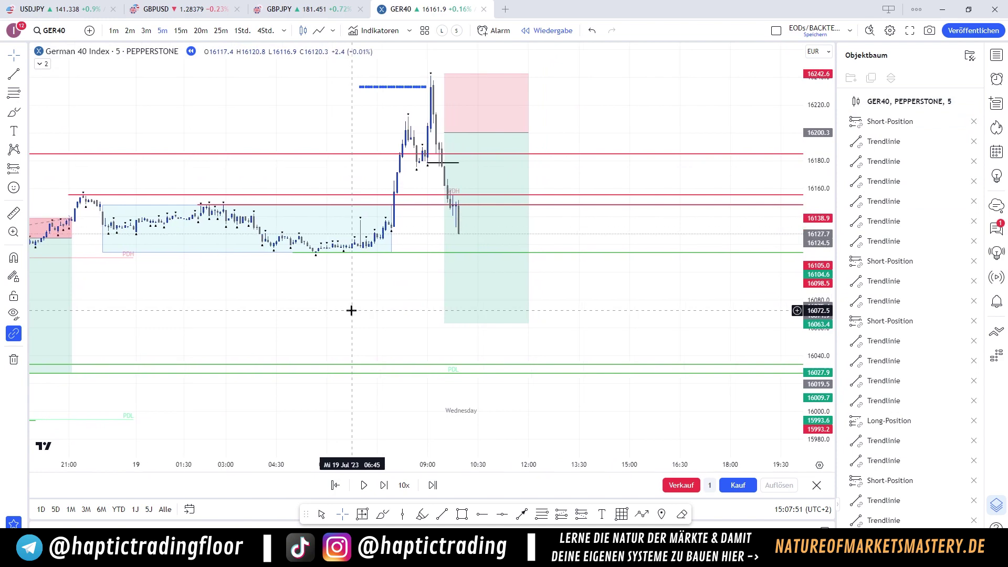
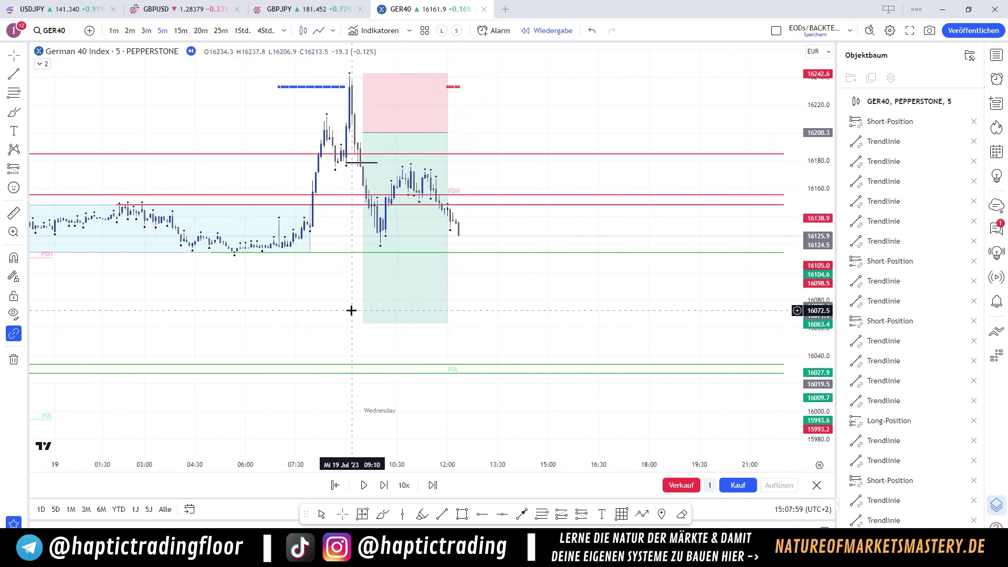
{"action": "left_click", "coordinate": [352, 314]}
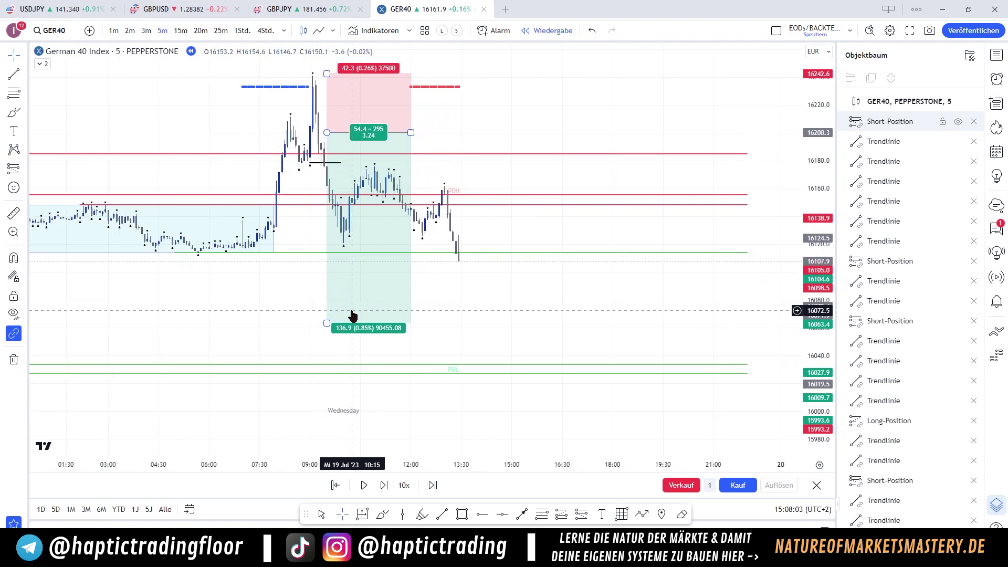
{"action": "scroll", "coordinate": [410, 313], "scroll_direction": "down", "scroll_amount": 2}
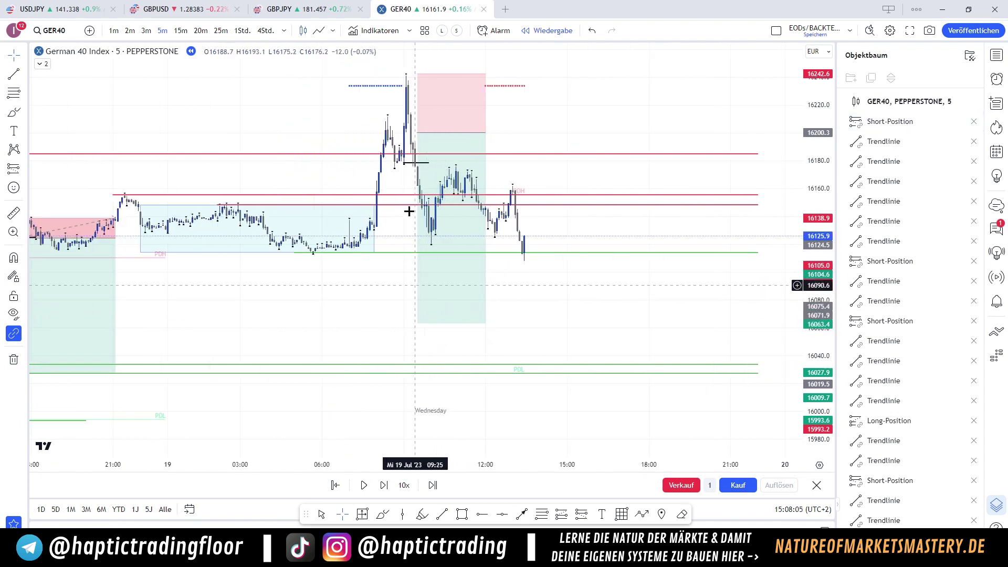
Try lowering the short position's entry to 16176.9 and bringing its target to 16111.3, and undo both changes
{"action": "left_click_drag", "start_coordinate": [416, 132], "coordinate": [416, 163]}
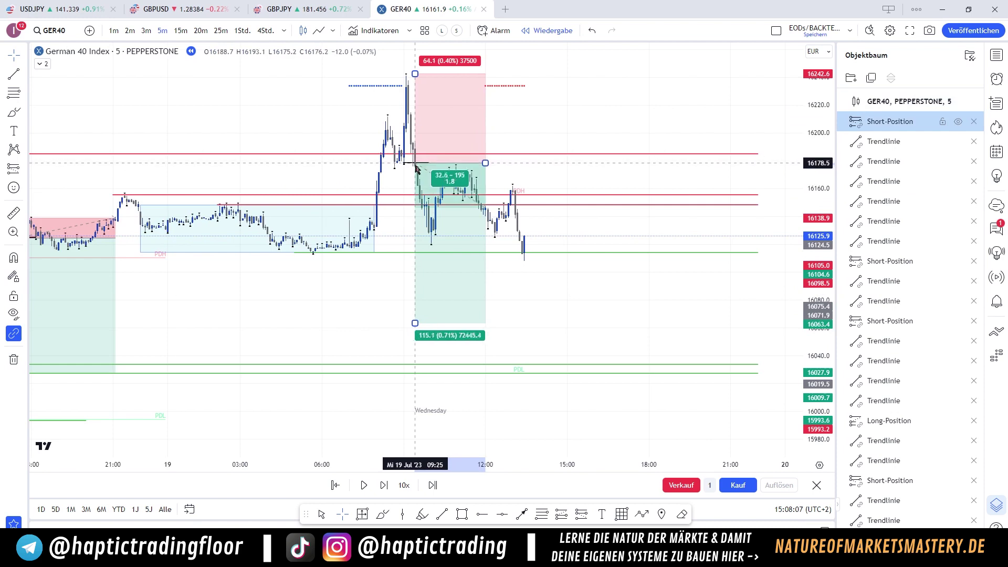
{"action": "left_click_drag", "start_coordinate": [414, 323], "coordinate": [419, 257]}
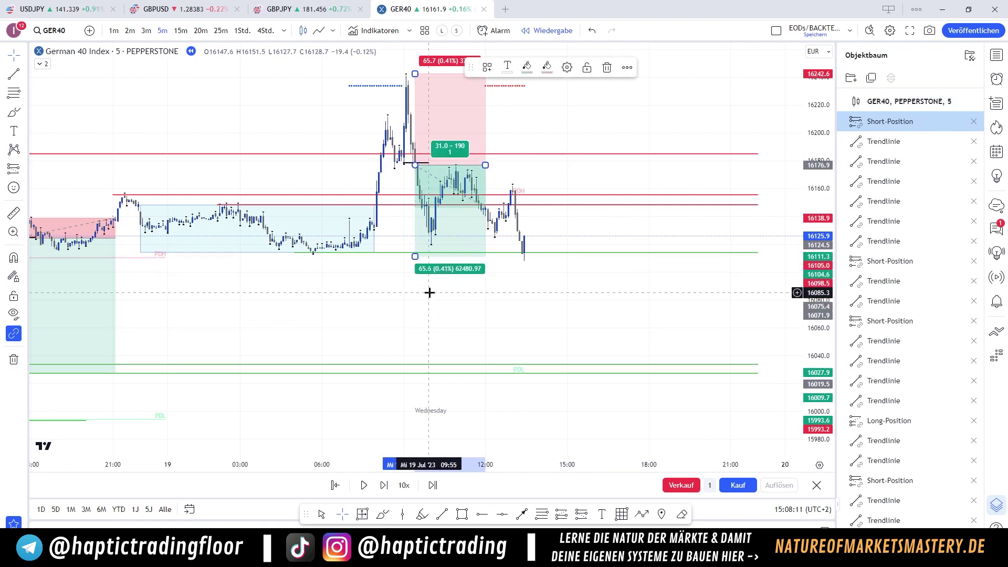
{"action": "key", "text": "ctrl+z"}
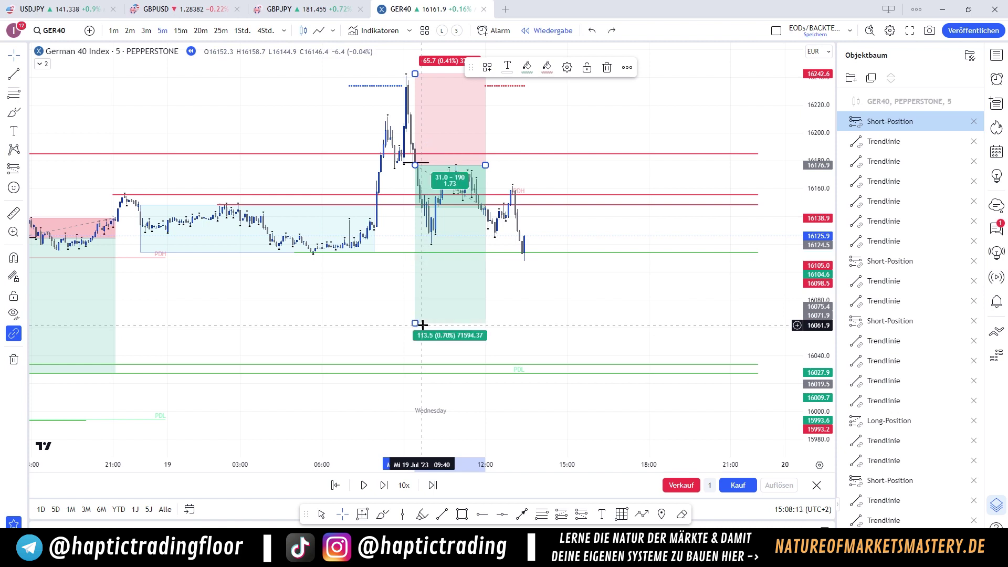
{"action": "key", "text": "ctrl+z"}
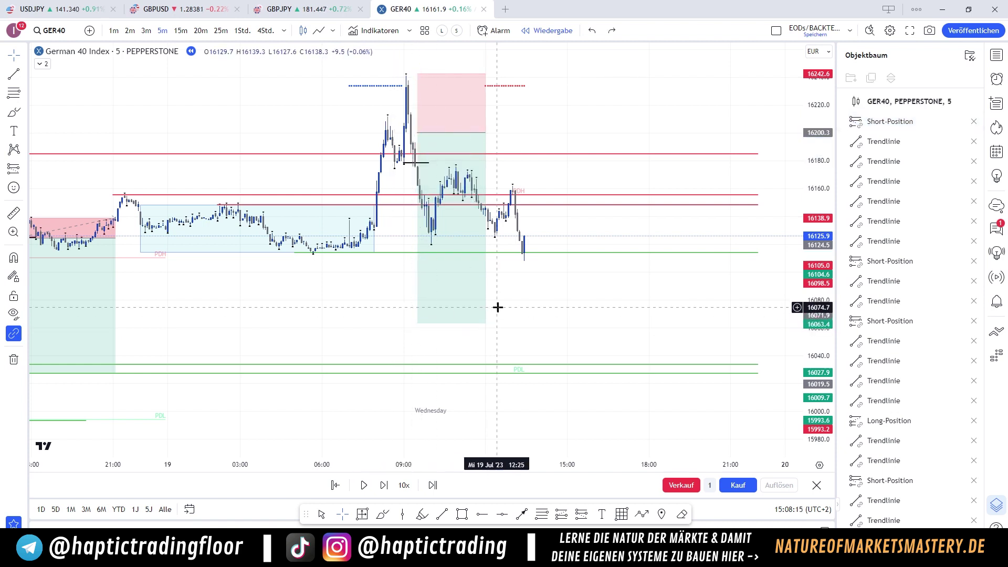
On the 1-hour chart, draw a horizontal green trendline from Wednesday's low at 16120.8 to 22:00
{"action": "left_click", "coordinate": [237, 32]}
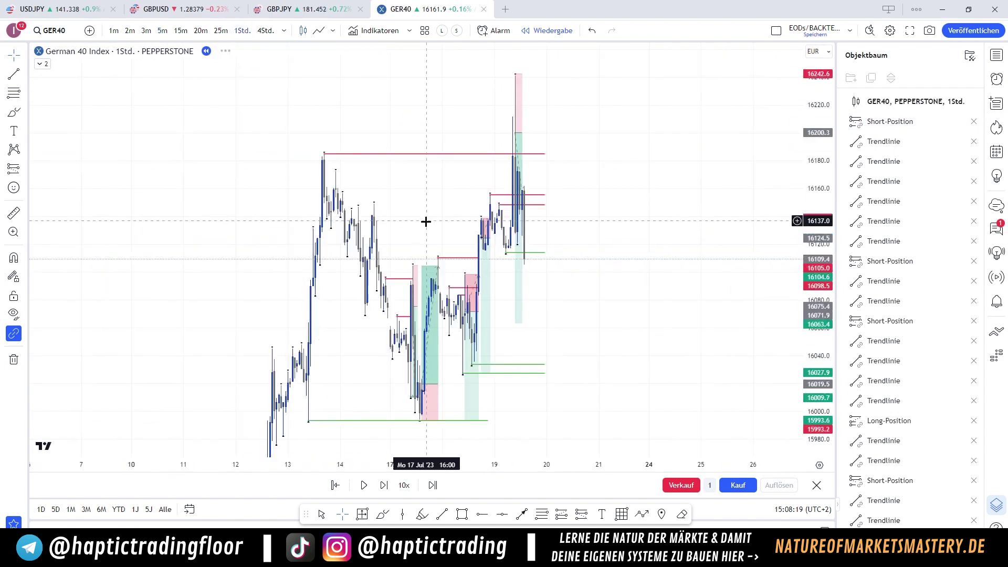
{"action": "left_click", "coordinate": [14, 74]}
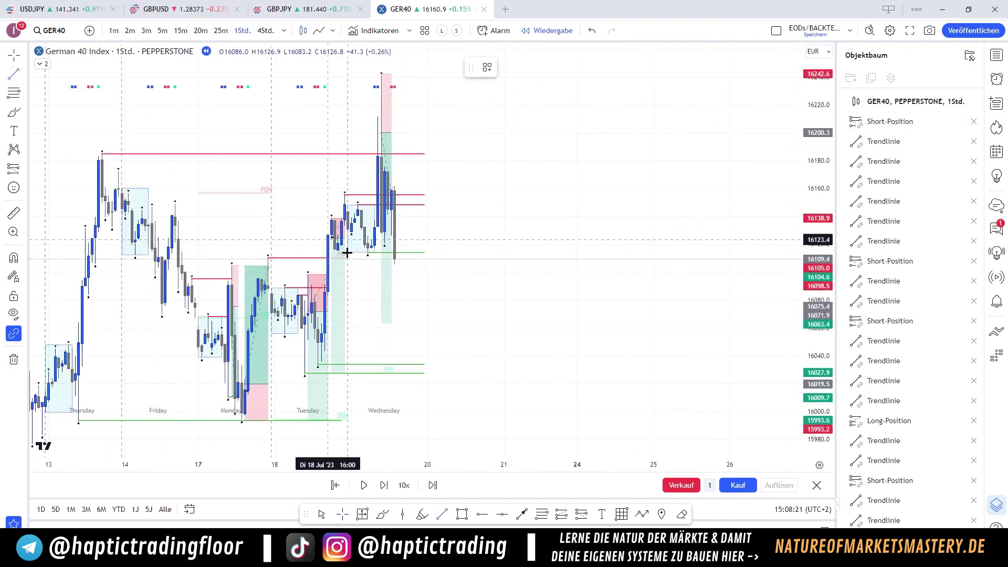
{"action": "left_click", "coordinate": [392, 261]}
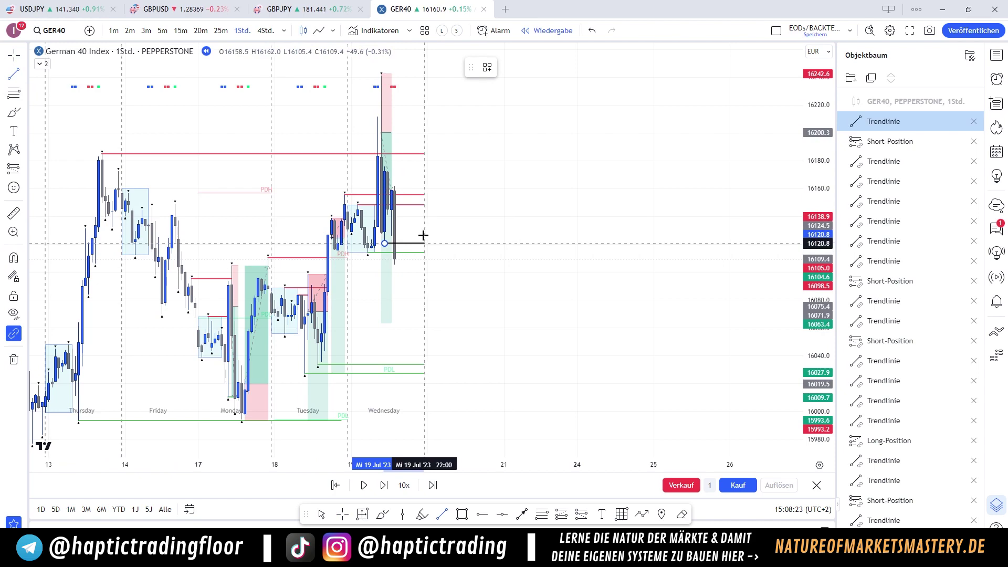
{"action": "left_click", "coordinate": [423, 236]}
{"action": "left_click", "coordinate": [507, 67]}
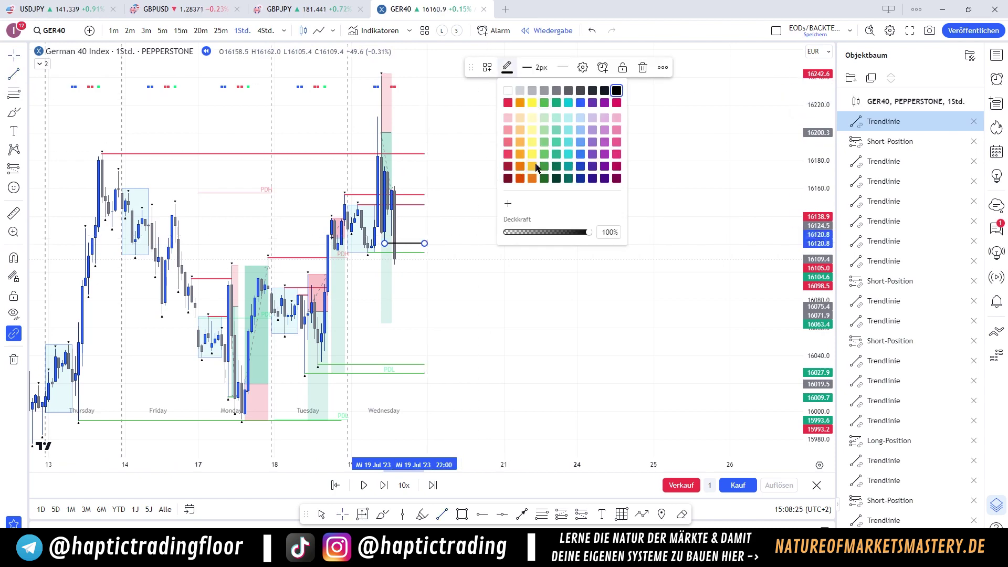
Return to the 5-minute chart and delete Wednesday's short position together with the short black line at its entry
{"action": "key", "text": "5"}
{"action": "key", "text": "Return"}
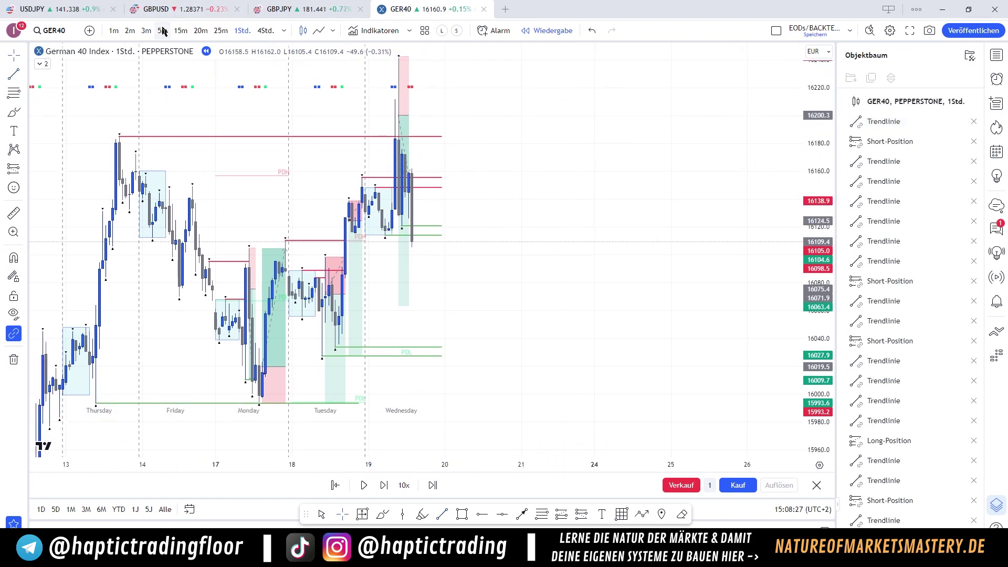
{"action": "scroll", "coordinate": [550, 267], "scroll_direction": "down", "scroll_amount": 2}
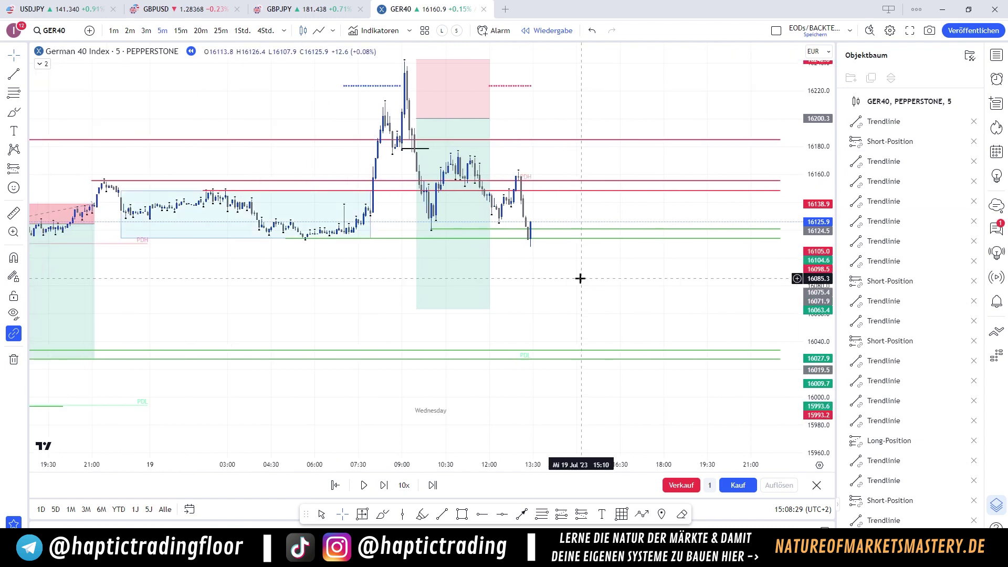
{"action": "left_click_drag", "start_coordinate": [576, 272], "coordinate": [566, 303]}
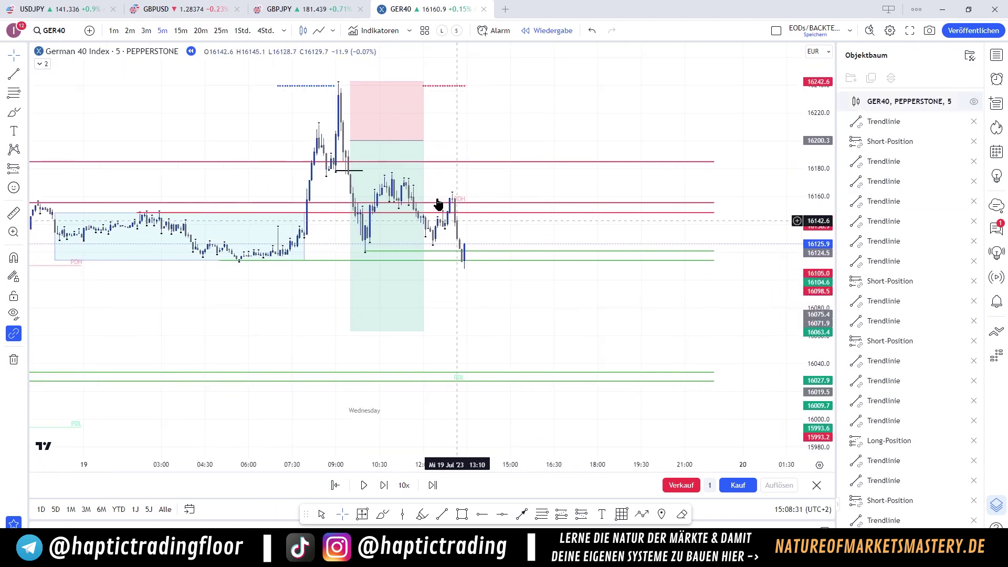
{"action": "left_click", "coordinate": [393, 127]}
{"action": "key", "text": "Delete"}
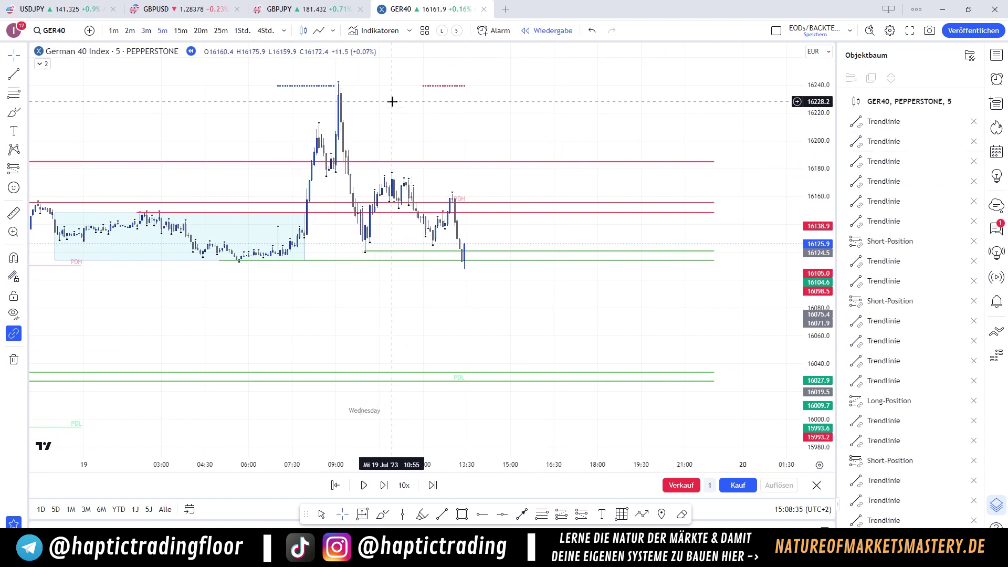
Advance the replay bar by bar to the 15:20 candle on 19 July
{"action": "key", "text": "shift+Right"}
{"action": "key", "text": "shift+Right"}
{"action": "key", "text": "shift+Right"}
{"action": "key", "text": "shift+Right"}
{"action": "key", "text": "shift+Right"}
{"action": "key", "text": "shift+Right"}
{"action": "key", "text": "shift+Right"}
{"action": "key", "text": "shift+Right"}
{"action": "key", "text": "shift+Right"}
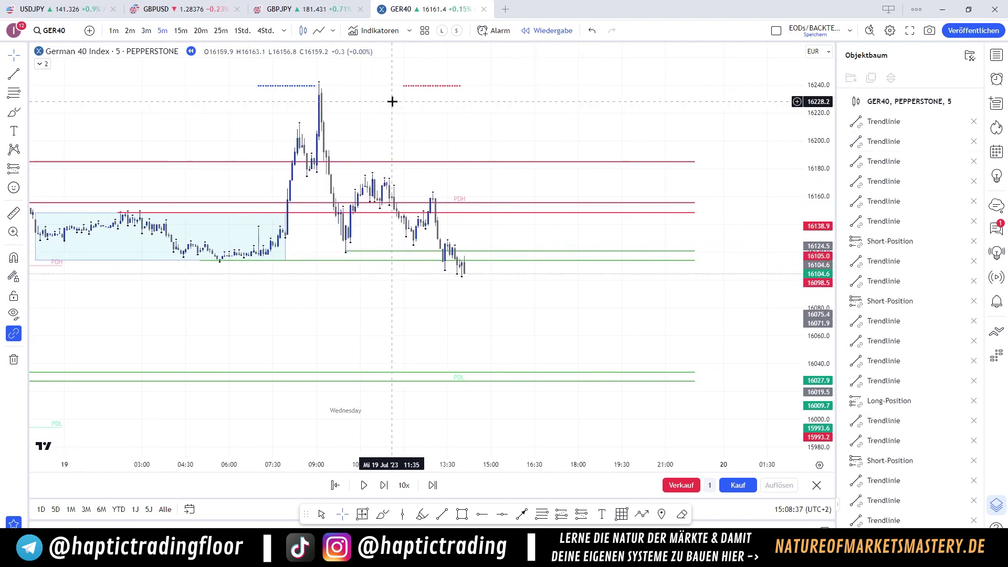
{"action": "left_click_drag", "start_coordinate": [815, 309], "coordinate": [815, 195]}
{"action": "left_click_drag", "start_coordinate": [680, 252], "coordinate": [698, 255]}
{"action": "key", "text": "shift+Right"}
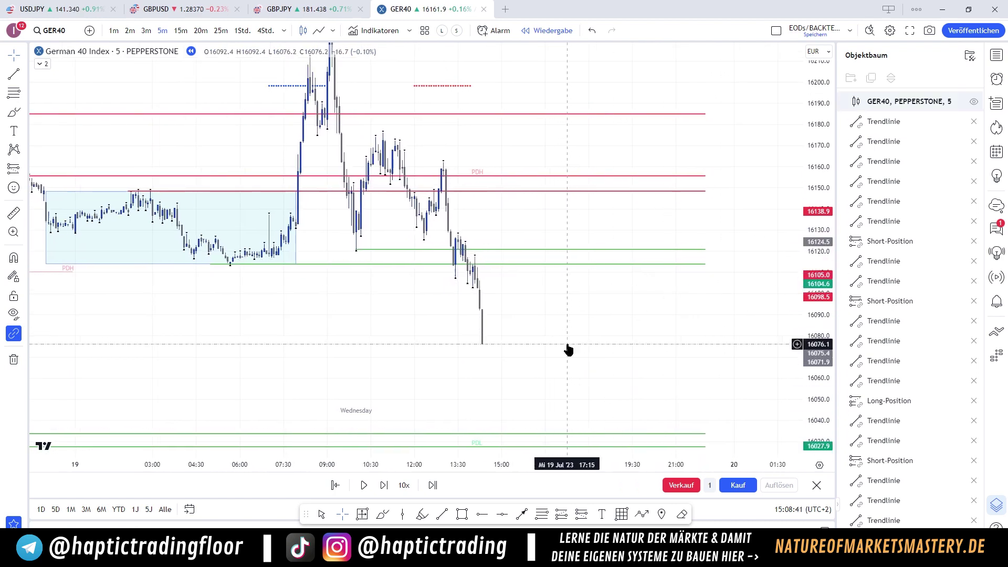
{"action": "key", "text": "shift+Right"}
{"action": "key", "text": "shift+Right"}
{"action": "key", "text": "shift+Right"}
{"action": "key", "text": "shift+Right"}
{"action": "key", "text": "shift+Right"}
{"action": "key", "text": "shift+Right"}
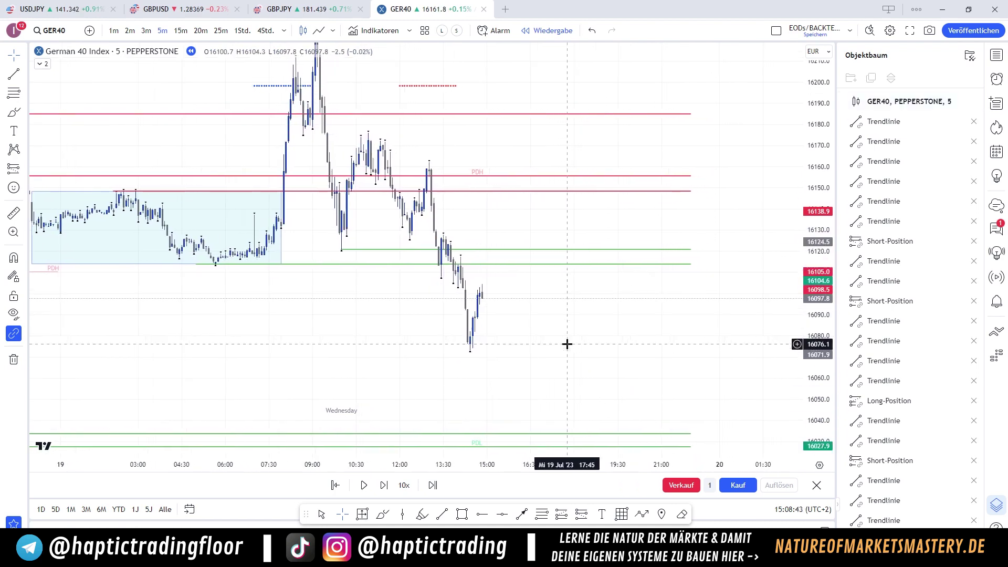
{"action": "key", "text": "shift+Right"}
{"action": "key", "text": "shift+Right"}
{"action": "key", "text": "shift+Right"}
{"action": "key", "text": "shift+Right"}
{"action": "key", "text": "shift+Right"}
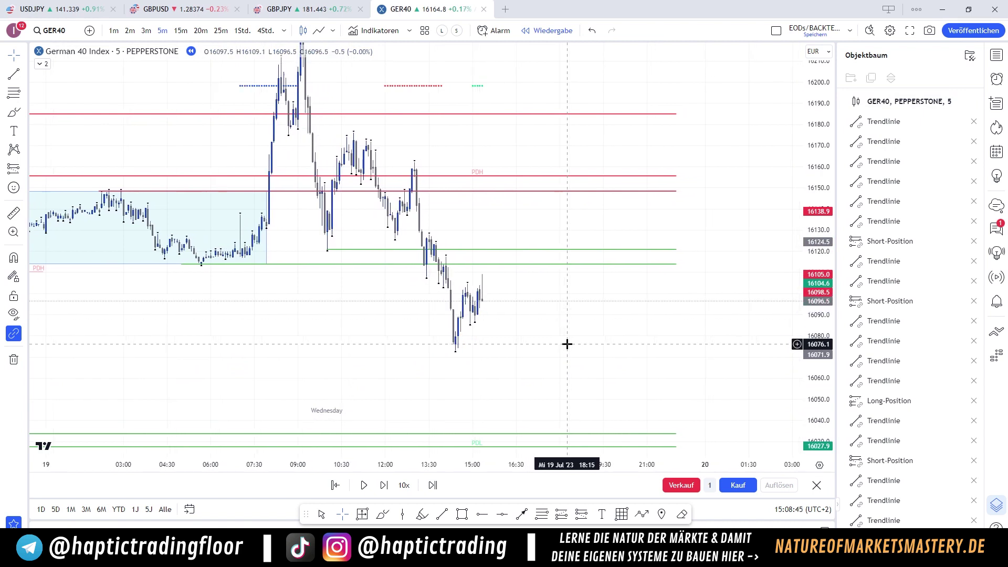
{"action": "key", "text": "shift+Right"}
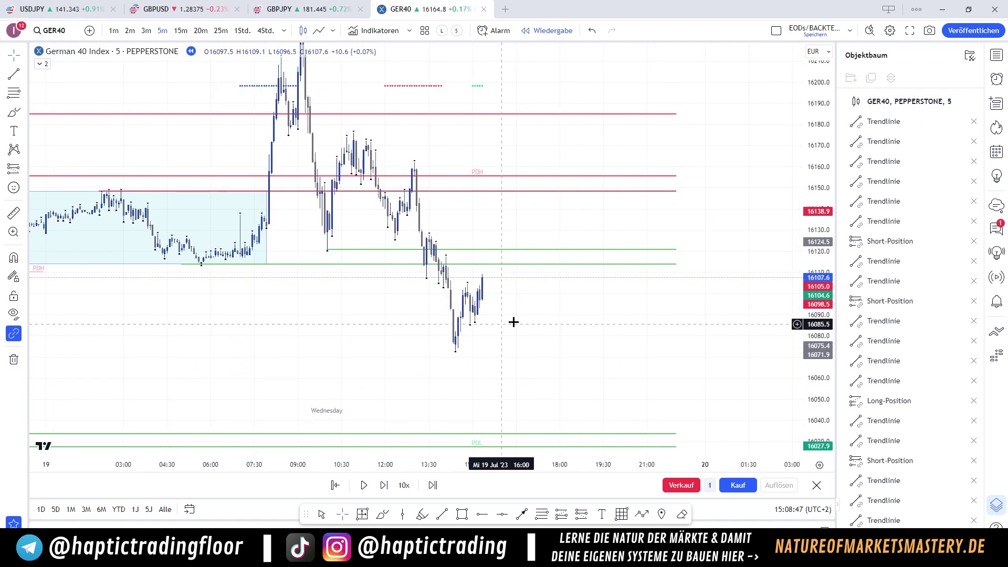
Draw a horizontal trendline at 16104.3 from the swing high just before 15:00 to 15:40 and colour it black
{"action": "left_click_drag", "start_coordinate": [506, 308], "coordinate": [514, 287]}
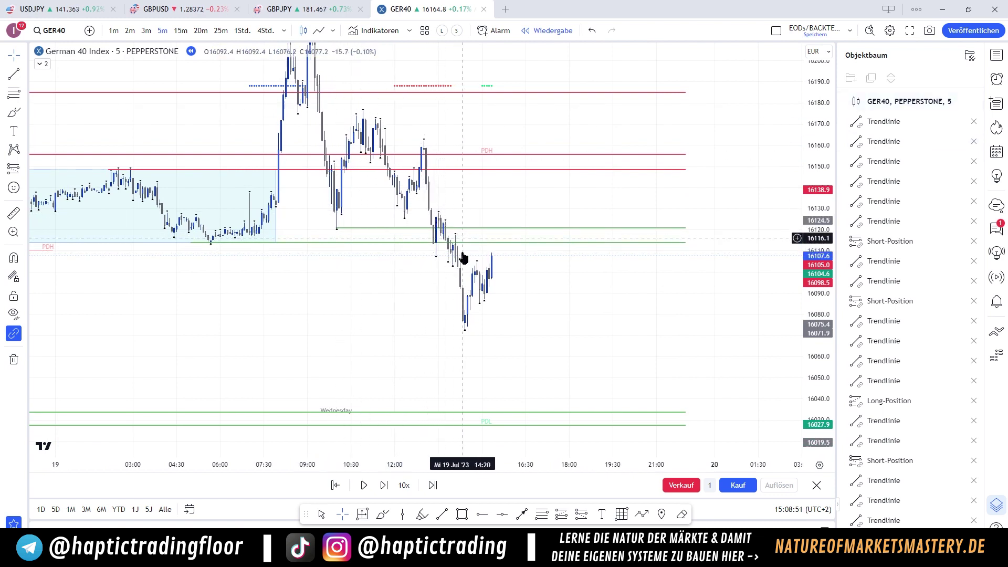
{"action": "left_click", "coordinate": [12, 74]}
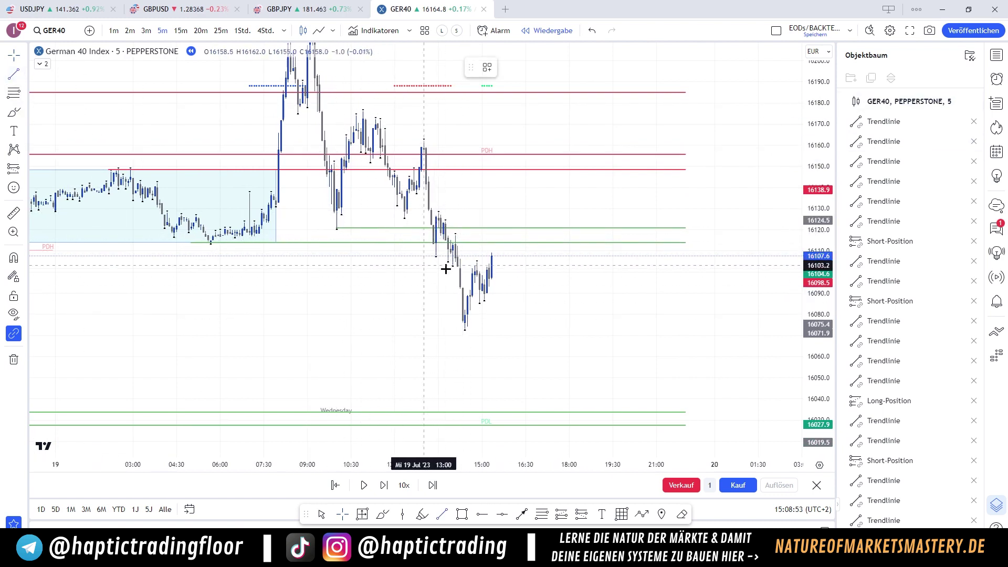
{"action": "left_click", "coordinate": [477, 262]}
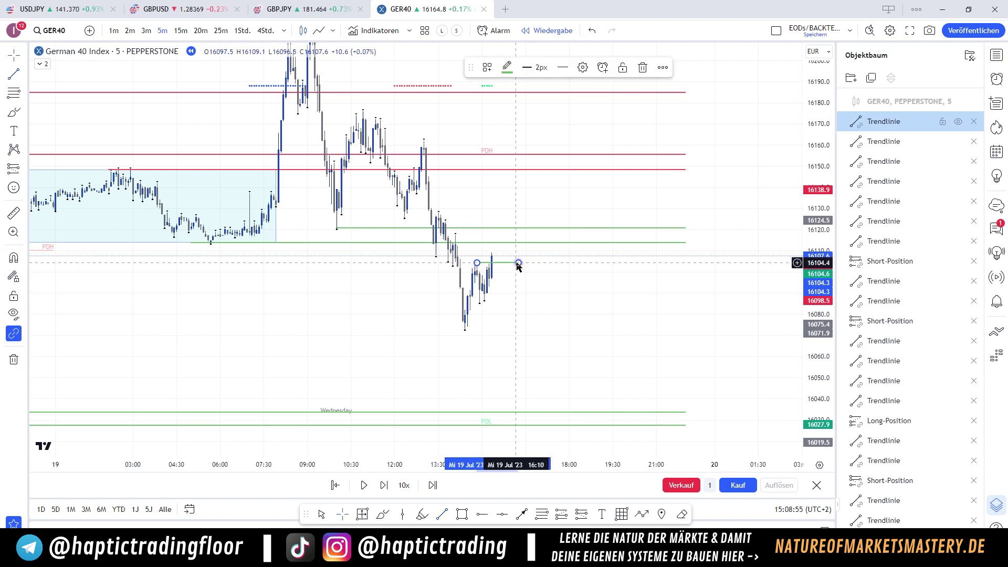
{"action": "left_click", "coordinate": [501, 262]}
{"action": "left_click", "coordinate": [507, 68]}
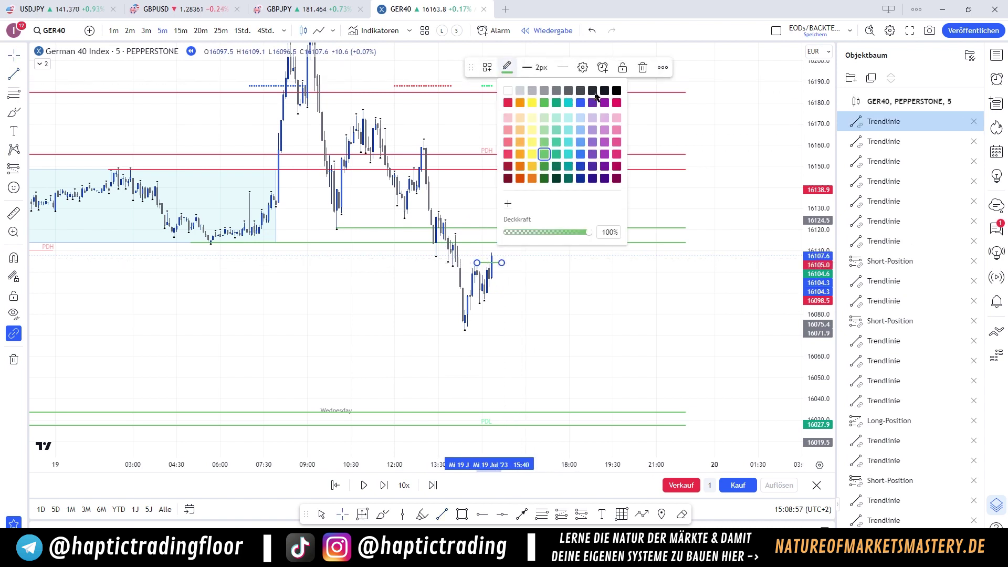
{"action": "left_click", "coordinate": [617, 90]}
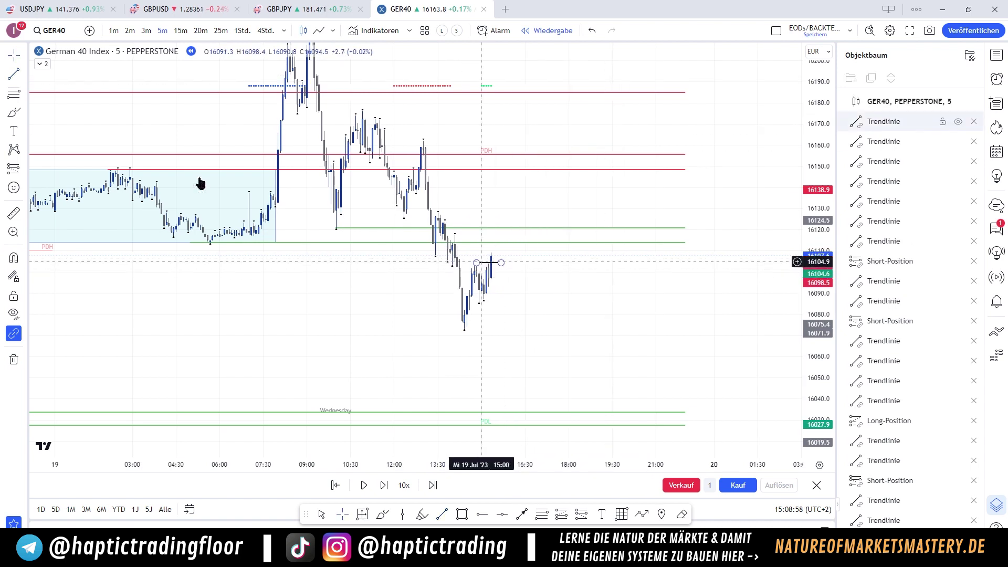
Place a long position at the 15:20 candle with entry 16107.9, stop 16072.4 and target 16200.3
{"action": "left_click", "coordinate": [23, 171]}
{"action": "left_click", "coordinate": [59, 169]}
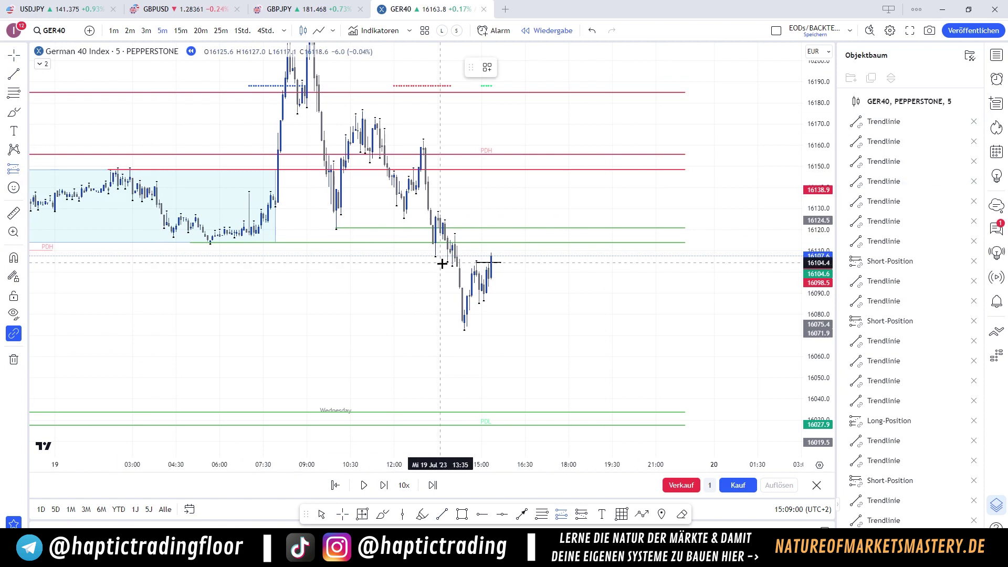
{"action": "left_click", "coordinate": [487, 256]}
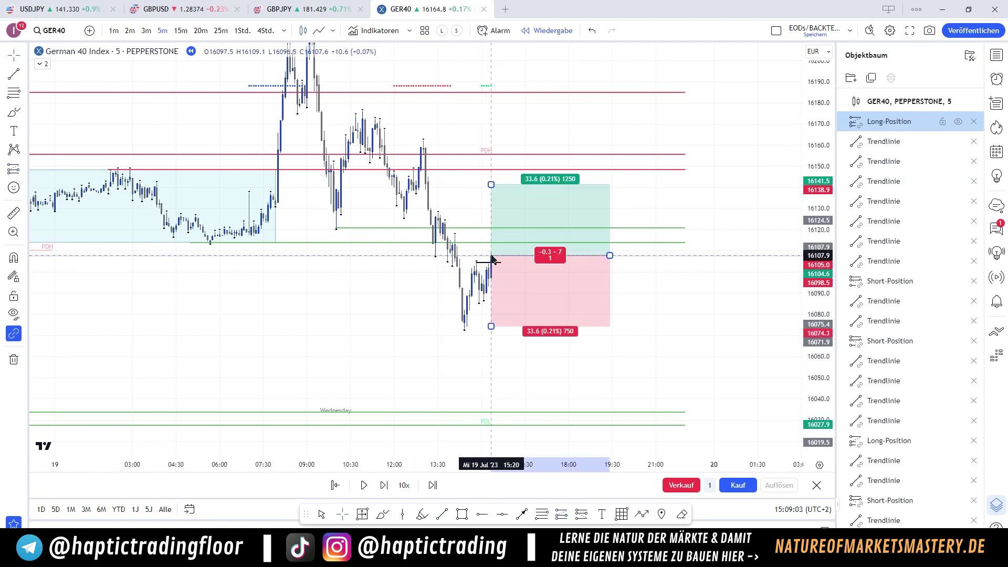
{"action": "left_click_drag", "start_coordinate": [494, 329], "coordinate": [492, 328]}
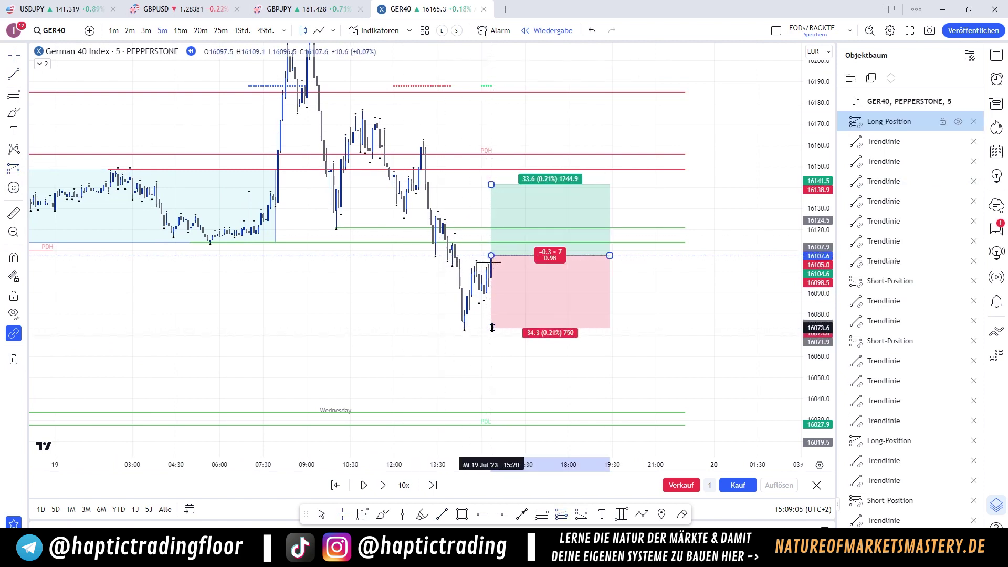
{"action": "left_click_drag", "start_coordinate": [478, 220], "coordinate": [468, 278]}
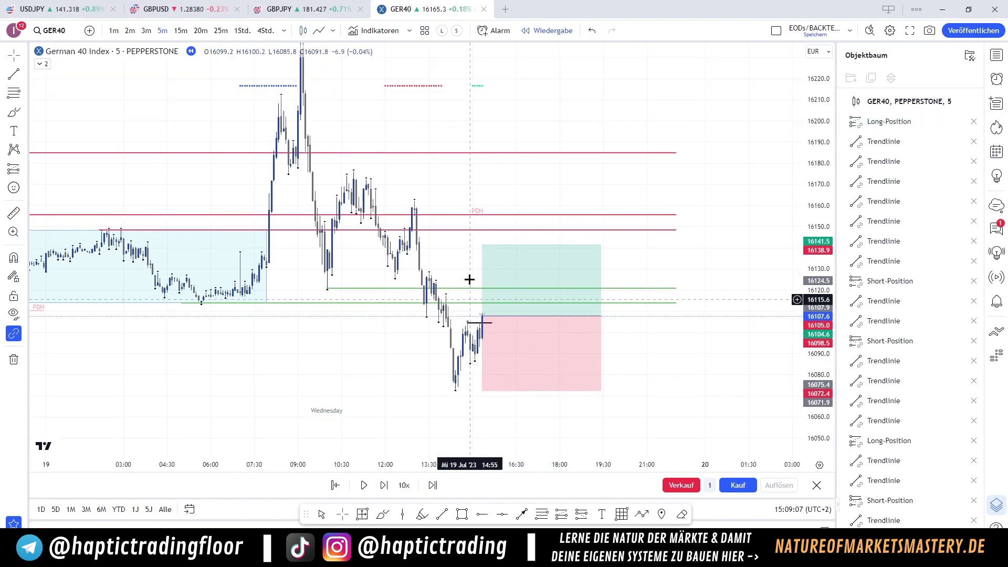
{"action": "left_click_drag", "start_coordinate": [482, 243], "coordinate": [446, 225]}
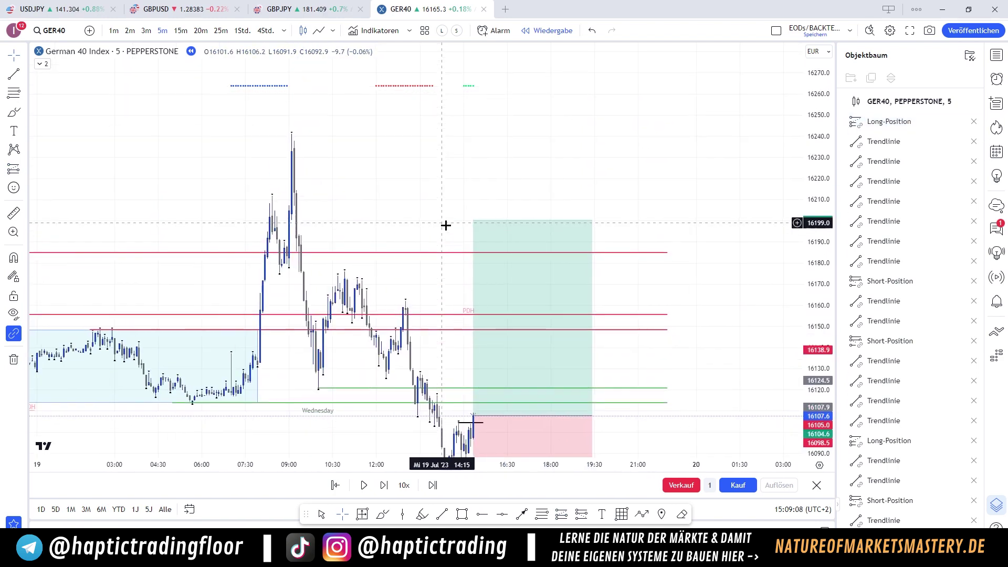
{"action": "left_click", "coordinate": [474, 222]}
Switch to the 1-hour chart and examine the long position against Wednesday's high and the marked levels
{"action": "left_click", "coordinate": [278, 63]}
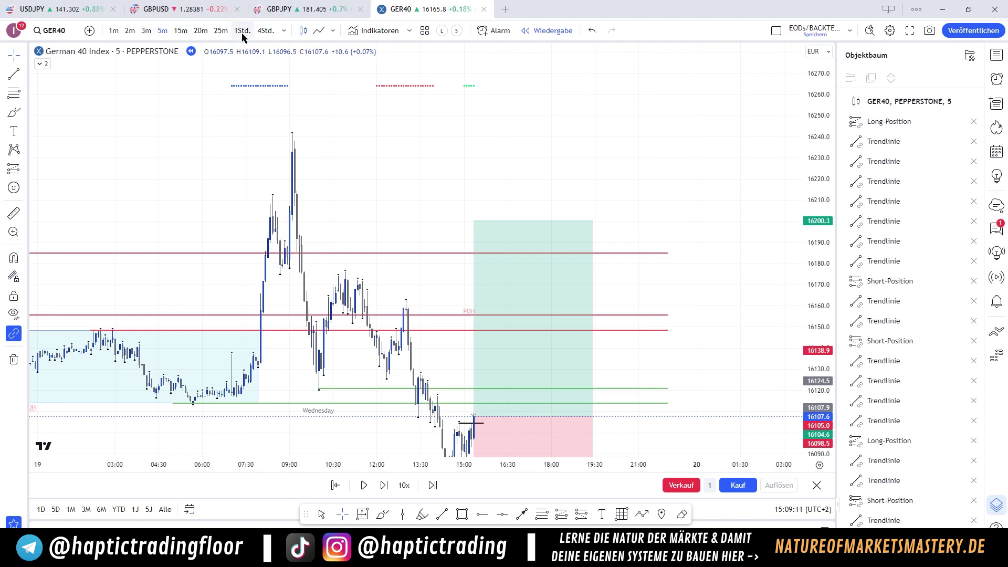
{"action": "left_click", "coordinate": [242, 32]}
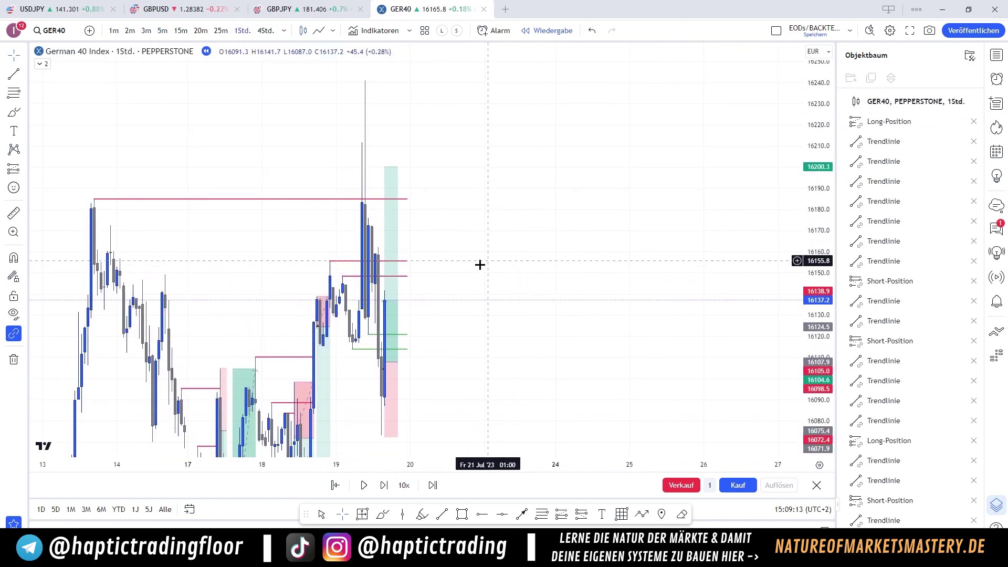
{"action": "left_click_drag", "start_coordinate": [471, 290], "coordinate": [522, 342]}
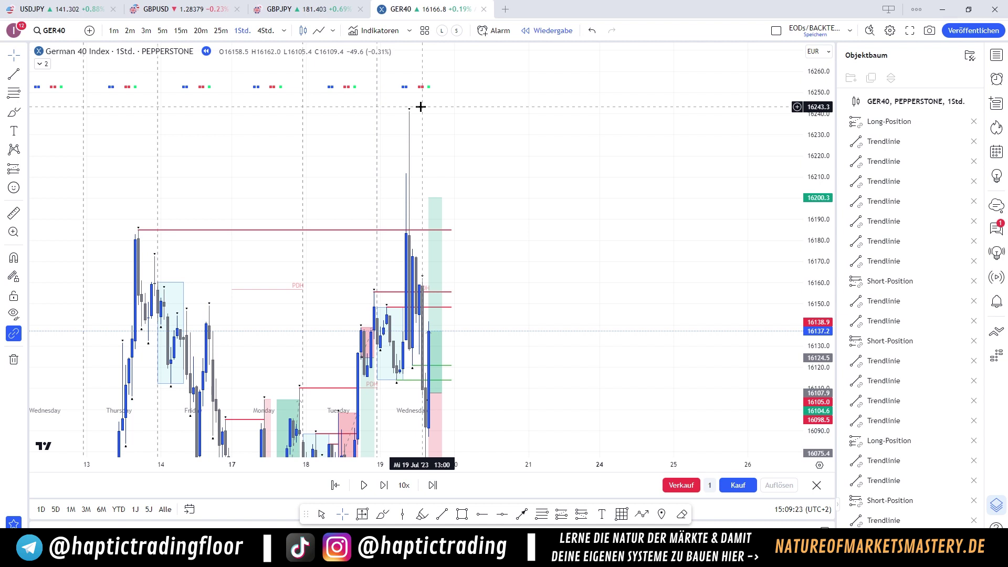
{"action": "left_click_drag", "start_coordinate": [544, 162], "coordinate": [601, 105]}
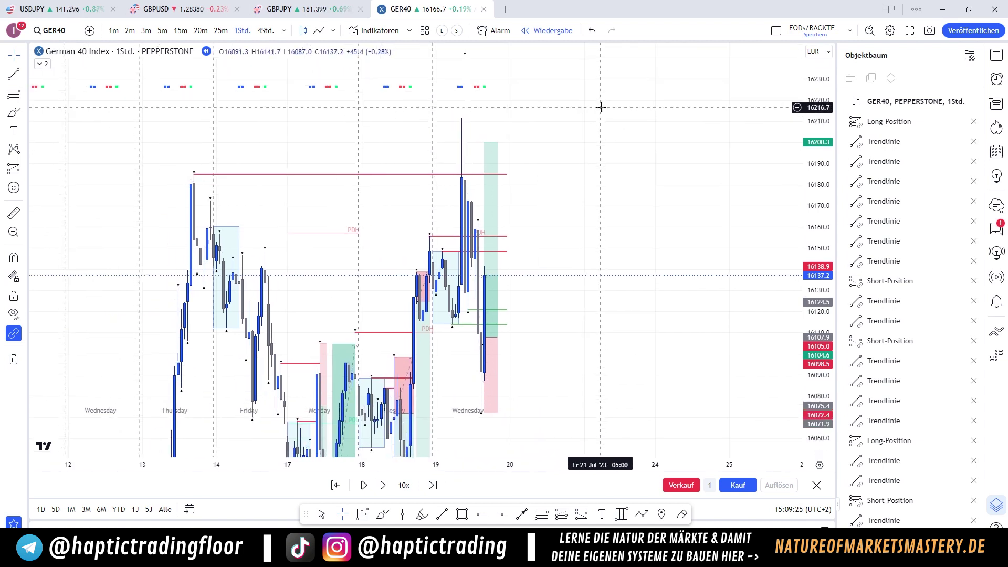
Lower the long position's target to 16162.3, at the last swing high on the 1-hour chart
{"action": "left_click_drag", "start_coordinate": [512, 290], "coordinate": [502, 274]}
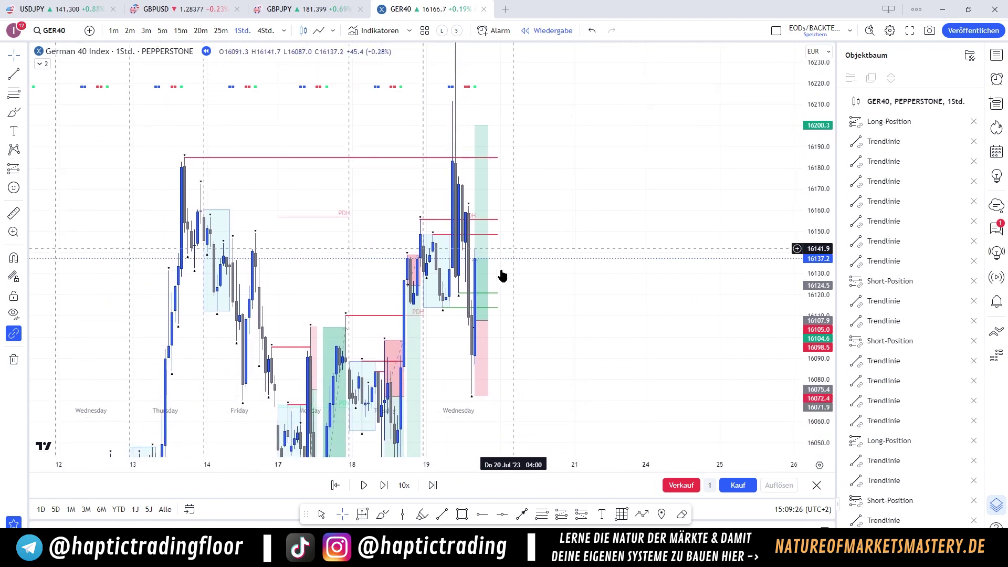
{"action": "left_click", "coordinate": [479, 125]}
{"action": "left_click_drag", "start_coordinate": [479, 125], "coordinate": [484, 209]}
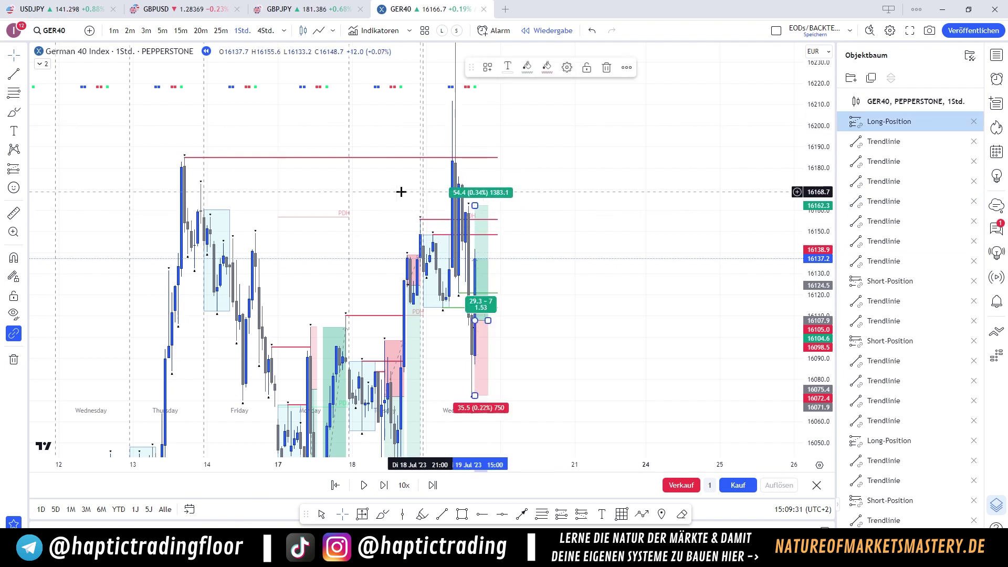
Shorten the three red high-level trendlines so they end at the Wednesday morning candles that broke them
{"action": "left_click_drag", "start_coordinate": [498, 156], "coordinate": [465, 158]}
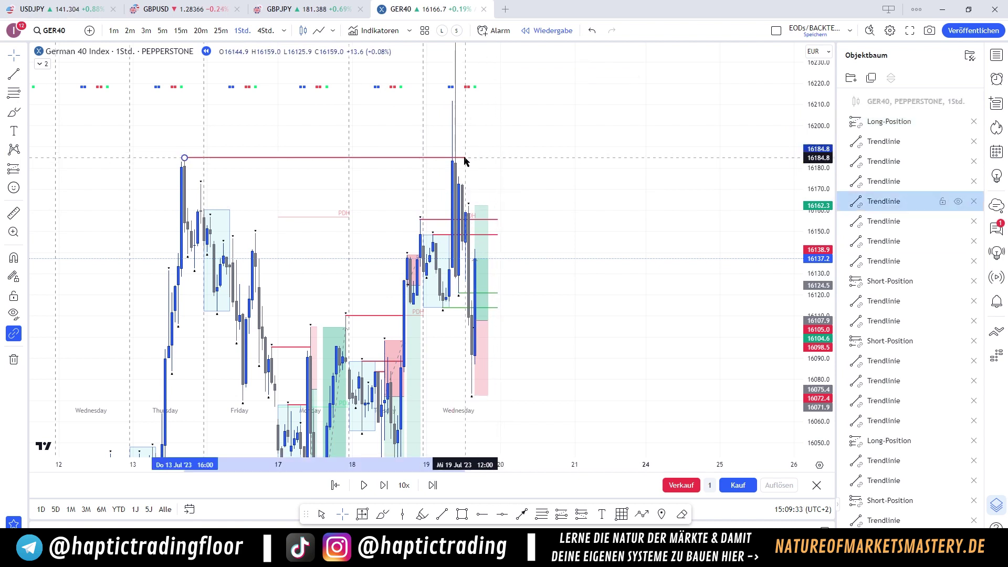
{"action": "left_click_drag", "start_coordinate": [497, 220], "coordinate": [456, 237]}
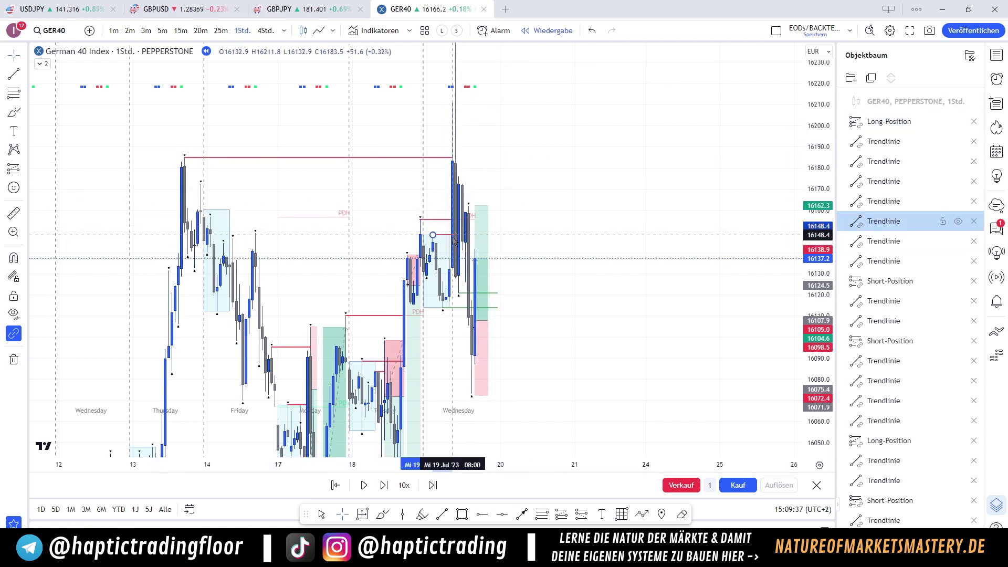
Draw a horizontal trendline at 16162.0 from Wednesday's last swing high to 22:00 on 19 July and colour it green
{"action": "left_click", "coordinate": [14, 73]}
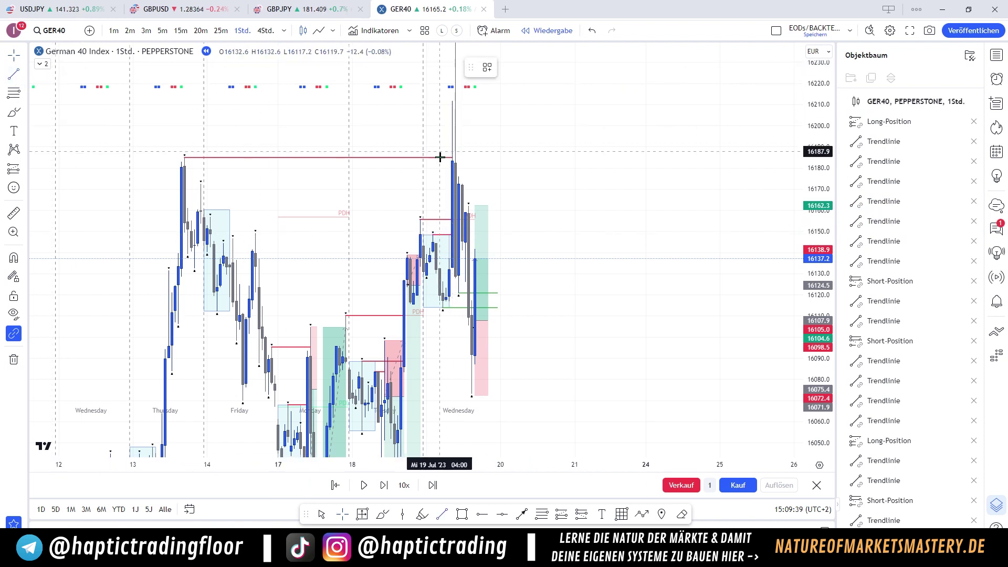
{"action": "left_click", "coordinate": [469, 206]}
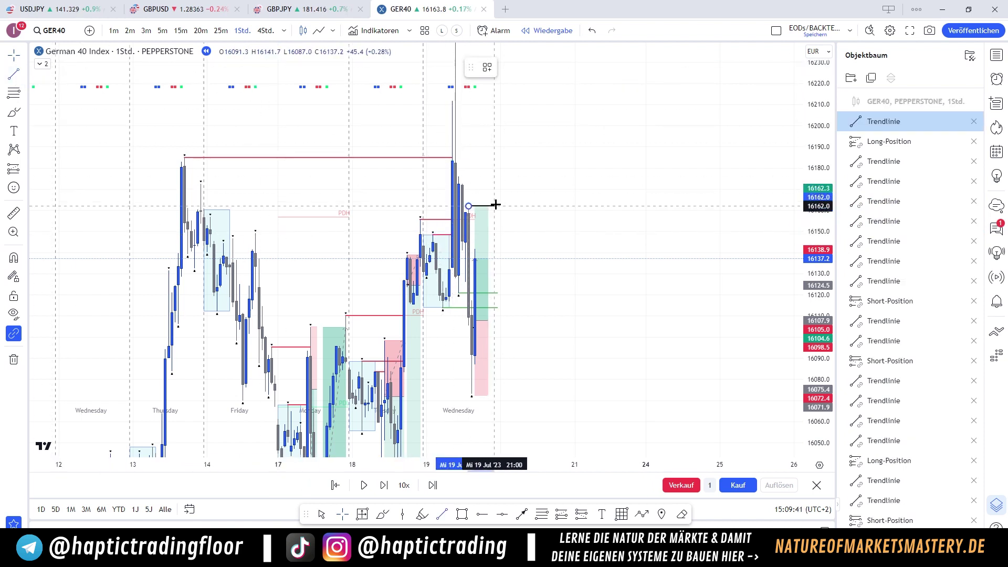
{"action": "left_click", "coordinate": [496, 205]}
{"action": "left_click", "coordinate": [507, 67]}
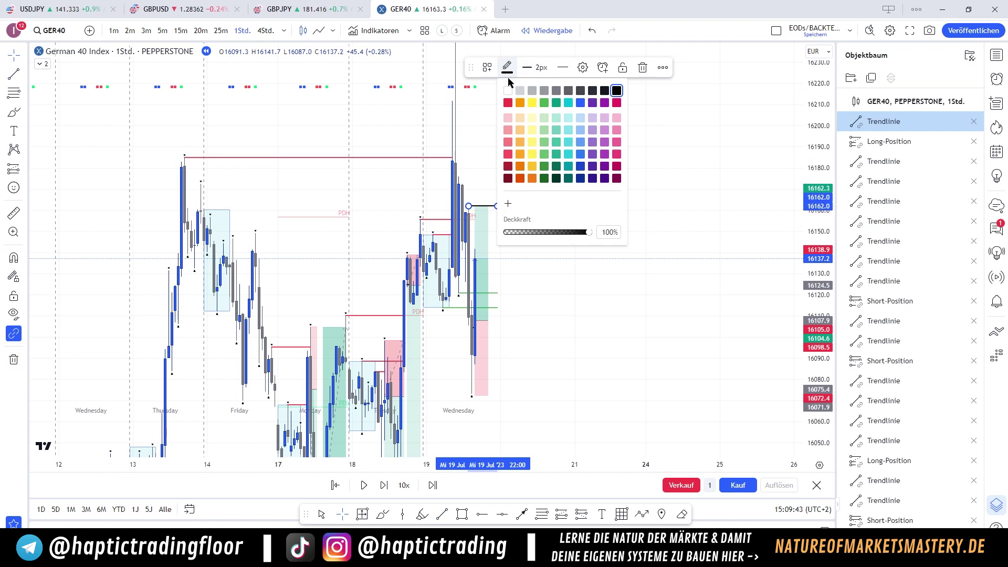
{"action": "left_click", "coordinate": [545, 154]}
{"action": "left_click", "coordinate": [535, 192]}
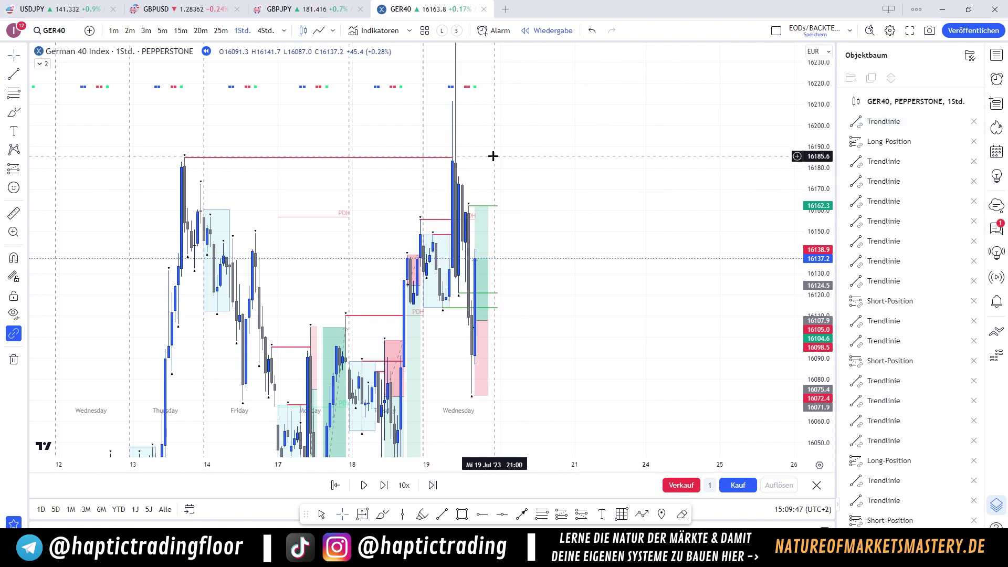
Examine the long position against the marked levels on the 5-minute chart and again on the 1-hour chart
{"action": "left_click", "coordinate": [166, 30]}
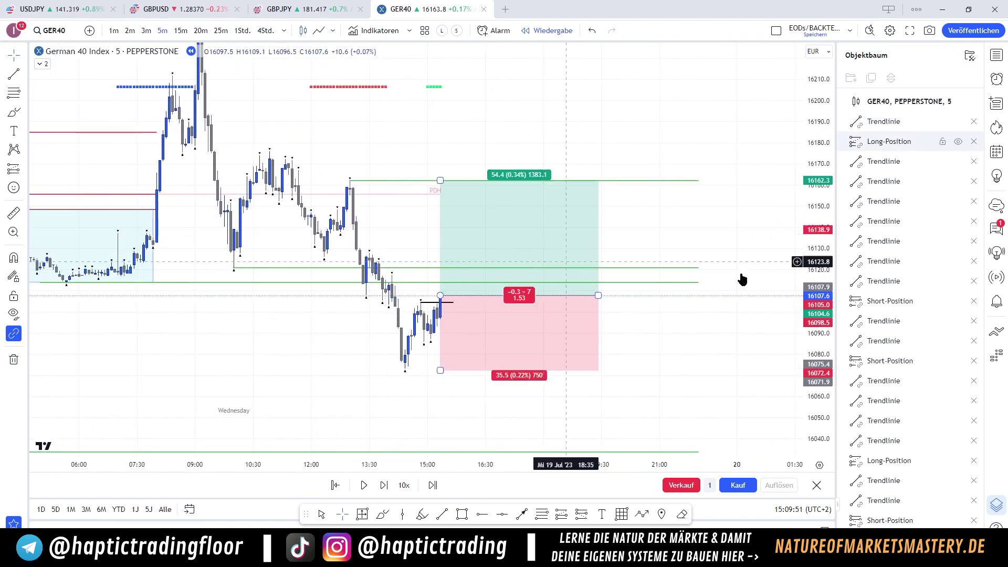
{"action": "left_click_drag", "start_coordinate": [813, 298], "coordinate": [812, 205]}
{"action": "scroll", "coordinate": [674, 226], "scroll_direction": "down", "scroll_amount": 2}
{"action": "left_click_drag", "start_coordinate": [463, 233], "coordinate": [428, 223]}
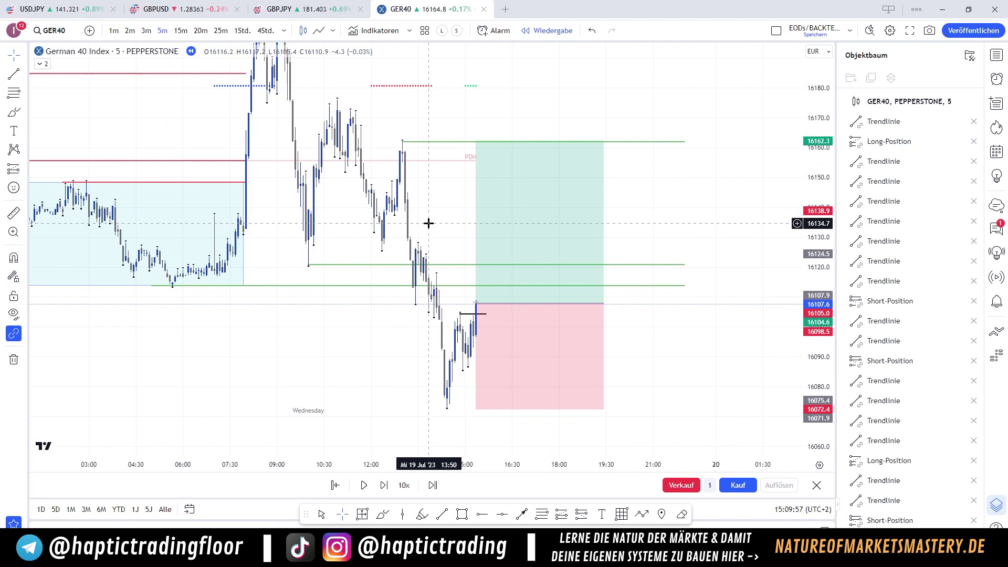
{"action": "left_click", "coordinate": [242, 31]}
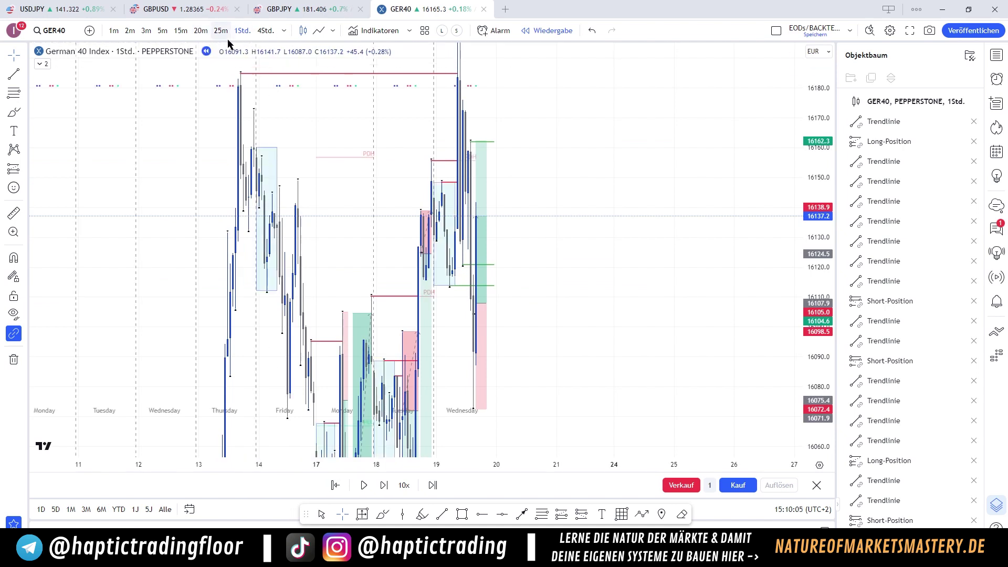
Try a target of 16161.9 for the long position on the 20-minute chart, and undo the change
{"action": "left_click", "coordinate": [200, 31]}
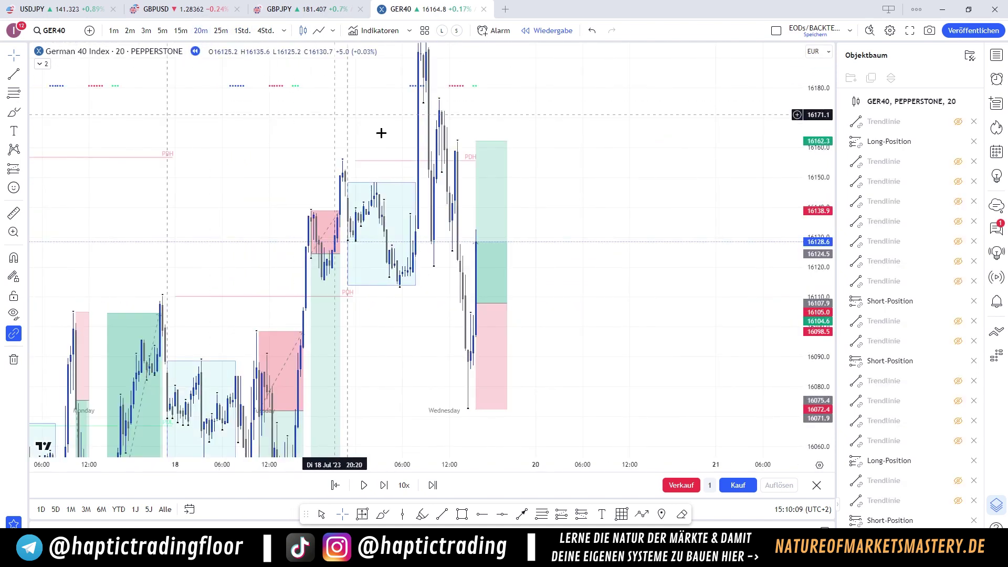
{"action": "mouse_move", "coordinate": [475, 141]}
{"action": "left_mouse_down"}
{"action": "mouse_move", "coordinate": [479, 214]}
{"action": "mouse_move", "coordinate": [475, 141]}
{"action": "left_mouse_up"}
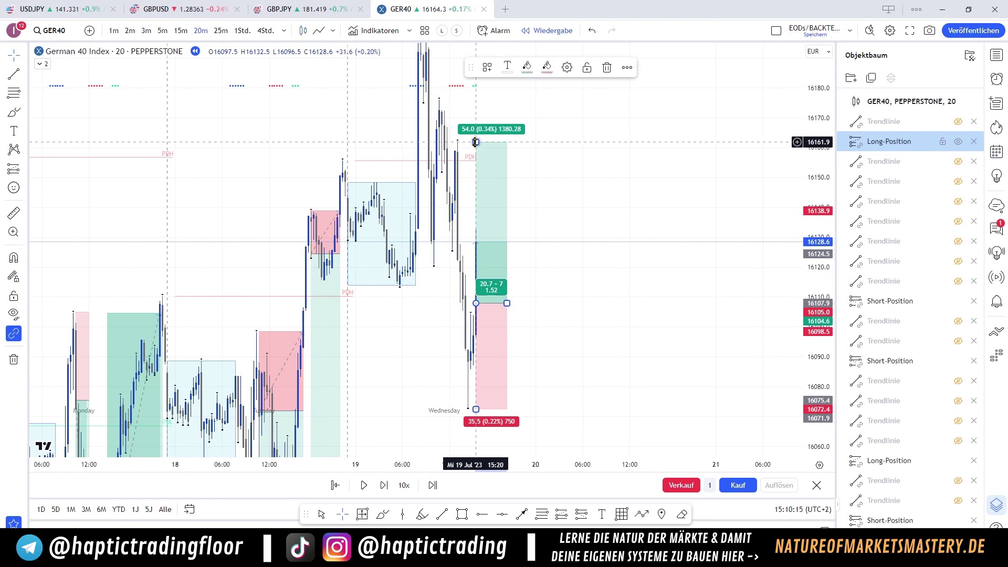
{"action": "key", "text": "ctrl+z"}
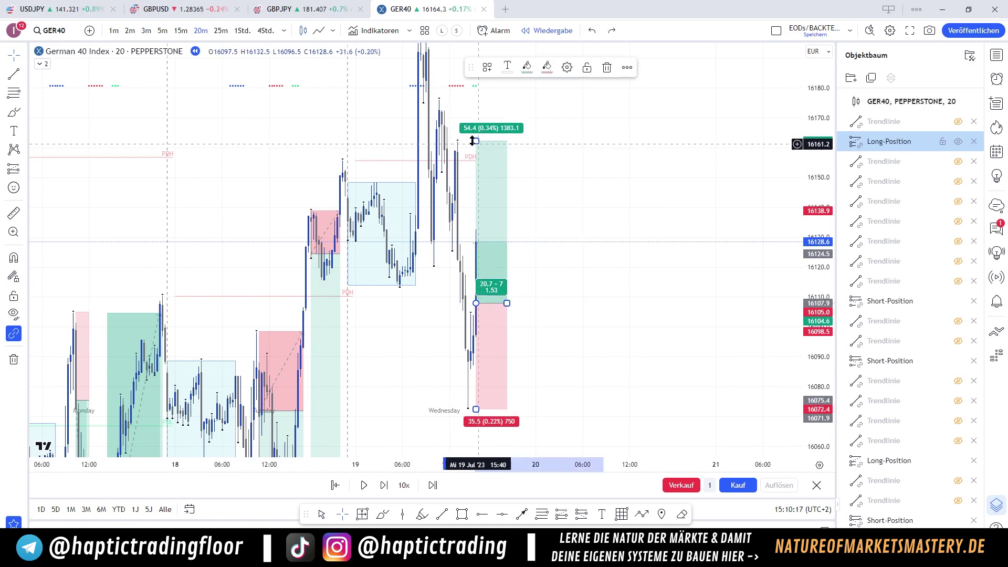
On the 5-minute chart, set the long position's target to 16154.9 just below the PDH line and advance the replay to about 19:15
{"action": "left_click", "coordinate": [162, 31]}
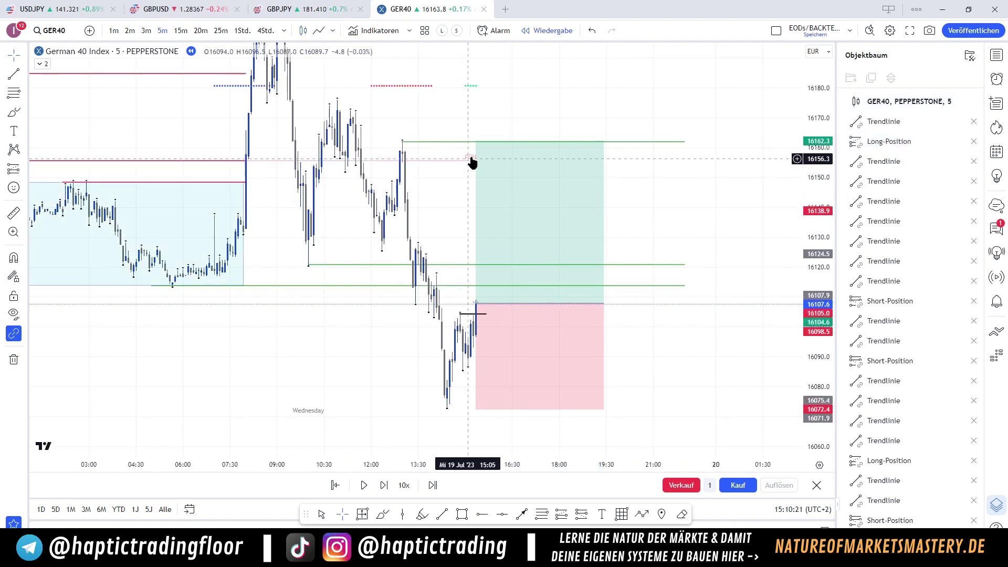
{"action": "left_click_drag", "start_coordinate": [475, 142], "coordinate": [475, 163]}
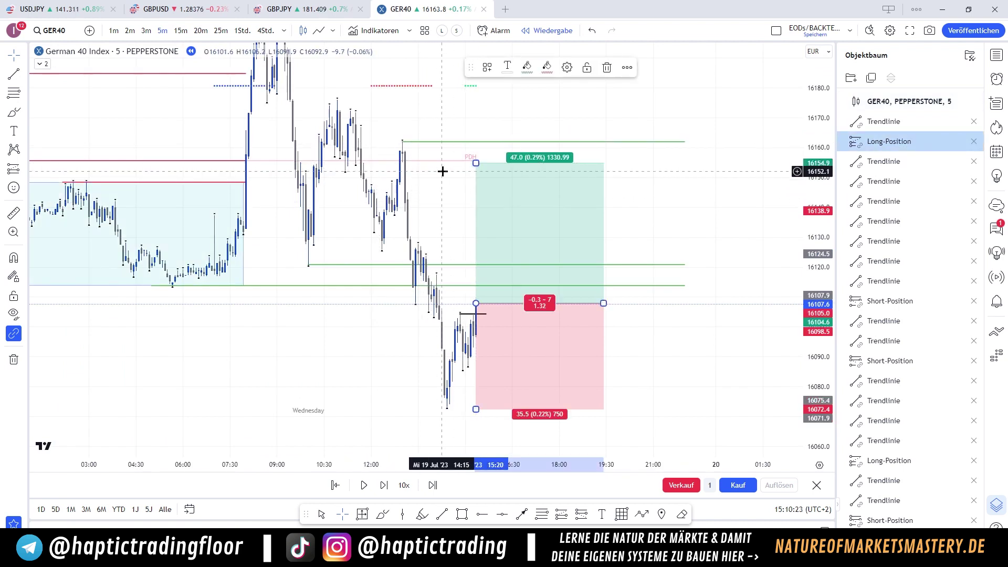
{"action": "left_click", "coordinate": [399, 167]}
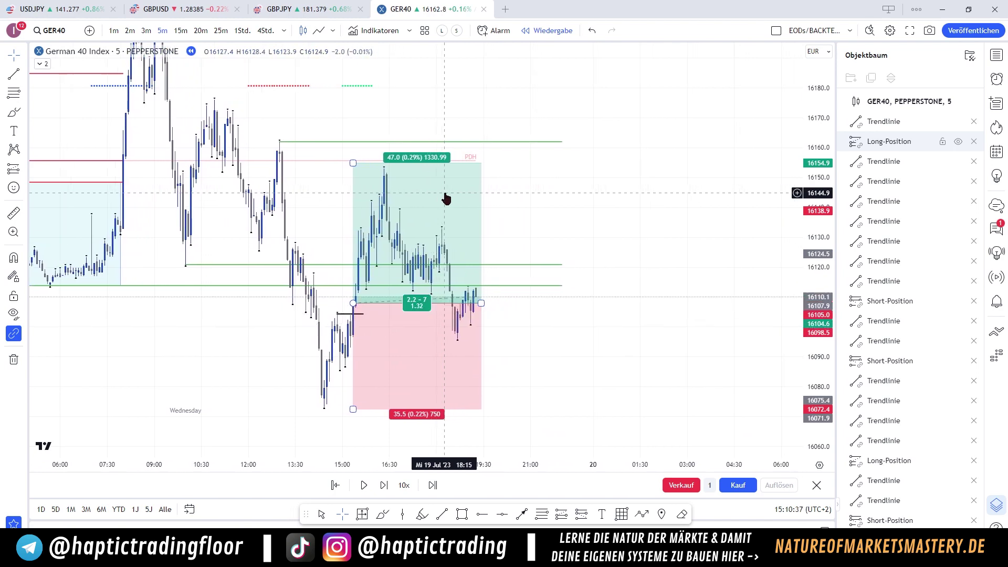
On the 1-hour chart, mark the newest swing low inside the long position with a horizontal green trendline at 16096.1
{"action": "left_click", "coordinate": [242, 31]}
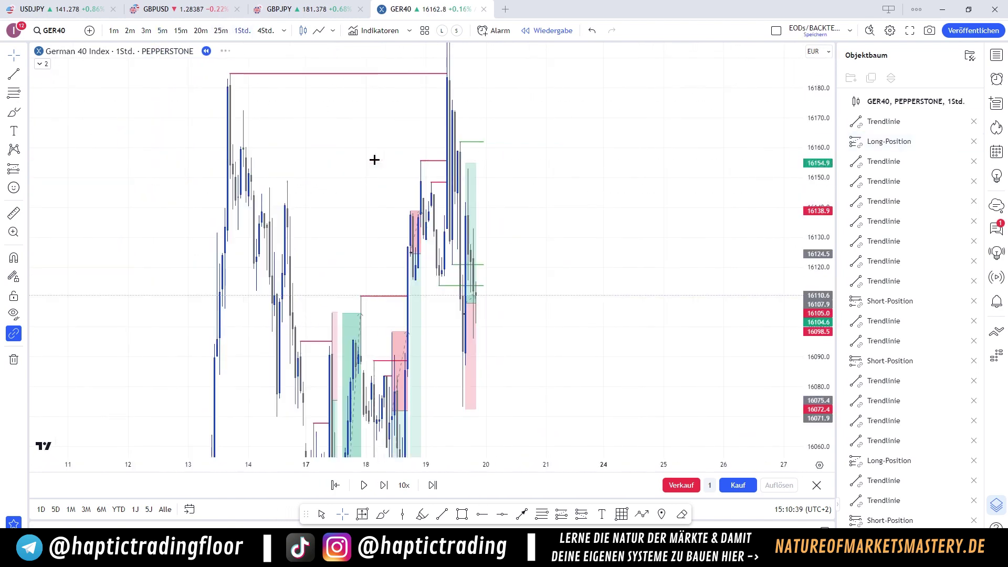
{"action": "scroll", "coordinate": [373, 168], "scroll_direction": "up", "scroll_amount": 4}
{"action": "left_click_drag", "start_coordinate": [404, 211], "coordinate": [504, 162]}
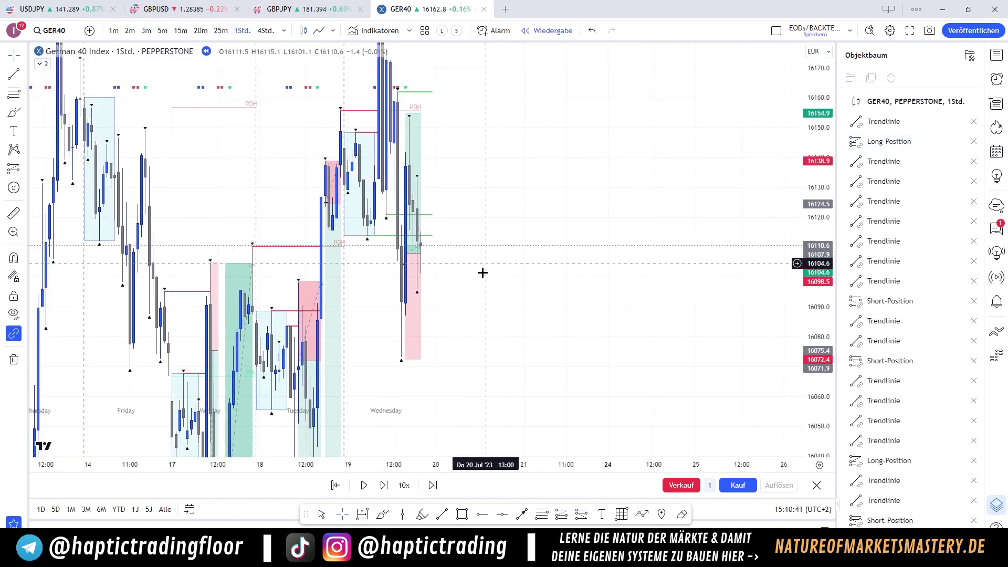
{"action": "left_click_drag", "start_coordinate": [482, 273], "coordinate": [478, 221]}
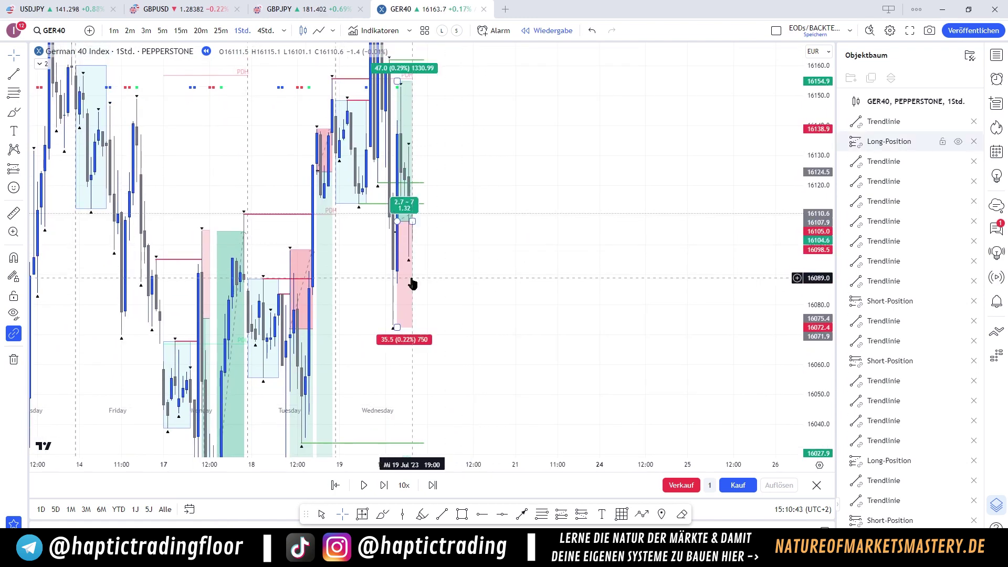
{"action": "left_click", "coordinate": [12, 73]}
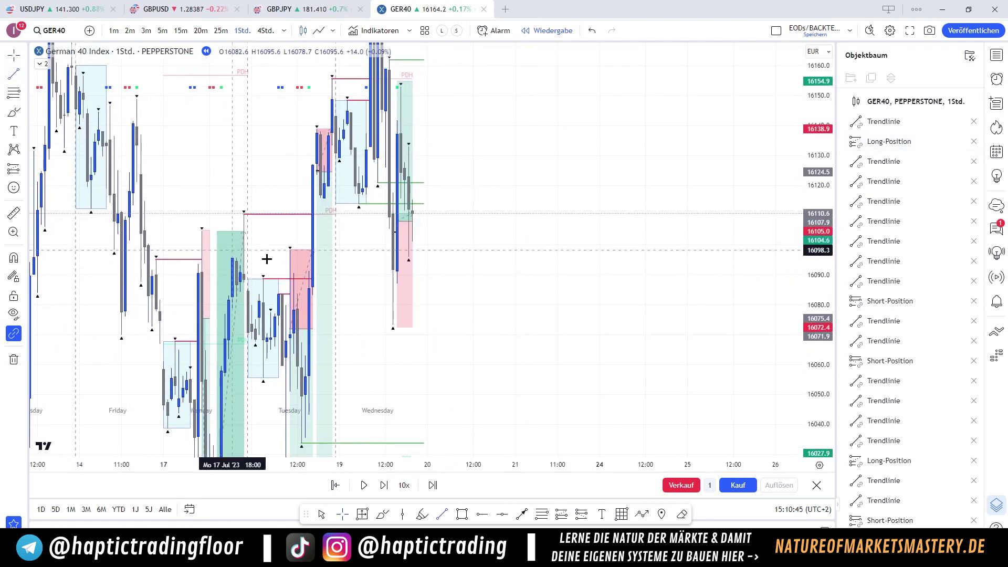
{"action": "left_click", "coordinate": [409, 277], "text": "ctrl"}
{"action": "left_click", "coordinate": [423, 256]}
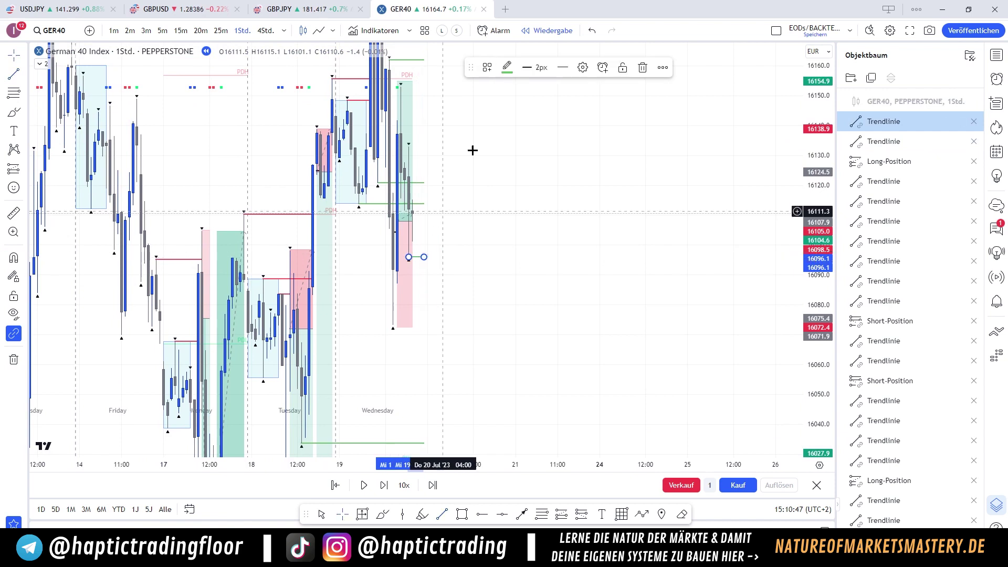
{"action": "left_click", "coordinate": [519, 194]}
Shorten the two broken green low-level trendlines on Wednesday, including the one at 16120.8, to end around 13:00
{"action": "left_click_drag", "start_coordinate": [421, 206], "coordinate": [391, 188]}
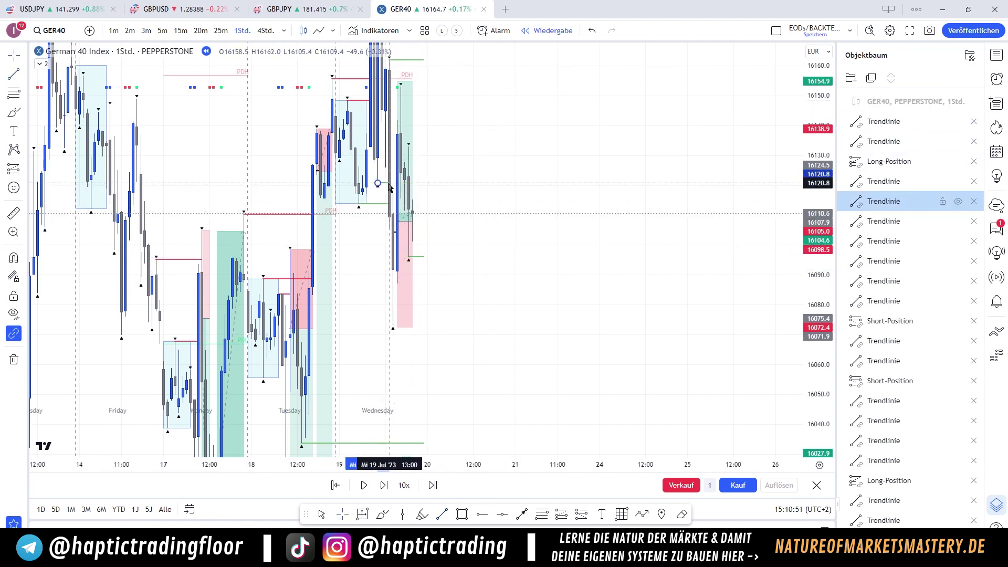
{"action": "left_click", "coordinate": [511, 231]}
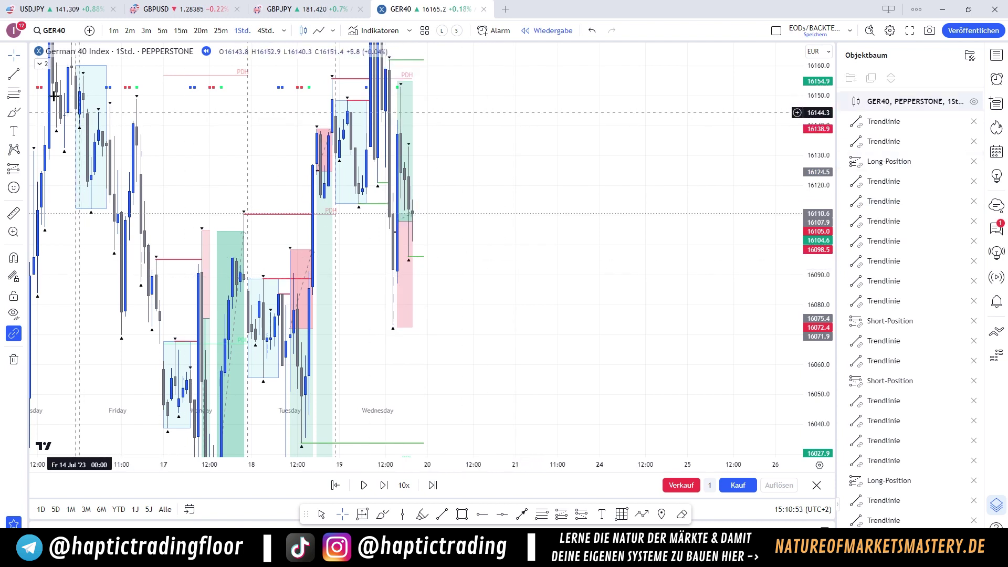
Draw a horizontal green trendline at 16073.2 from Wednesday's low towards the end of the trading day
{"action": "key", "text": "alt+t"}
{"action": "left_click", "coordinate": [393, 326]}
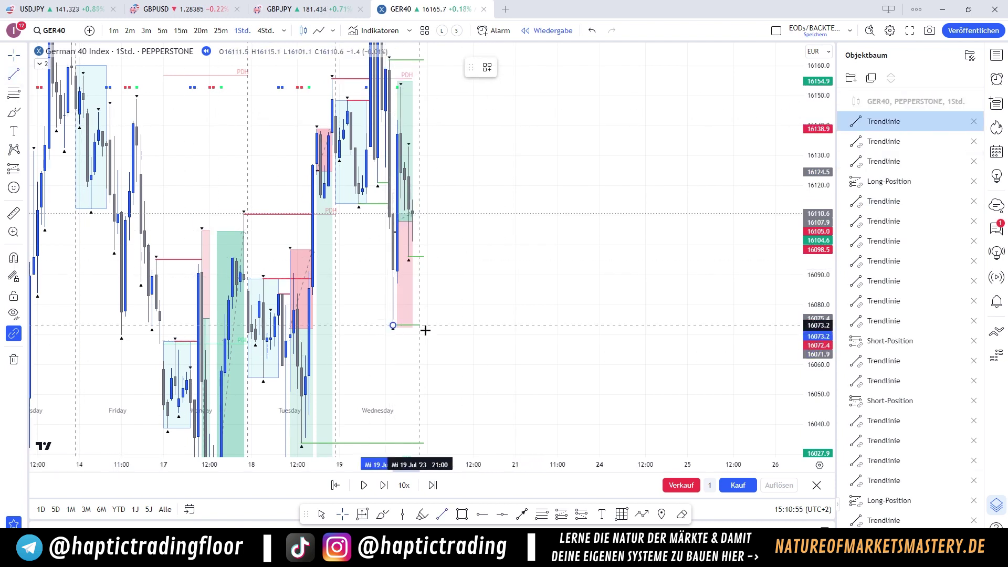
{"action": "key", "text": "Escape"}
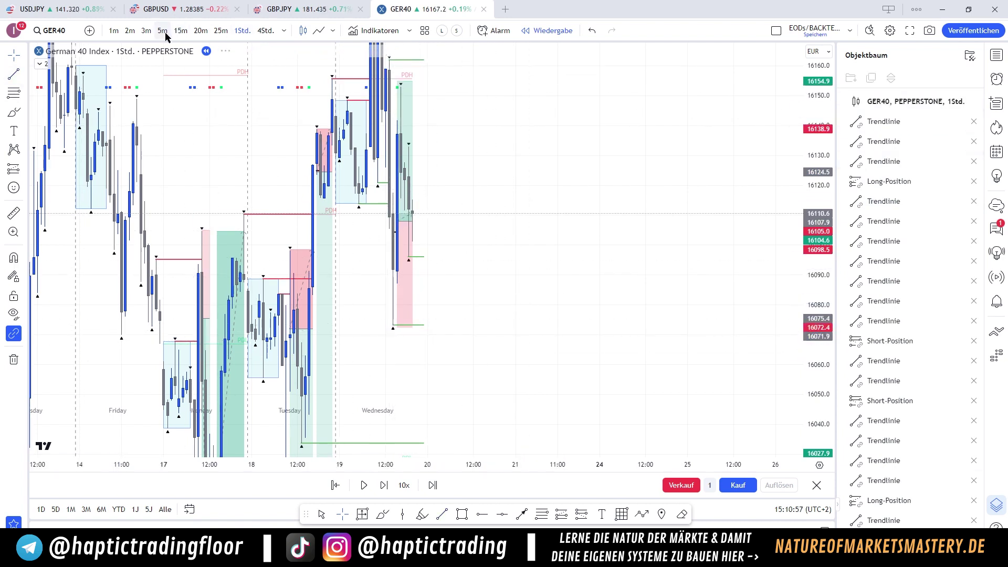
Advance the replay on the 5-minute chart past 22:00, and on the 1-hour chart to the 01:00 candle on 20 July
{"action": "left_click", "coordinate": [164, 31]}
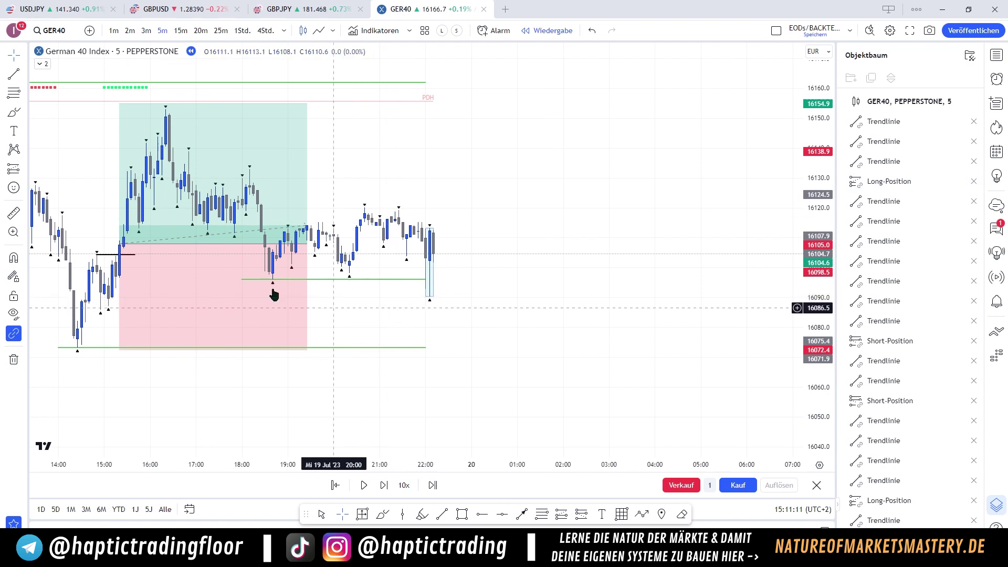
{"action": "left_click", "coordinate": [242, 31]}
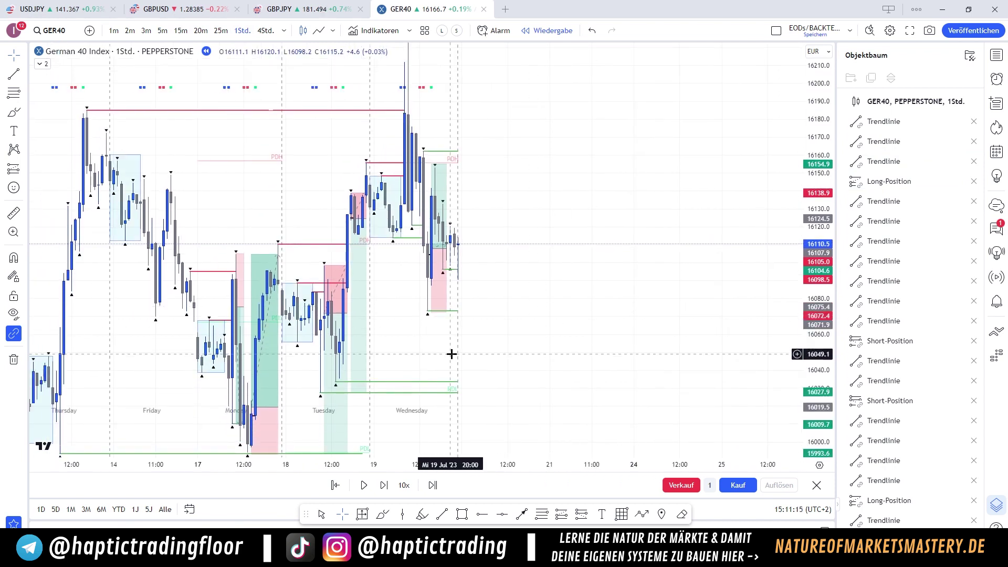
{"action": "key", "text": "shift+Right"}
{"action": "key", "text": "shift+Right"}
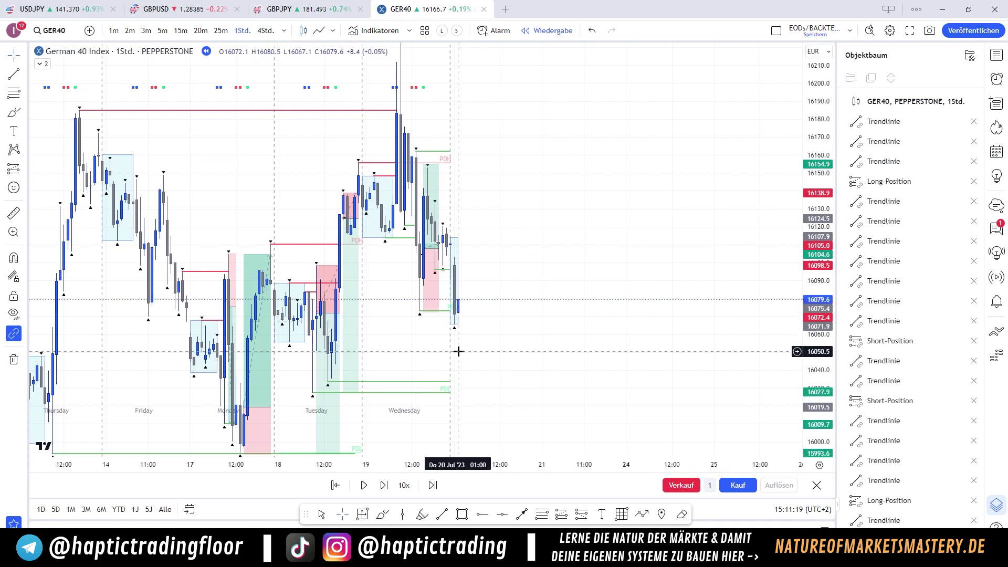
Extend the long position to 20 July 00:00 and raise its target to 16162.1
{"action": "left_click", "coordinate": [447, 251]}
{"action": "left_click_drag", "start_coordinate": [451, 247], "coordinate": [454, 248]}
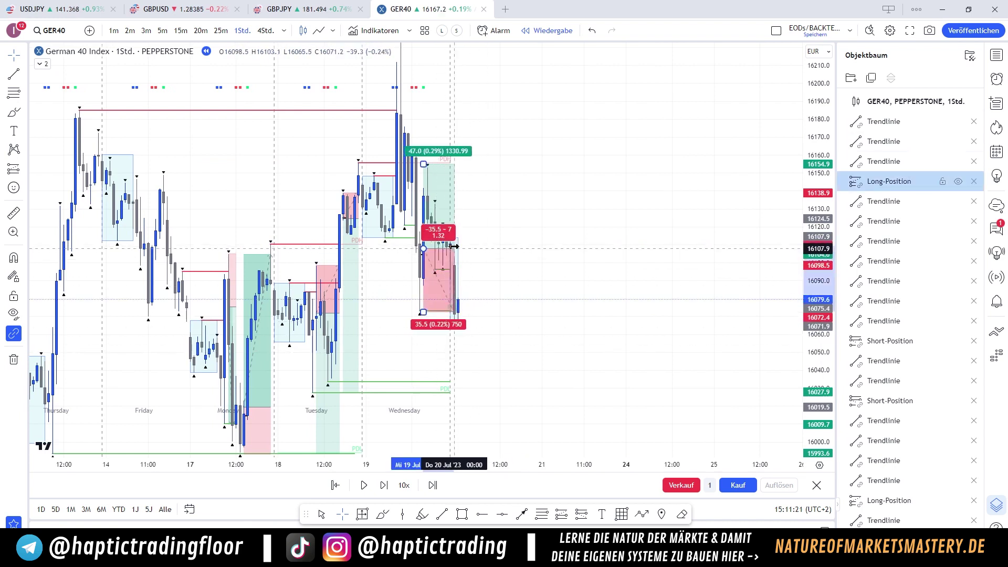
{"action": "left_click_drag", "start_coordinate": [423, 164], "coordinate": [425, 159]}
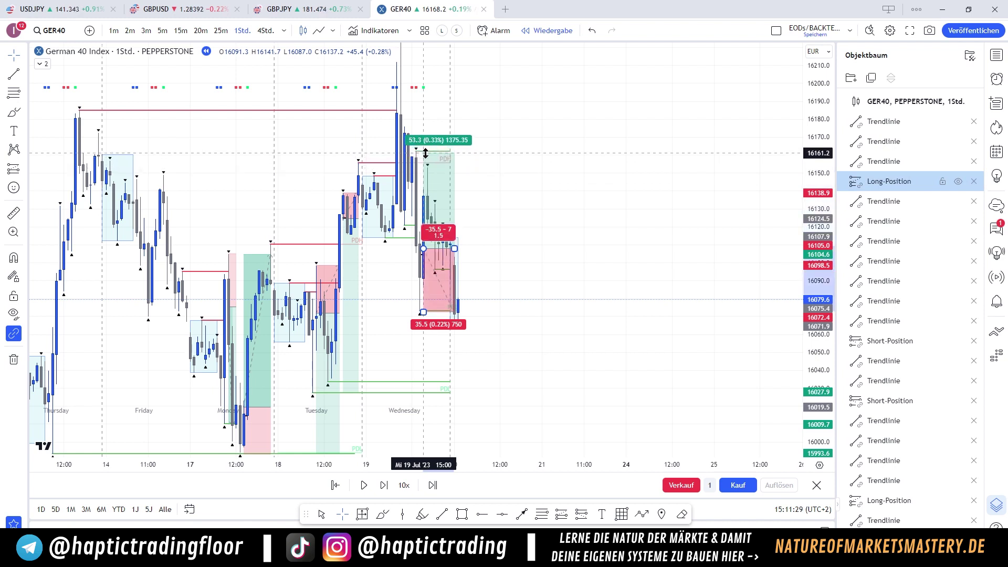
{"action": "left_click", "coordinate": [495, 187]}
{"action": "left_click_drag", "start_coordinate": [507, 256], "coordinate": [543, 250]}
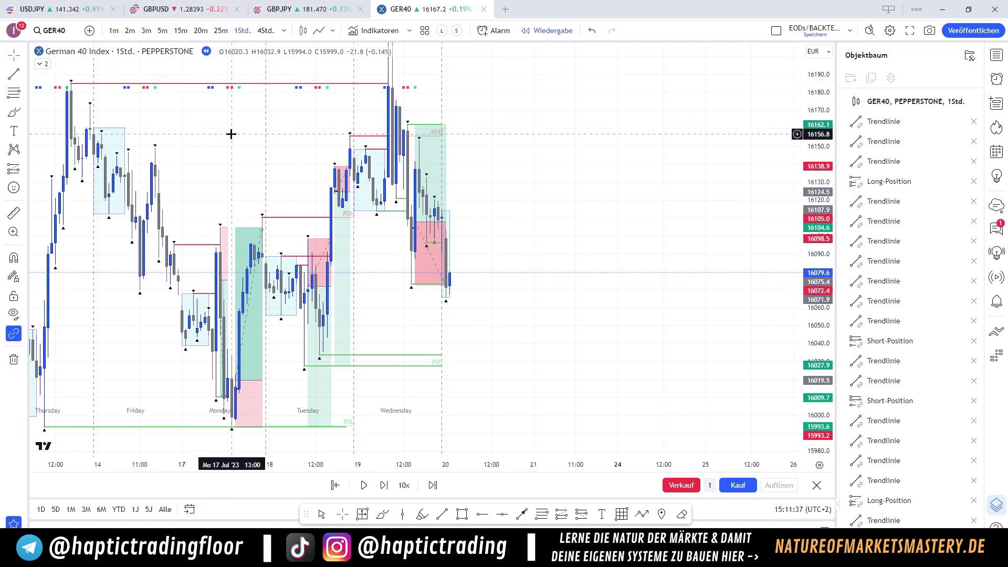
Advance the 1-hour replay bar by bar to the morning of Thursday 20 July
{"action": "left_click", "coordinate": [330, 217]}
{"action": "left_click", "coordinate": [377, 226]}
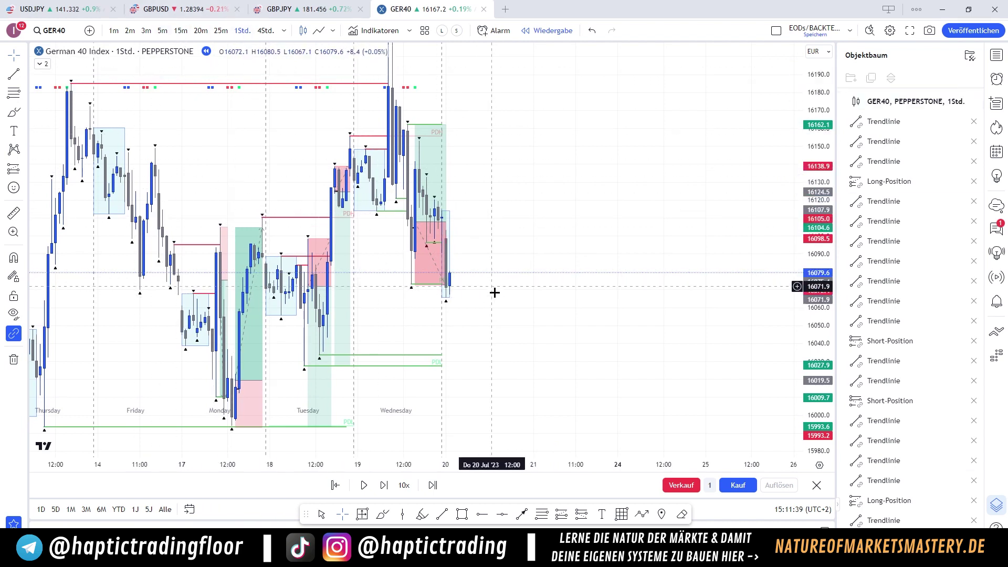
{"action": "key", "text": "shift+Right"}
{"action": "key", "text": "shift+Right"}
{"action": "key", "text": "shift+Right"}
{"action": "key", "text": "shift+Right"}
{"action": "key", "text": "shift+Right"}
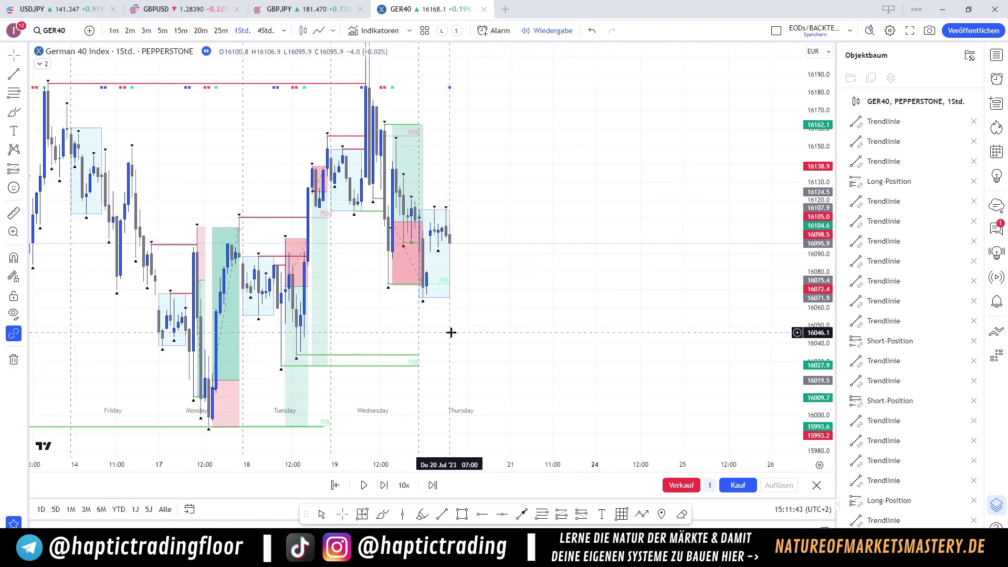
{"action": "key", "text": "shift+Right"}
Extend the upper green Tuesday-low line to 20 July 22:00 and draw a red trendline at 16114.5 from the 03:00 high to 22:00
{"action": "left_click_drag", "start_coordinate": [391, 339], "coordinate": [482, 342]}
{"action": "left_click", "coordinate": [490, 298]}
{"action": "left_click", "coordinate": [14, 74]}
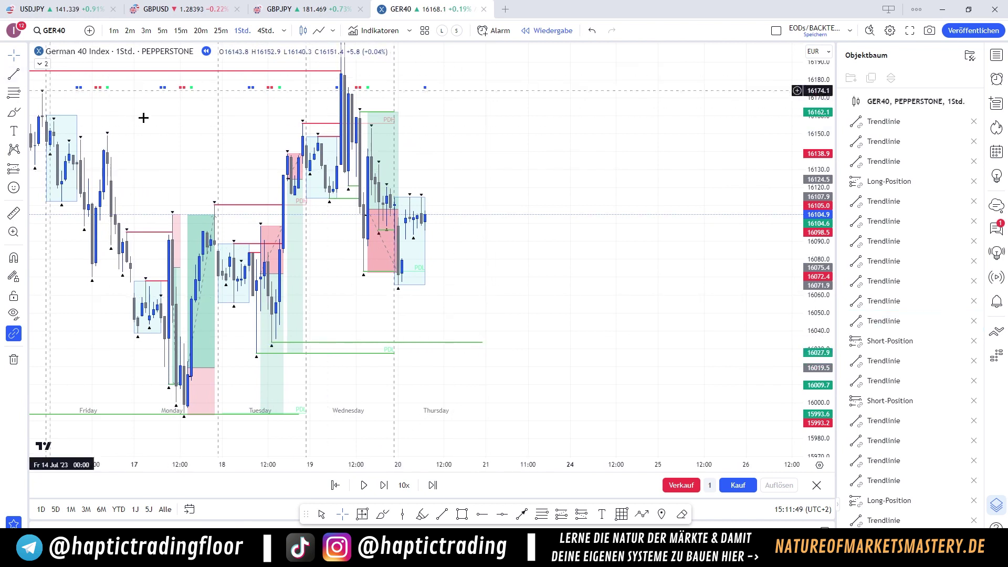
{"action": "left_click", "coordinate": [409, 197]}
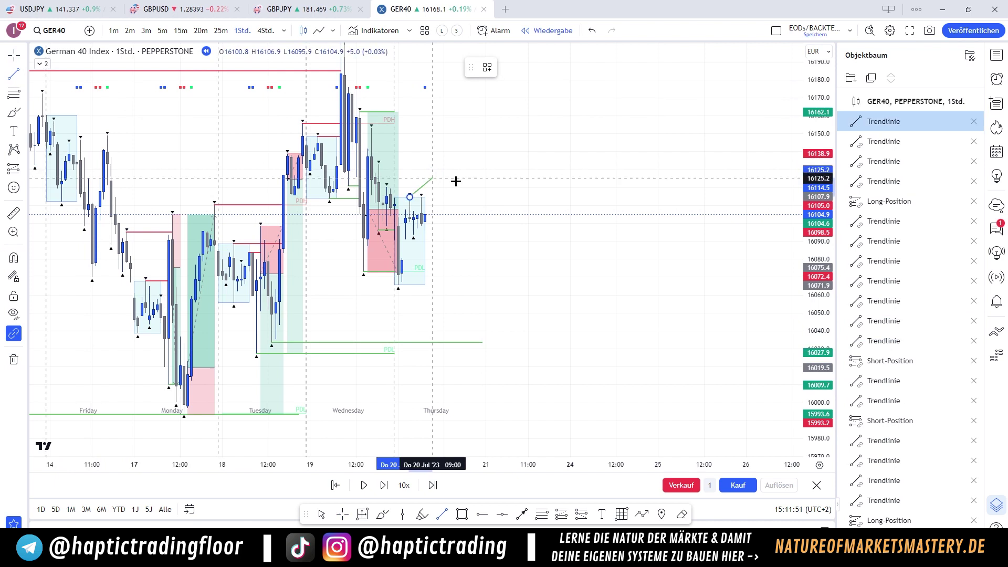
{"action": "left_click", "coordinate": [482, 190]}
{"action": "left_click", "coordinate": [506, 67]}
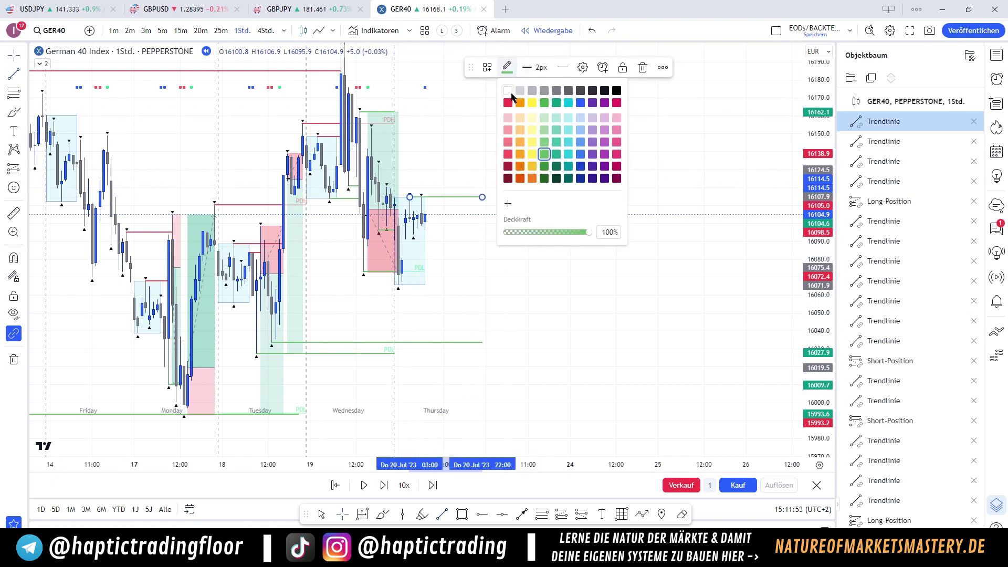
{"action": "left_click", "coordinate": [509, 166]}
{"action": "left_click", "coordinate": [562, 218]}
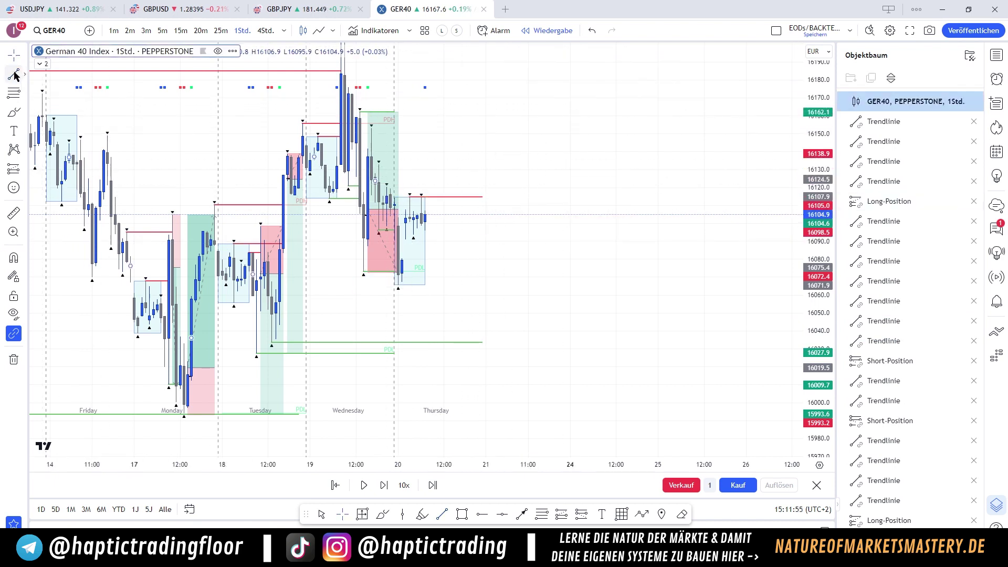
Draw a horizontal green trendline at 16093.7 from the 04:00 low on 20 July to 22:00
{"action": "key", "text": "ctrl"}
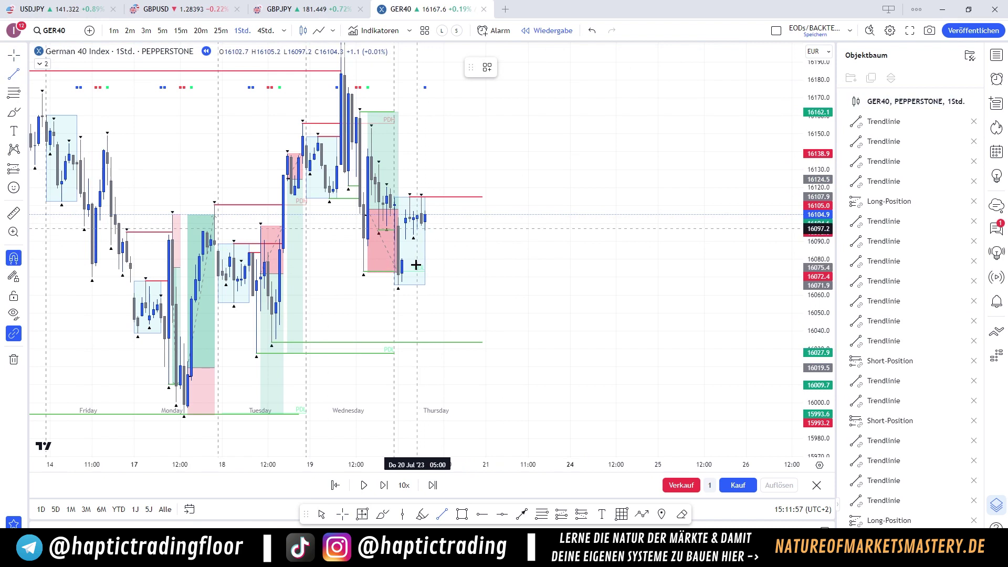
{"action": "left_click", "coordinate": [414, 235]}
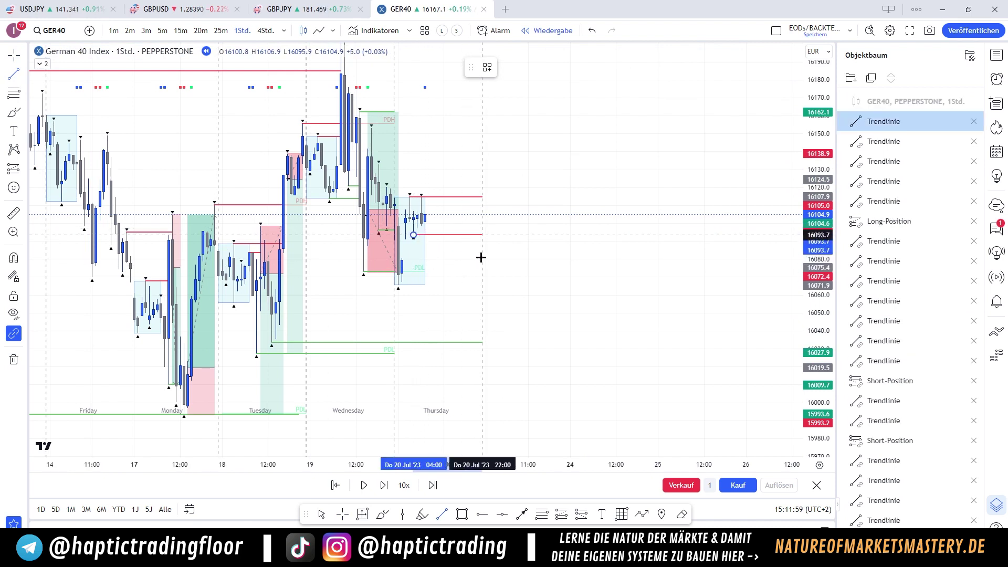
{"action": "left_click", "coordinate": [481, 257]}
{"action": "left_click", "coordinate": [507, 68]}
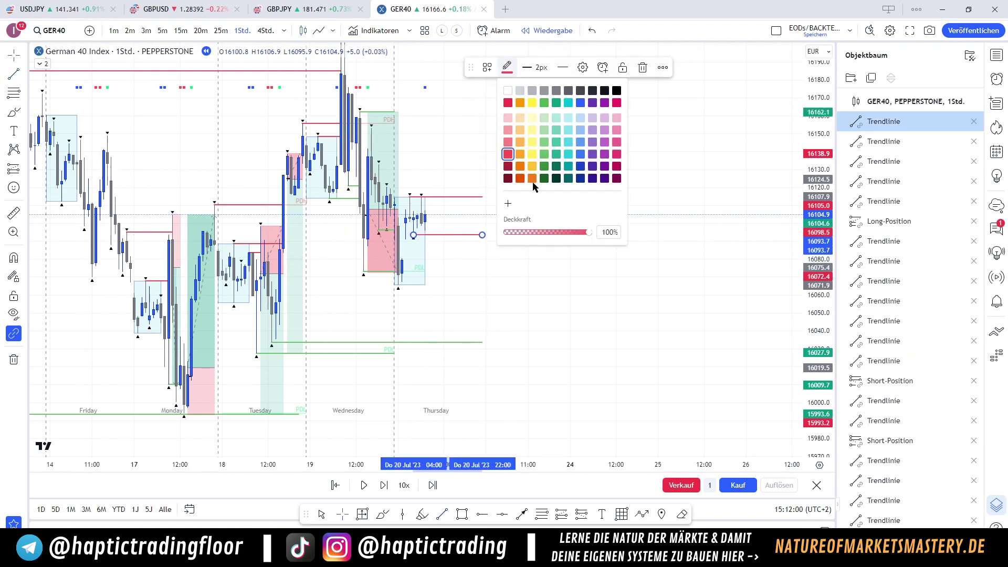
{"action": "left_click", "coordinate": [546, 158]}
{"action": "left_click", "coordinate": [494, 302]}
Draw a horizontal green trendline at 16065.5 from the 00:00 low on 20 July towards the end of the trading day
{"action": "left_click", "coordinate": [12, 74]}
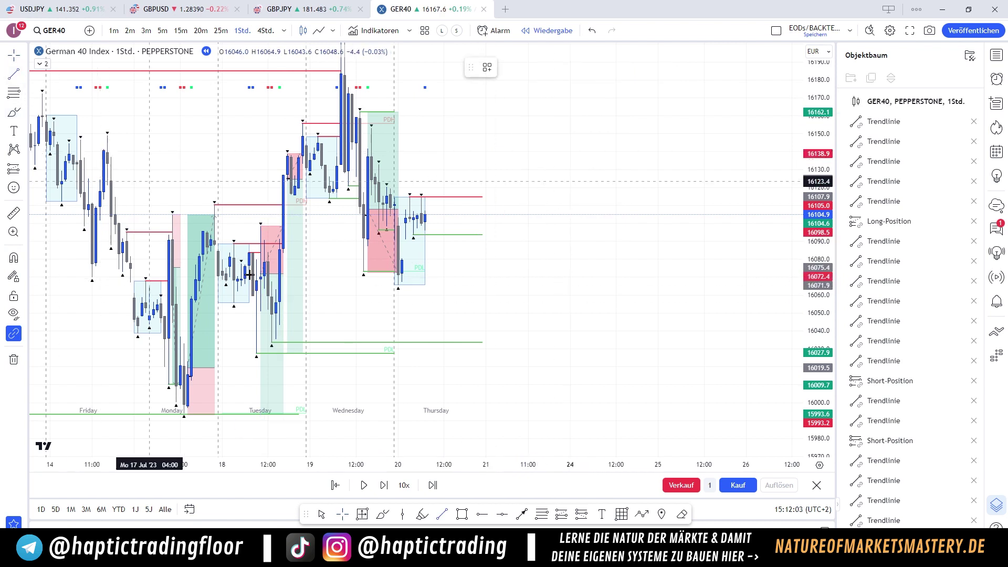
{"action": "left_click", "coordinate": [398, 285]}
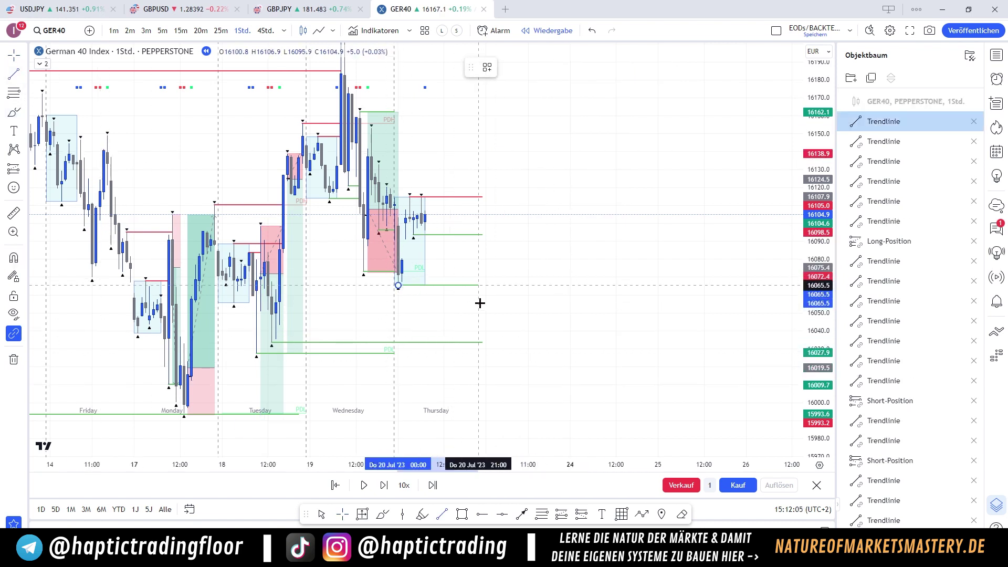
{"action": "left_click", "coordinate": [483, 302], "text": "shift"}
{"action": "left_click_drag", "start_coordinate": [511, 285], "coordinate": [518, 317]}
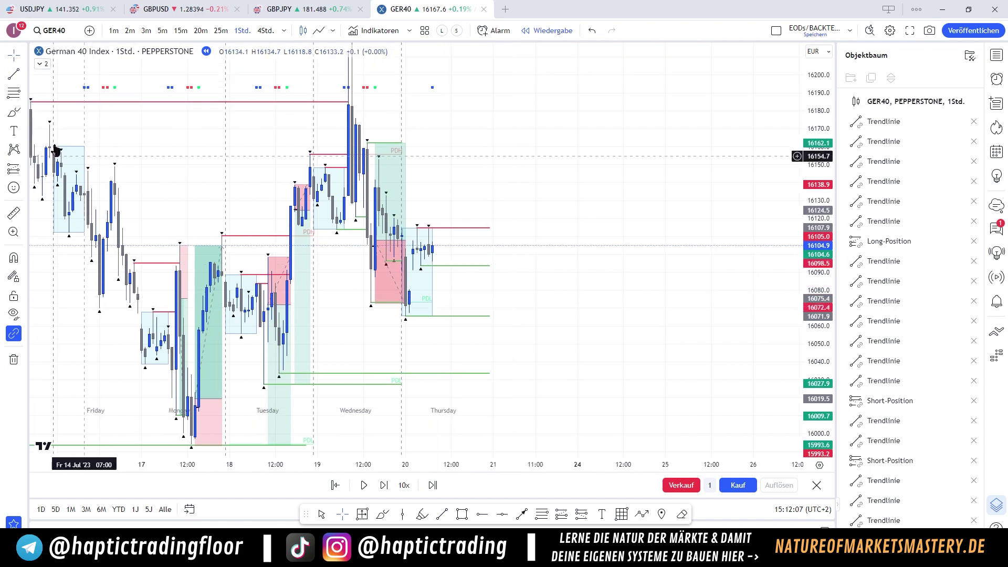
Draw a horizontal red trendline at 16132.9 from the 18:00 high on 19 July to 20 July 22:00
{"action": "left_click", "coordinate": [13, 76]}
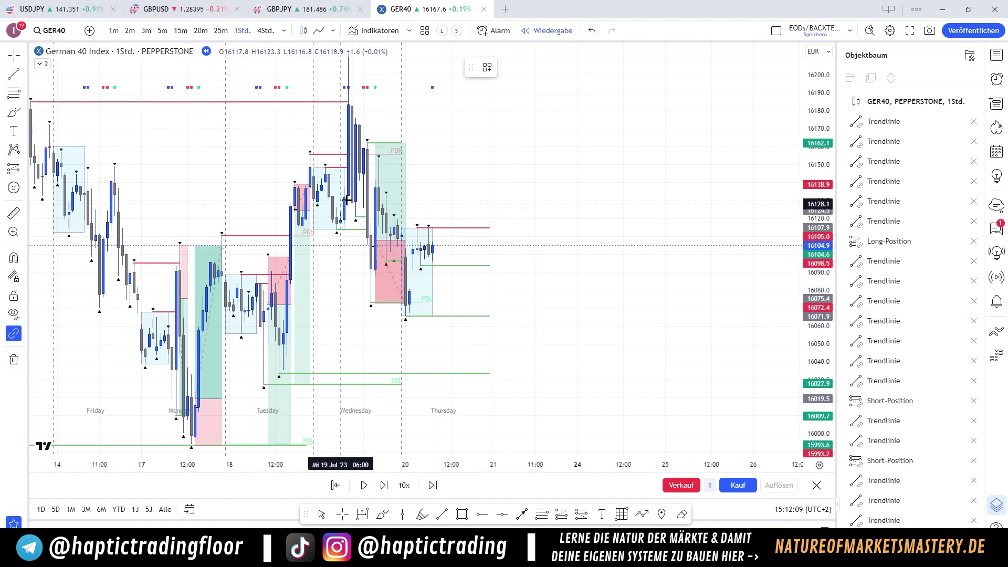
{"action": "left_click", "coordinate": [389, 185]}
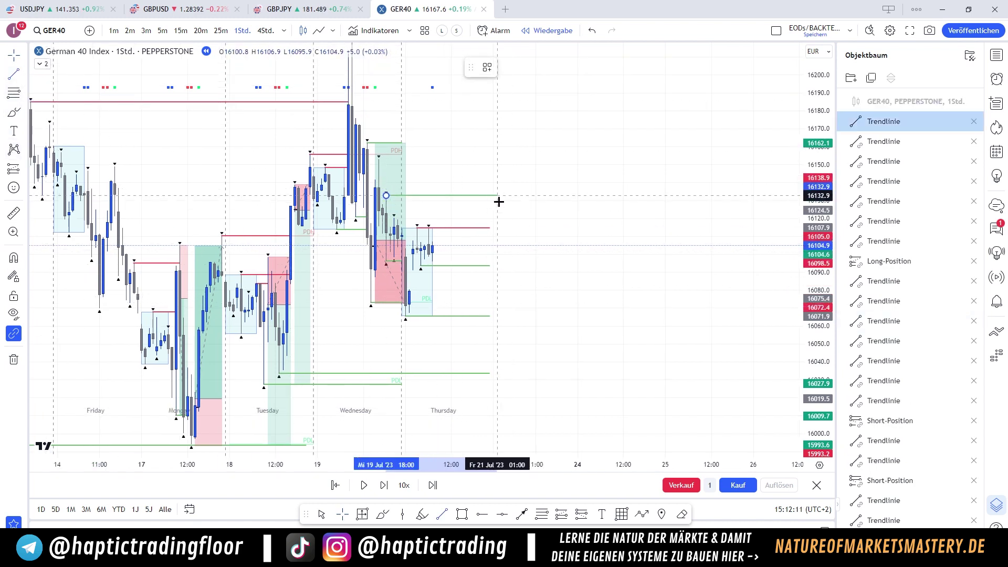
{"action": "left_click", "coordinate": [490, 202]}
{"action": "left_click", "coordinate": [507, 67]}
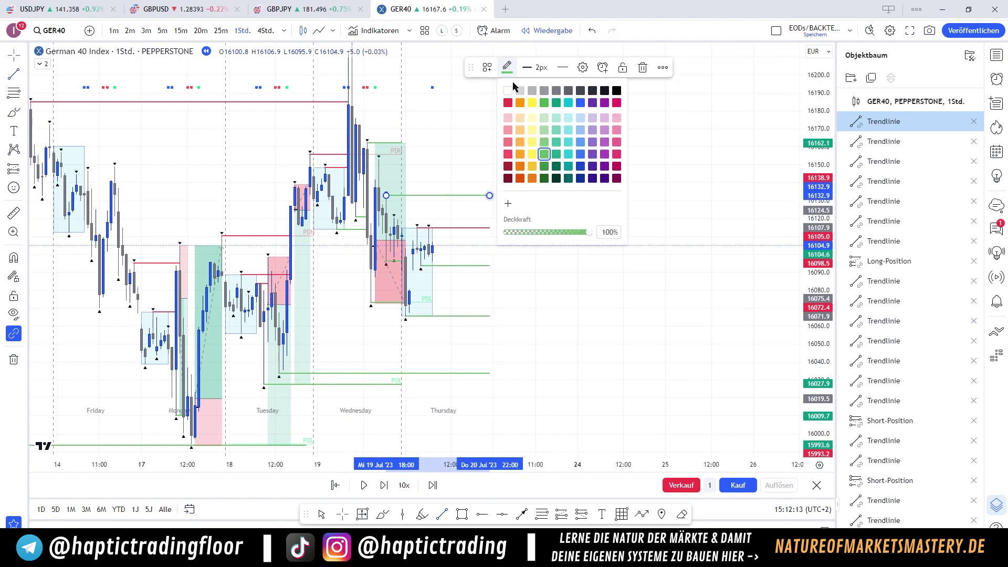
{"action": "left_click", "coordinate": [508, 154]}
Draw a horizontal red trendline at 16120.1 from the 20:00 high on 19 July towards the end of 20 July
{"action": "left_click", "coordinate": [13, 74]}
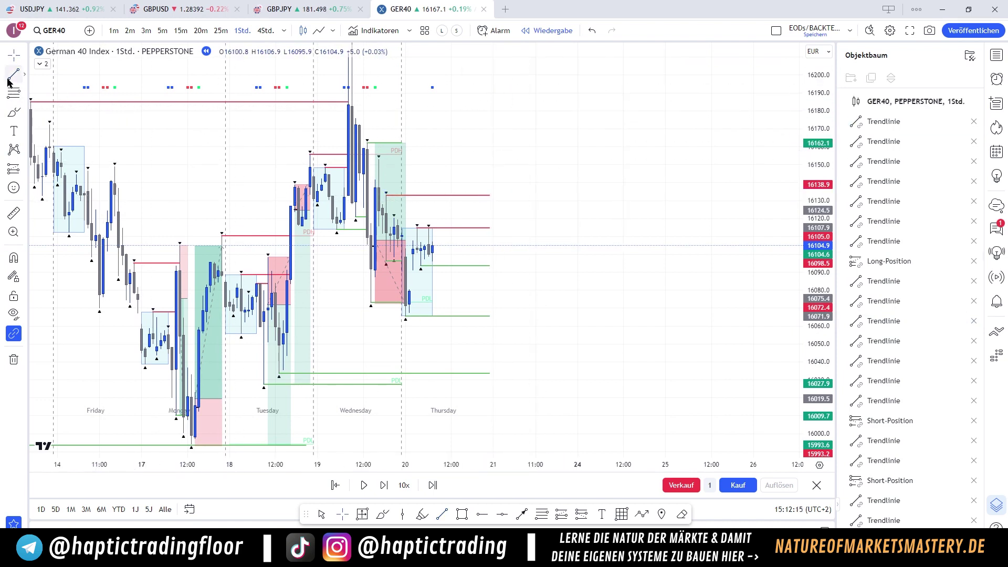
{"action": "key", "text": "ctrl"}
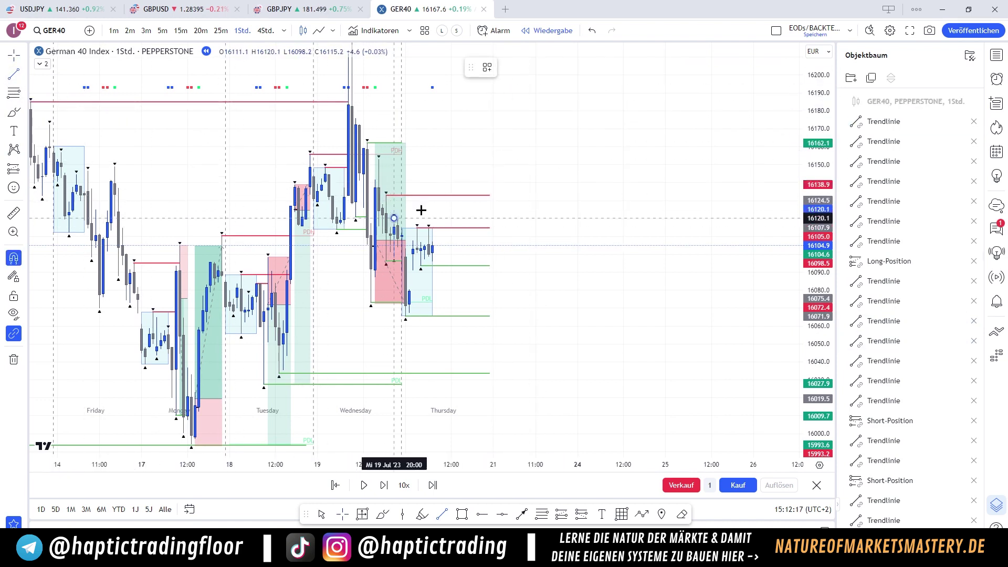
{"action": "left_click_drag", "start_coordinate": [421, 210], "coordinate": [486, 219]}
{"action": "left_click", "coordinate": [490, 219]}
{"action": "left_click", "coordinate": [555, 276]}
Switch the chart to 5 minutes and advance the replay bar by bar past 08:00 on 20 July
{"action": "left_click_drag", "start_coordinate": [549, 259], "coordinate": [553, 211]}
{"action": "key", "text": "5"}
{"action": "key", "text": "Return"}
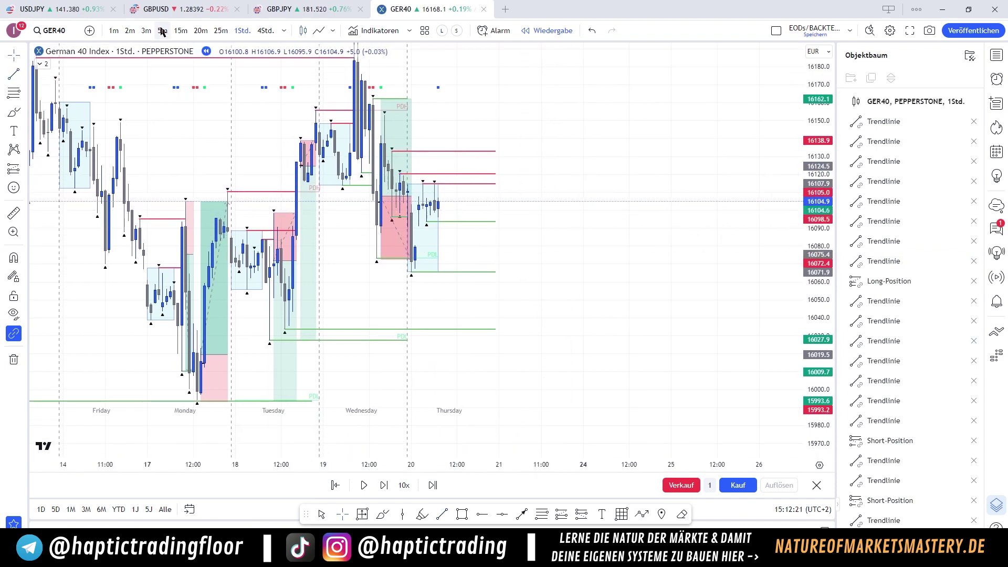
{"action": "scroll", "coordinate": [555, 247], "scroll_direction": "down", "scroll_amount": 5}
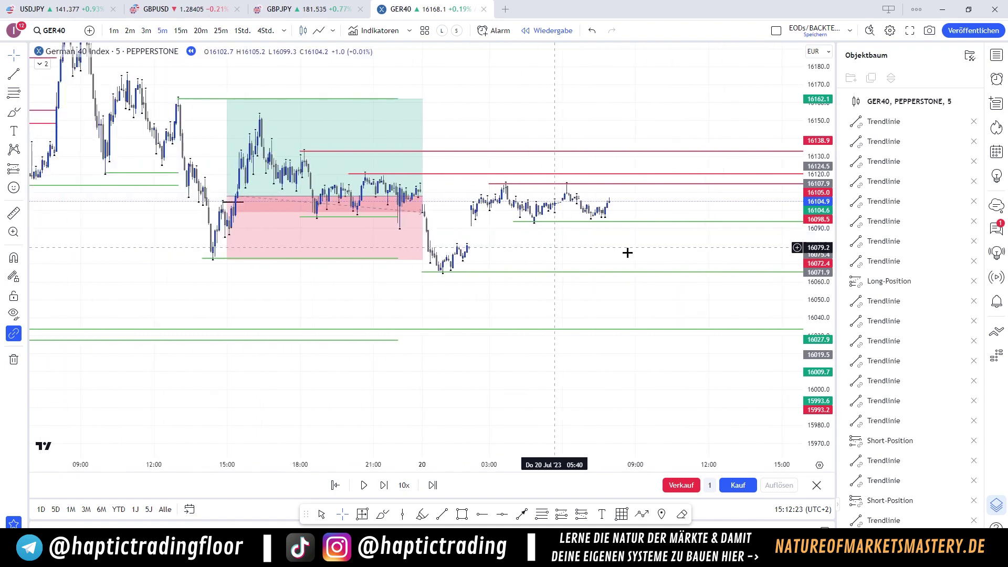
{"action": "left_click_drag", "start_coordinate": [654, 244], "coordinate": [609, 254]}
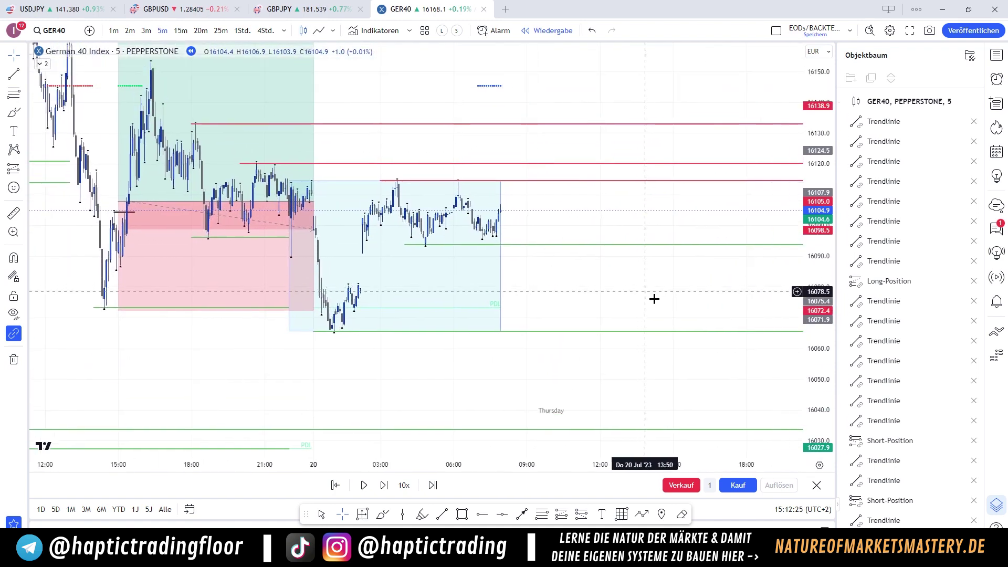
{"action": "key", "text": "shift+Right"}
{"action": "key", "text": "shift+Right"}
{"action": "key", "text": "shift+Right"}
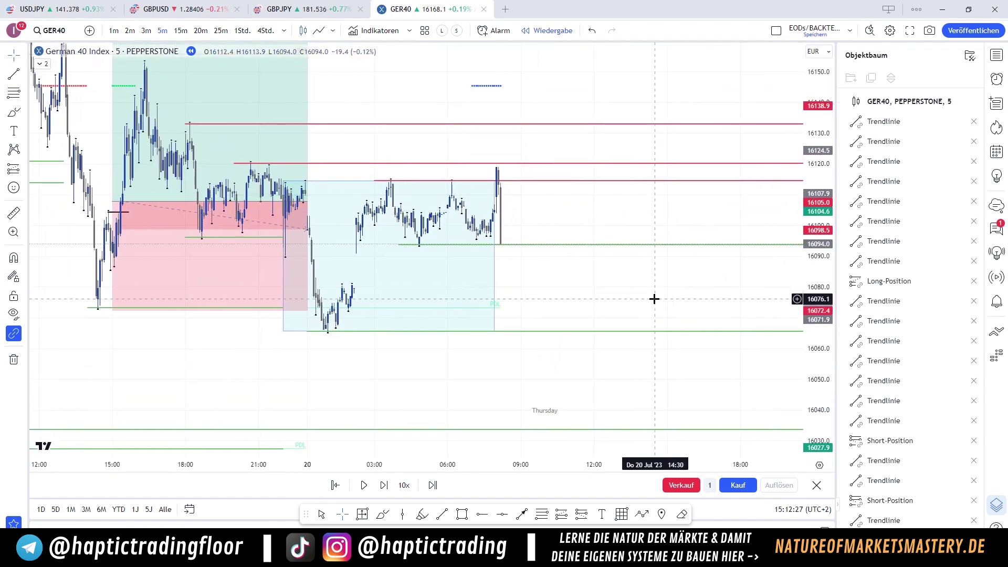
{"action": "key", "text": "shift+Right"}
{"action": "key", "text": "shift+Right"}
{"action": "key", "text": "shift+Right"}
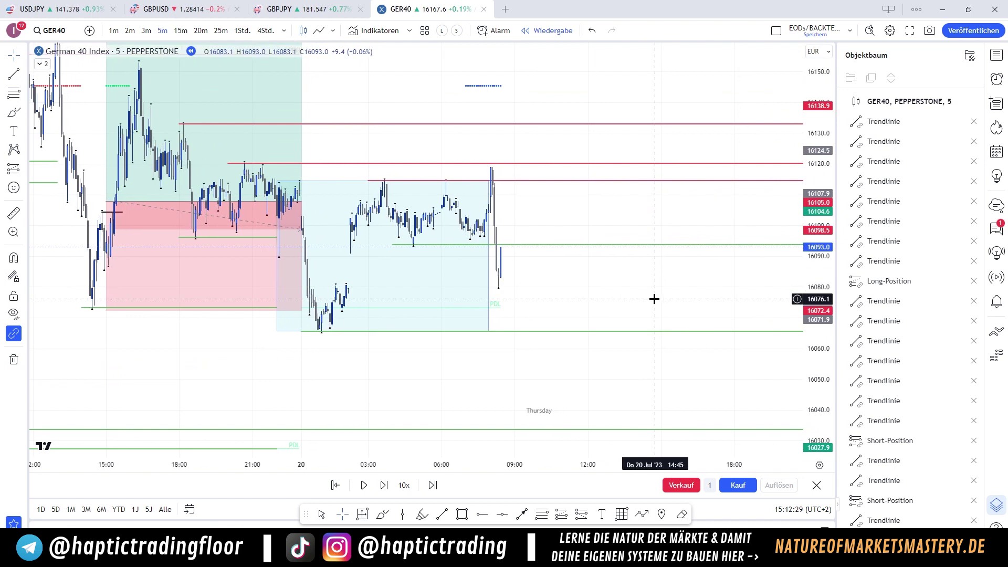
Delete the red trendline at 16114.5 along the top of the blue overnight session box
{"action": "left_click", "coordinate": [515, 182]}
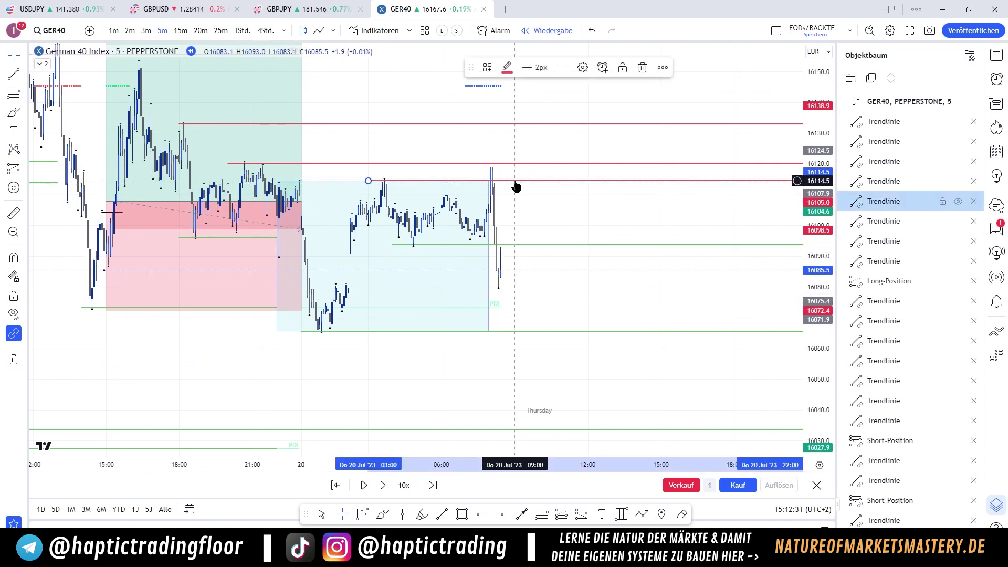
{"action": "double_click", "coordinate": [515, 182]}
{"action": "key", "text": "Escape"}
{"action": "key", "text": "Delete"}
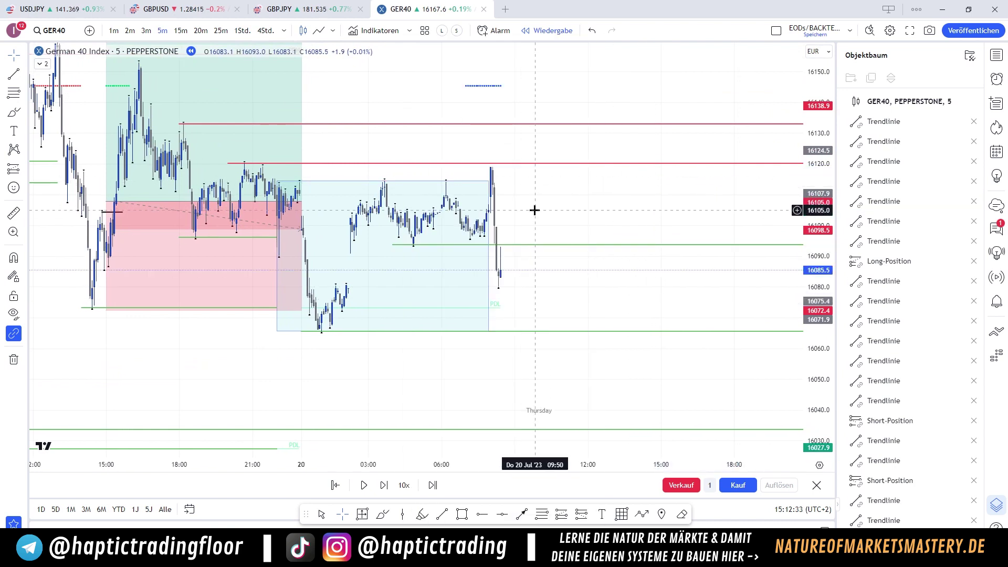
Shorten the green 16093.7 trendline so it ends where price broke through it, shortly after 08:00 on 20 July
{"action": "left_click", "coordinate": [510, 244]}
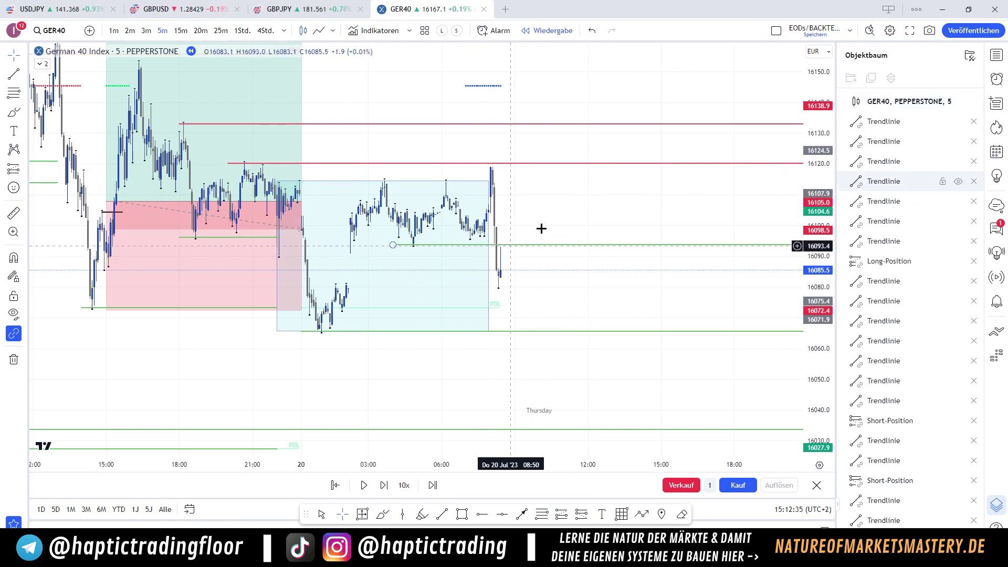
{"action": "left_click_drag", "start_coordinate": [533, 205], "coordinate": [430, 216]}
{"action": "scroll", "coordinate": [624, 266], "scroll_direction": "down", "scroll_amount": 4}
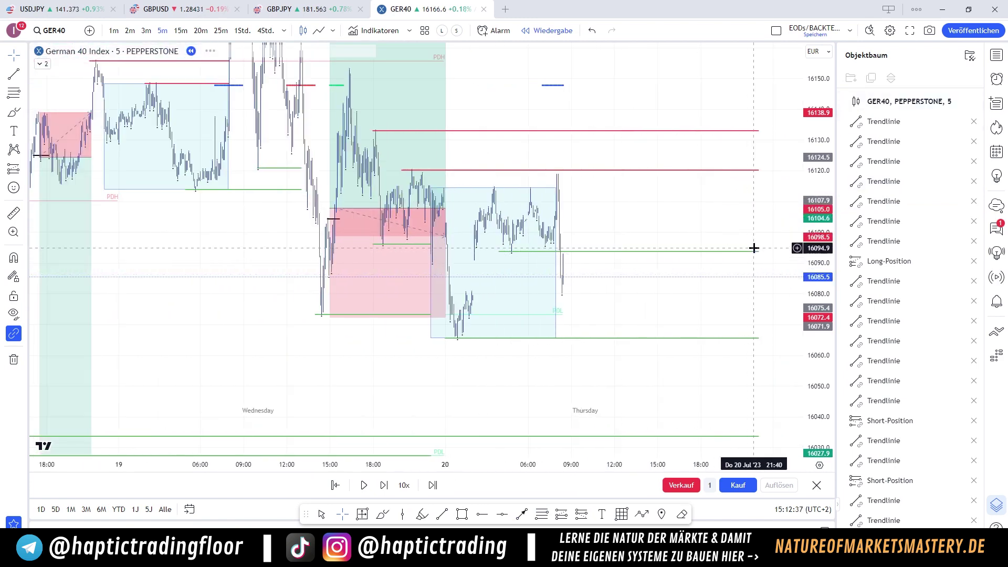
{"action": "left_click_drag", "start_coordinate": [754, 248], "coordinate": [553, 259]}
{"action": "left_click_drag", "start_coordinate": [630, 247], "coordinate": [672, 246]}
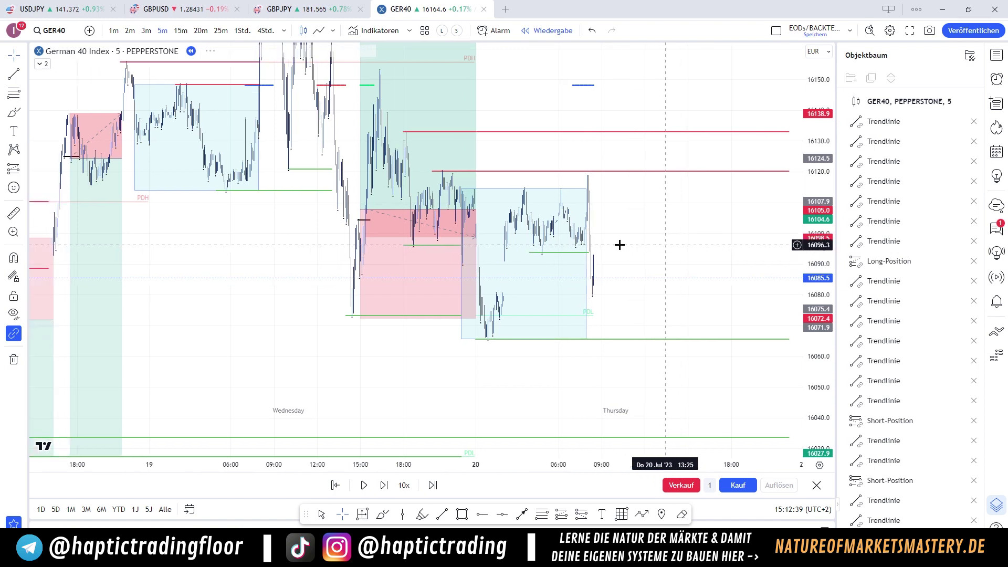
Mark the 16077.0 level with a short horizontal trendline from 09:00 to 09:30 on 20 July and colour it black
{"action": "scroll", "coordinate": [604, 251], "scroll_direction": "up", "scroll_amount": 5}
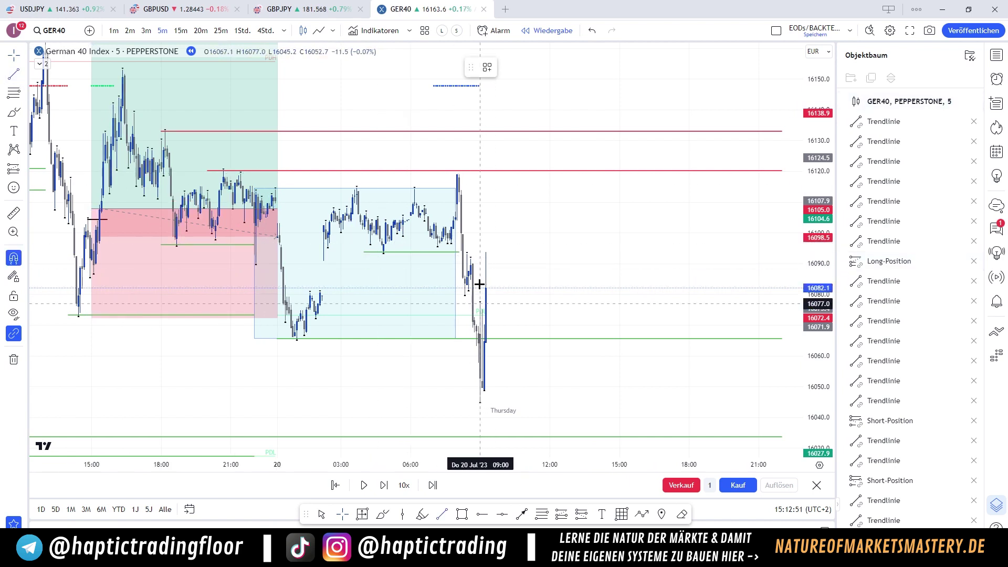
{"action": "left_click_drag", "start_coordinate": [479, 284], "coordinate": [490, 292]}
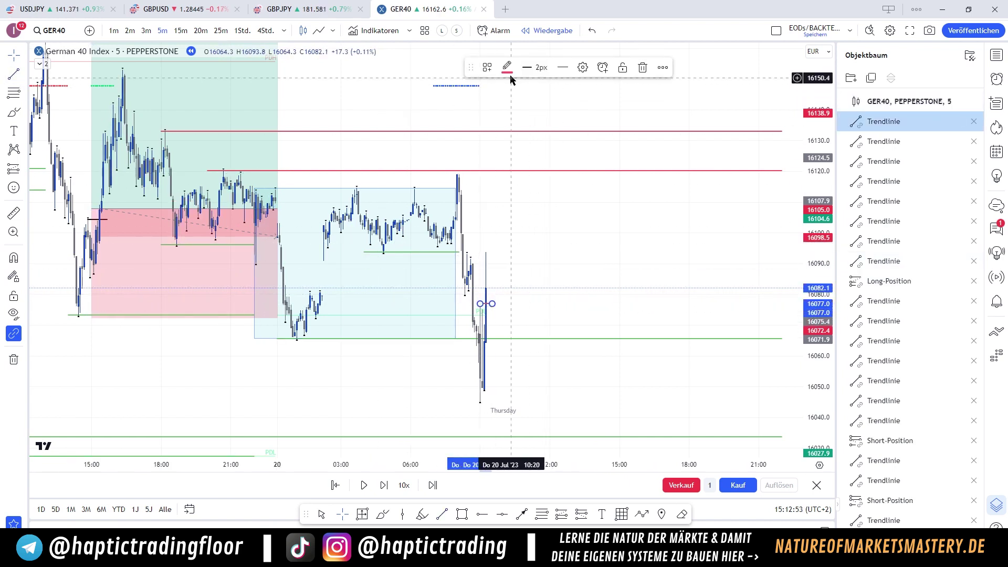
{"action": "left_click", "coordinate": [507, 68]}
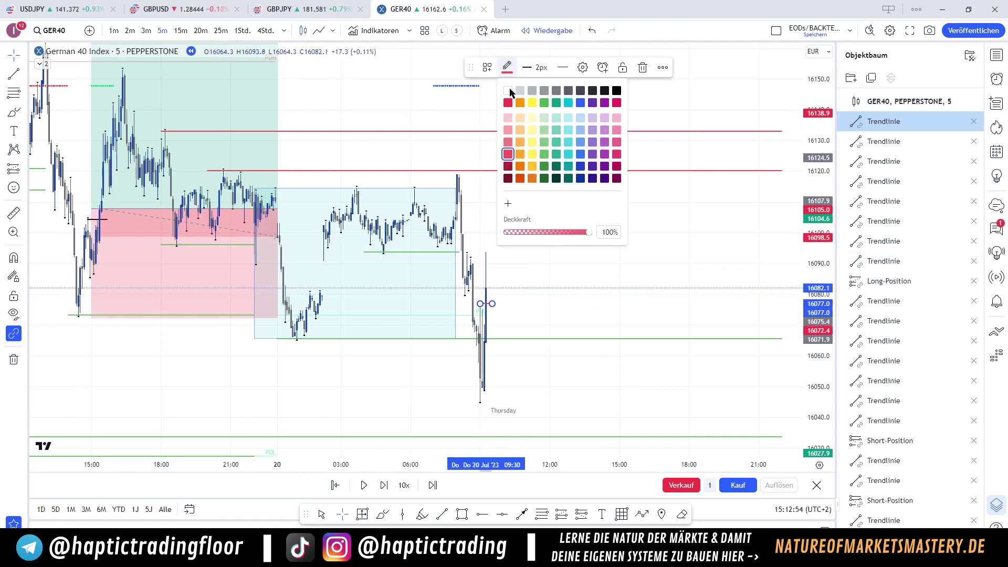
{"action": "left_click", "coordinate": [616, 90]}
{"action": "left_click_drag", "start_coordinate": [276, 194], "coordinate": [270, 162]}
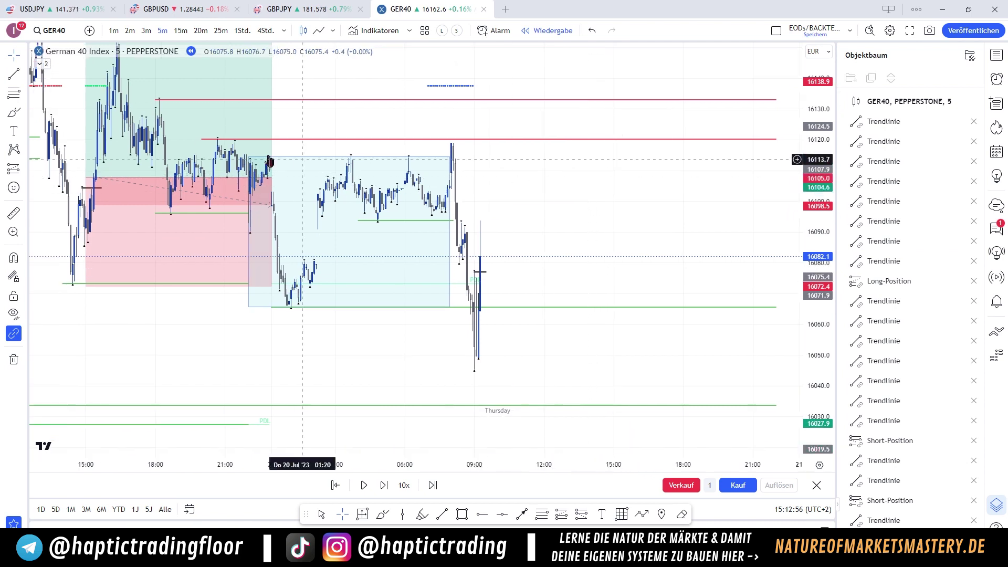
Place a long position at the 09:15 candle with entry 16082.1, stop 16045.4 and target 16133.5
{"action": "left_click", "coordinate": [15, 169]}
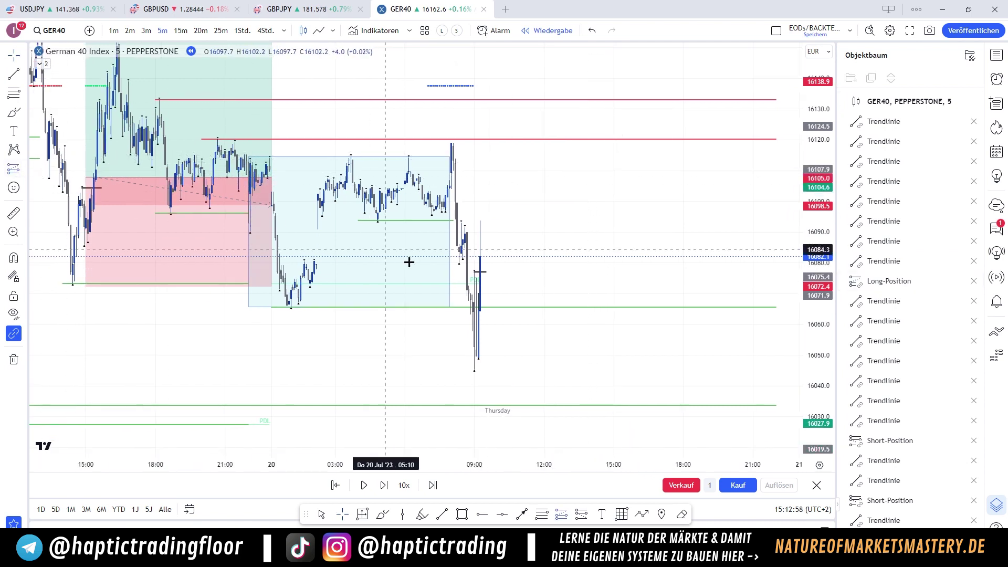
{"action": "left_click", "coordinate": [480, 257]}
{"action": "left_click_drag", "start_coordinate": [480, 338], "coordinate": [481, 370]}
{"action": "left_click_drag", "start_coordinate": [461, 220], "coordinate": [450, 266]}
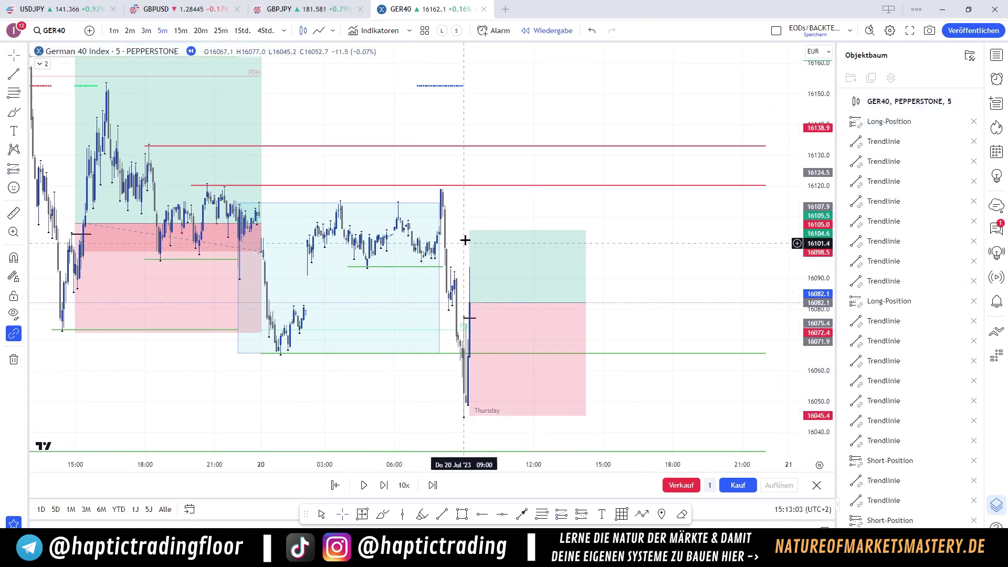
{"action": "left_click_drag", "start_coordinate": [469, 231], "coordinate": [473, 144]}
{"action": "scroll", "coordinate": [468, 152], "scroll_direction": "down", "scroll_amount": 2}
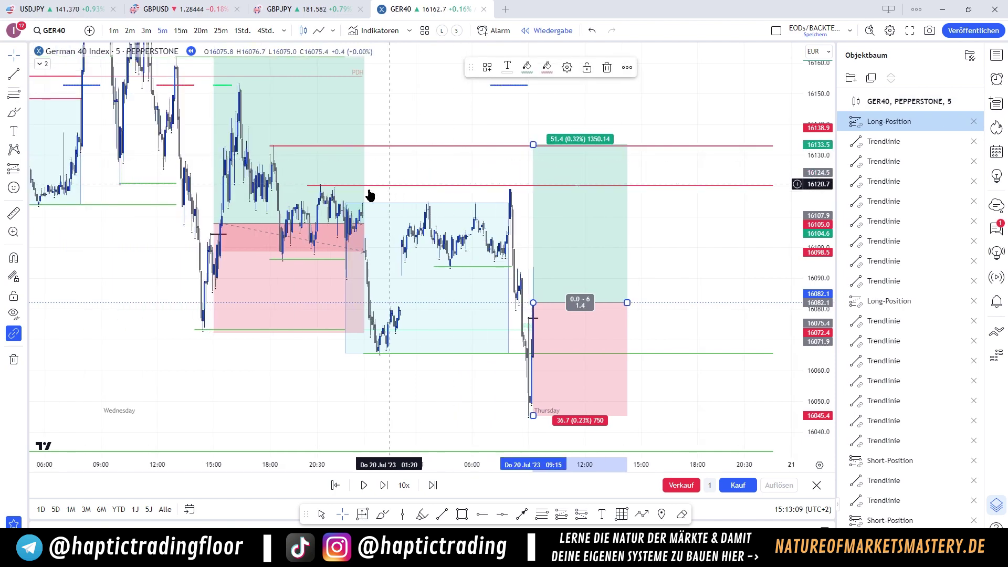
Check the new long position on the 1-hour chart and return to the 5-minute chart
{"action": "left_click", "coordinate": [235, 31]}
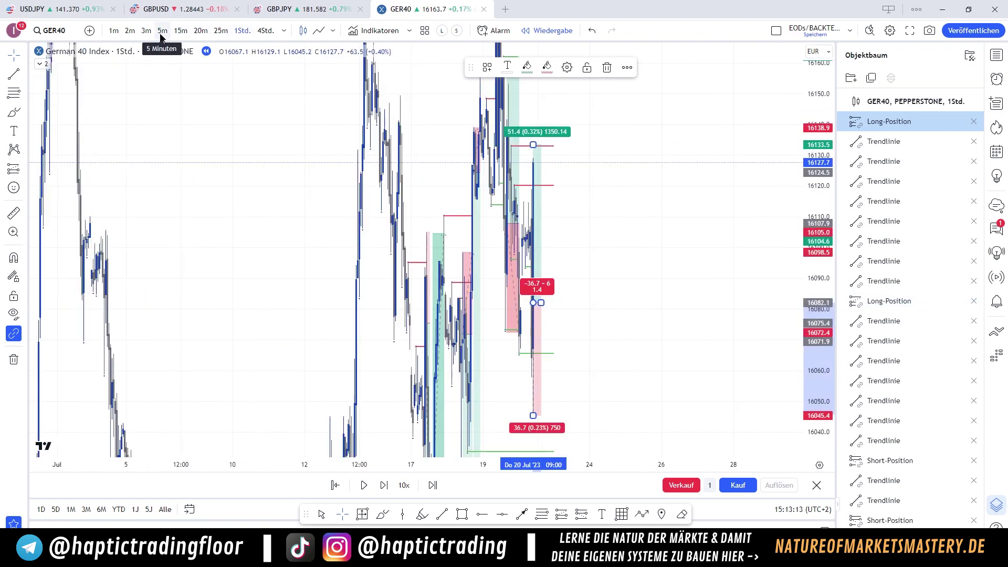
{"action": "left_click", "coordinate": [162, 32]}
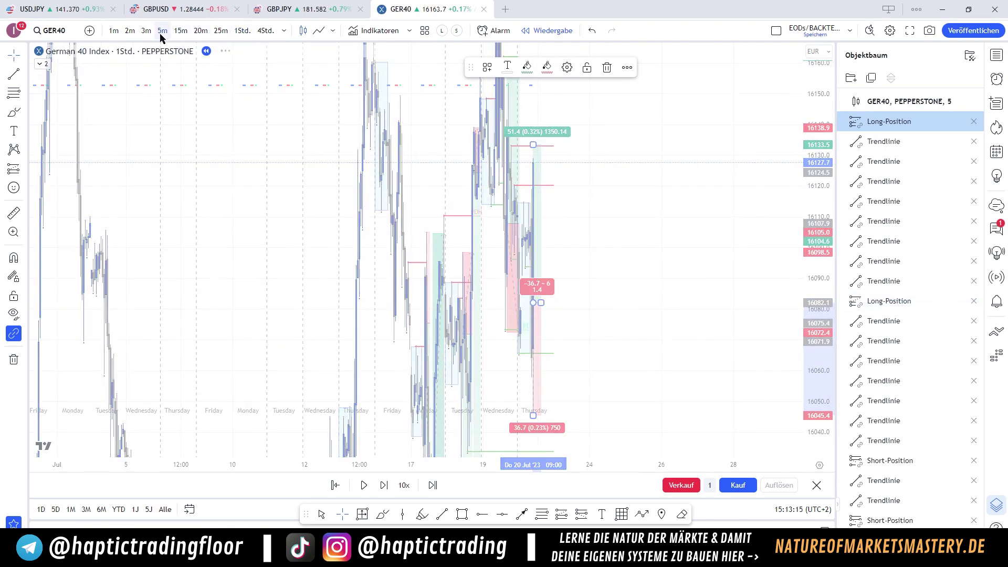
{"action": "left_click_drag", "start_coordinate": [418, 319], "coordinate": [360, 254]}
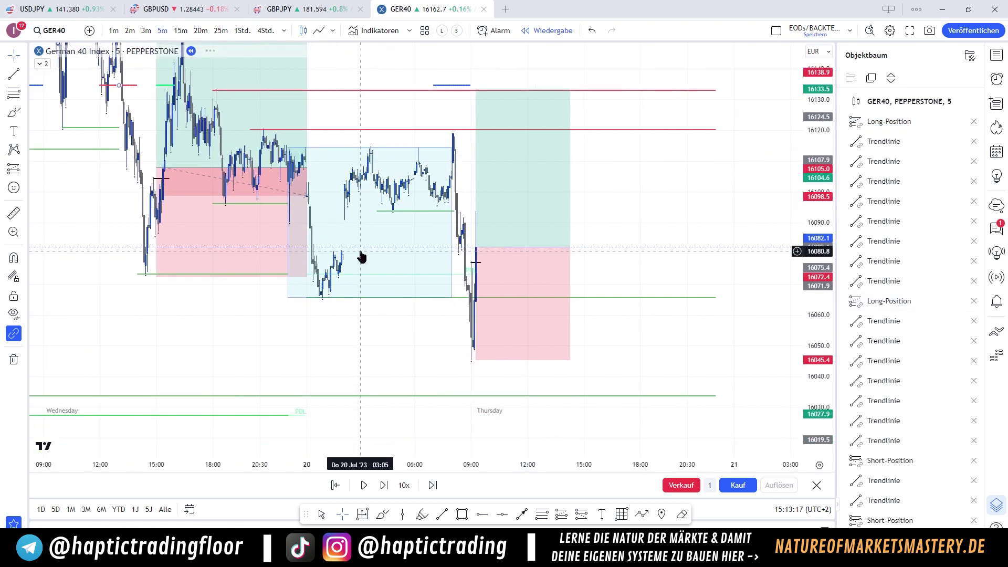
Move the long position's entry to 16077.3 at the 09:20 candle and lower its target to 16120.5
{"action": "left_click", "coordinate": [475, 249]}
{"action": "left_click_drag", "start_coordinate": [478, 251], "coordinate": [479, 265]}
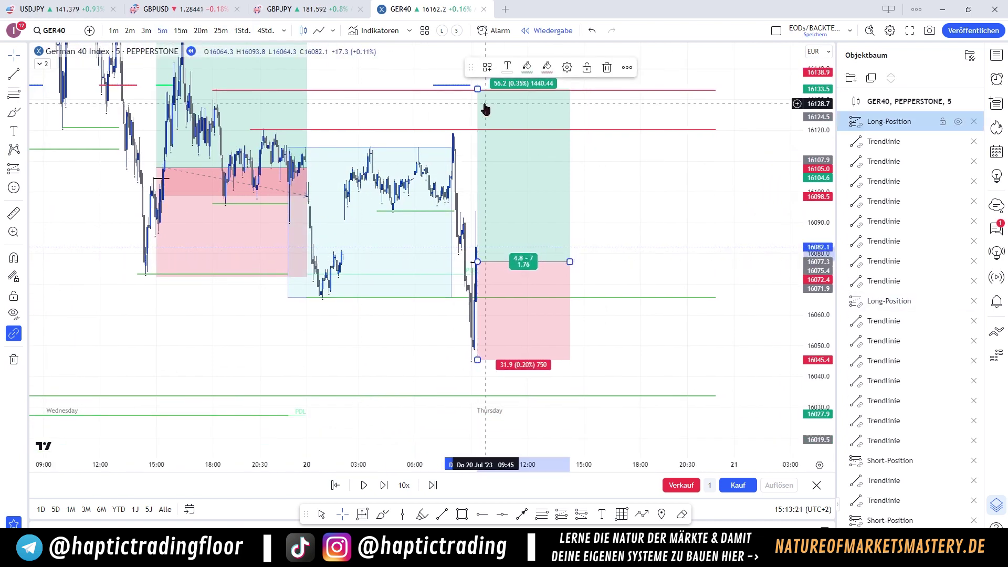
{"action": "left_click_drag", "start_coordinate": [477, 89], "coordinate": [478, 132]}
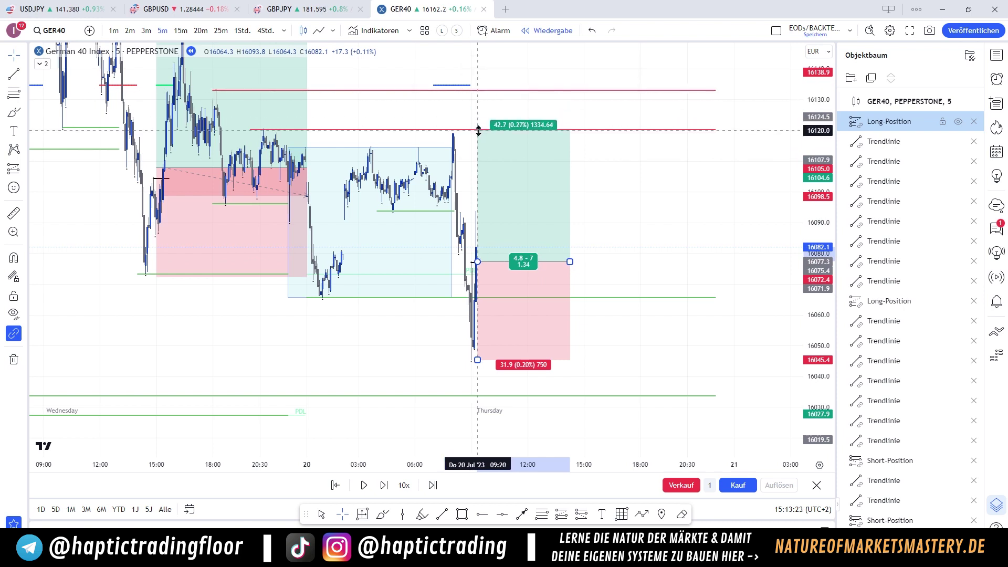
{"action": "left_click", "coordinate": [715, 174]}
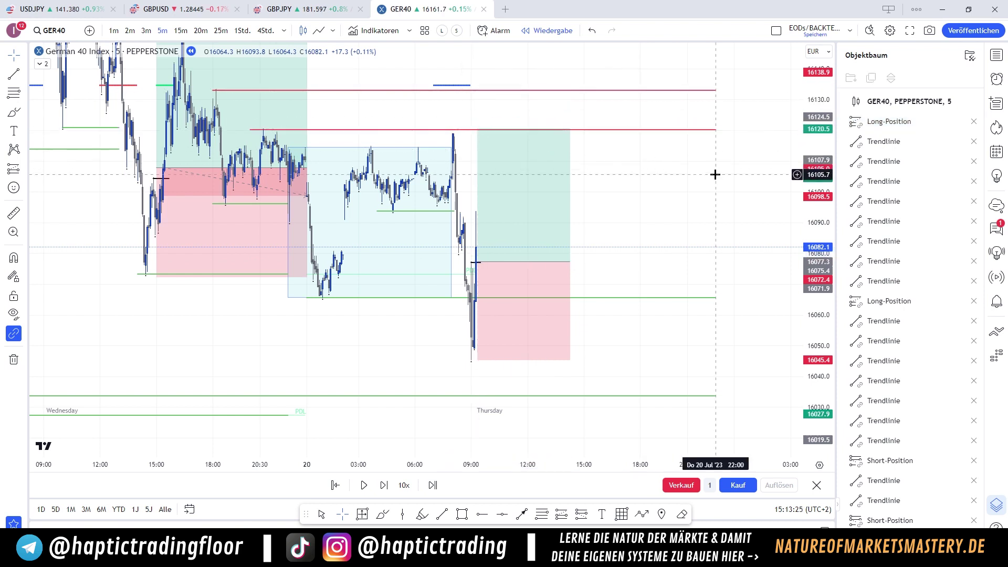
Advance the replay candle by candle to about 10:00 on 20 July
{"action": "key", "text": "shift+Right"}
{"action": "key", "text": "shift+Right"}
{"action": "key", "text": "shift+Right"}
{"action": "key", "text": "shift+Right"}
{"action": "key", "text": "shift+Right"}
{"action": "key", "text": "shift+Right"}
{"action": "key", "text": "shift+Right"}
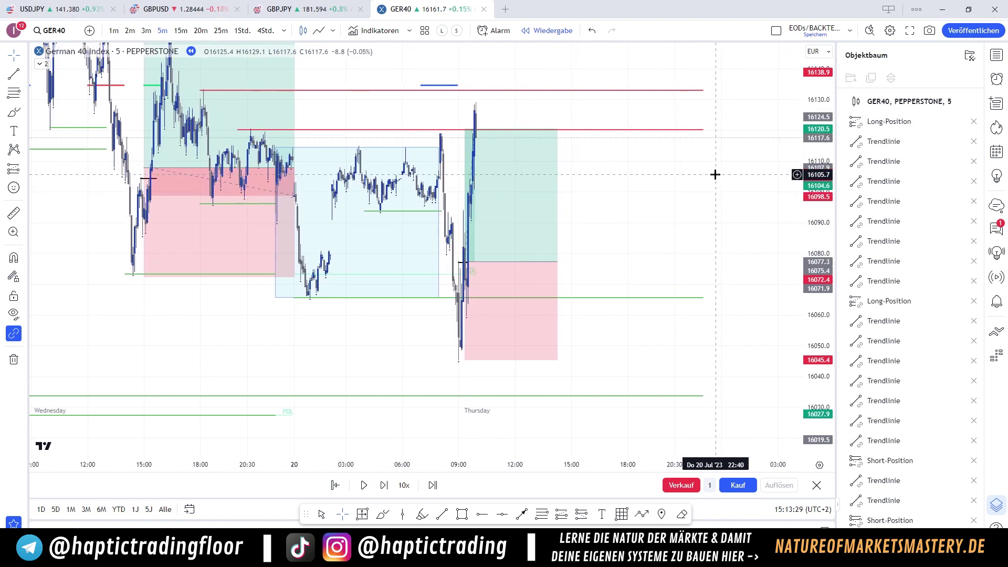
{"action": "key", "text": "shift+Right"}
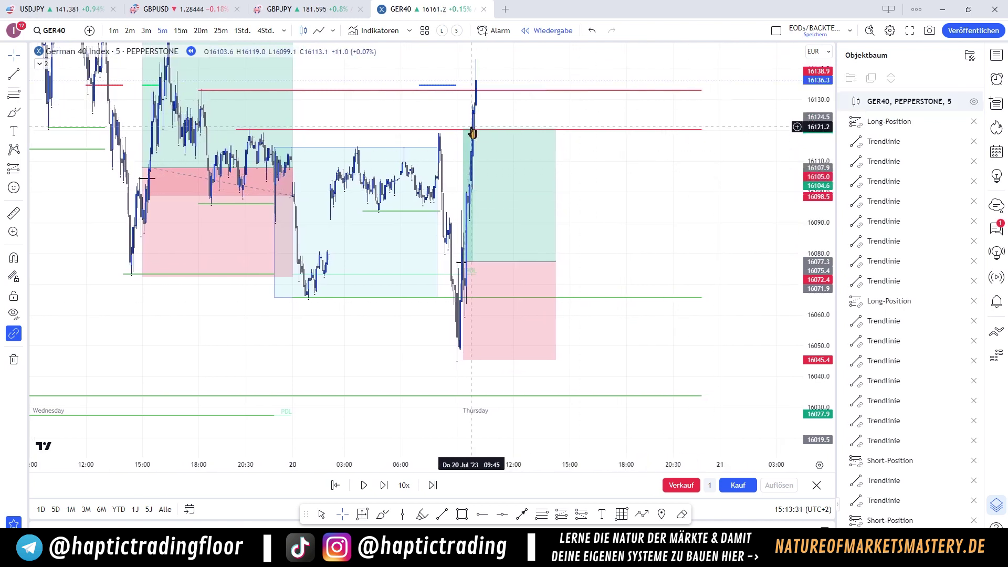
Shorten the 09:20 long position so its box ends at about 11:30, keeping the target at 16120.5
{"action": "left_click_drag", "start_coordinate": [464, 129], "coordinate": [460, 90]}
{"action": "key", "text": "ctrl+z"}
{"action": "left_click_drag", "start_coordinate": [602, 209], "coordinate": [608, 225]}
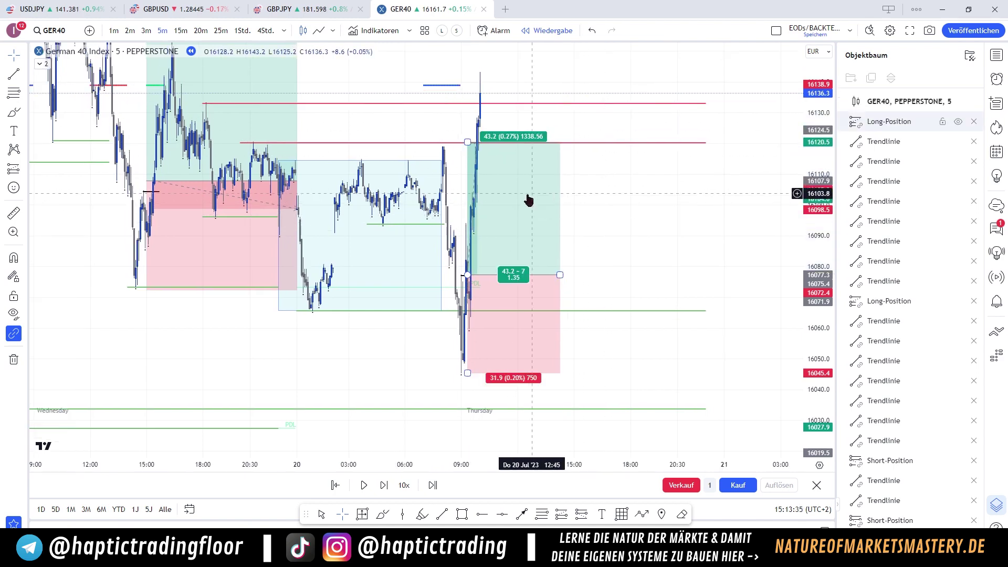
{"action": "scroll", "coordinate": [624, 219], "scroll_direction": "down", "scroll_amount": 2}
{"action": "left_click_drag", "start_coordinate": [811, 212], "coordinate": [790, 311]}
{"action": "scroll", "coordinate": [673, 244], "scroll_direction": "up", "scroll_amount": 2}
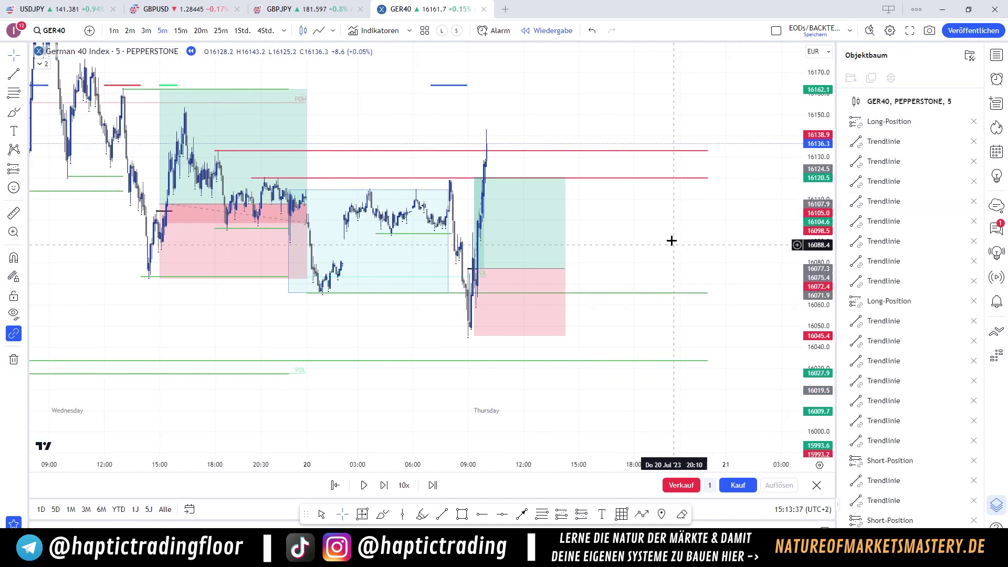
{"action": "left_click_drag", "start_coordinate": [672, 240], "coordinate": [674, 202]}
{"action": "left_click_drag", "start_coordinate": [607, 229], "coordinate": [558, 229]}
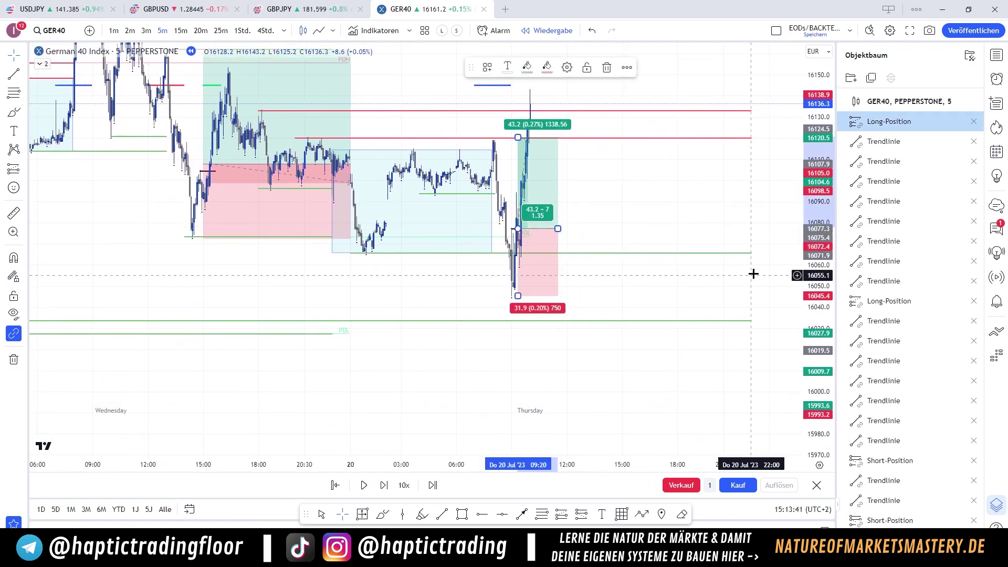
Shorten the green 16065.5 trendline so it ends at 09:00 on 20 July
{"action": "left_click_drag", "start_coordinate": [753, 254], "coordinate": [511, 271]}
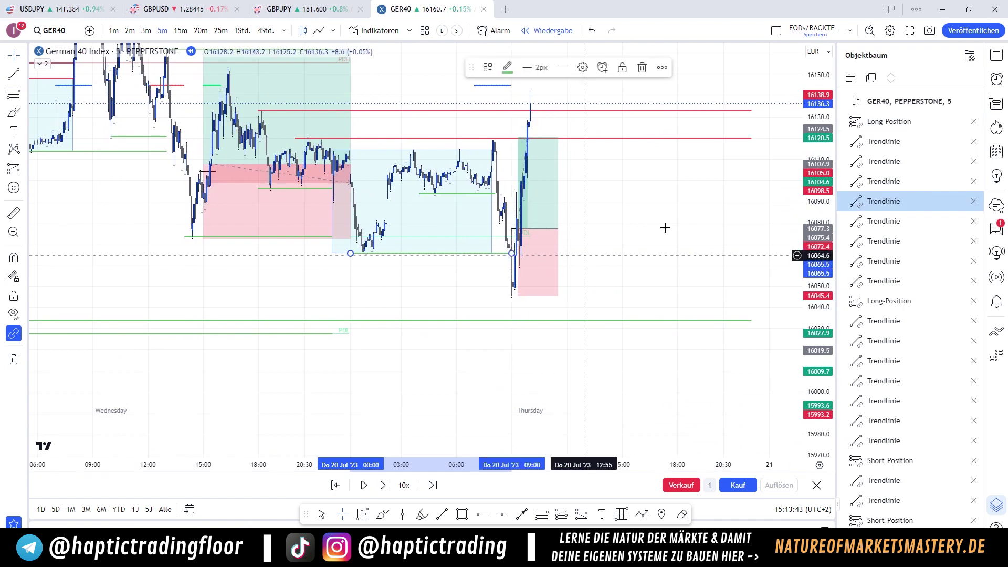
{"action": "left_click_drag", "start_coordinate": [630, 214], "coordinate": [665, 286]}
{"action": "scroll", "coordinate": [677, 272], "scroll_direction": "up", "scroll_amount": 2}
{"action": "left_click_drag", "start_coordinate": [845, 263], "coordinate": [818, 231]}
{"action": "left_click_drag", "start_coordinate": [695, 263], "coordinate": [686, 283]}
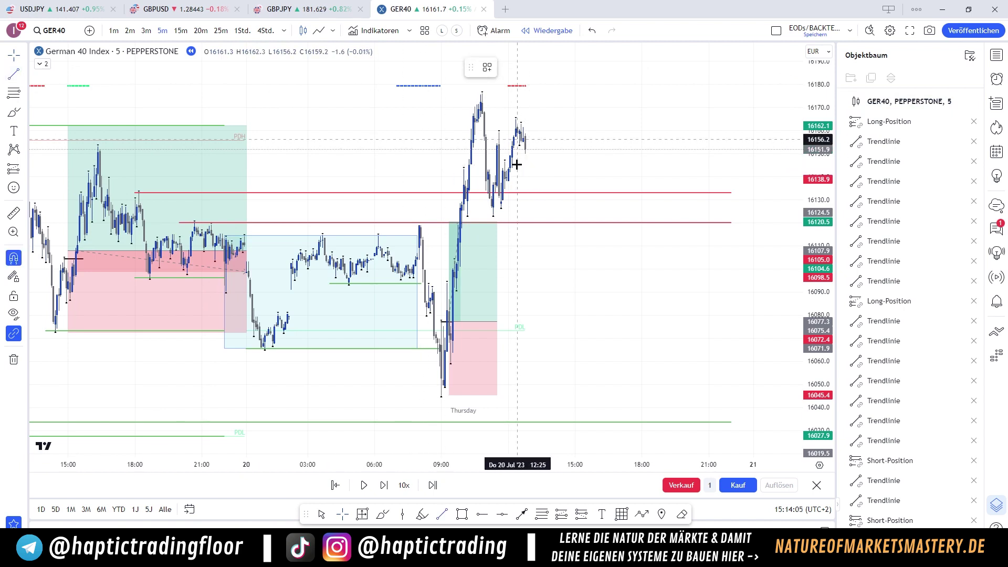
Mark the 16154.1 level with a short horizontal trendline starting at about 12:30 on 20 July
{"action": "left_click_drag", "start_coordinate": [518, 164], "coordinate": [558, 151]}
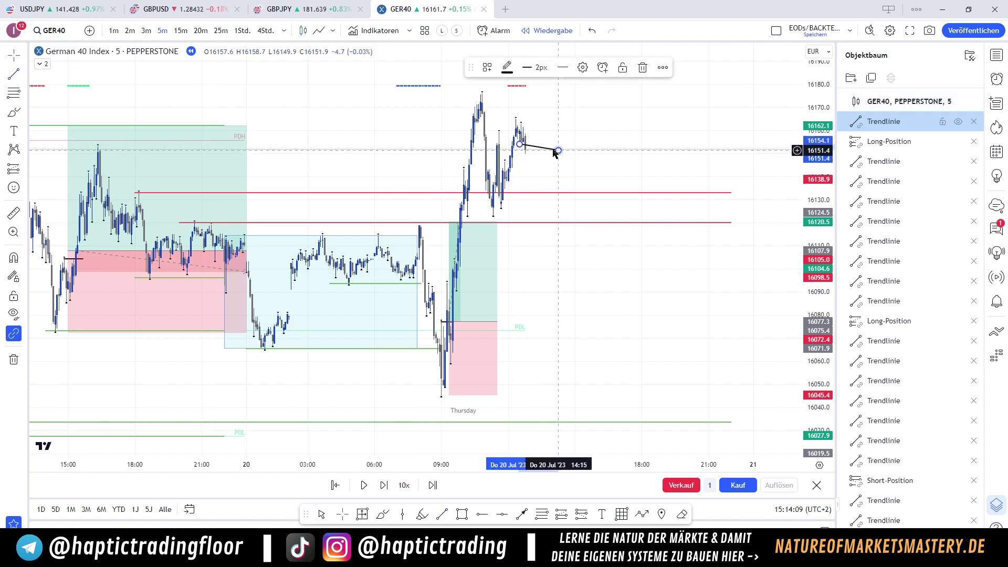
{"action": "key", "text": "Delete"}
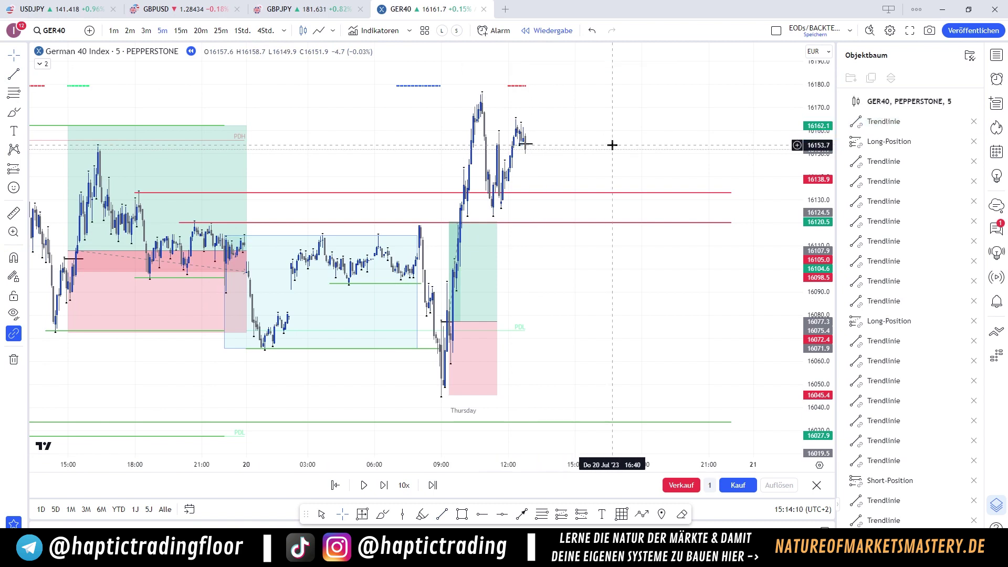
Place a short position at about 12:40 on 20 July with entry 16152.1, stop 16176.4 and target 16034.3
{"action": "left_click", "coordinate": [23, 169]}
{"action": "left_click", "coordinate": [61, 189]}
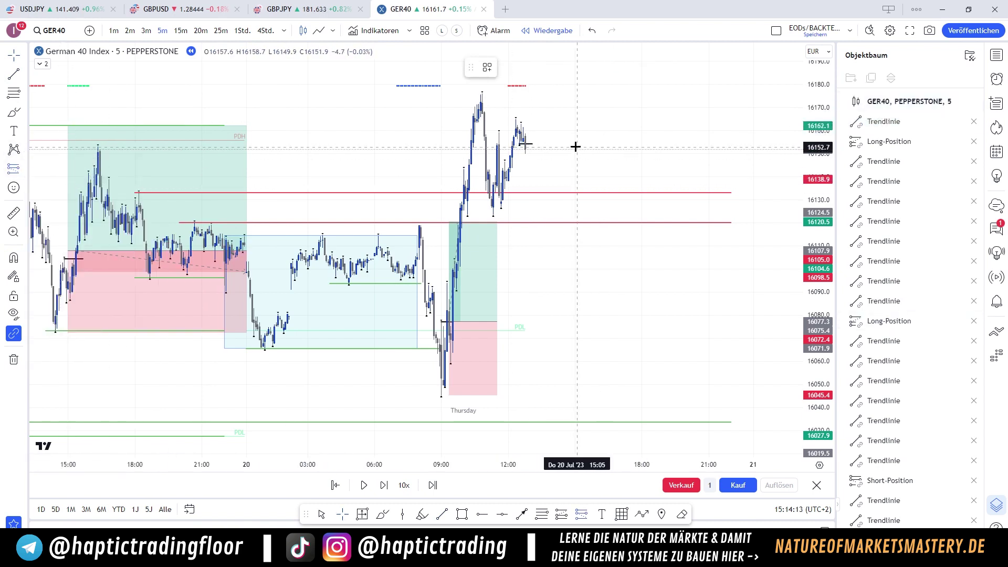
{"action": "left_click", "coordinate": [524, 148]}
{"action": "left_click_drag", "start_coordinate": [522, 84], "coordinate": [491, 69]}
{"action": "left_click_drag", "start_coordinate": [517, 174], "coordinate": [529, 387]}
{"action": "left_click_drag", "start_coordinate": [706, 308], "coordinate": [690, 314]}
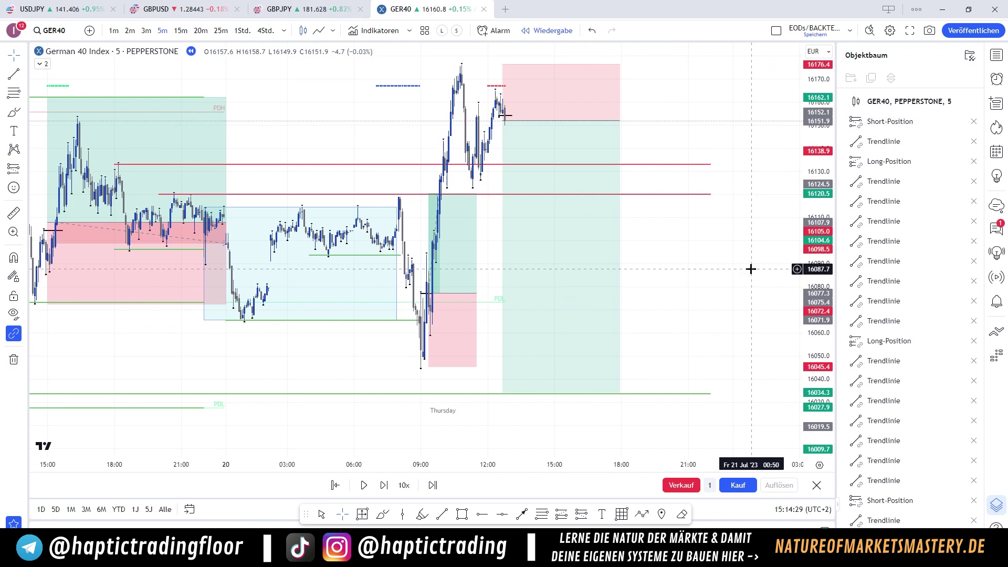
Set the short position's target to 16045.2 on the 1-hour chart and return to the 5-minute chart
{"action": "left_click_drag", "start_coordinate": [712, 237], "coordinate": [700, 247]}
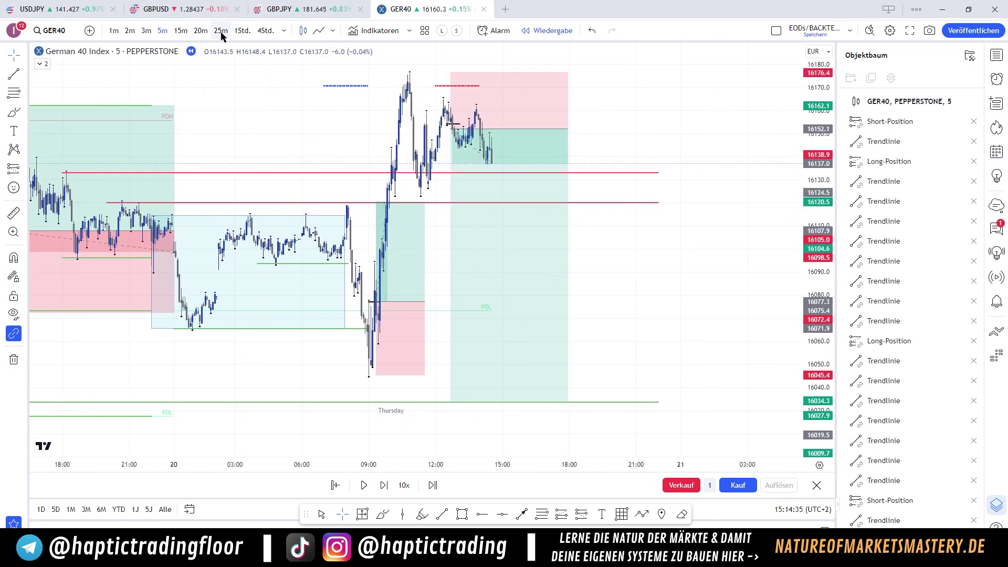
{"action": "left_click", "coordinate": [240, 31]}
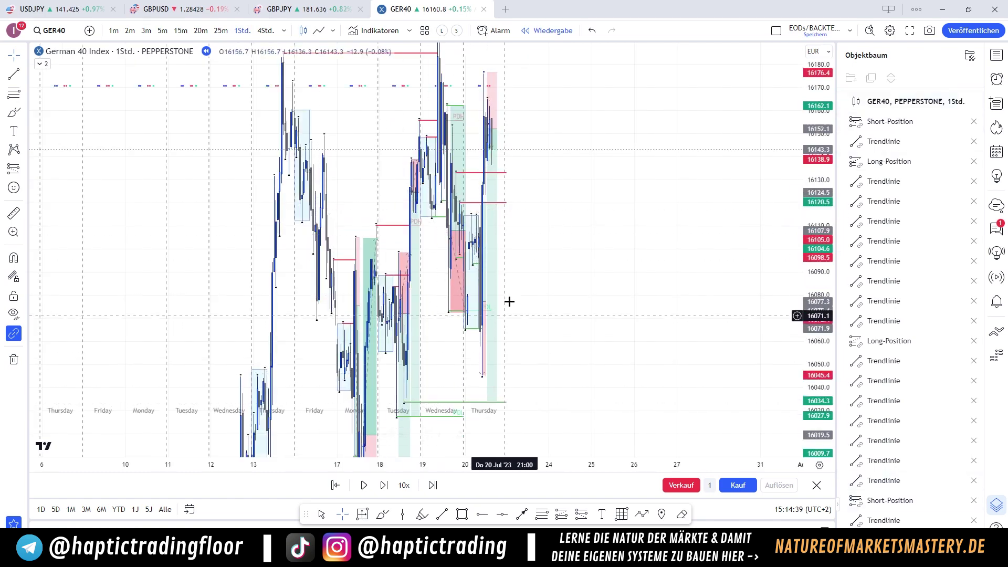
{"action": "left_click", "coordinate": [497, 224]}
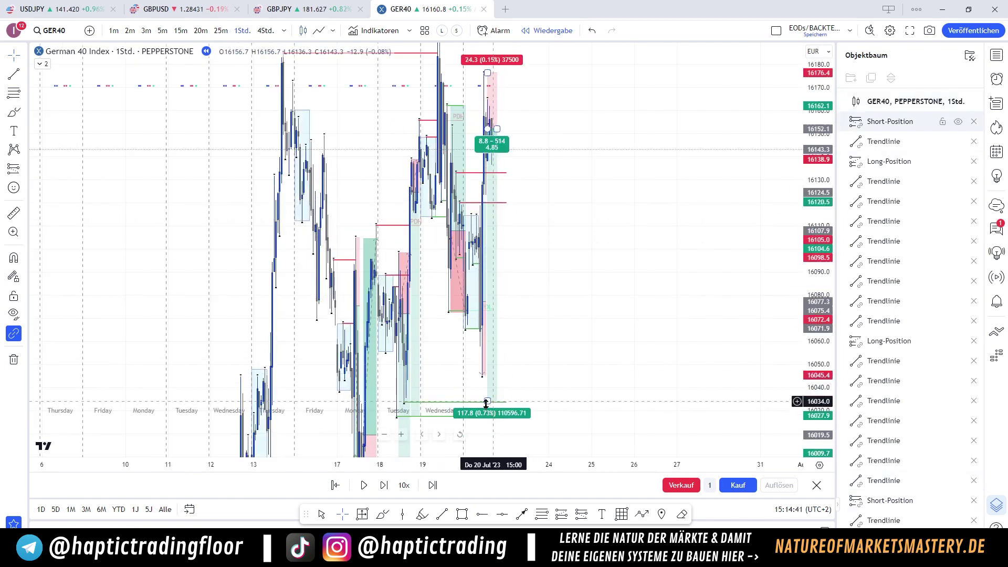
{"action": "left_click_drag", "start_coordinate": [487, 400], "coordinate": [487, 376]}
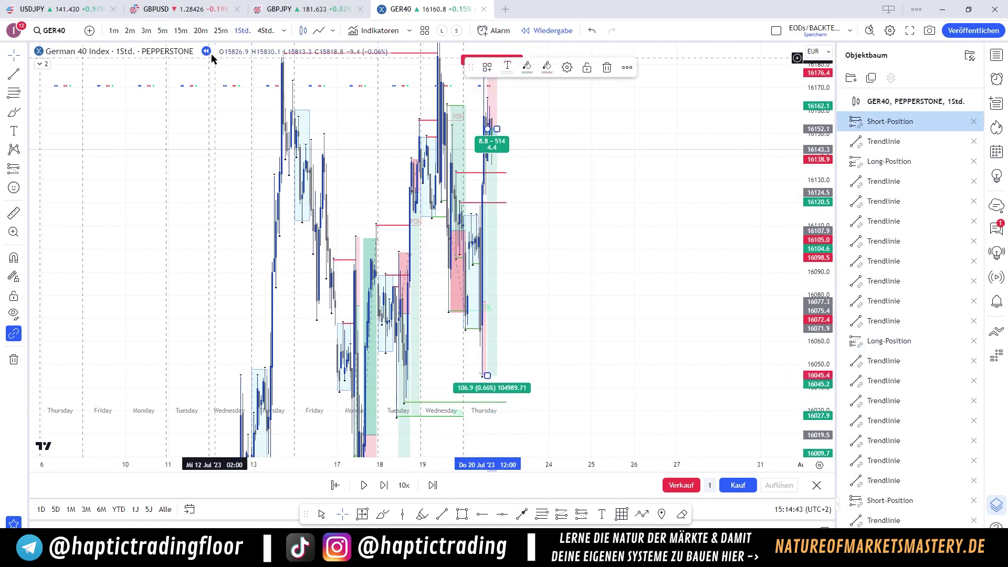
{"action": "left_click", "coordinate": [164, 31]}
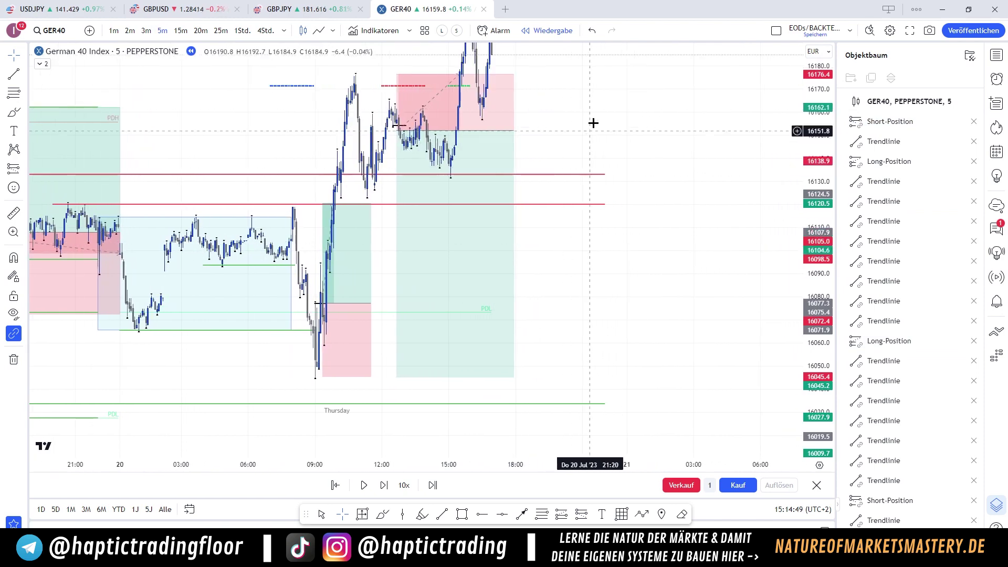
Shorten the short position so its box ends at about 15:40, where price ran through the stop
{"action": "left_click", "coordinate": [471, 327]}
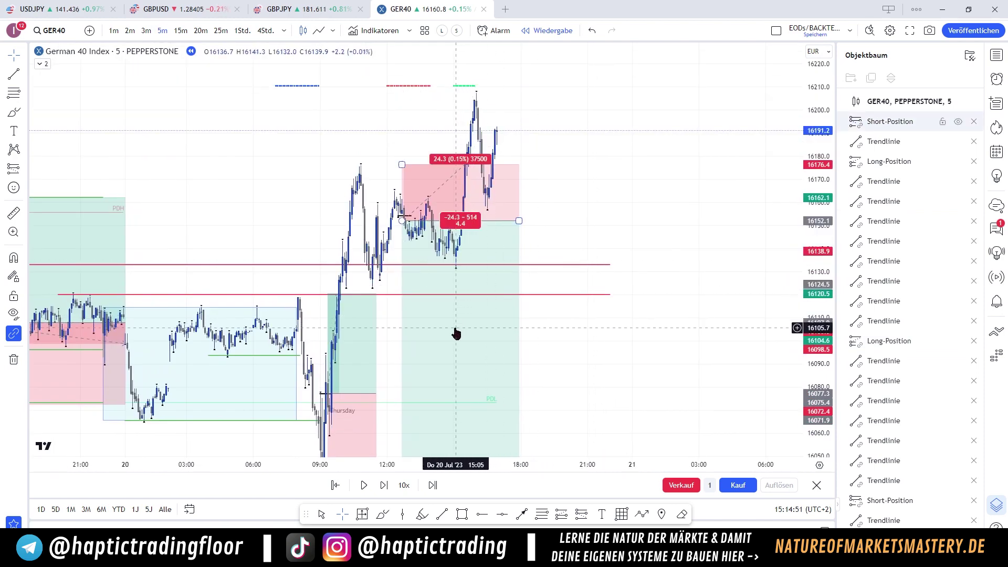
{"action": "left_click", "coordinate": [518, 223]}
{"action": "left_click_drag", "start_coordinate": [546, 237], "coordinate": [546, 259]}
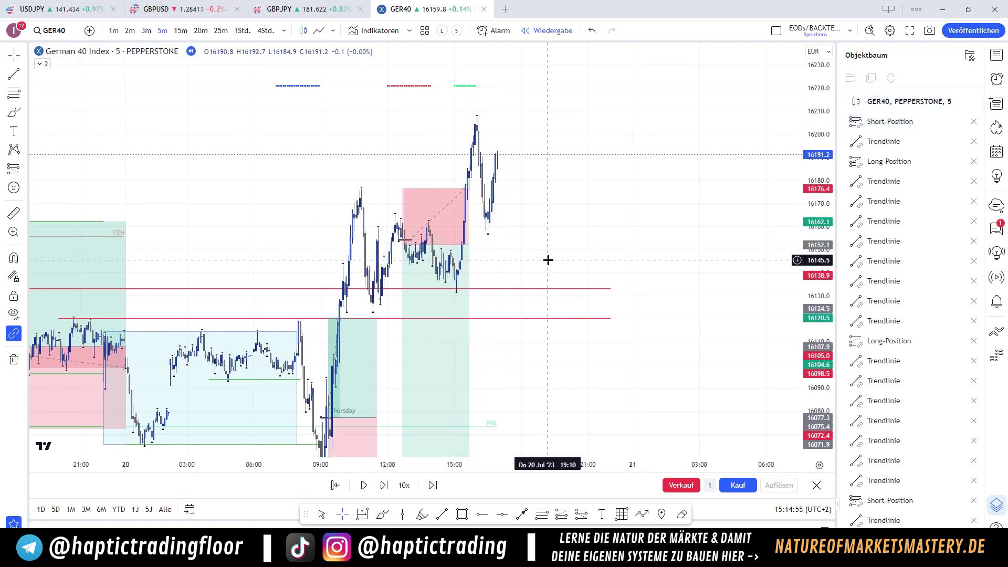
{"action": "left_click_drag", "start_coordinate": [465, 249], "coordinate": [525, 254]}
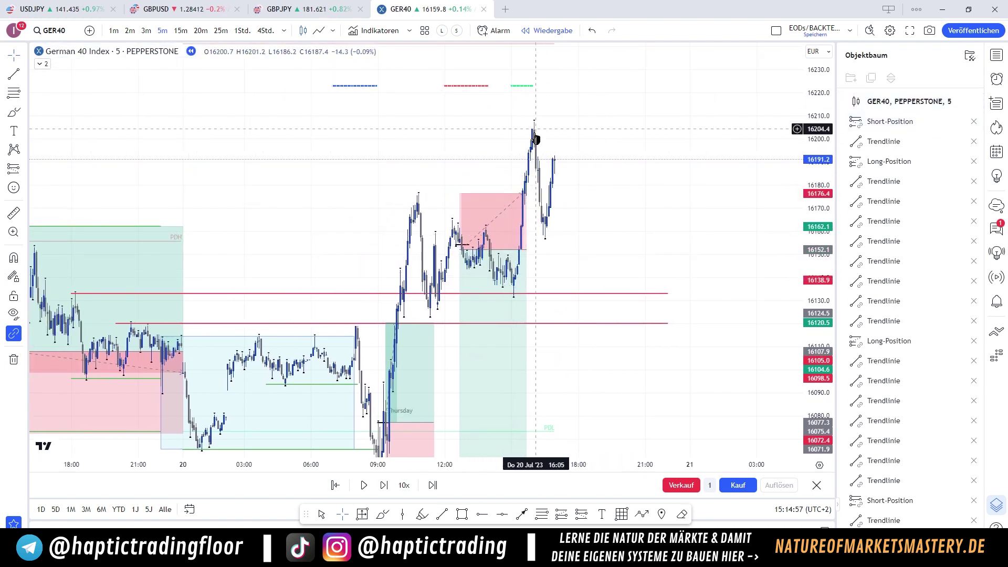
Advance the replay candle by candle to about 18:25 on 20 July
{"action": "key", "text": "shift+Right"}
{"action": "key", "text": "shift+Right"}
{"action": "key", "text": "shift+Right"}
{"action": "key", "text": "shift+Right"}
{"action": "key", "text": "shift+Right"}
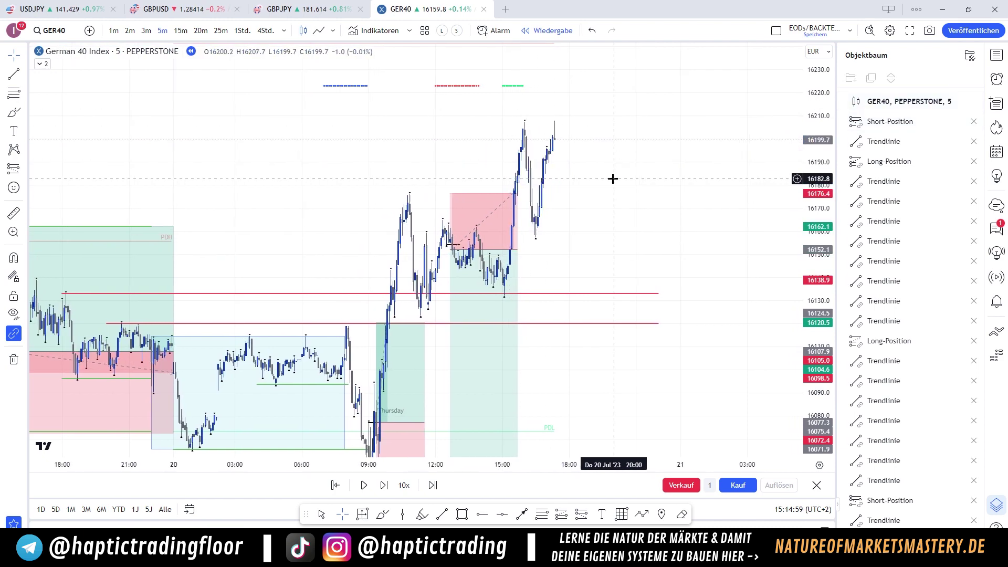
{"action": "key", "text": "shift+Right"}
{"action": "key", "text": "shift+Right"}
{"action": "key", "text": "shift+Right"}
{"action": "key", "text": "shift+Right"}
{"action": "key", "text": "shift+Right"}
{"action": "key", "text": "shift+Right"}
{"action": "key", "text": "shift+Right"}
{"action": "key", "text": "shift+Right"}
{"action": "key", "text": "shift+Right"}
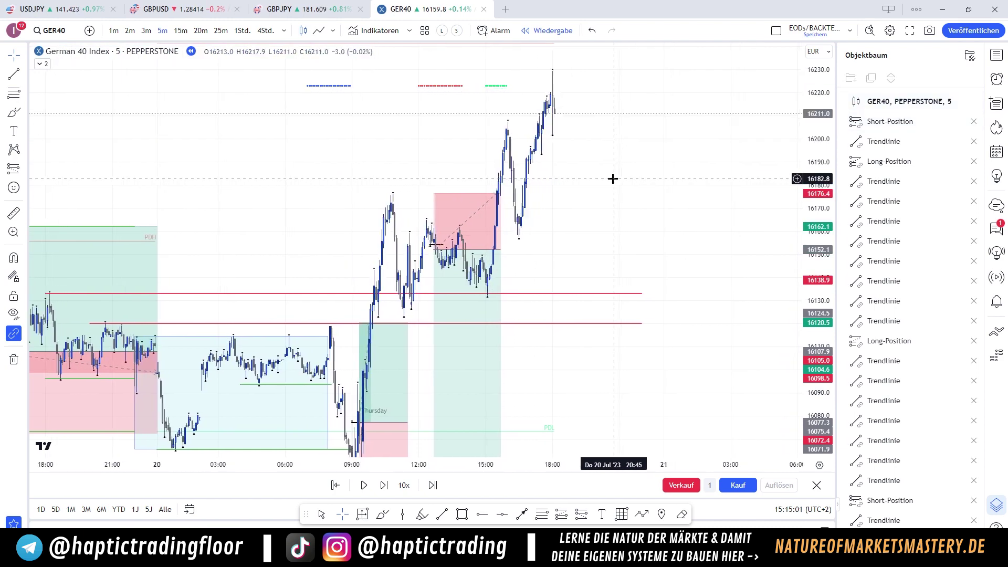
{"action": "left_click_drag", "start_coordinate": [553, 131], "coordinate": [555, 139]}
{"action": "key", "text": "shift+Right"}
{"action": "left_click_drag", "start_coordinate": [598, 170], "coordinate": [578, 194]}
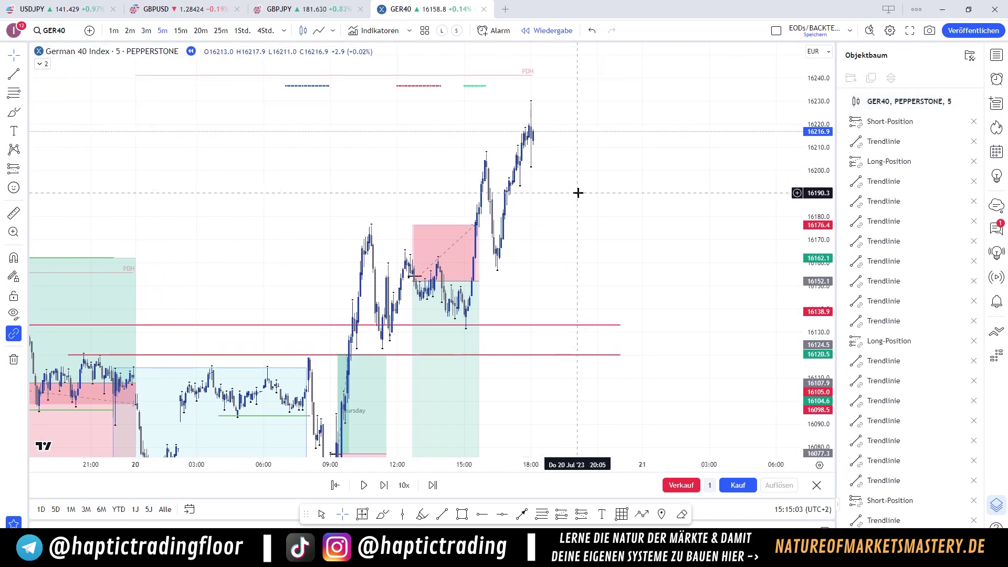
{"action": "key", "text": "shift+Right"}
{"action": "key", "text": "shift+Right"}
{"action": "key", "text": "shift+Right"}
{"action": "key", "text": "shift+Right"}
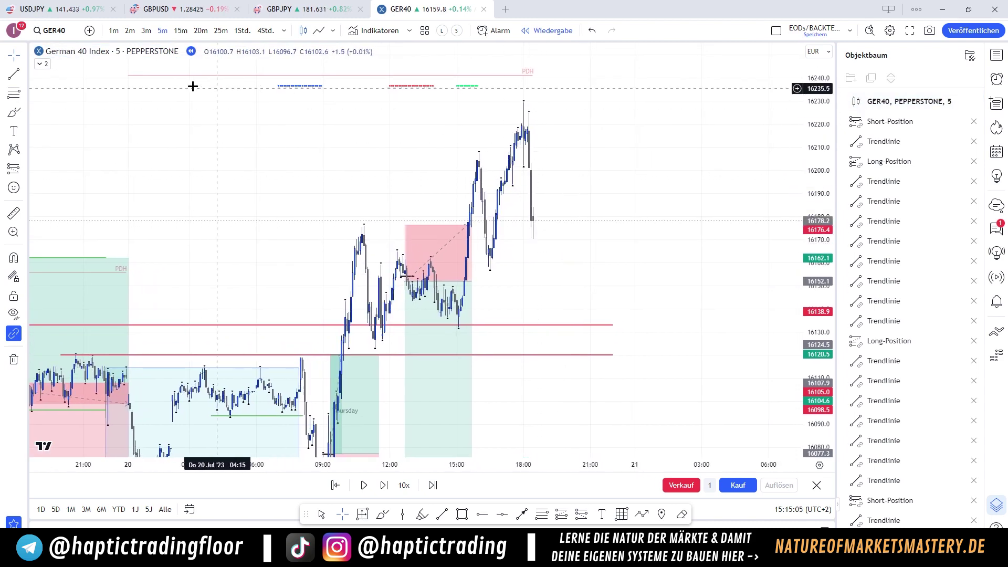
Mark the 18:00 candle's low at about 16202 with a short horizontal trendline reaching to about 19:05
{"action": "left_click", "coordinate": [12, 74]}
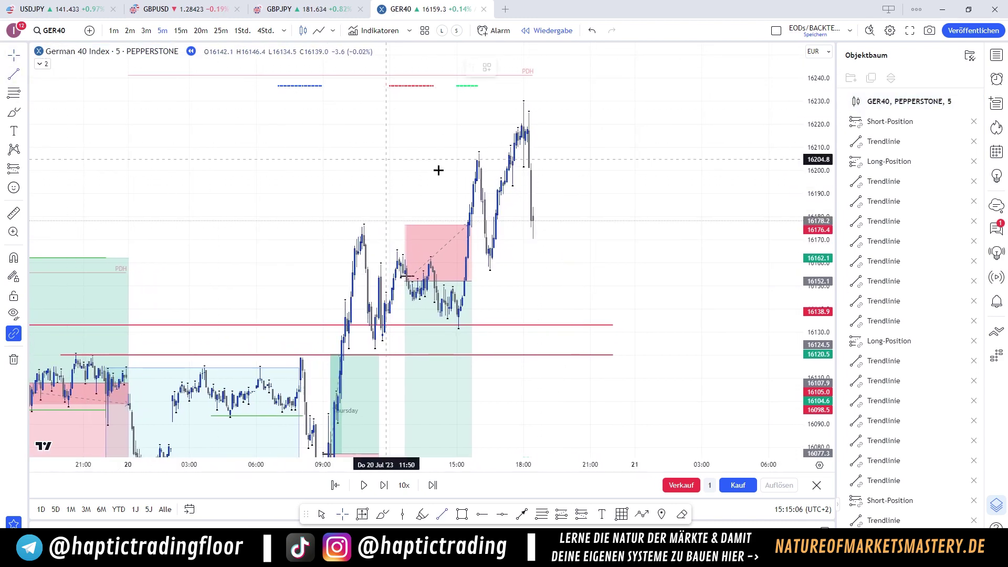
{"action": "left_click", "coordinate": [523, 165]}
{"action": "left_click", "coordinate": [547, 165]}
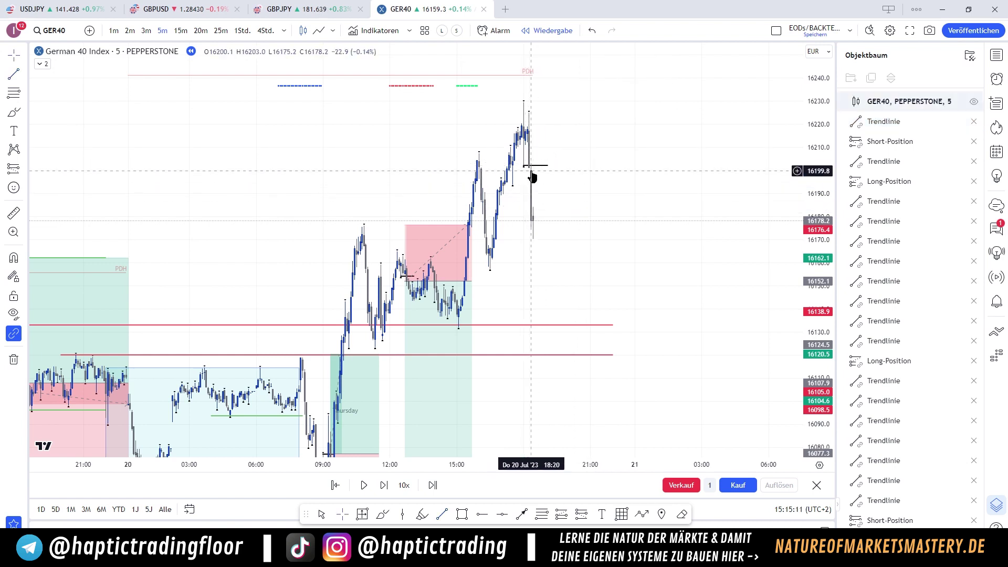
Place a short position at the 18:15 candle with entry 16201.4, stop about 28 points above and target 16123.9
{"action": "left_click", "coordinate": [14, 168]}
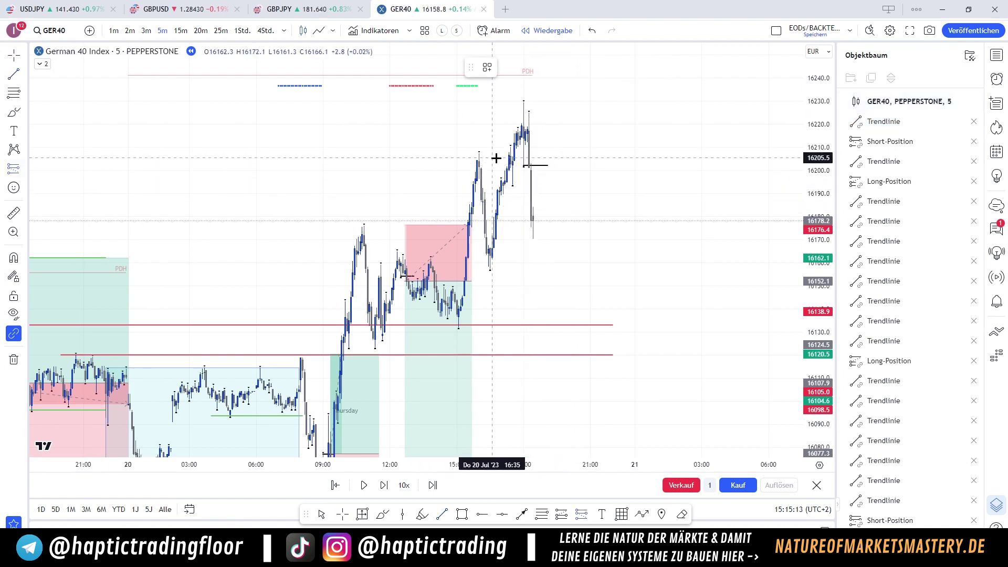
{"action": "left_click", "coordinate": [527, 168]}
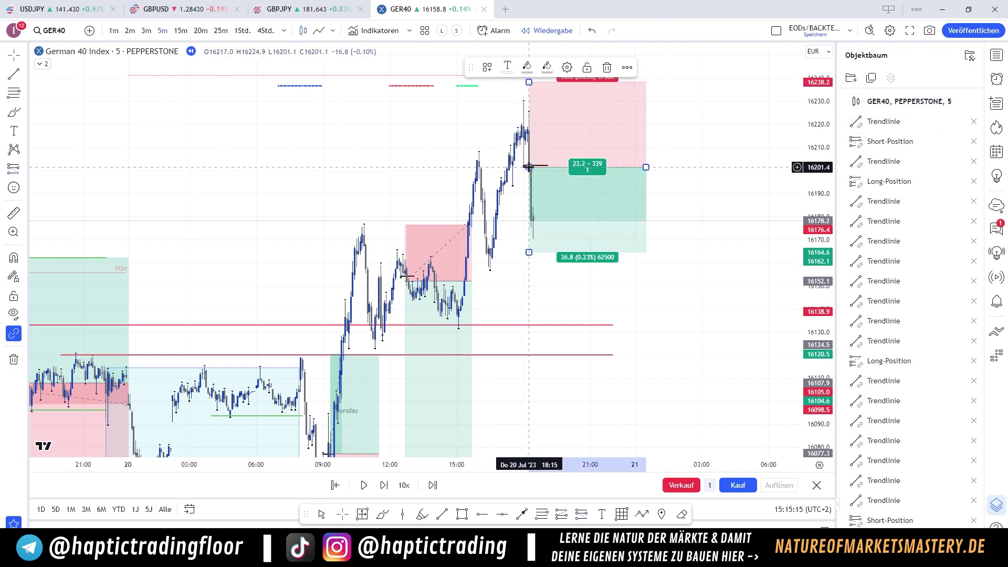
{"action": "left_click_drag", "start_coordinate": [527, 92], "coordinate": [529, 114]}
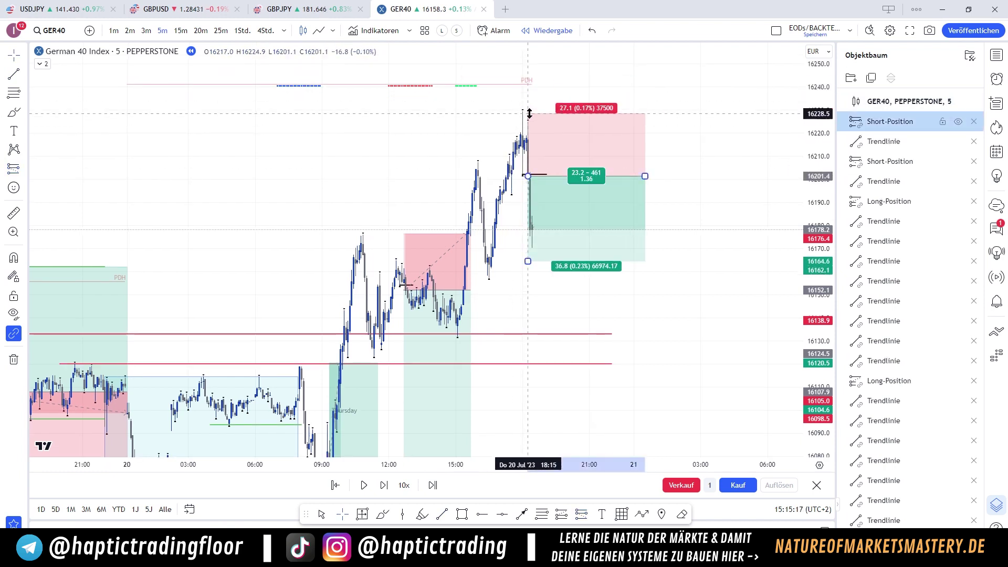
{"action": "left_click_drag", "start_coordinate": [505, 154], "coordinate": [473, 93]}
{"action": "left_click_drag", "start_coordinate": [495, 199], "coordinate": [496, 308]}
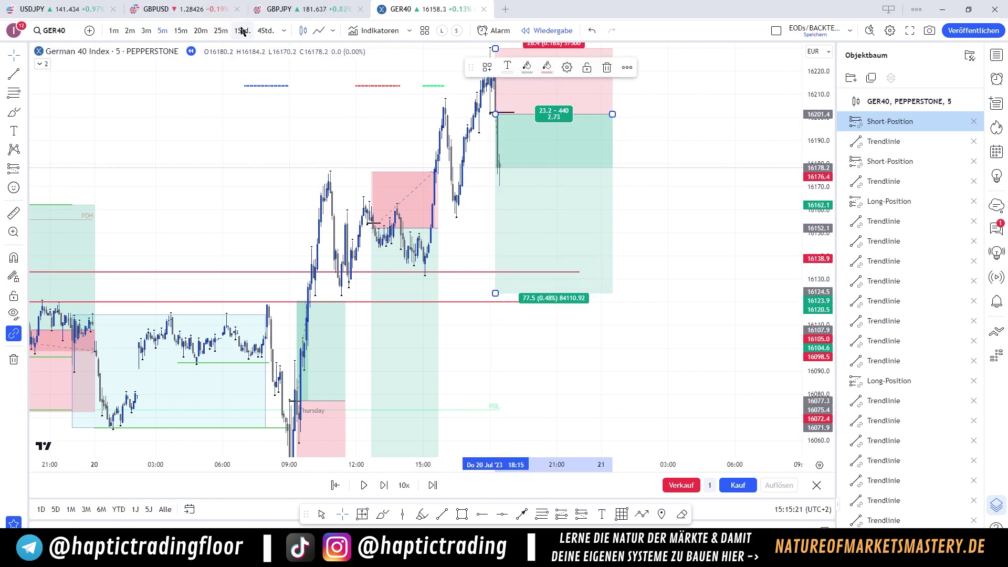
Lower the newest short position's target to 16044.9 on the 1-hour chart
{"action": "left_click", "coordinate": [242, 32]}
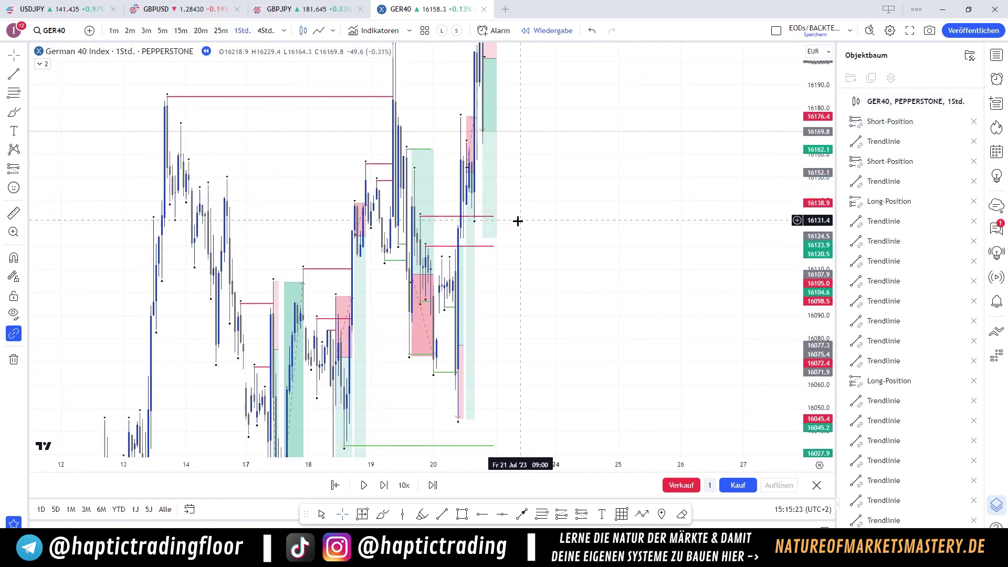
{"action": "left_click_drag", "start_coordinate": [537, 220], "coordinate": [561, 184]}
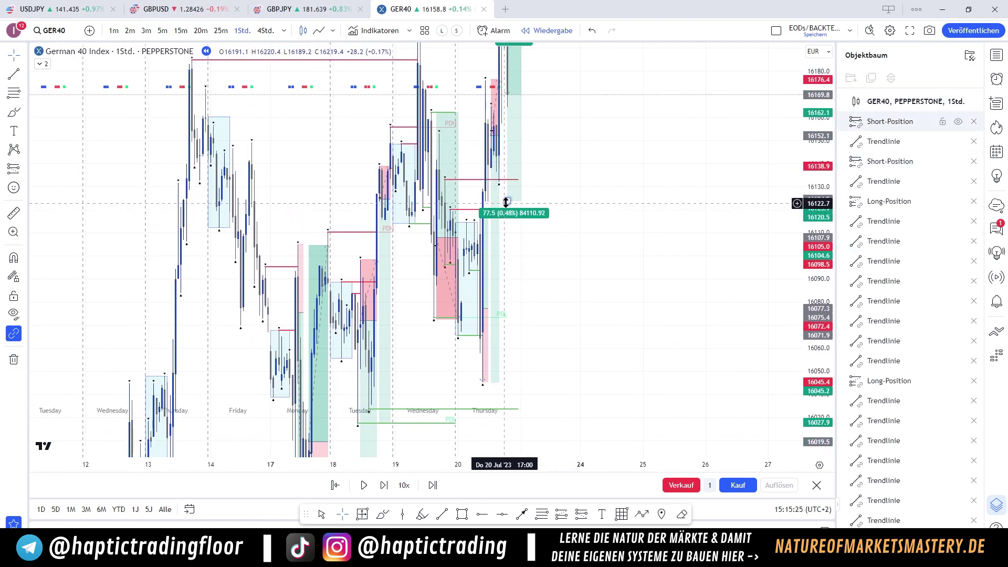
{"action": "left_click_drag", "start_coordinate": [507, 203], "coordinate": [507, 383]}
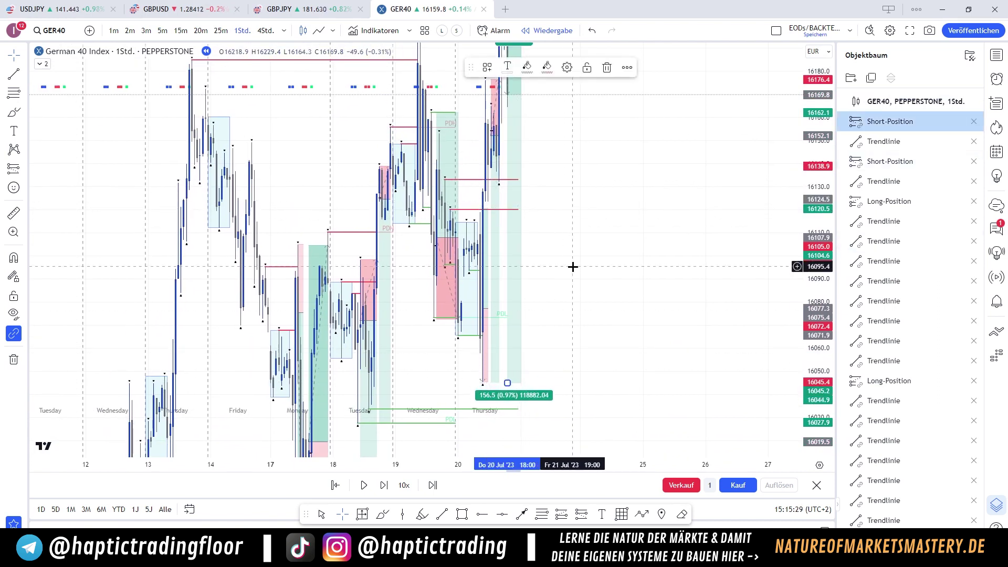
Raise the newest short position's target to 16119.6, level with the nearby red trendline, on the 1-hour chart
{"action": "left_click_drag", "start_coordinate": [508, 152], "coordinate": [523, 248]}
{"action": "left_click_drag", "start_coordinate": [597, 207], "coordinate": [608, 153]}
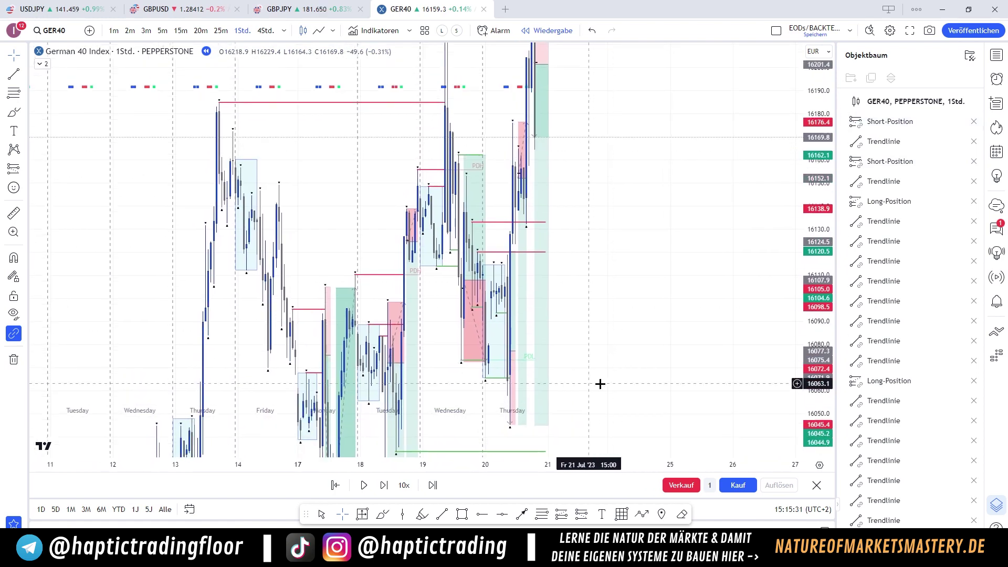
{"action": "left_click_drag", "start_coordinate": [810, 286], "coordinate": [810, 336]}
{"action": "left_click", "coordinate": [545, 389]}
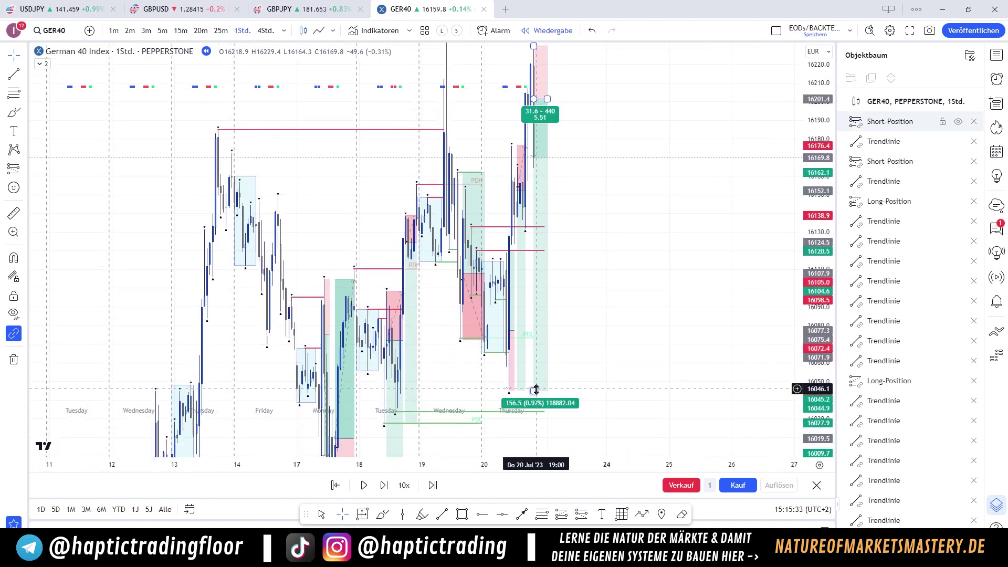
{"action": "left_click_drag", "start_coordinate": [536, 389], "coordinate": [534, 253]}
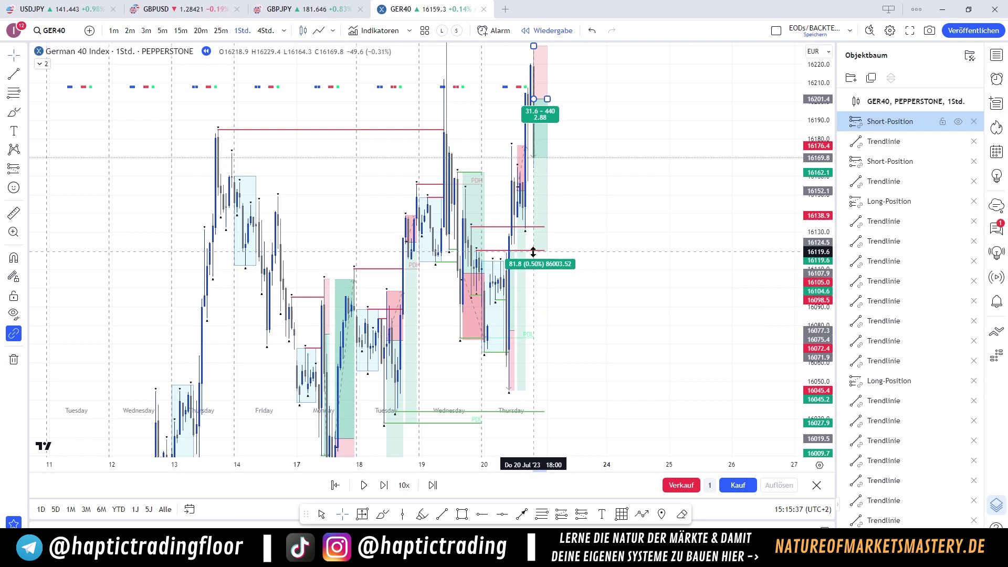
{"action": "left_click", "coordinate": [612, 261]}
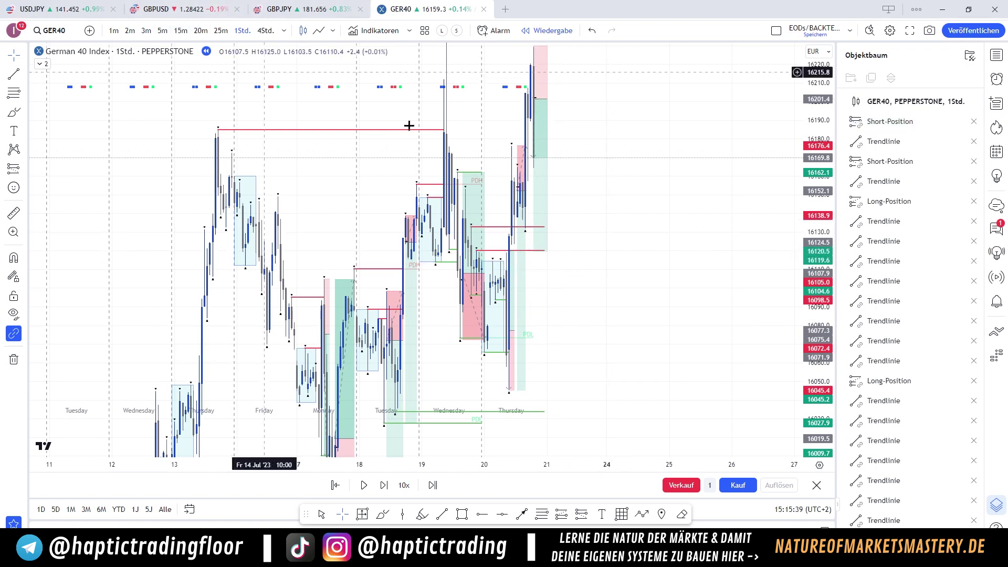
{"action": "scroll", "coordinate": [621, 270], "scroll_direction": "down", "scroll_amount": 5}
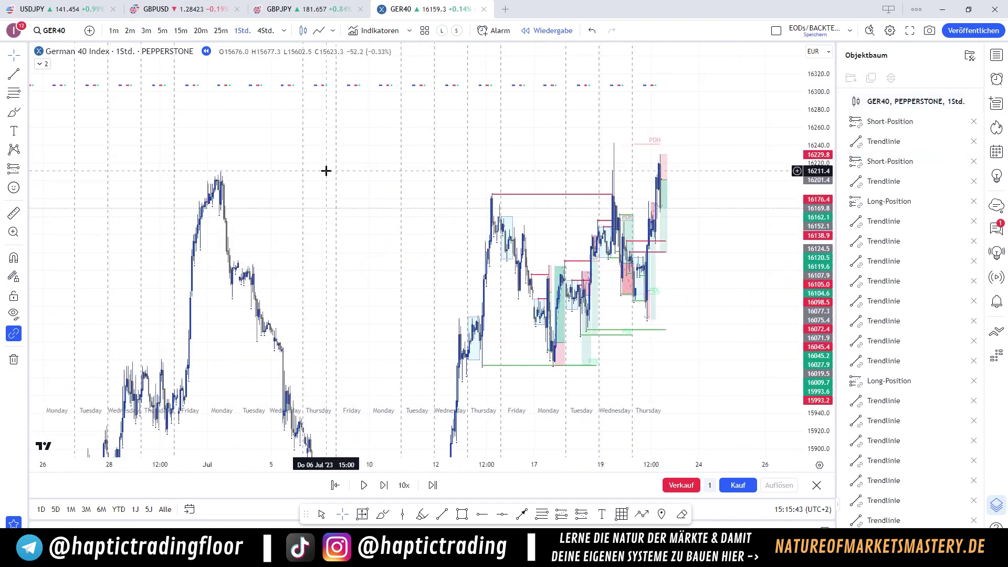
{"action": "left_click", "coordinate": [661, 173]}
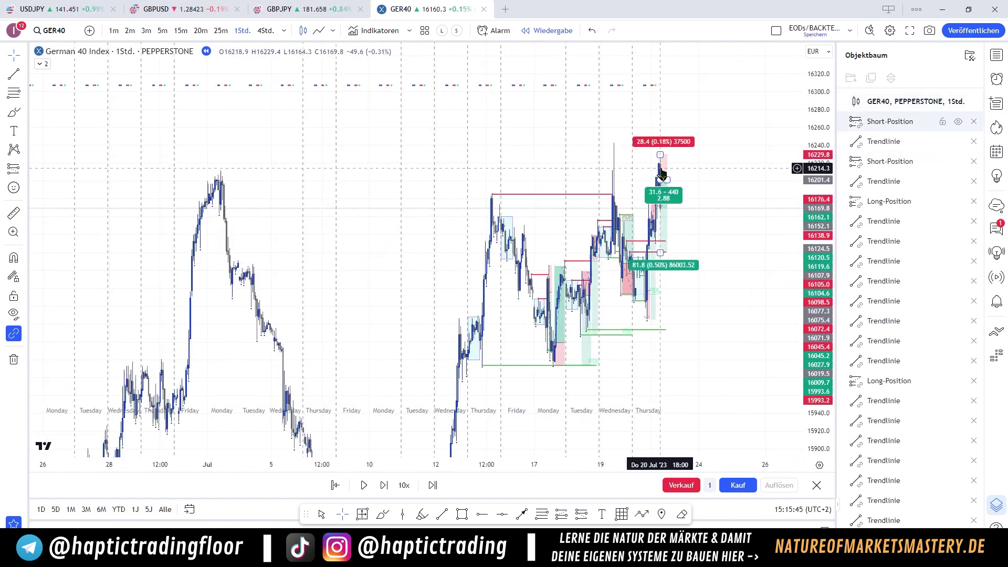
{"action": "key", "text": "Escape"}
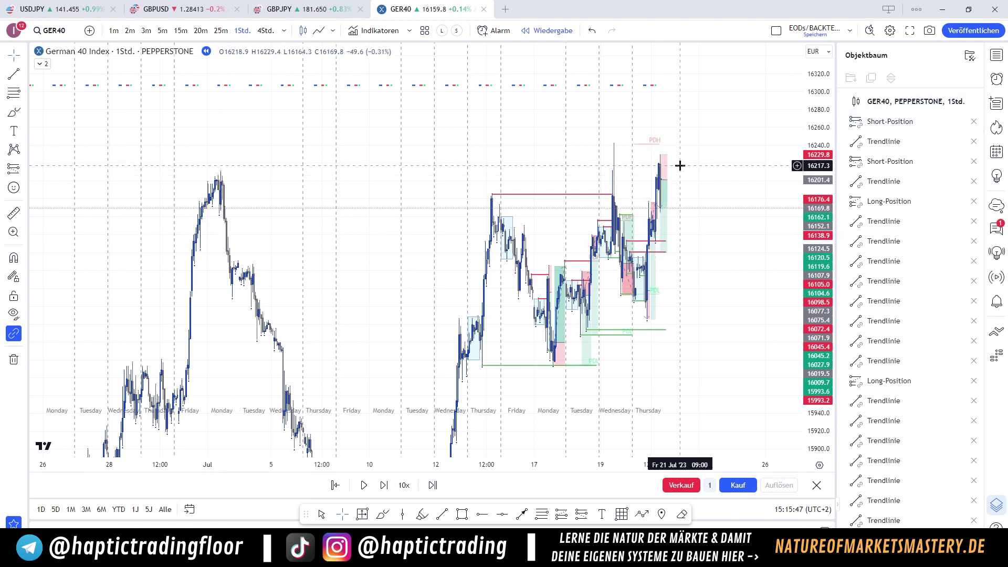
{"action": "scroll", "coordinate": [673, 223], "scroll_direction": "up", "scroll_amount": 1}
{"action": "left_click", "coordinate": [646, 182]}
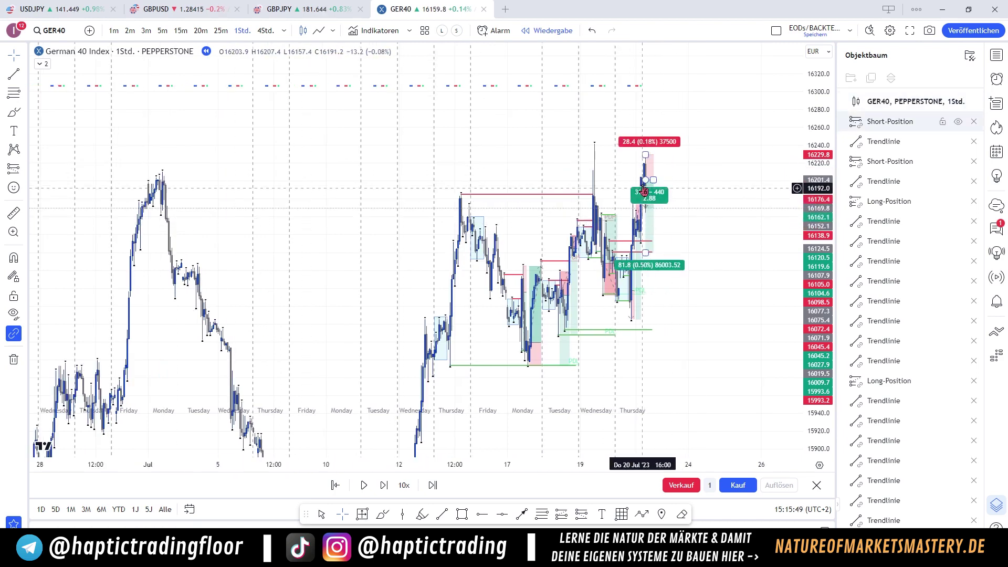
{"action": "key", "text": "Escape"}
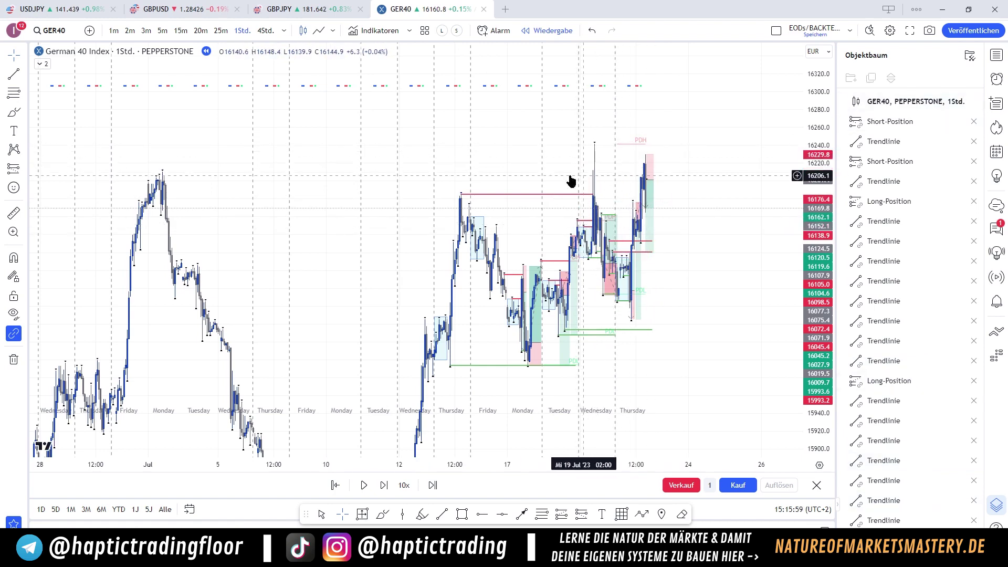
On the 5-minute chart, shorten the red trendlines near 16133 and 16120 to end at 10:10 and 09:55 on 20 July
{"action": "left_click", "coordinate": [162, 30]}
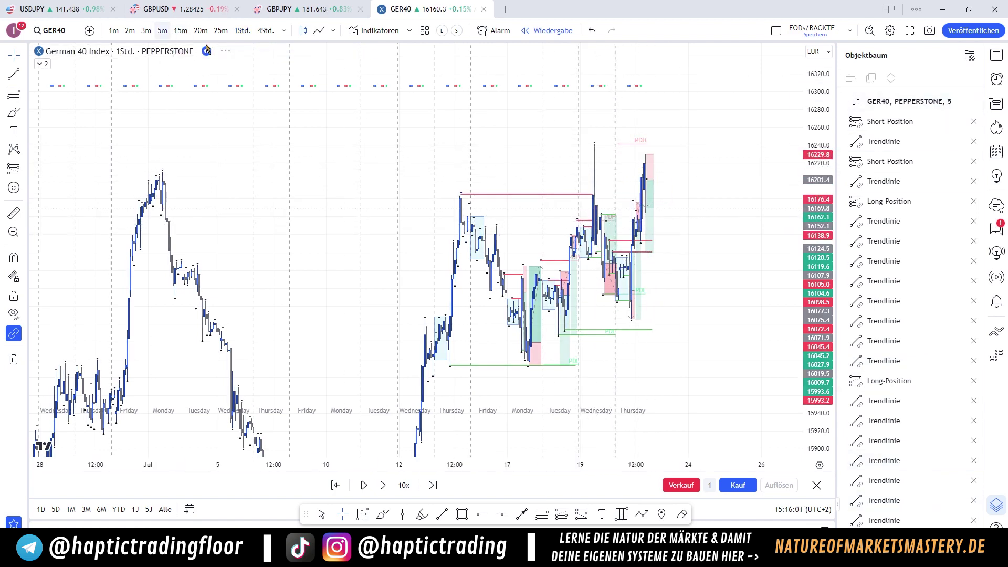
{"action": "left_click_drag", "start_coordinate": [816, 302], "coordinate": [816, 157]}
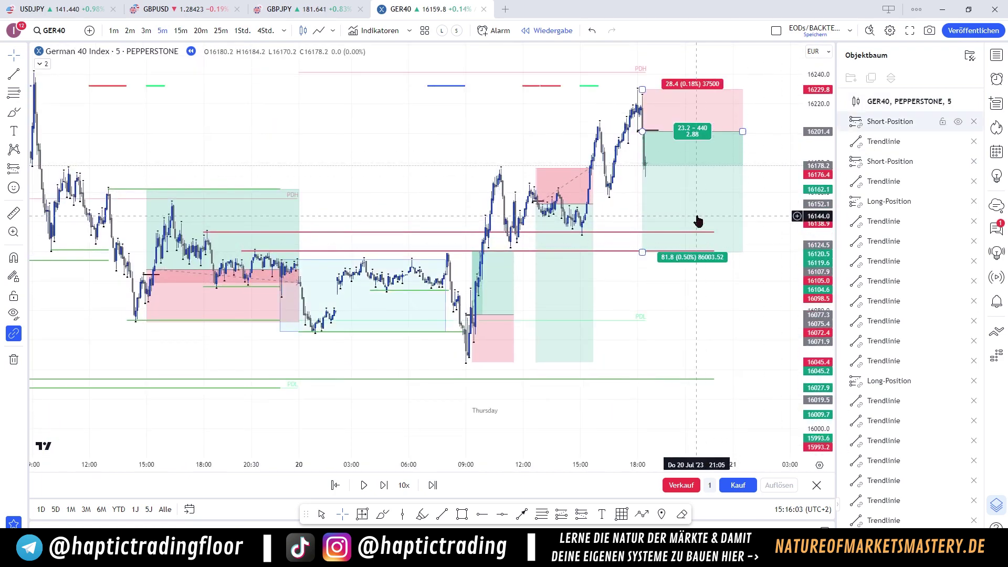
{"action": "left_click_drag", "start_coordinate": [696, 303], "coordinate": [574, 320]}
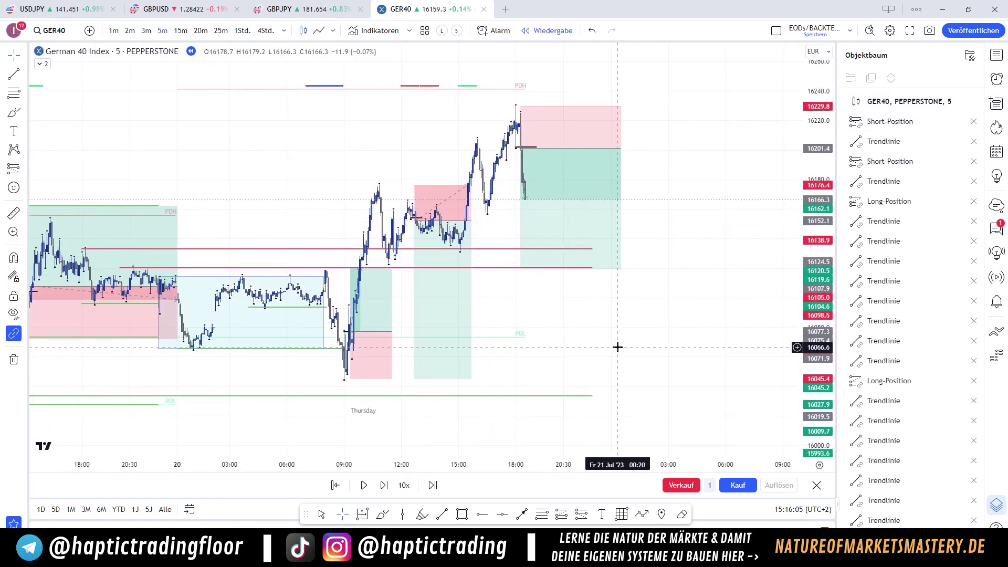
{"action": "left_click", "coordinate": [570, 262]}
{"action": "left_click_drag", "start_coordinate": [587, 250], "coordinate": [395, 254]}
{"action": "left_click", "coordinate": [562, 266]}
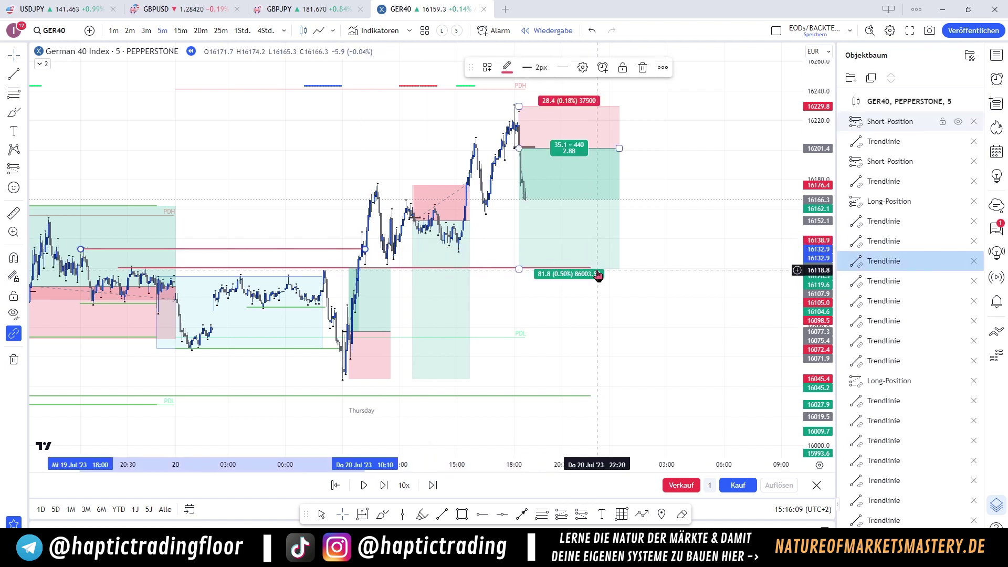
{"action": "left_click", "coordinate": [590, 268]}
{"action": "left_click_drag", "start_coordinate": [589, 269], "coordinate": [358, 270]}
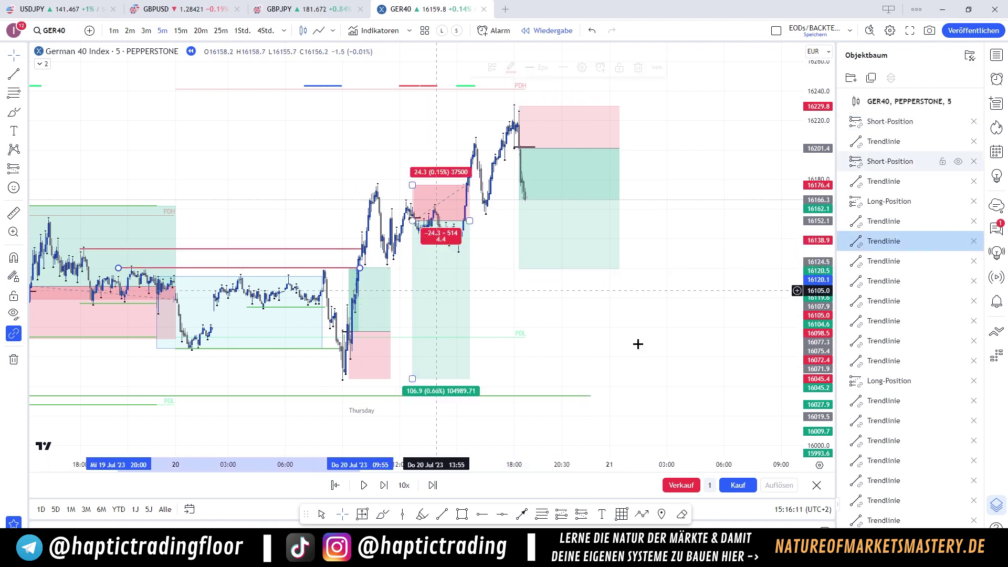
{"action": "left_click", "coordinate": [638, 342]}
Advance the replay candle by candle to about 21:55 on 20 July
{"action": "key", "text": "shift+Right"}
{"action": "key", "text": "shift+Right"}
{"action": "key", "text": "shift+Right"}
{"action": "key", "text": "shift+Right"}
{"action": "key", "text": "shift+Right"}
{"action": "key", "text": "shift+Right"}
{"action": "key", "text": "shift+Right"}
{"action": "key", "text": "shift+Right"}
{"action": "key", "text": "shift+Right"}
{"action": "key", "text": "shift+Right"}
{"action": "key", "text": "shift+Right"}
{"action": "key", "text": "shift+Right"}
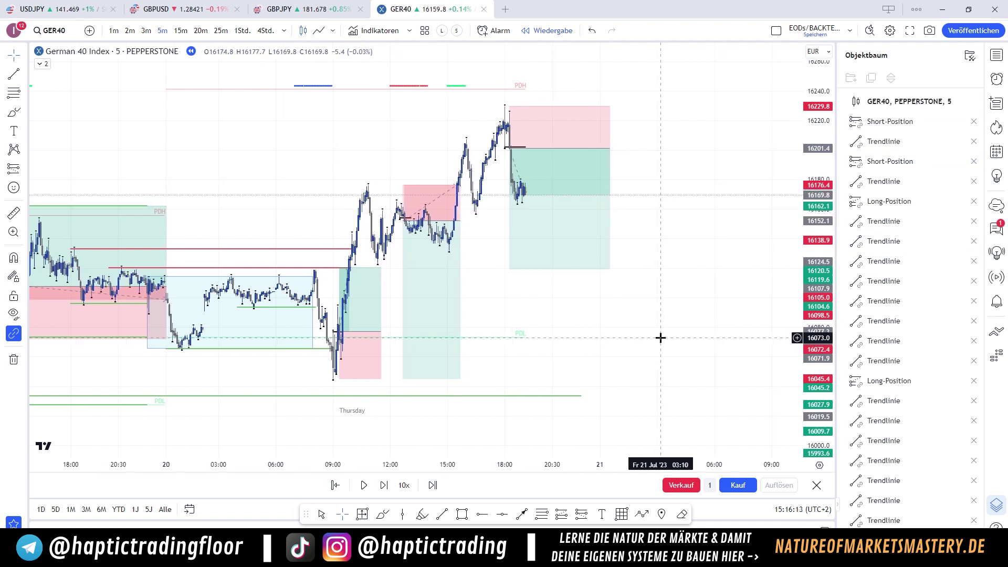
{"action": "key", "text": "shift+Right"}
{"action": "key", "text": "shift+Right"}
{"action": "key", "text": "shift+Right"}
{"action": "key", "text": "shift+Right"}
{"action": "key", "text": "shift+Right"}
{"action": "key", "text": "shift+Right"}
{"action": "key", "text": "shift+Right"}
{"action": "key", "text": "shift+Right"}
{"action": "key", "text": "shift+Right"}
{"action": "key", "text": "shift+Right"}
{"action": "key", "text": "shift+Right"}
{"action": "key", "text": "shift+Right"}
{"action": "key", "text": "shift+Right"}
{"action": "key", "text": "shift+Right"}
{"action": "key", "text": "shift+Right"}
{"action": "key", "text": "shift+Right"}
{"action": "key", "text": "shift+Right"}
{"action": "key", "text": "shift+Right"}
{"action": "key", "text": "shift+Right"}
{"action": "key", "text": "shift+Right"}
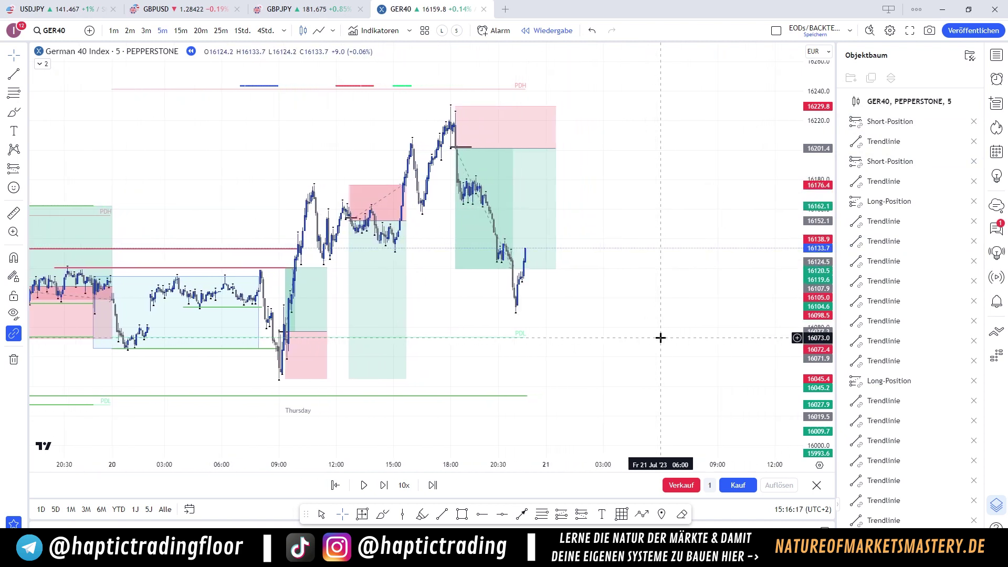
{"action": "key", "text": "shift+Right"}
Shorten the newest short position so that it ends at about 21:30 on 20 July
{"action": "left_click", "coordinate": [546, 258]}
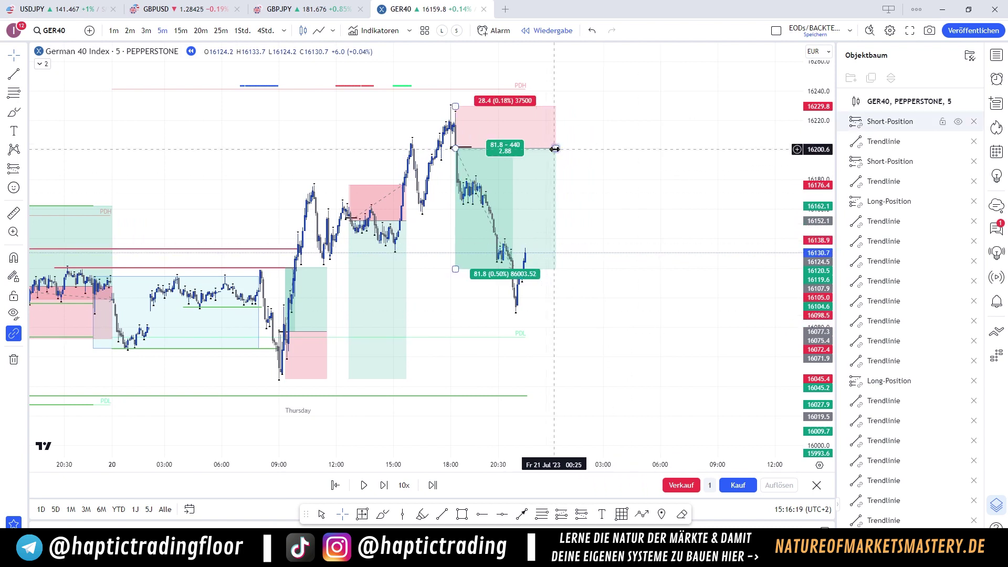
{"action": "left_click_drag", "start_coordinate": [554, 149], "coordinate": [518, 149]}
{"action": "left_click_drag", "start_coordinate": [574, 173], "coordinate": [562, 158]}
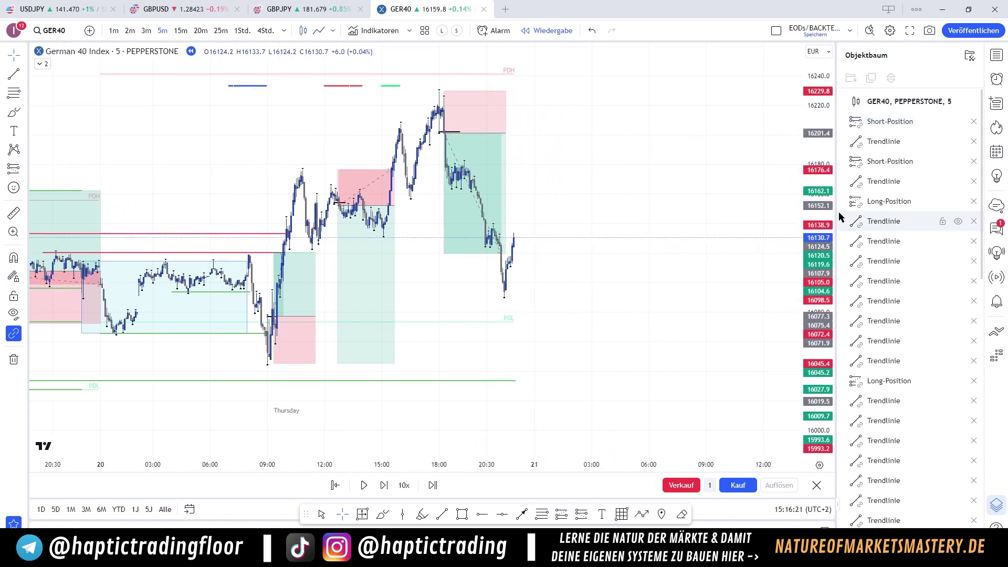
{"action": "scroll", "coordinate": [646, 263], "scroll_direction": "up", "scroll_amount": 2}
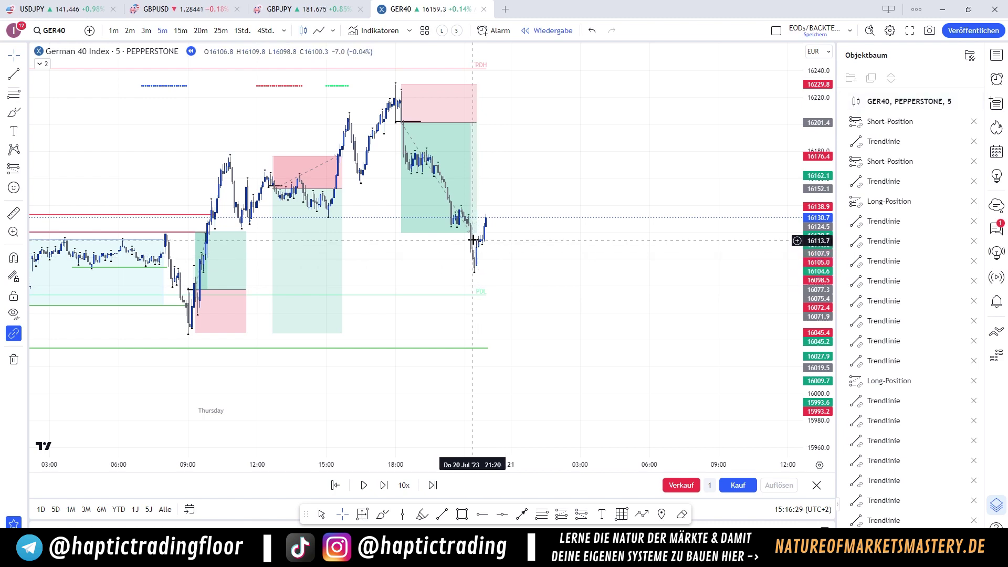
{"action": "left_click", "coordinate": [475, 221]}
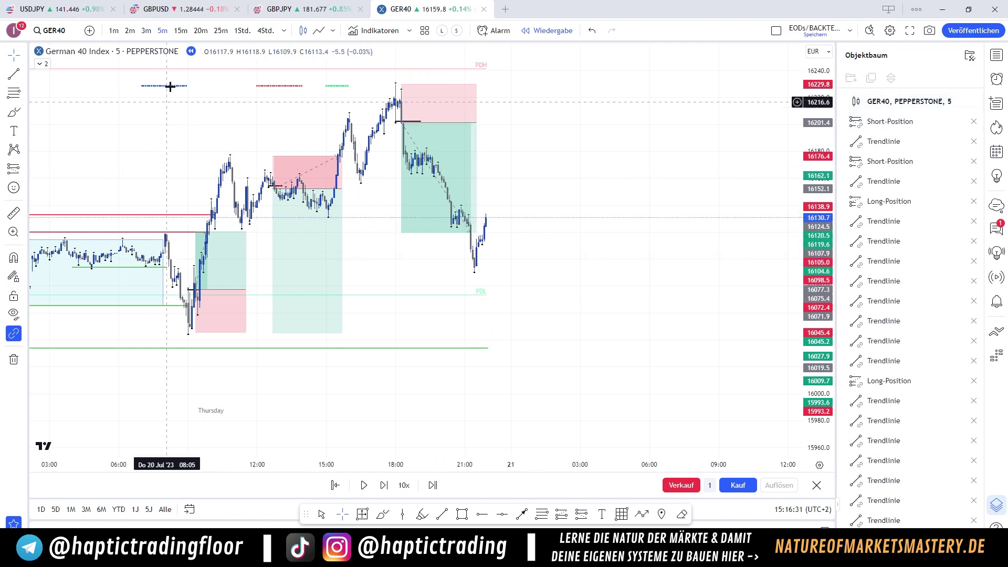
Switch to the 1-hour chart and advance the replay candle by candle to 08:00 on 21 July
{"action": "left_click", "coordinate": [242, 30]}
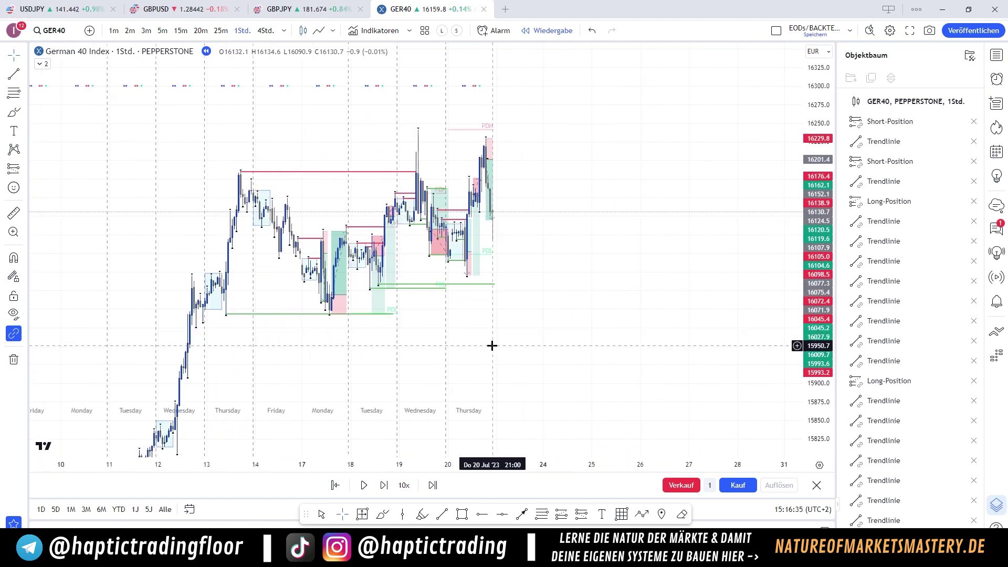
{"action": "key", "text": "shift+Right"}
{"action": "key", "text": "shift+Right"}
{"action": "key", "text": "shift+Right"}
{"action": "key", "text": "shift+Right"}
{"action": "key", "text": "shift+Right"}
{"action": "key", "text": "shift+Right"}
{"action": "key", "text": "shift+Right"}
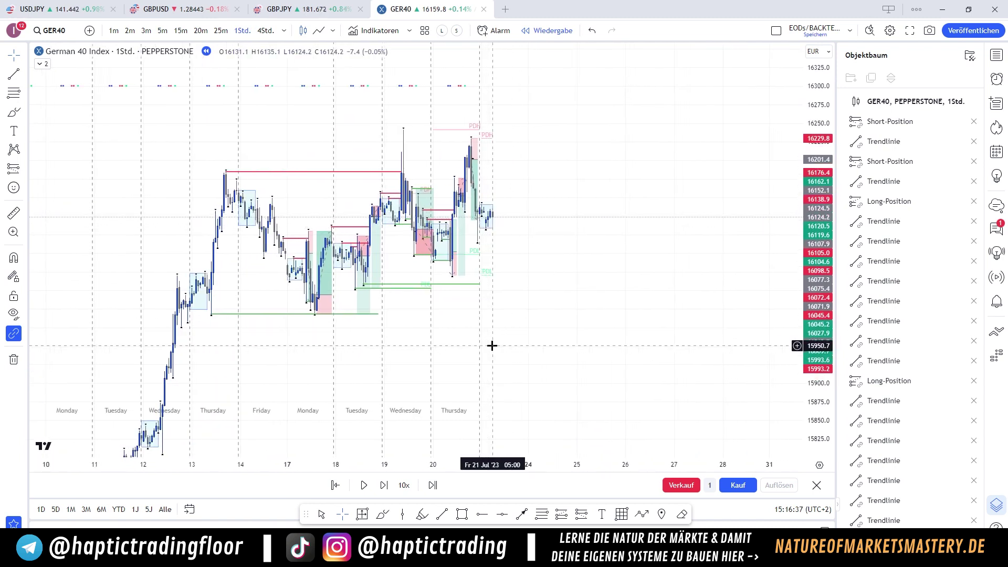
{"action": "key", "text": "shift+Right"}
{"action": "key", "text": "shift+Right"}
{"action": "key", "text": "shift+Right"}
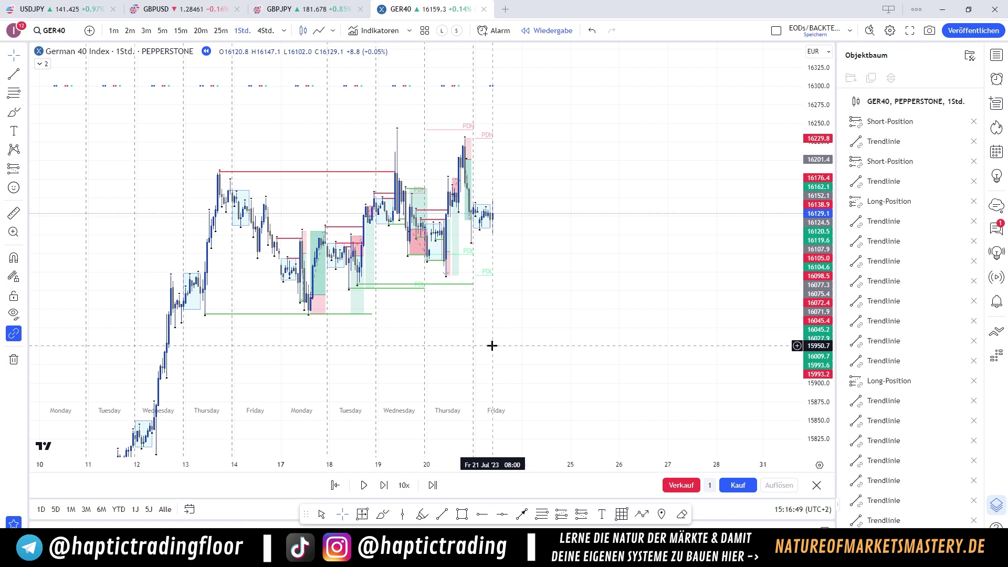
Cut the replay back by one candle, to just before the 08:00 candle of 21 July
{"action": "scroll", "coordinate": [502, 295], "scroll_direction": "up", "scroll_amount": 2}
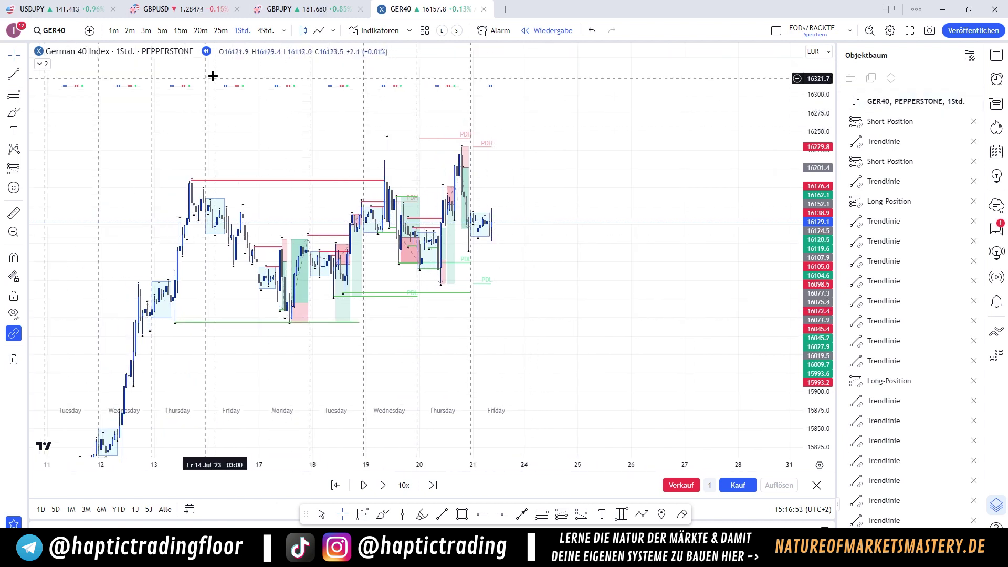
{"action": "left_click", "coordinate": [466, 150]}
{"action": "left_click", "coordinate": [527, 156]}
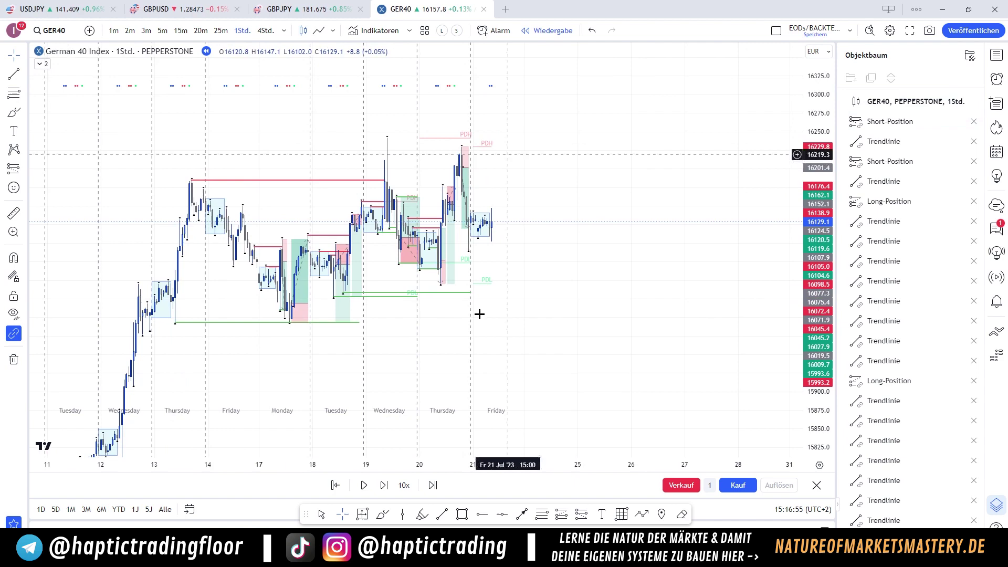
{"action": "left_click", "coordinate": [335, 485]}
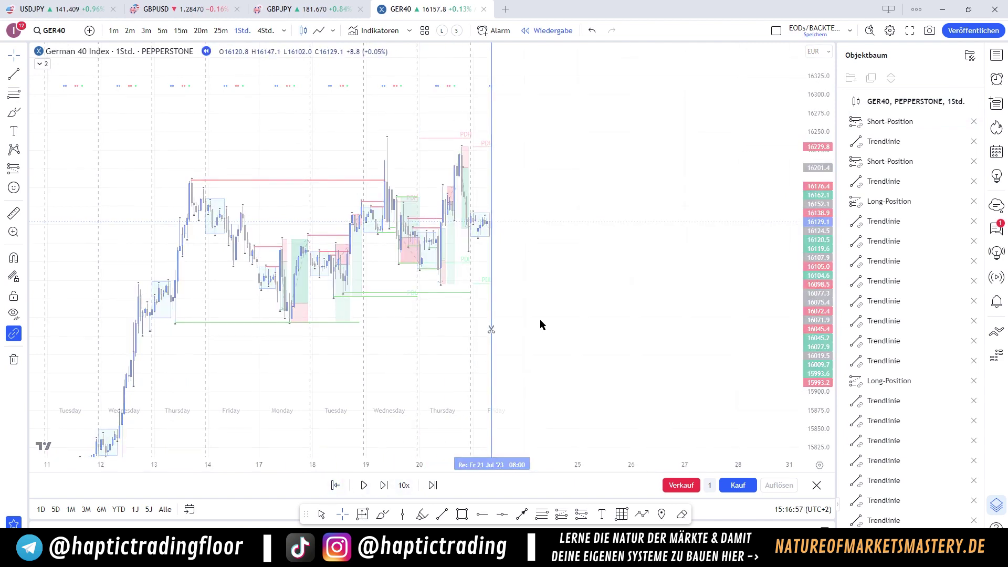
{"action": "left_click_drag", "start_coordinate": [818, 323], "coordinate": [817, 166]}
{"action": "left_click_drag", "start_coordinate": [704, 241], "coordinate": [520, 263]}
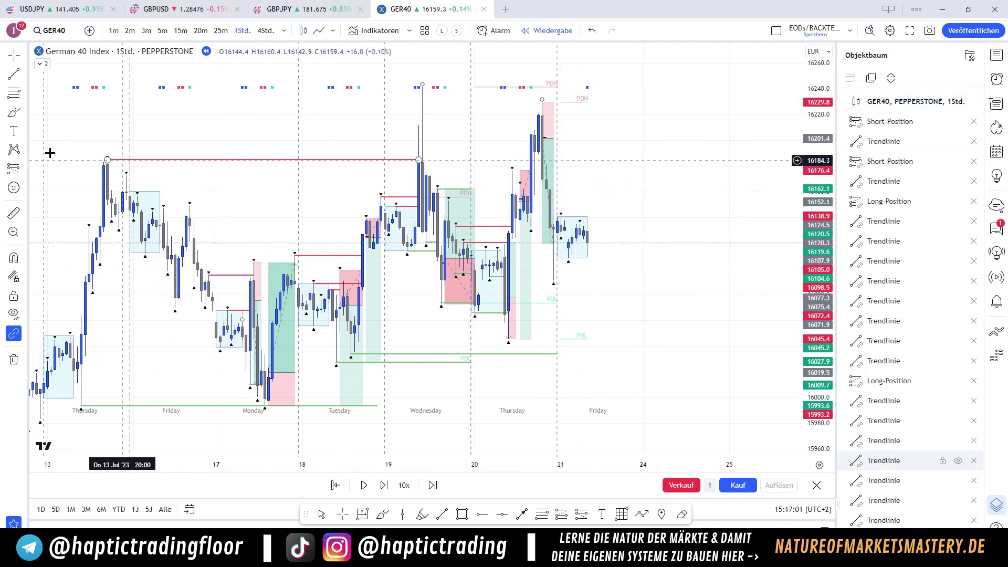
Mark the 05:00 candle's level at 16135.1 with a horizontal trendline to 21:00 on 21 July and colour it red
{"action": "left_click", "coordinate": [18, 75]}
{"action": "left_click", "coordinate": [580, 223]}
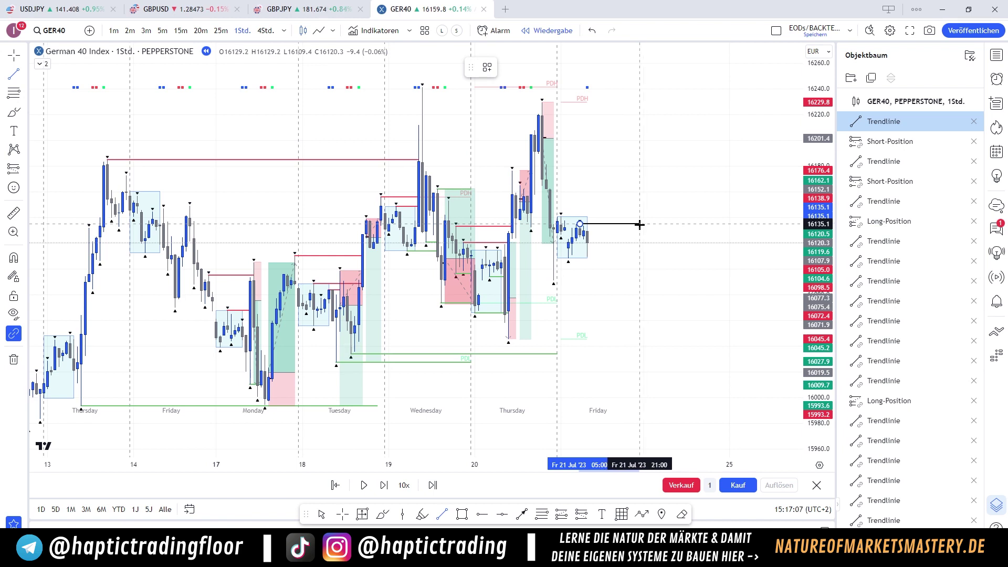
{"action": "left_click", "coordinate": [639, 224]}
{"action": "left_click_drag", "start_coordinate": [653, 245], "coordinate": [629, 248]}
{"action": "left_click", "coordinate": [599, 228]}
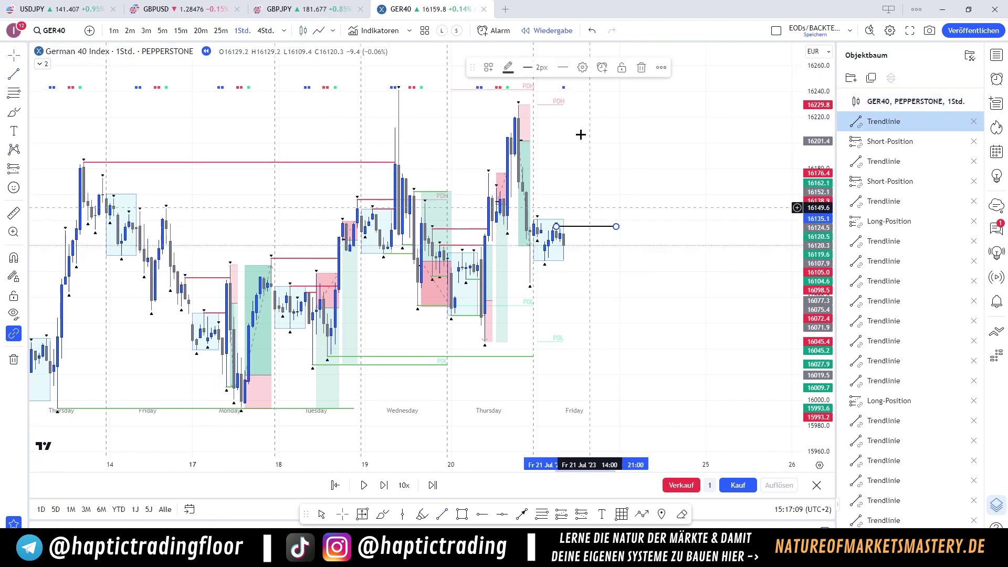
{"action": "left_click", "coordinate": [511, 73]}
{"action": "left_click", "coordinate": [507, 153]}
{"action": "left_click", "coordinate": [641, 153]}
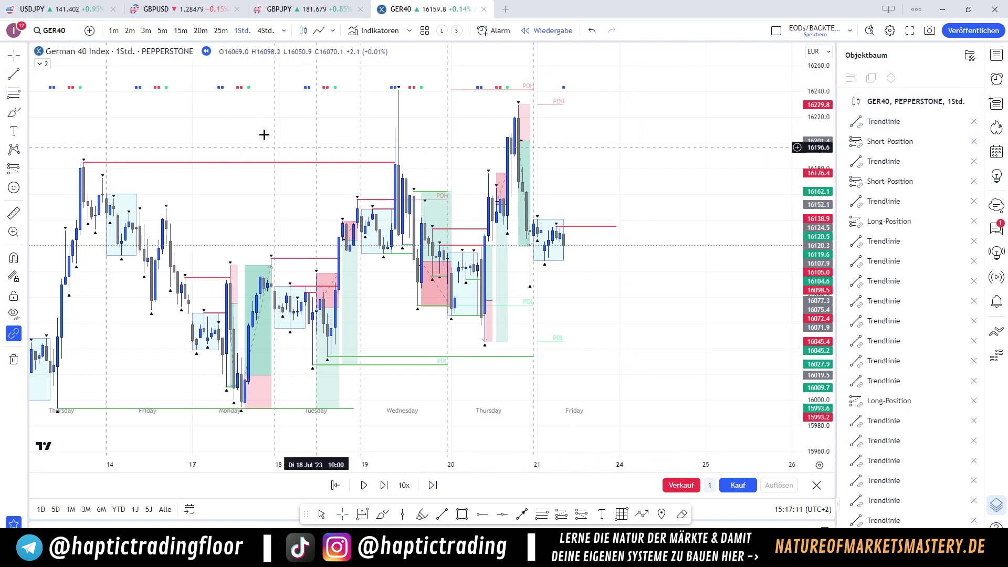
Mark the 00:00 candle's high at 16140.6 on 21 July with a red horizontal trendline reaching to about 21:00
{"action": "key", "text": "alt+t"}
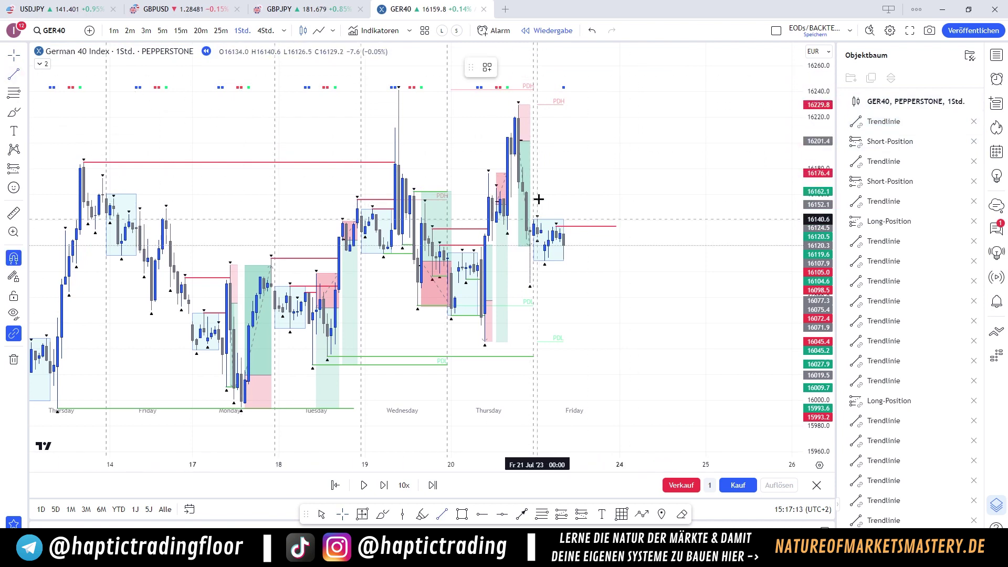
{"action": "left_click", "coordinate": [537, 219]}
{"action": "left_click", "coordinate": [617, 215]}
{"action": "left_click_drag", "start_coordinate": [586, 170], "coordinate": [566, 196]}
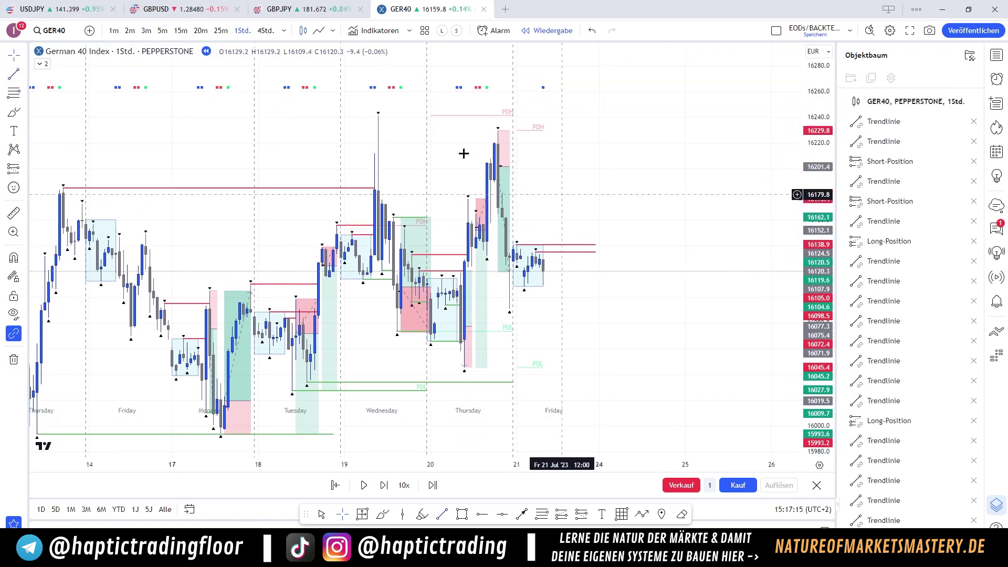
Mark the 18:00 high of 20 July at 16229.4 with a red horizontal trendline to 21:00 on 21 July
{"action": "left_click", "coordinate": [13, 74]}
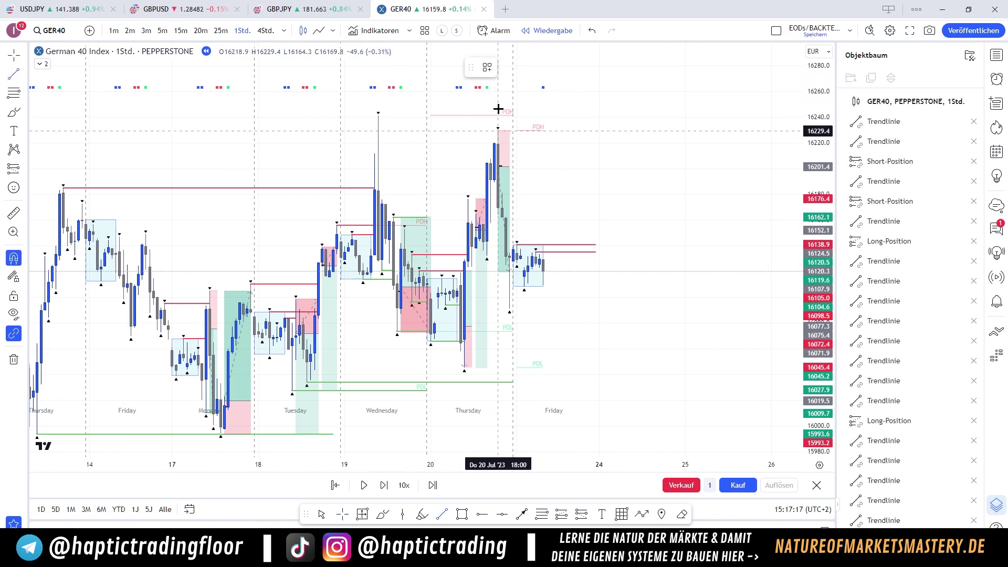
{"action": "key", "text": "alt+t"}
{"action": "left_click", "coordinate": [498, 131]}
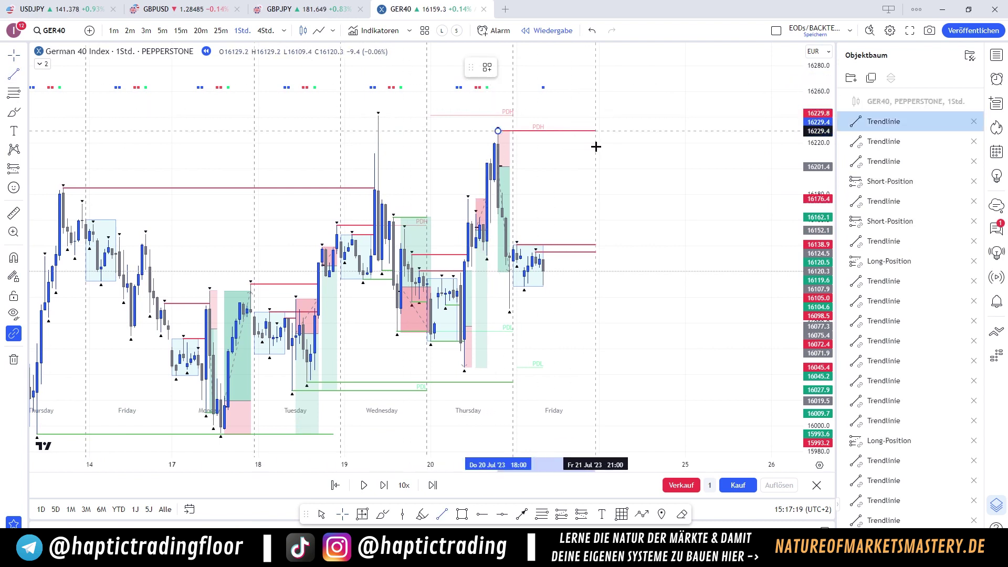
{"action": "left_click", "coordinate": [596, 146]}
Mark the 02:00 low of 21 July at 16108.0 with a horizontal trendline to 21:00 and colour it green
{"action": "left_click", "coordinate": [18, 78]}
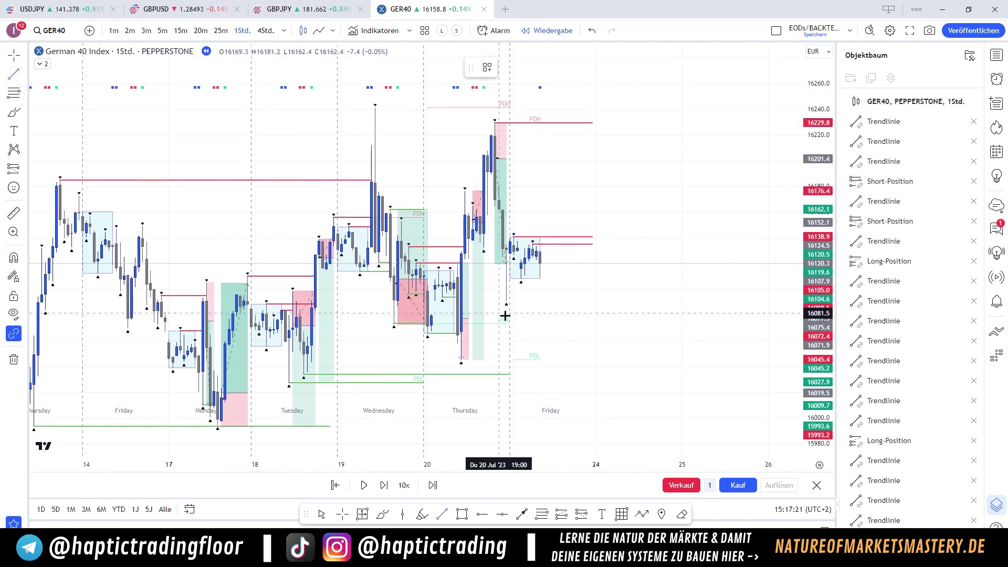
{"action": "left_click", "coordinate": [525, 297]}
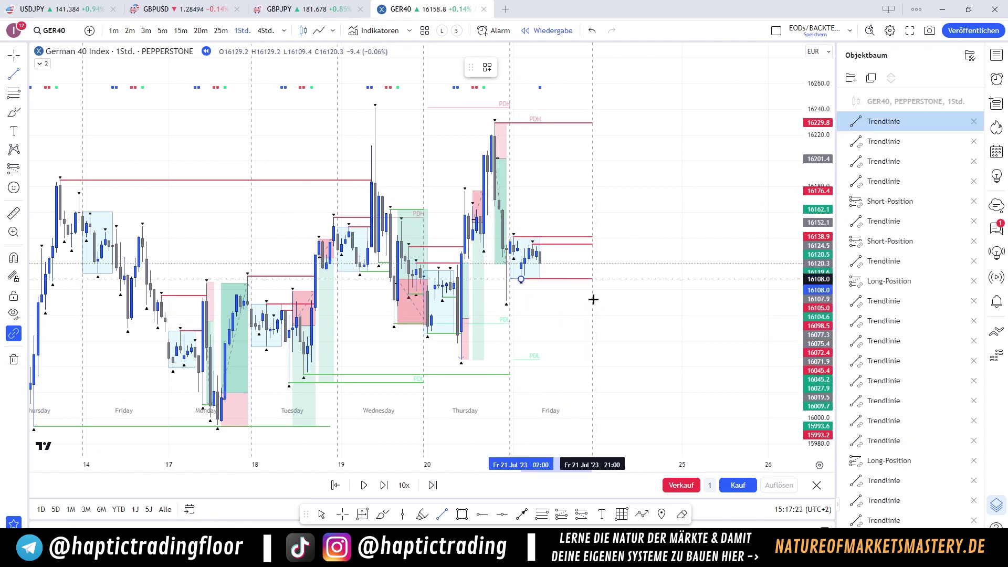
{"action": "left_click", "coordinate": [593, 299]}
{"action": "left_click", "coordinate": [507, 67]}
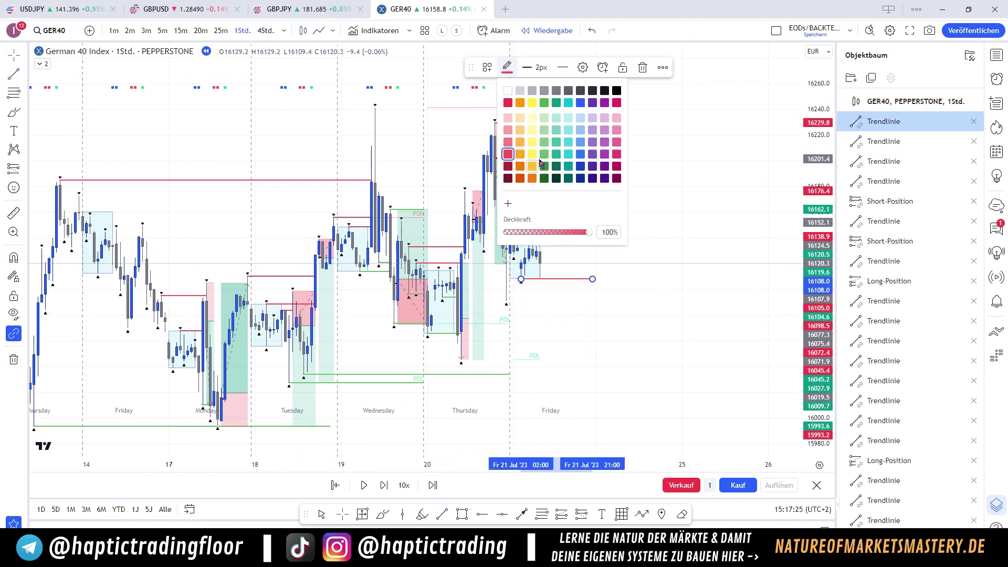
{"action": "left_click", "coordinate": [541, 163]}
{"action": "left_click", "coordinate": [637, 252]}
Mark the 21:00 low of 20 July with a green horizontal trendline reaching to 21:00 on 21 July
{"action": "left_click", "coordinate": [24, 74]}
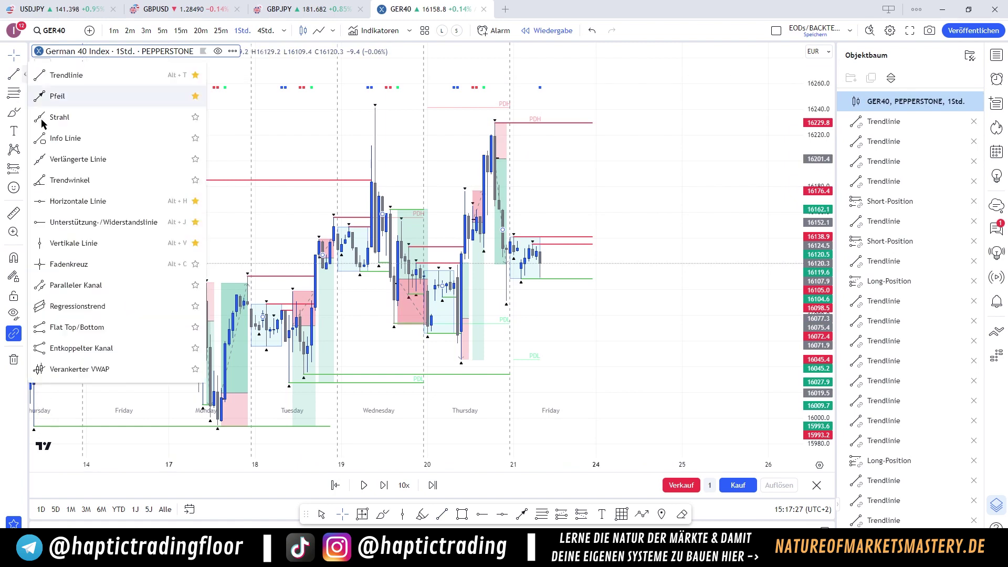
{"action": "left_click", "coordinate": [67, 75]}
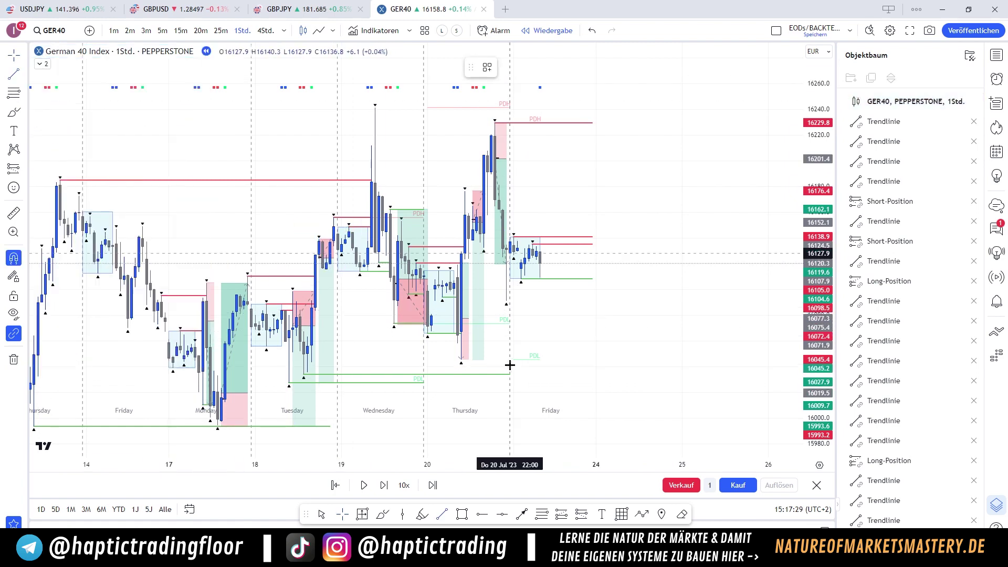
{"action": "left_click", "coordinate": [506, 302]}
{"action": "left_click", "coordinate": [590, 333], "text": "shift"}
{"action": "left_click", "coordinate": [612, 336]}
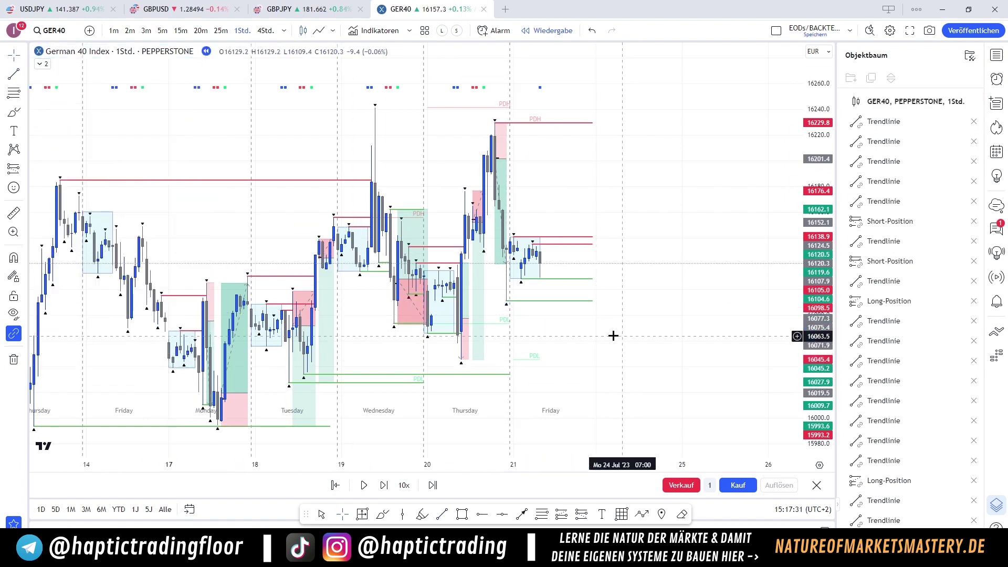
Advance the replay on the 5-minute chart to about 08:30 on 21 July and delete the green trendline at 16108
{"action": "left_click", "coordinate": [162, 31]}
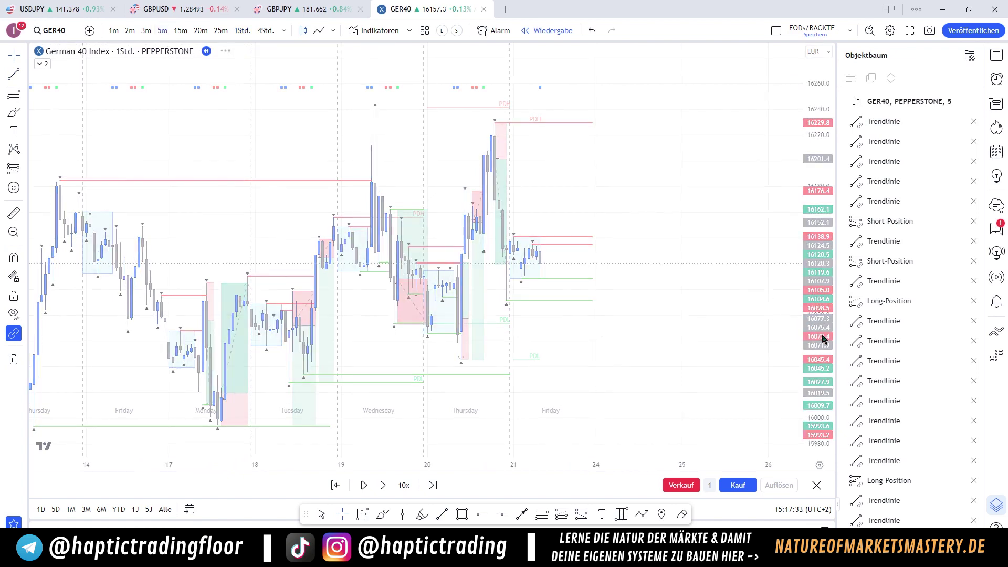
{"action": "scroll", "coordinate": [738, 356], "scroll_direction": "up", "scroll_amount": 5}
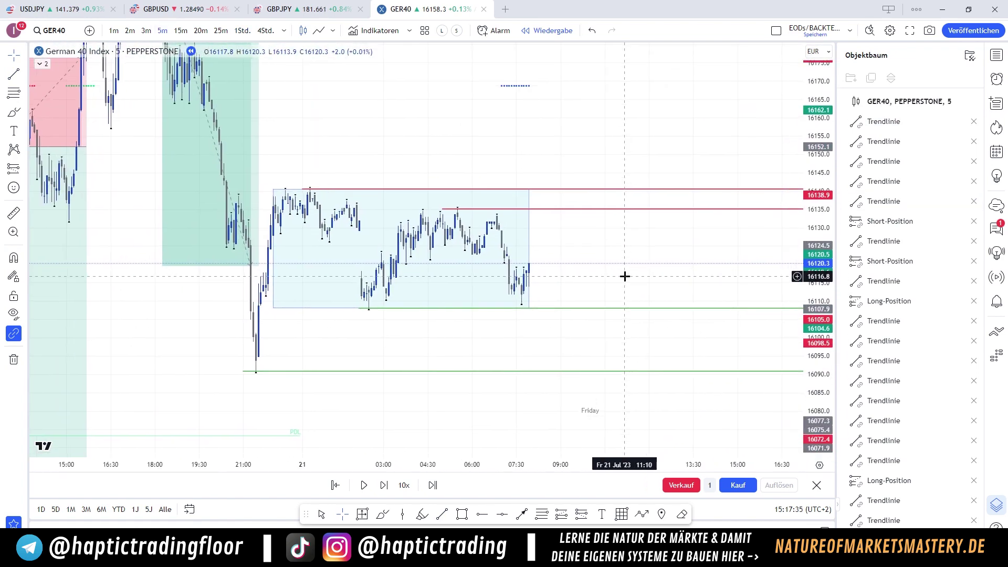
{"action": "key", "text": "shift+Right"}
{"action": "key", "text": "shift+Right"}
{"action": "key", "text": "shift+Right"}
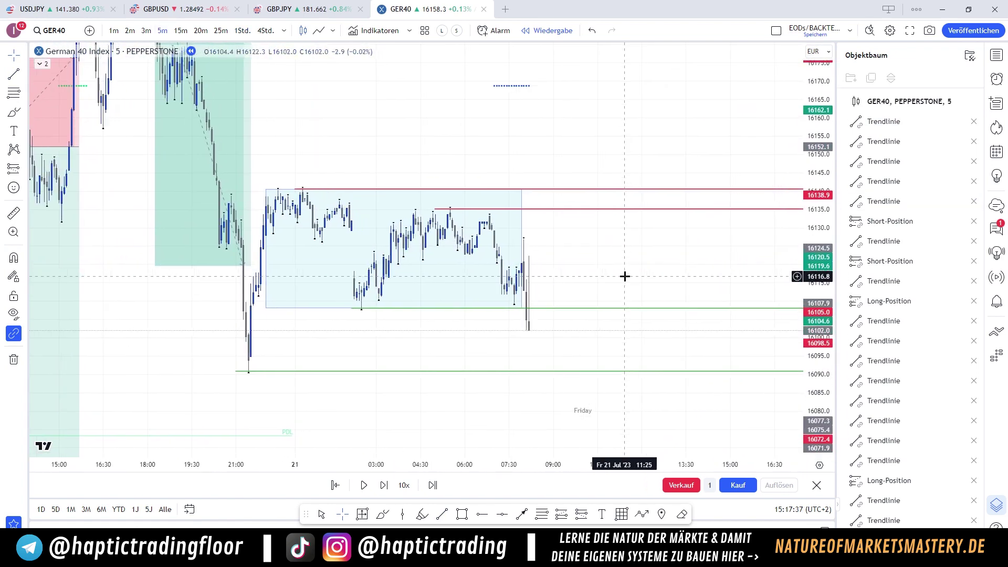
{"action": "key", "text": "shift+Right"}
{"action": "key", "text": "shift+Right"}
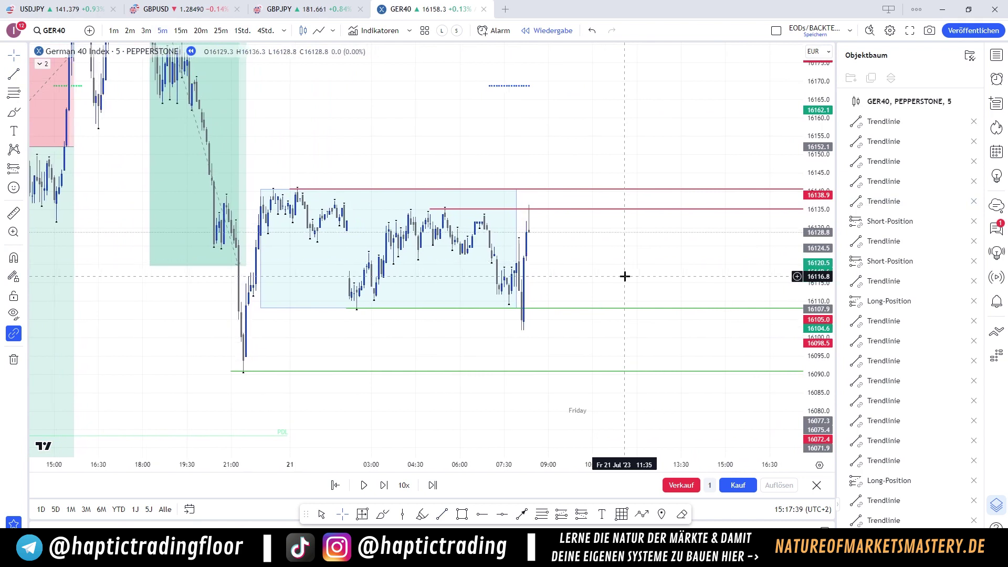
{"action": "key", "text": "shift+Right"}
{"action": "key", "text": "shift+Right"}
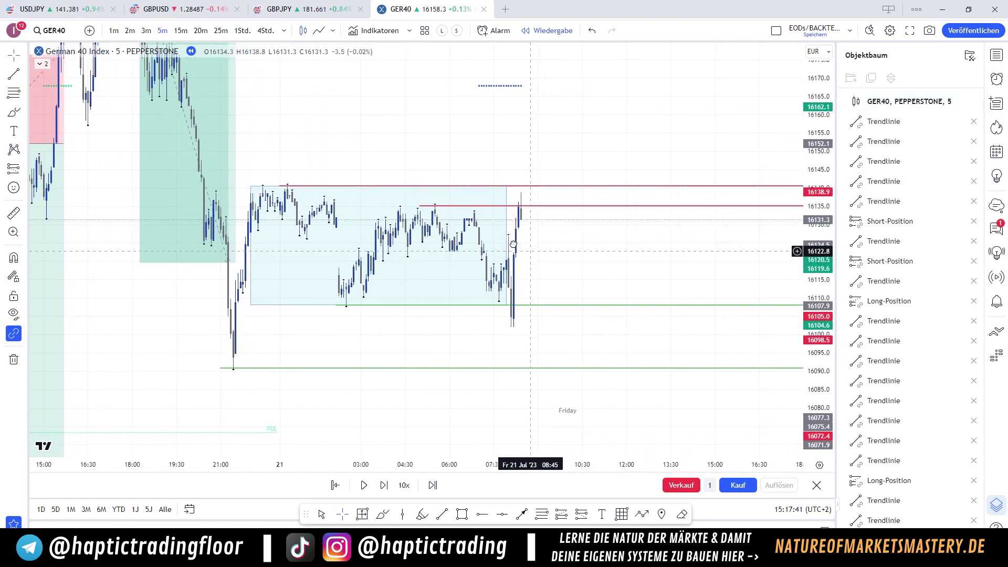
{"action": "left_click", "coordinate": [523, 299]}
{"action": "key", "text": "Delete"}
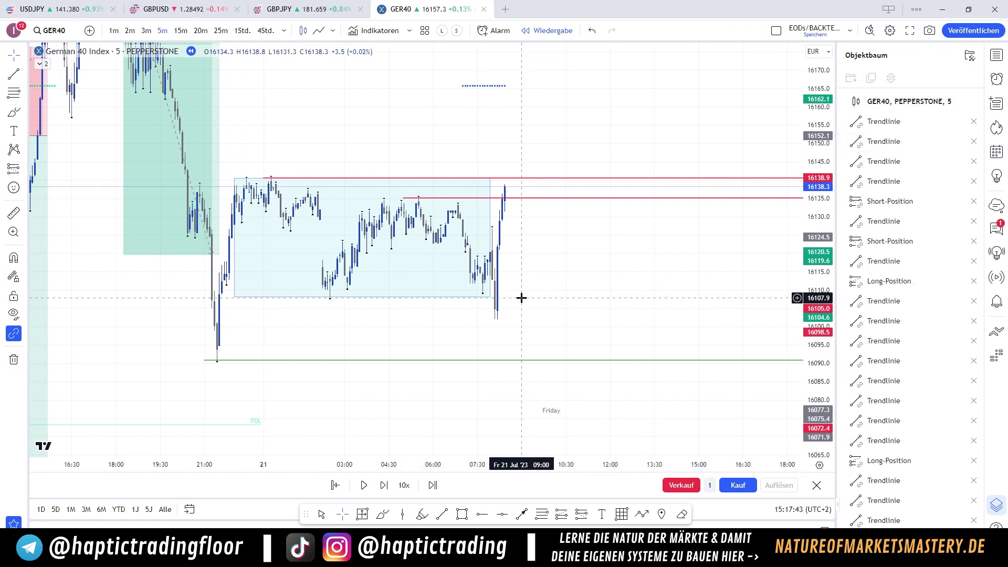
Advance the 5-minute replay candle by candle to about 11:20 on 21 July
{"action": "key", "text": "shift+Right"}
{"action": "key", "text": "shift+Right"}
{"action": "key", "text": "shift+Right"}
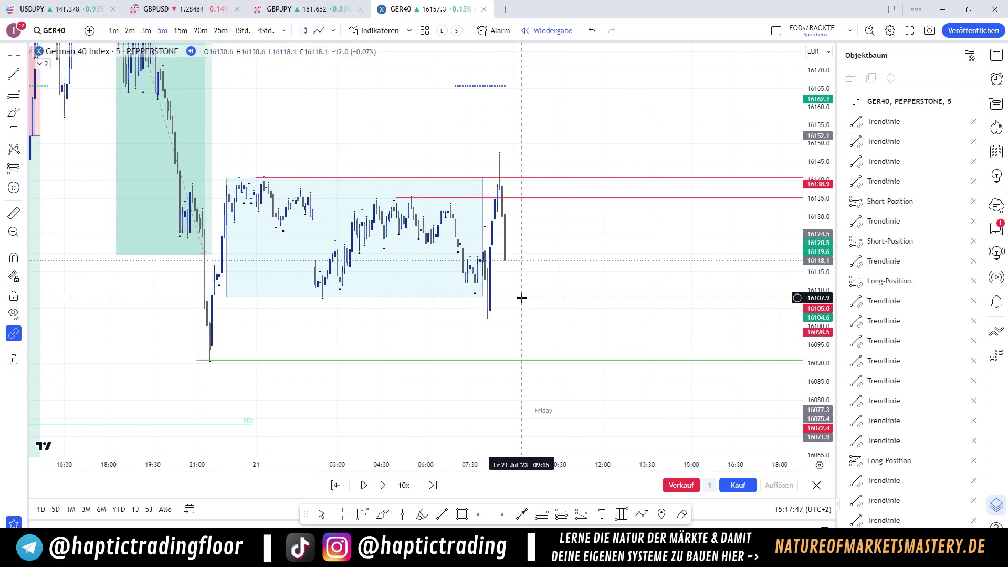
{"action": "key", "text": "shift+Right"}
{"action": "key", "text": "shift+Right"}
{"action": "key", "text": "shift+Right"}
{"action": "key", "text": "shift+Right"}
{"action": "key", "text": "shift+Right"}
{"action": "key", "text": "shift+Right"}
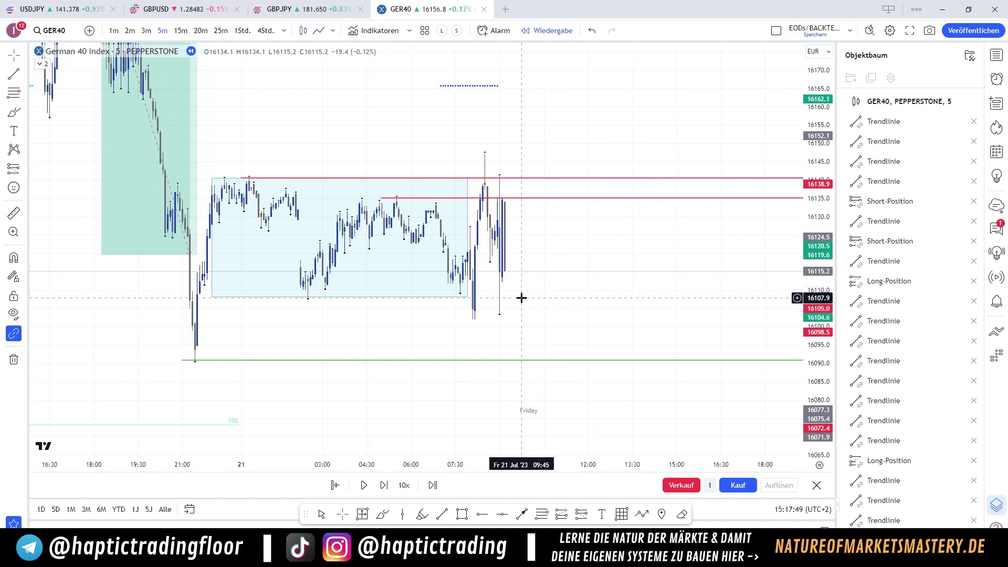
{"action": "key", "text": "shift+Right"}
{"action": "key", "text": "shift+Right"}
{"action": "key", "text": "shift+Right"}
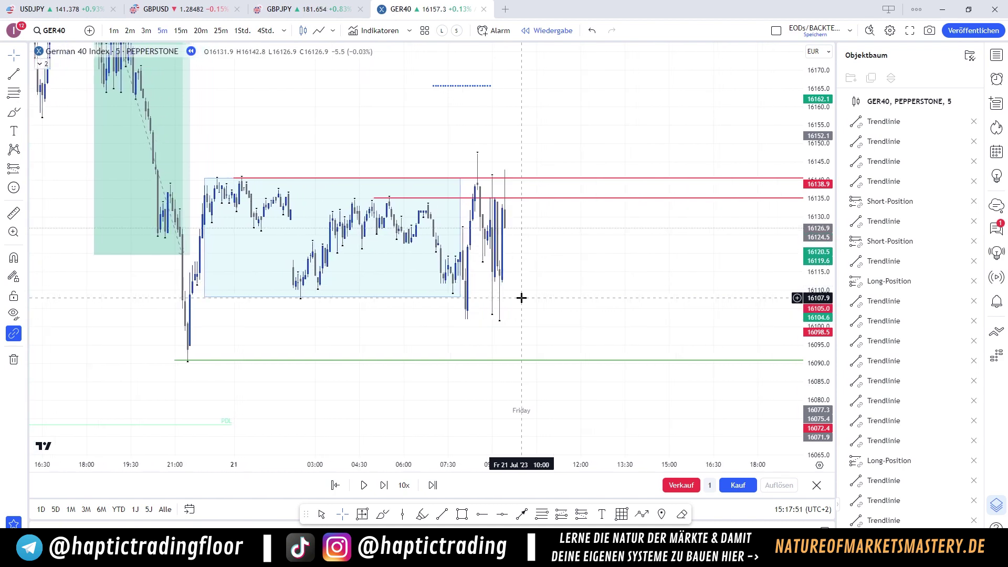
{"action": "key", "text": "shift+Right"}
{"action": "key", "text": "shift+Right"}
{"action": "key", "text": "shift+Right"}
{"action": "key", "text": "shift+Right"}
{"action": "key", "text": "shift+Right"}
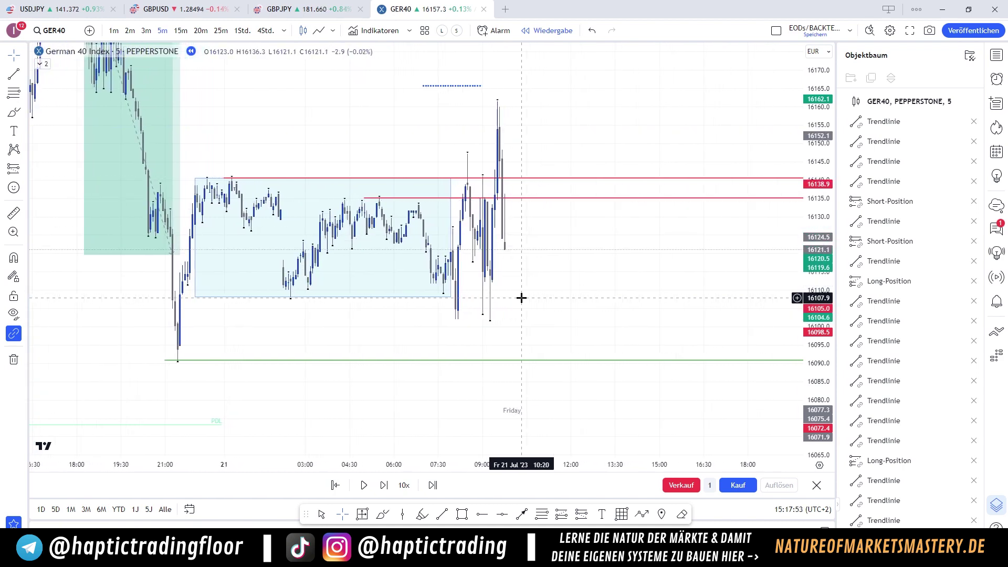
{"action": "key", "text": "shift+Right"}
{"action": "key", "text": "shift+Right"}
{"action": "key", "text": "shift+Right"}
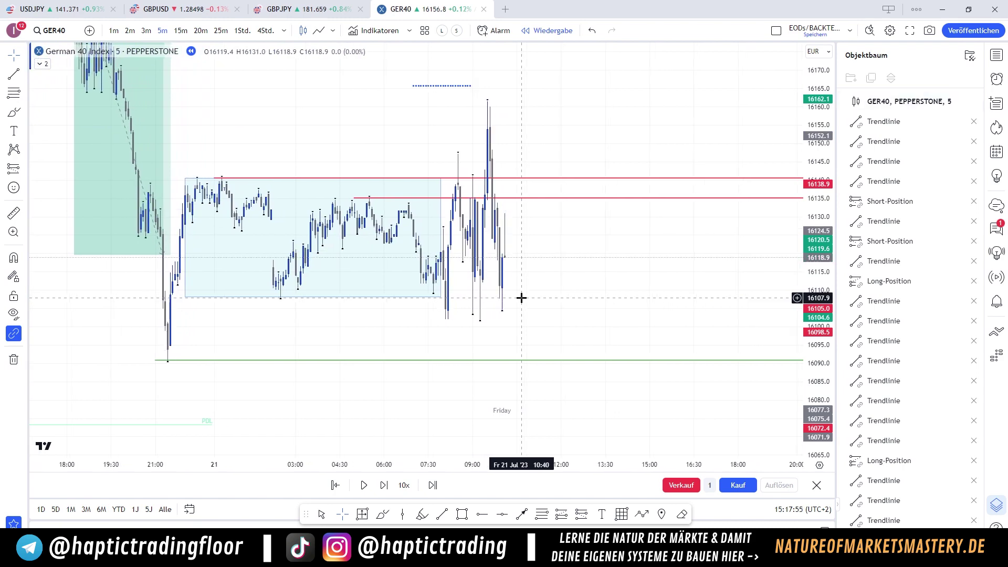
{"action": "key", "text": "shift+Right"}
{"action": "key", "text": "shift+Right"}
{"action": "key", "text": "shift+Right"}
{"action": "key", "text": "shift+Right"}
{"action": "key", "text": "shift+Right"}
{"action": "key", "text": "shift+Right"}
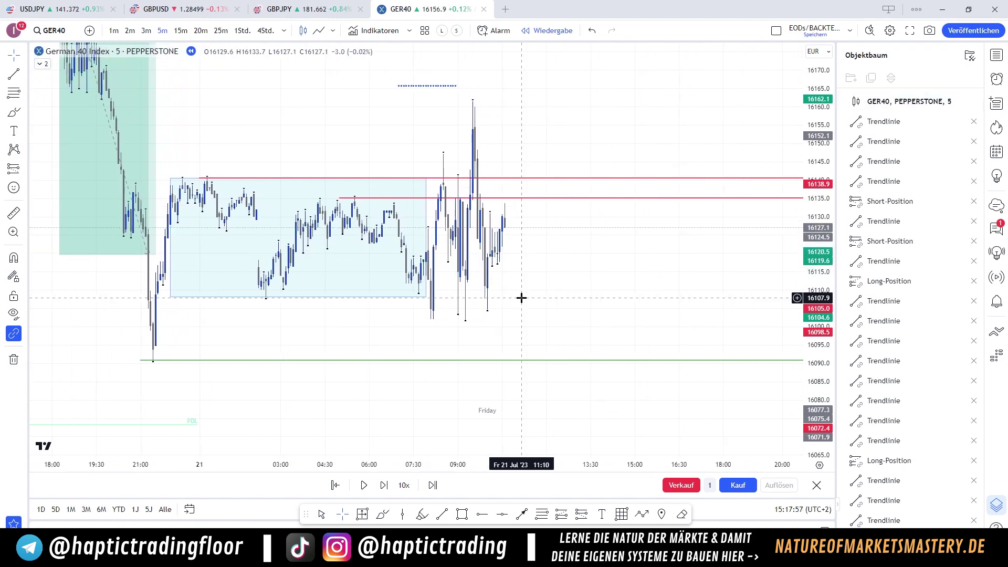
{"action": "key", "text": "shift+Right"}
{"action": "key", "text": "shift+Right"}
{"action": "key", "text": "shift+Right"}
{"action": "key", "text": "shift+Right"}
{"action": "key", "text": "shift+Right"}
{"action": "key", "text": "shift+Right"}
{"action": "key", "text": "shift+Right"}
{"action": "key", "text": "shift+Right"}
{"action": "key", "text": "shift+Right"}
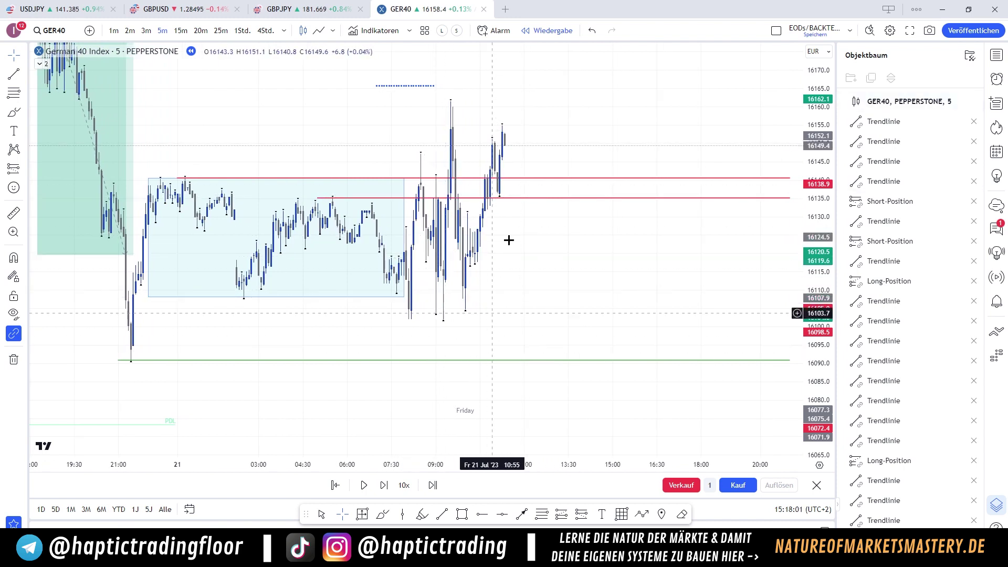
Delete the two red trendlines at about 16135 and 16140 over the 21 July session
{"action": "left_click_drag", "start_coordinate": [551, 215], "coordinate": [511, 219]}
{"action": "left_click", "coordinate": [494, 201]}
{"action": "key", "text": "Delete"}
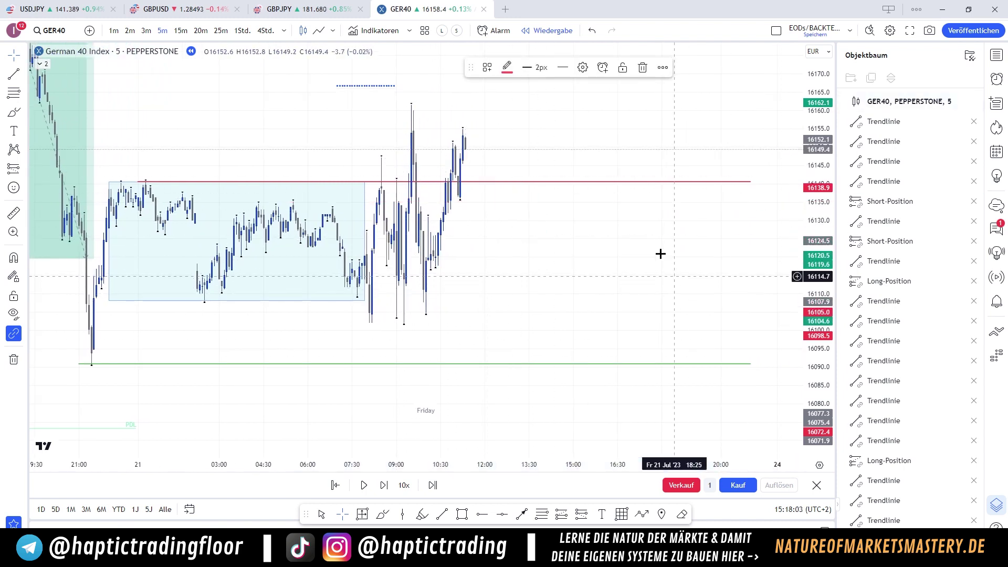
{"action": "left_click", "coordinate": [540, 181]}
{"action": "key", "text": "Delete"}
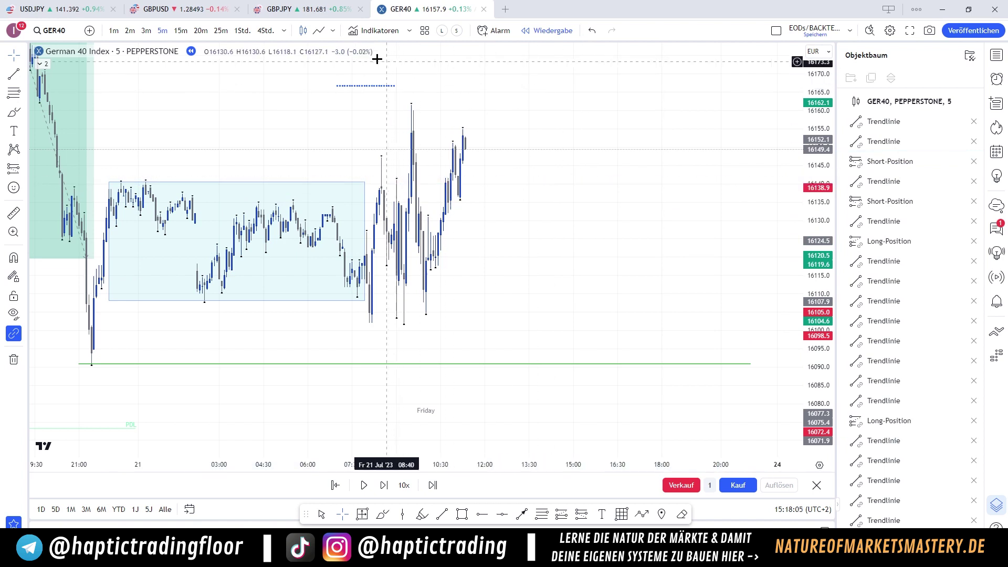
On the 1-hour chart, mark the 09:00 high of 21 July at 16161.4 with a red horizontal trendline to 21:00
{"action": "left_click", "coordinate": [241, 31]}
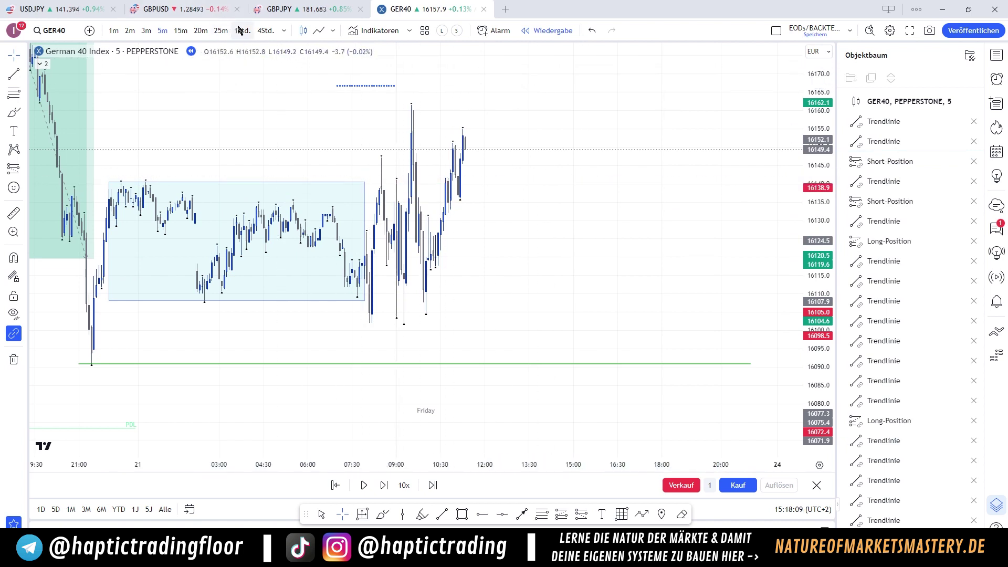
{"action": "scroll", "coordinate": [365, 172], "scroll_direction": "up", "scroll_amount": 1}
{"action": "left_click_drag", "start_coordinate": [366, 172], "coordinate": [516, 168]}
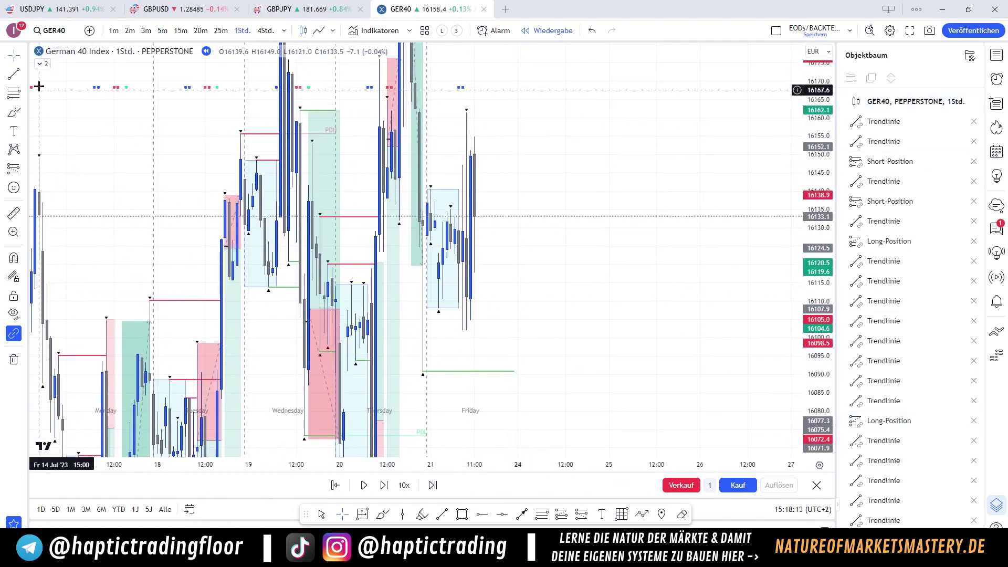
{"action": "left_click", "coordinate": [14, 74]}
{"action": "left_click", "coordinate": [466, 111]}
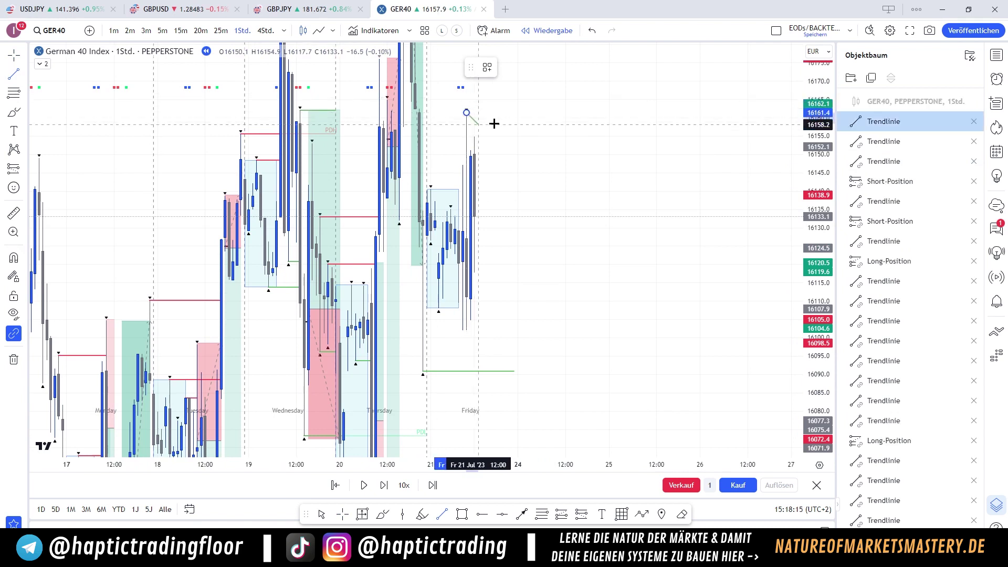
{"action": "left_click", "coordinate": [514, 113]}
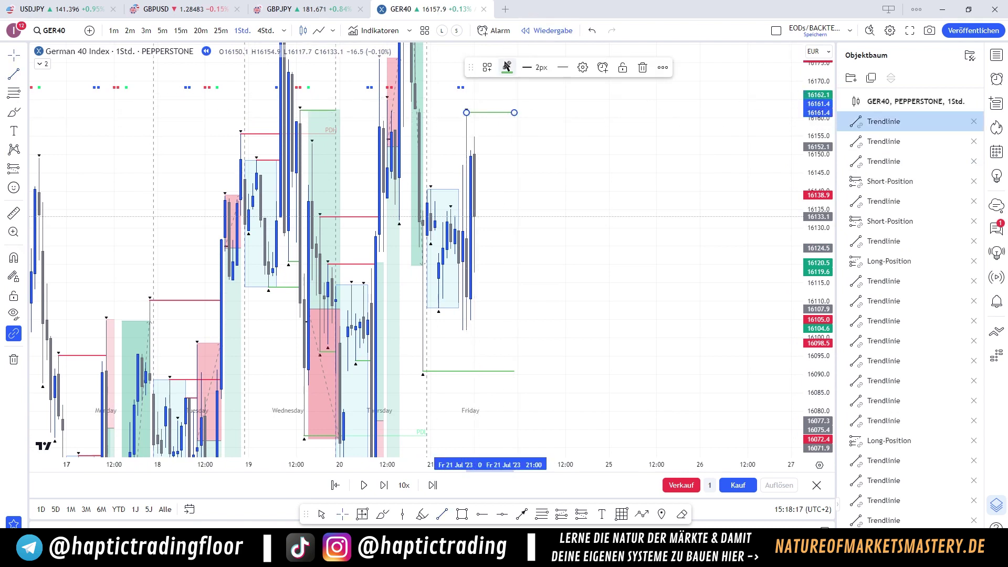
{"action": "left_click", "coordinate": [507, 67]}
{"action": "left_click", "coordinate": [514, 150]}
{"action": "left_click", "coordinate": [566, 181]}
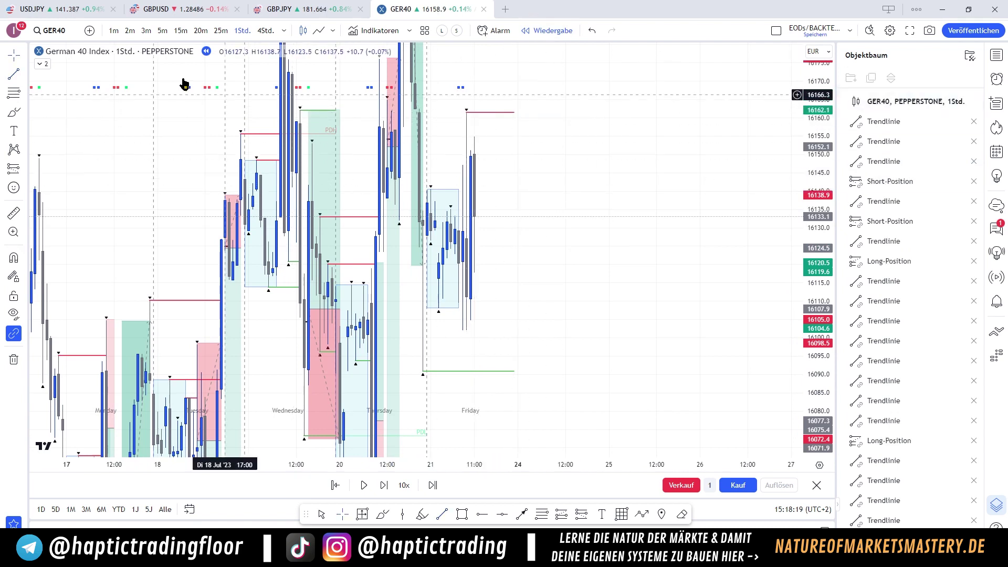
Advance the replay on the 5-minute chart through the rest of 21 July until it reaches the live candle around 15:15
{"action": "left_click", "coordinate": [163, 29]}
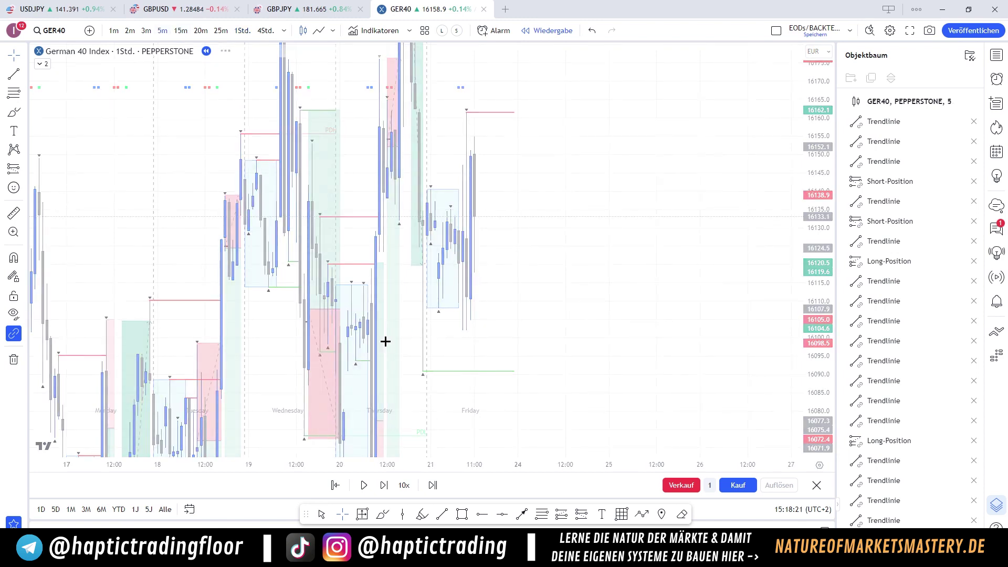
{"action": "left_click_drag", "start_coordinate": [408, 297], "coordinate": [433, 346]}
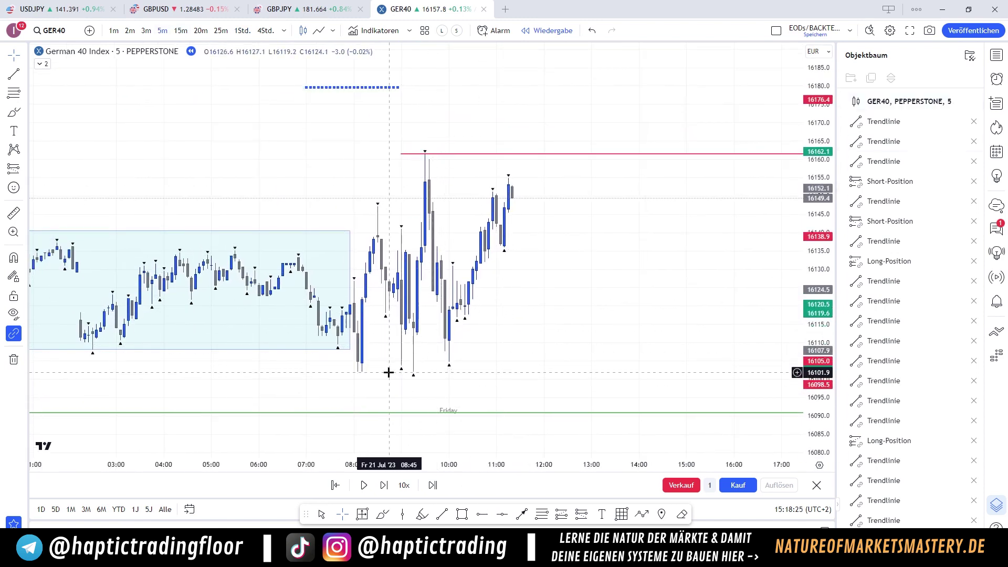
{"action": "left_click_drag", "start_coordinate": [401, 363], "coordinate": [424, 363]}
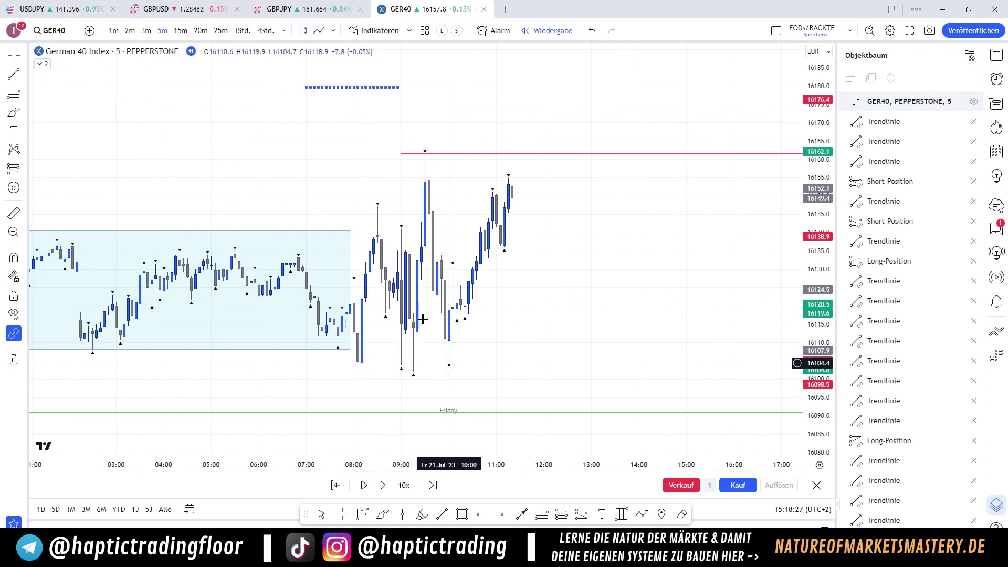
{"action": "left_click_drag", "start_coordinate": [821, 221], "coordinate": [822, 276]}
{"action": "left_click_drag", "start_coordinate": [673, 284], "coordinate": [587, 290]}
{"action": "key", "text": "shift+Right"}
{"action": "key", "text": "shift+Right"}
{"action": "key", "text": "shift+Right"}
{"action": "key", "text": "shift+Right"}
{"action": "key", "text": "shift+Right"}
{"action": "key", "text": "shift+Right"}
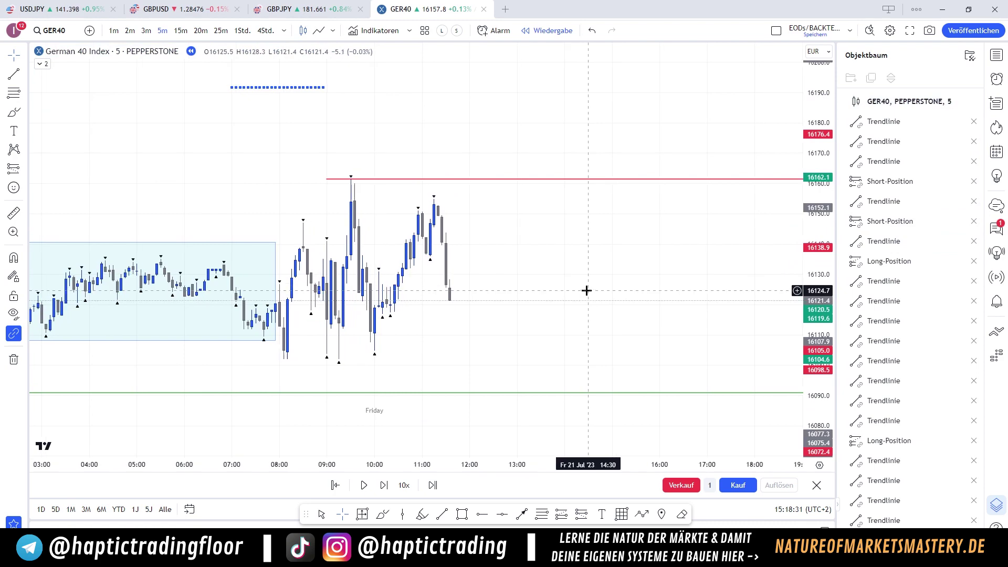
{"action": "key", "text": "shift+Right"}
{"action": "key", "text": "shift+Right"}
{"action": "key", "text": "shift+Right"}
{"action": "key", "text": "shift+Right"}
{"action": "key", "text": "shift+Right"}
{"action": "key", "text": "shift+Right"}
{"action": "key", "text": "shift+Right"}
{"action": "key", "text": "shift+Right"}
{"action": "key", "text": "shift+Right"}
{"action": "key", "text": "shift+Right"}
{"action": "key", "text": "shift+Right"}
{"action": "key", "text": "shift+Right"}
{"action": "key", "text": "shift+Right"}
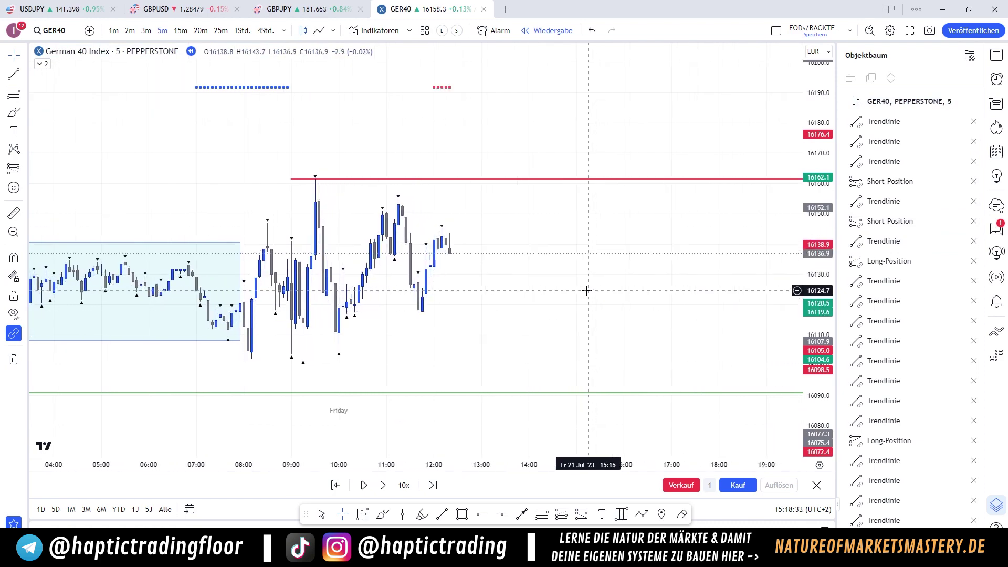
{"action": "key", "text": "shift+Right"}
{"action": "key", "text": "shift+Right"}
{"action": "key", "text": "shift+Right"}
{"action": "key", "text": "shift+Right"}
{"action": "key", "text": "shift+Right"}
{"action": "key", "text": "shift+Right"}
{"action": "key", "text": "shift+Right"}
{"action": "key", "text": "shift+Right"}
{"action": "key", "text": "shift+Right"}
{"action": "key", "text": "shift+Right"}
{"action": "key", "text": "shift+Right"}
{"action": "key", "text": "shift+Right"}
{"action": "key", "text": "shift+Right"}
{"action": "key", "text": "shift+Right"}
{"action": "key", "text": "shift+Right"}
{"action": "key", "text": "shift+Right"}
{"action": "key", "text": "shift+Right"}
{"action": "key", "text": "shift+Right"}
{"action": "key", "text": "shift+Right"}
{"action": "key", "text": "shift+Right"}
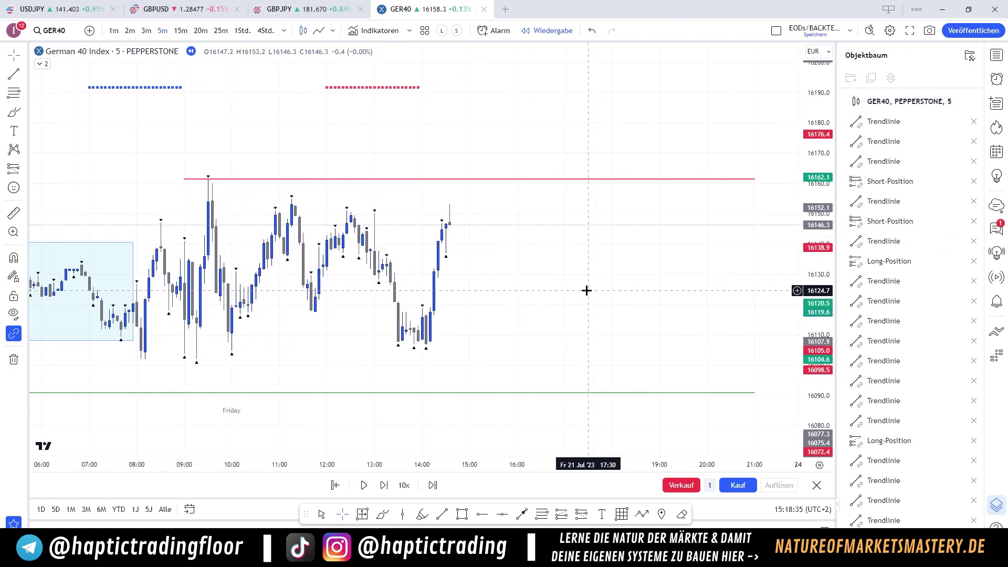
{"action": "key", "text": "shift+Right"}
{"action": "key", "text": "shift+Right"}
{"action": "key", "text": "shift+Right"}
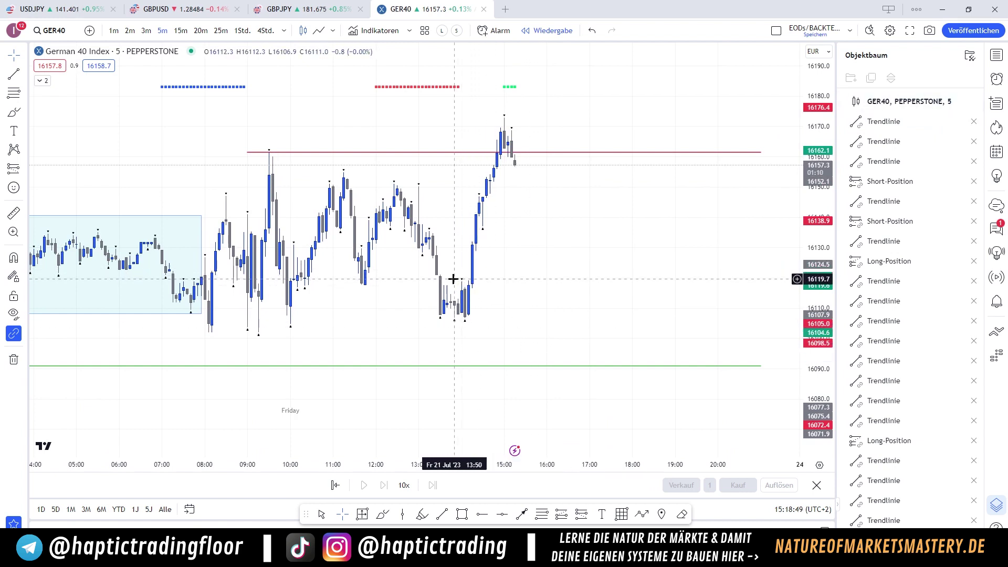
Return to the 1-hour timeframe and review the 21 July session
{"action": "left_click_drag", "start_coordinate": [455, 279], "coordinate": [514, 266]}
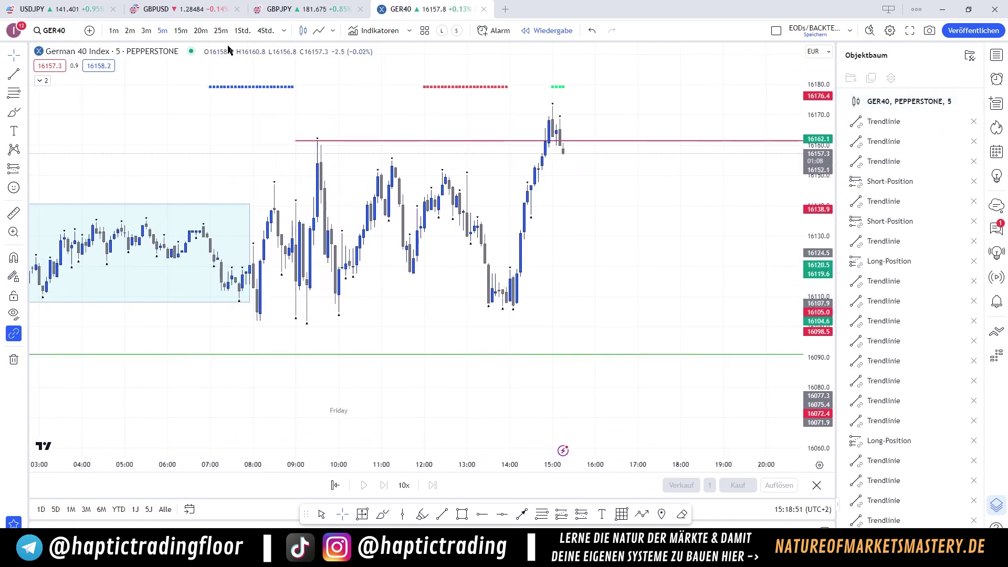
{"action": "left_click", "coordinate": [242, 30]}
{"action": "scroll", "coordinate": [342, 244], "scroll_direction": "up", "scroll_amount": 2}
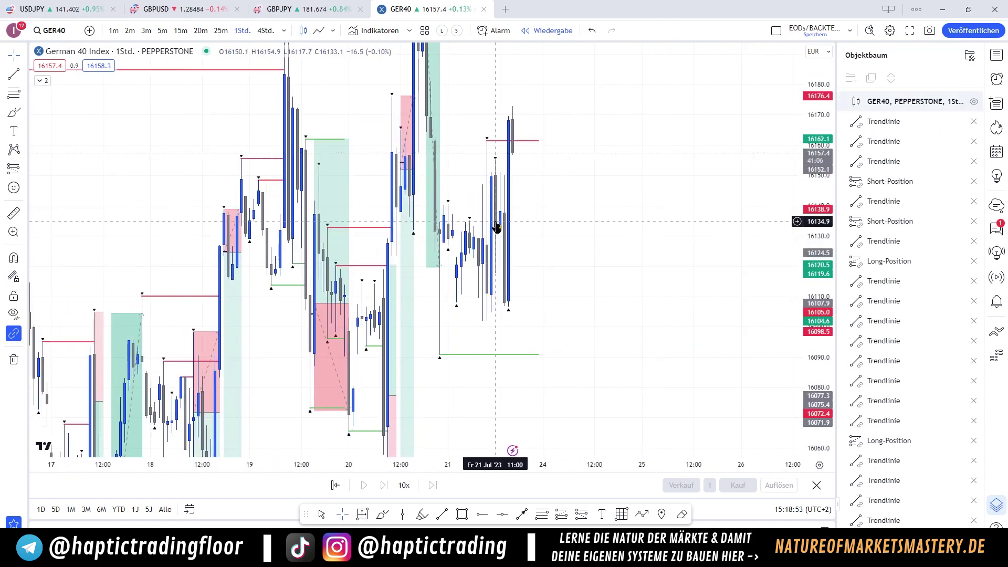
Switch to the 5-minute timeframe and review the trades and levels marked across the week of 17 to 21 July
{"action": "left_click", "coordinate": [162, 30]}
{"action": "scroll", "coordinate": [274, 182], "scroll_direction": "down", "scroll_amount": 1}
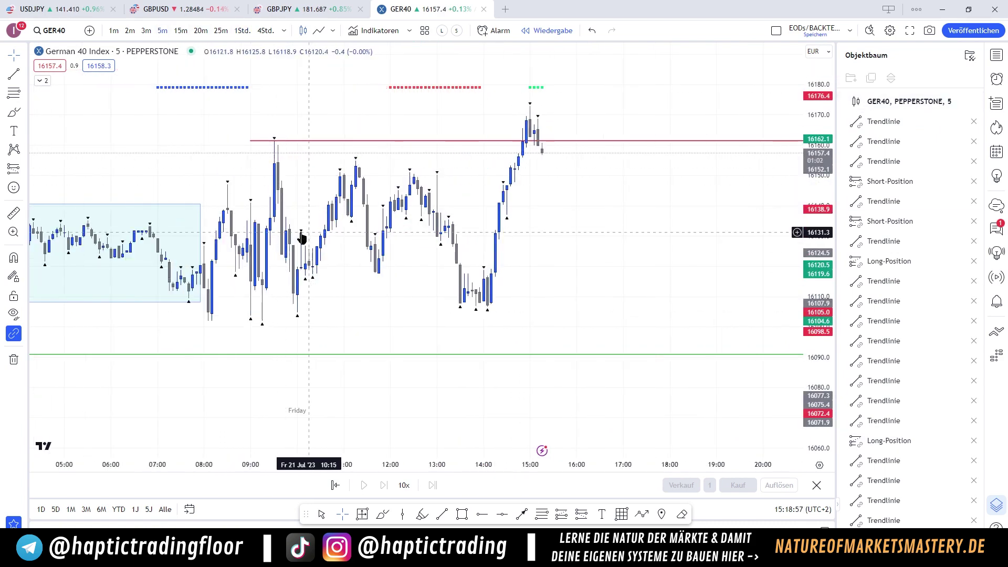
{"action": "left_click_drag", "start_coordinate": [375, 234], "coordinate": [407, 192]}
{"action": "scroll", "coordinate": [470, 234], "scroll_direction": "down", "scroll_amount": 5}
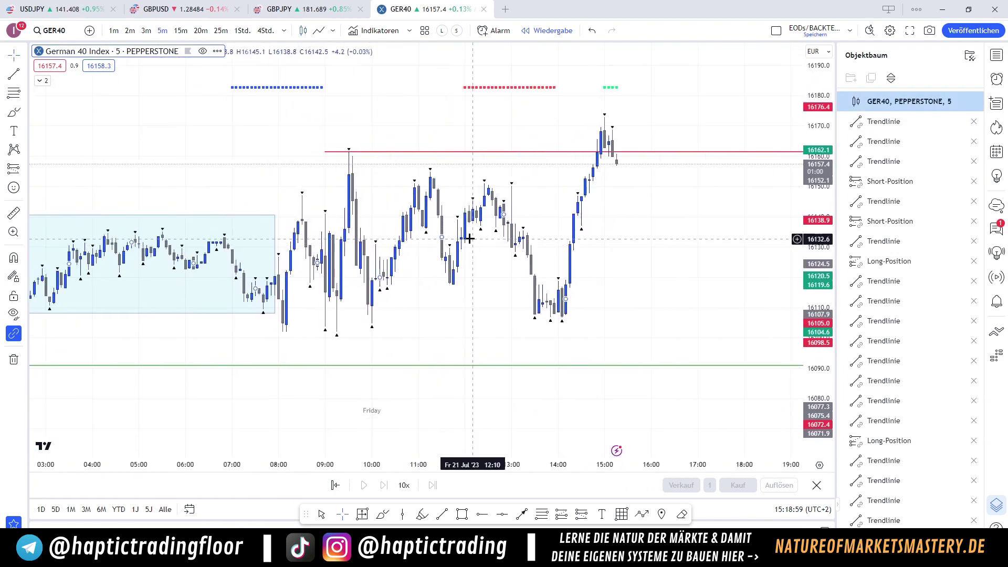
{"action": "scroll", "coordinate": [736, 232], "scroll_direction": "down", "scroll_amount": 6}
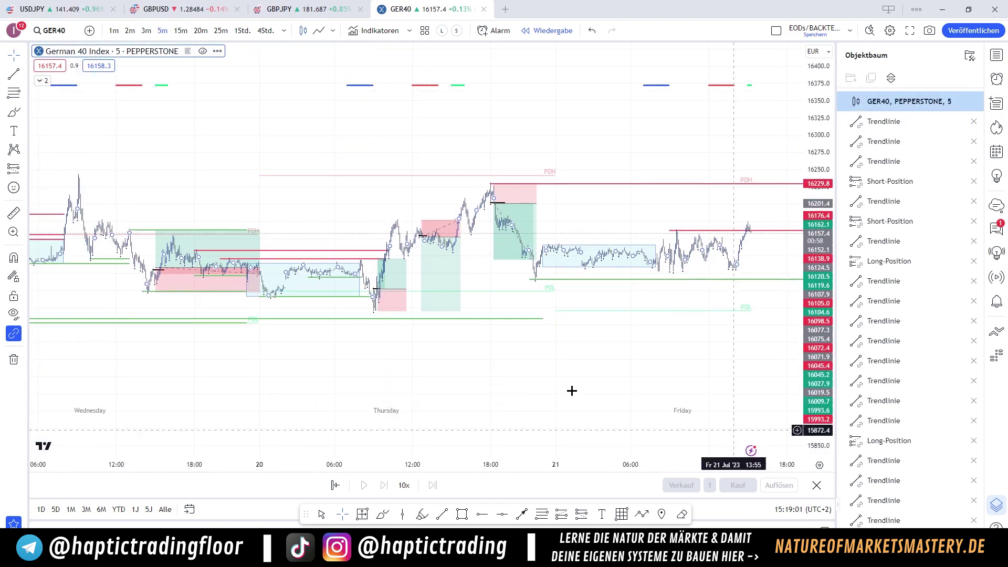
{"action": "left_click_drag", "start_coordinate": [534, 368], "coordinate": [641, 350]}
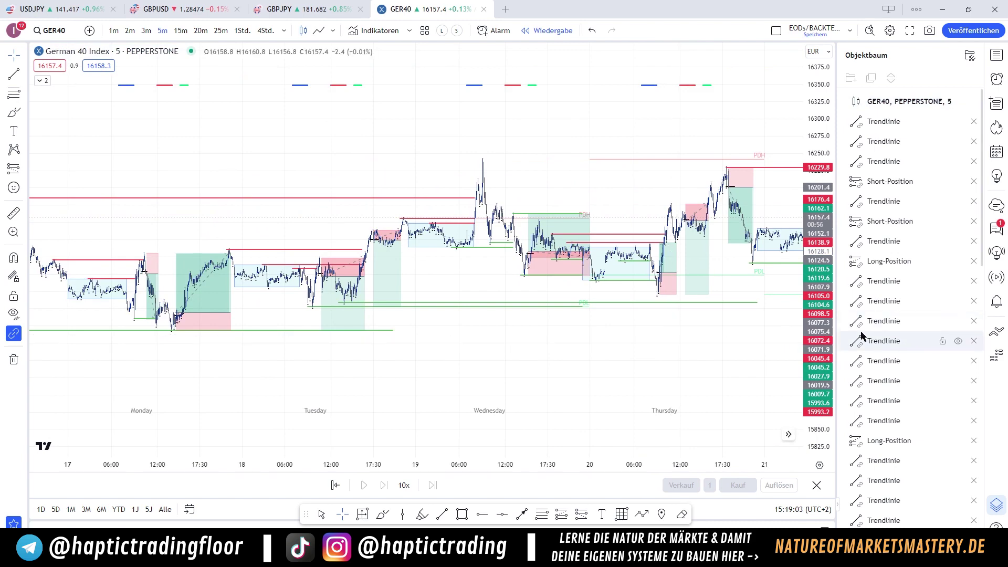
{"action": "left_click_drag", "start_coordinate": [817, 326], "coordinate": [817, 251]}
{"action": "left_click_drag", "start_coordinate": [391, 405], "coordinate": [308, 353]}
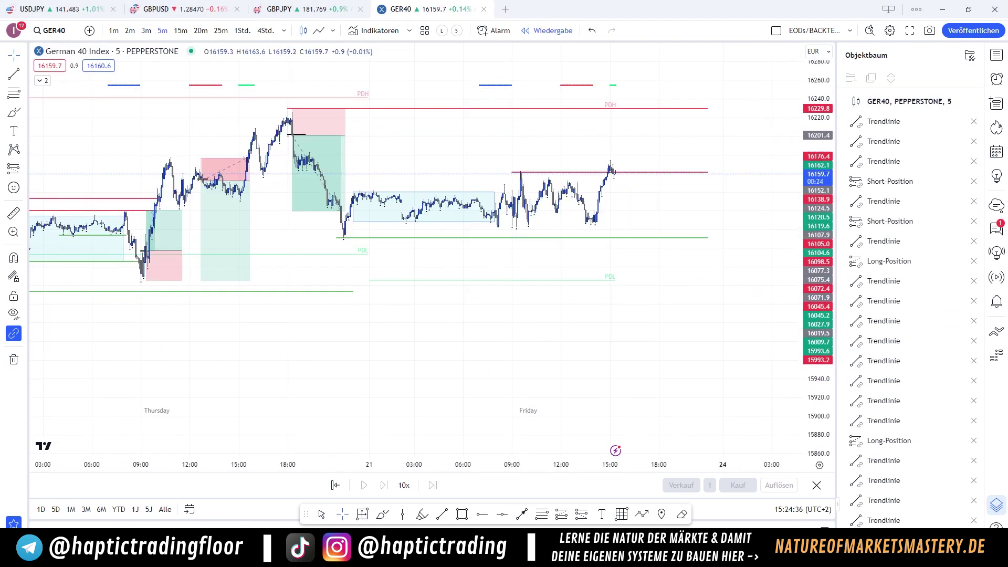
{"action": "scroll", "coordinate": [210, 367], "scroll_direction": "down", "scroll_amount": 5}
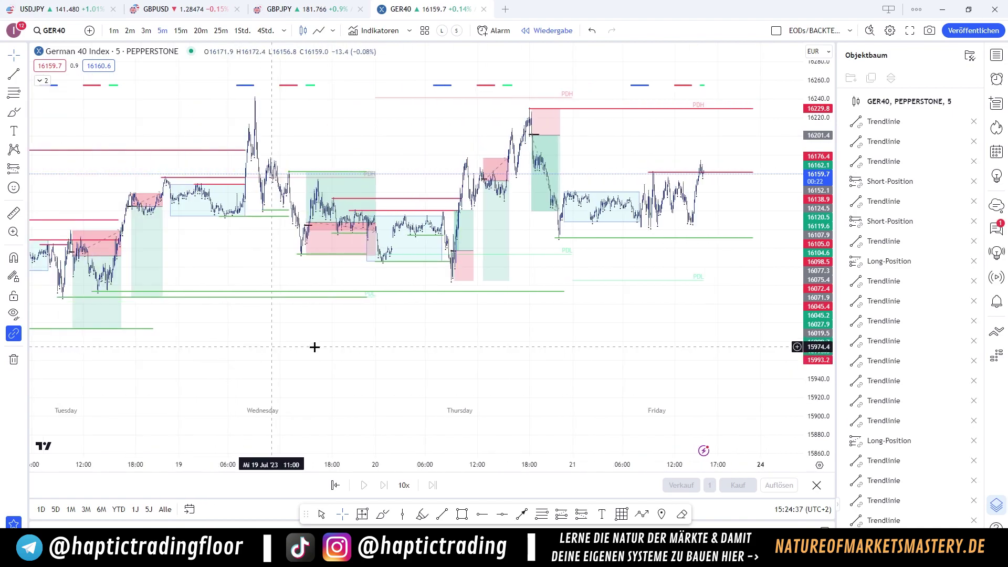
Switch to the Google Sheets trade log "16 DAX H1/M5 ab 01.01.23" and inspect the weekly result of calendar week 27 in N367
{"action": "left_click_drag", "start_coordinate": [0, 8], "coordinate": [399, 0]}
{"action": "scroll", "coordinate": [405, 291], "scroll_direction": "up", "scroll_amount": 2}
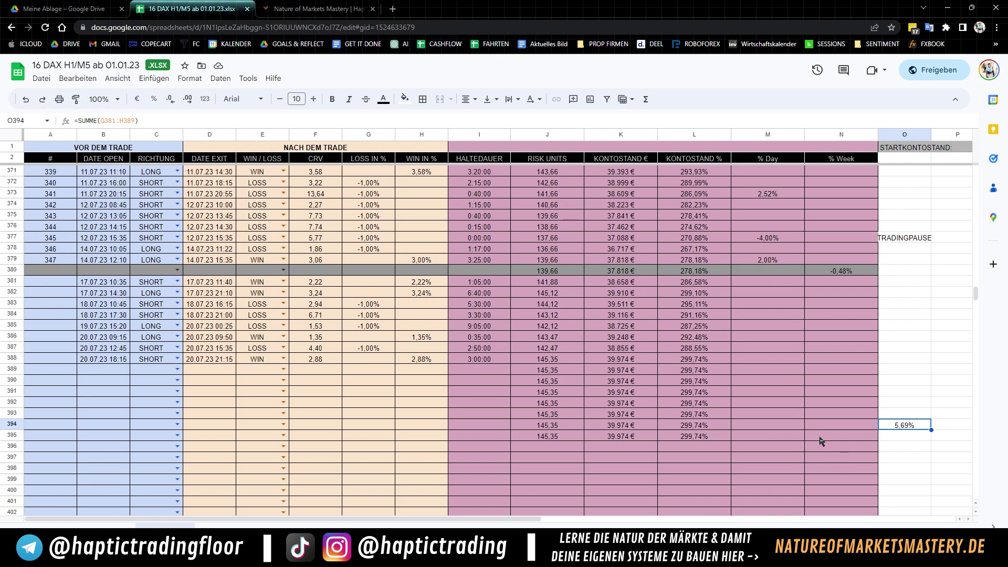
{"action": "scroll", "coordinate": [813, 404], "scroll_direction": "up", "scroll_amount": 3}
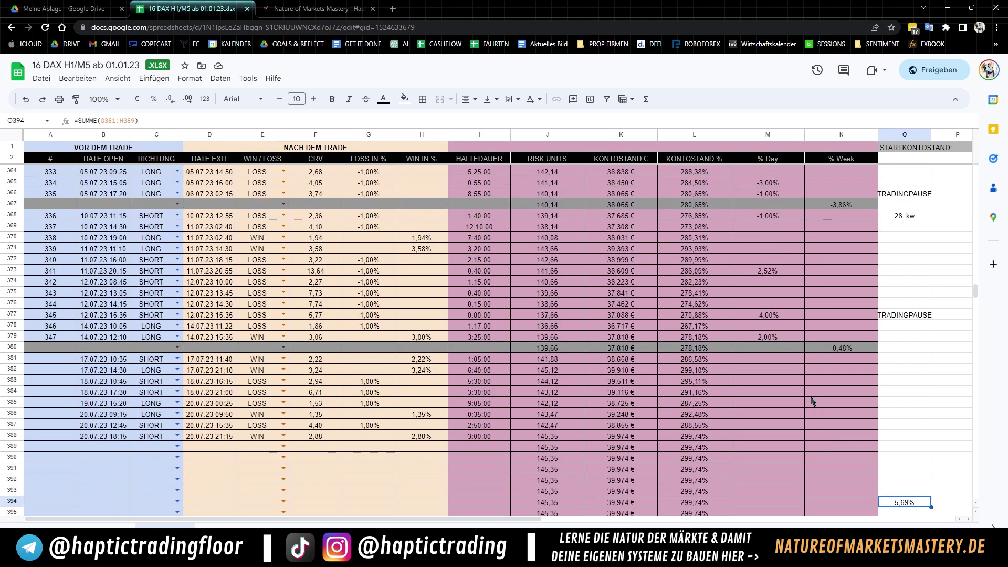
{"action": "scroll", "coordinate": [813, 402], "scroll_direction": "up", "scroll_amount": 3}
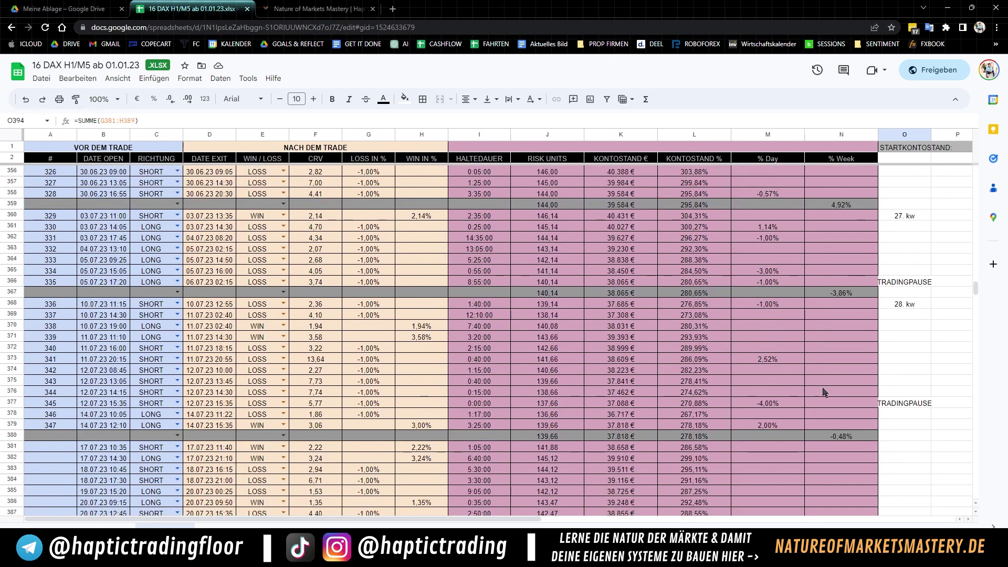
{"action": "left_click", "coordinate": [825, 391]}
{"action": "left_click", "coordinate": [832, 316]}
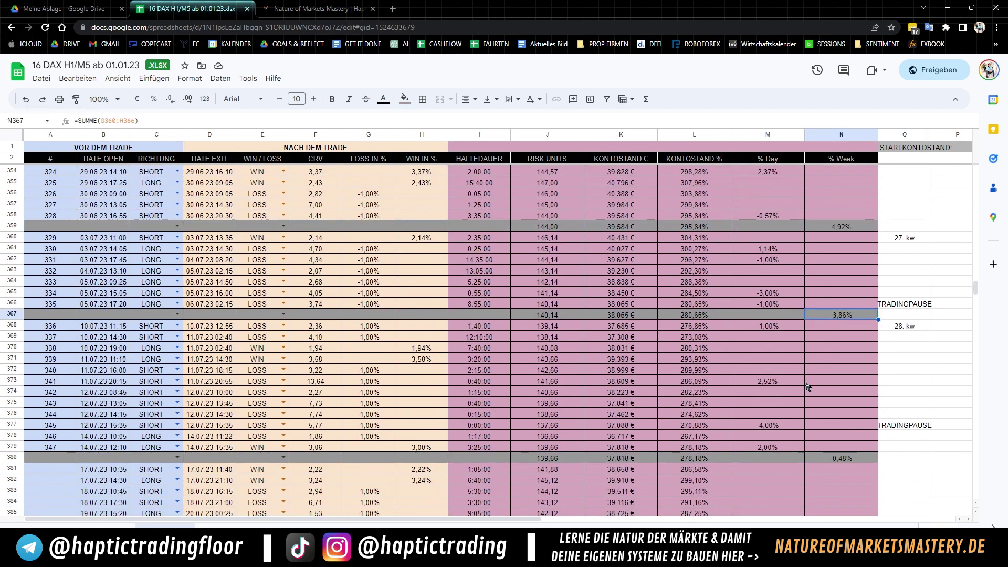
Inspect the weekly percentages of calendar weeks 26 and 25 in cells N359 and N343
{"action": "scroll", "coordinate": [792, 389], "scroll_direction": "up", "scroll_amount": 3}
{"action": "scroll", "coordinate": [792, 391], "scroll_direction": "up", "scroll_amount": 1}
{"action": "key", "text": "ctrl+Up"}
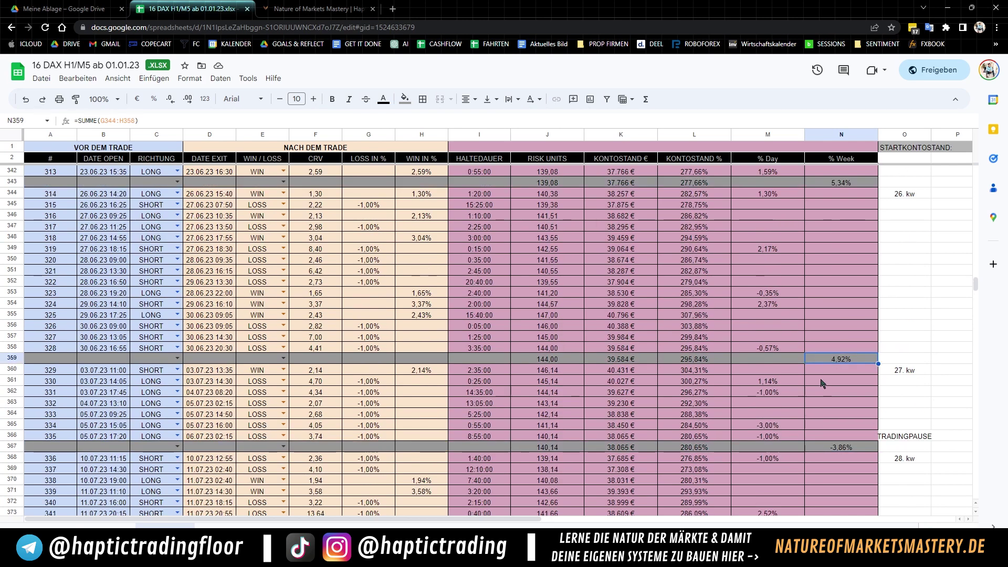
{"action": "scroll", "coordinate": [819, 391], "scroll_direction": "up", "scroll_amount": 3}
{"action": "left_click", "coordinate": [831, 297]}
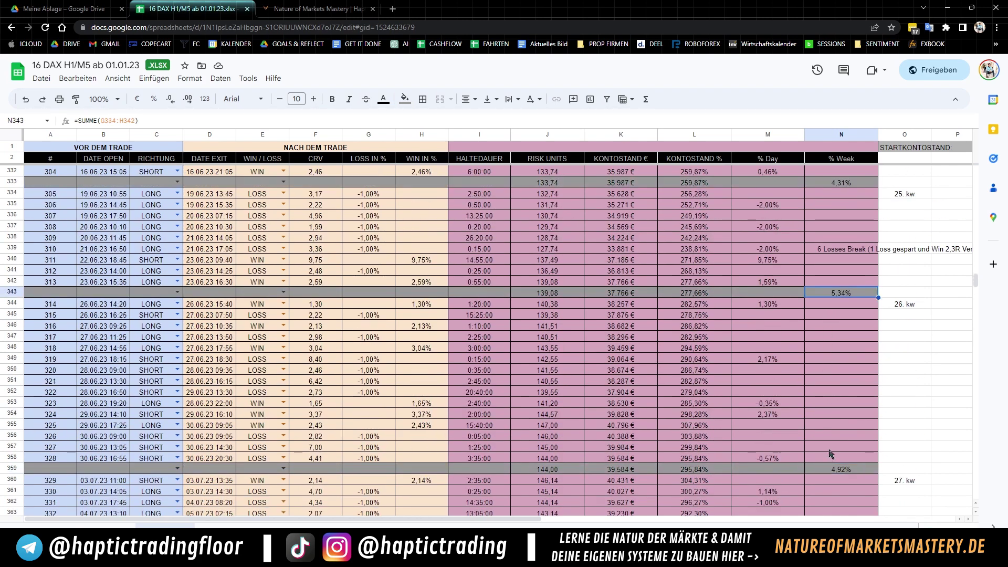
{"action": "left_click", "coordinate": [837, 480]}
{"action": "left_click", "coordinate": [839, 297]}
{"action": "left_click", "coordinate": [839, 193]}
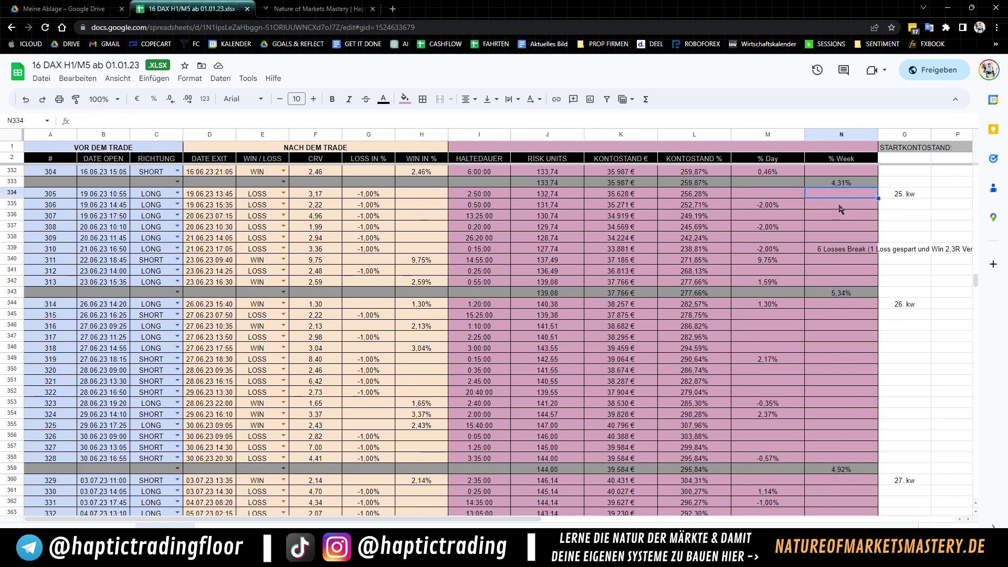
Examine the June trades and the weekly percentages of calendar weeks 23 and 24 in N312 and N333
{"action": "scroll", "coordinate": [836, 273], "scroll_direction": "up", "scroll_amount": 6}
{"action": "scroll", "coordinate": [835, 273], "scroll_direction": "up", "scroll_amount": 1}
{"action": "left_click", "coordinate": [840, 194]}
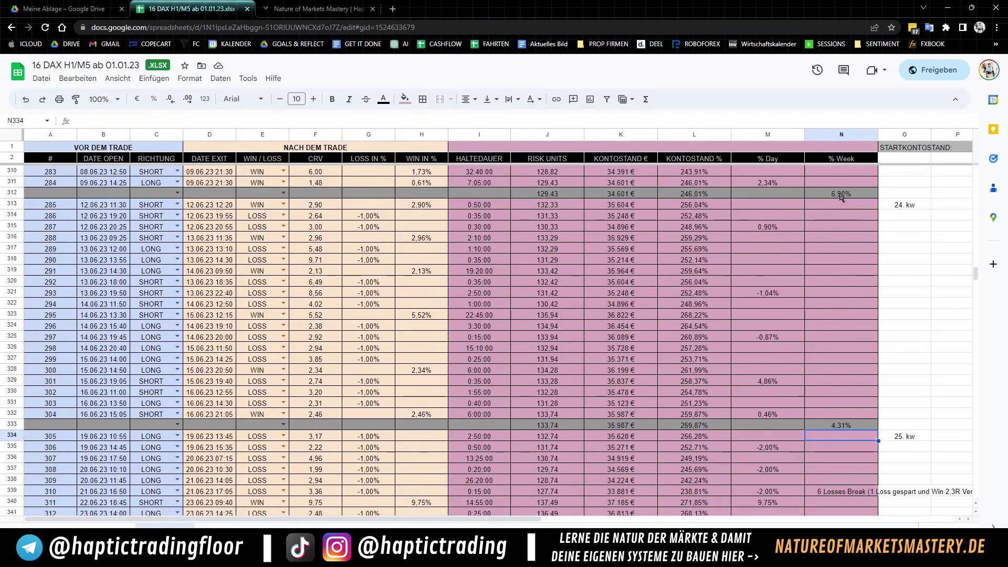
{"action": "scroll", "coordinate": [803, 267], "scroll_direction": "down", "scroll_amount": 2}
{"action": "scroll", "coordinate": [802, 263], "scroll_direction": "up", "scroll_amount": 2}
{"action": "left_click_drag", "start_coordinate": [872, 173], "coordinate": [568, 446]}
{"action": "scroll", "coordinate": [568, 441], "scroll_direction": "down", "scroll_amount": 2}
{"action": "scroll", "coordinate": [569, 432], "scroll_direction": "up", "scroll_amount": 3}
{"action": "left_click_drag", "start_coordinate": [840, 226], "coordinate": [682, 480]}
{"action": "left_click", "coordinate": [842, 251]}
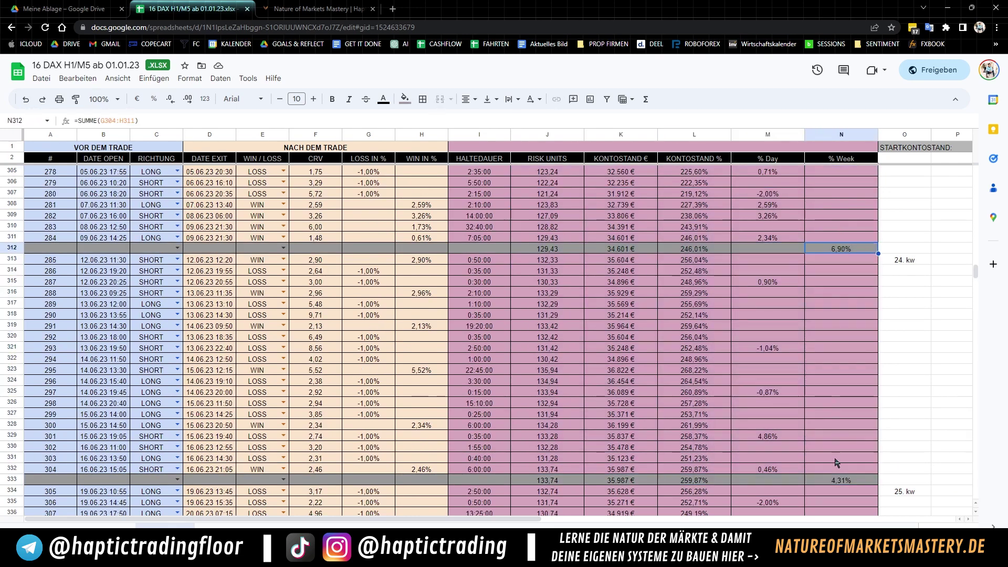
{"action": "left_click", "coordinate": [838, 482]}
Compare the weekly percentages of calendar weeks 23 to 25 in the % Week column, from N312 to N343
{"action": "scroll", "coordinate": [814, 388], "scroll_direction": "down", "scroll_amount": 5}
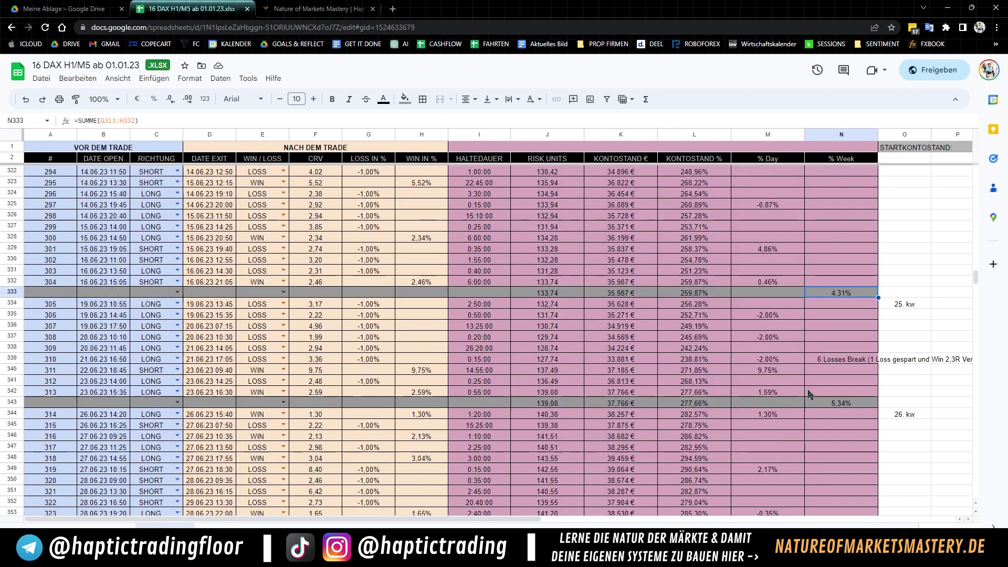
{"action": "scroll", "coordinate": [807, 220], "scroll_direction": "up", "scroll_amount": 3}
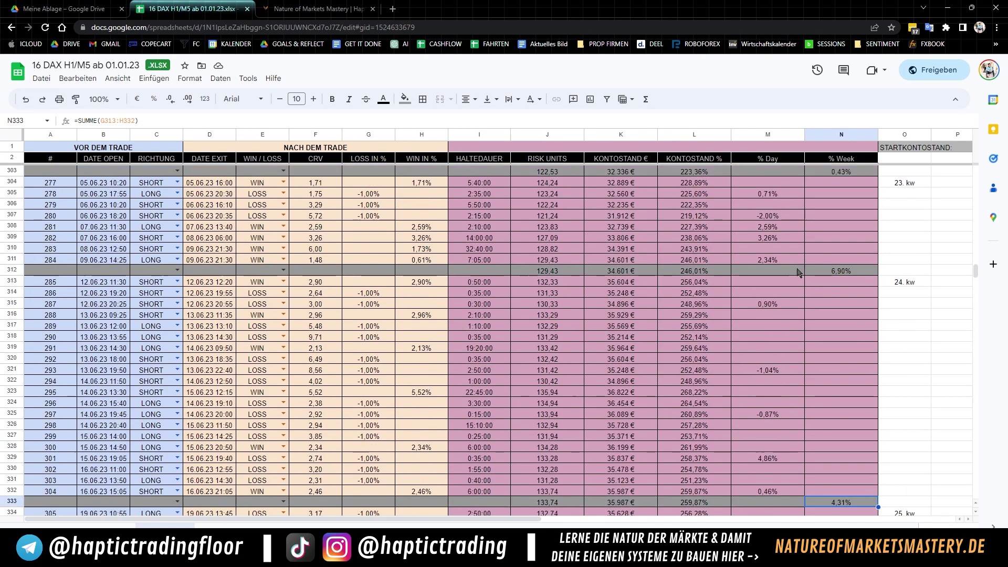
{"action": "left_click", "coordinate": [845, 449]}
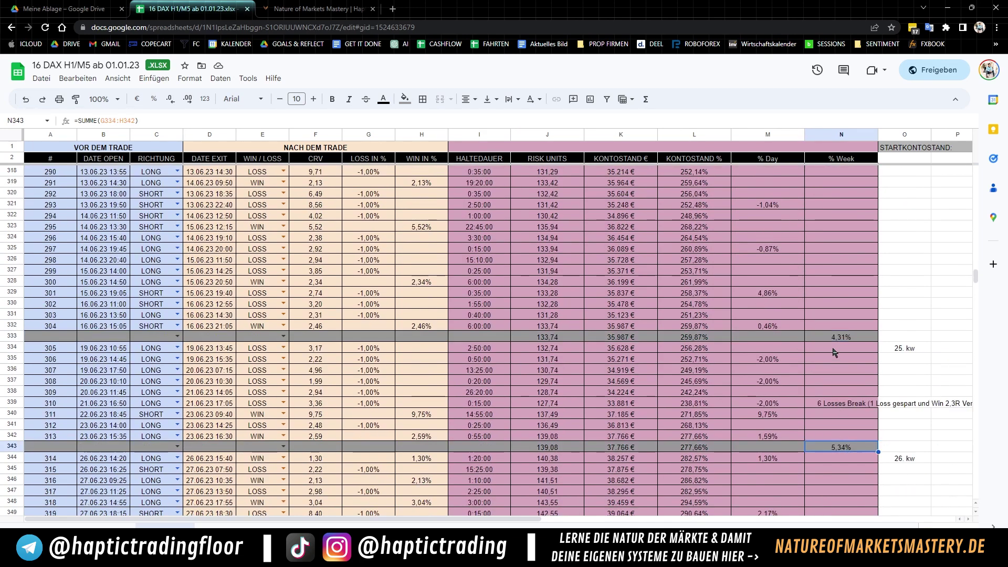
{"action": "scroll", "coordinate": [822, 420], "scroll_direction": "up", "scroll_amount": 6}
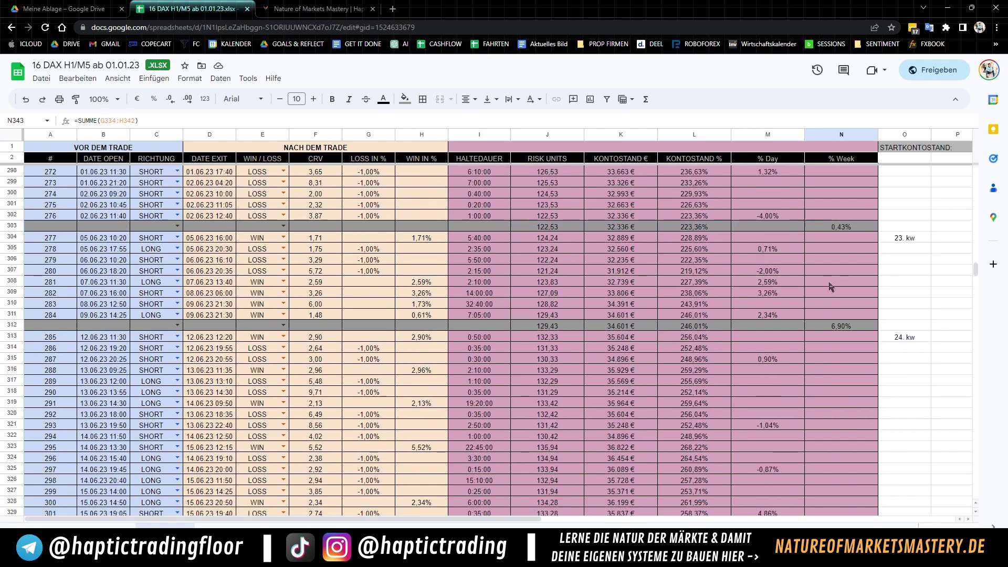
{"action": "scroll", "coordinate": [837, 301], "scroll_direction": "down", "scroll_amount": 7}
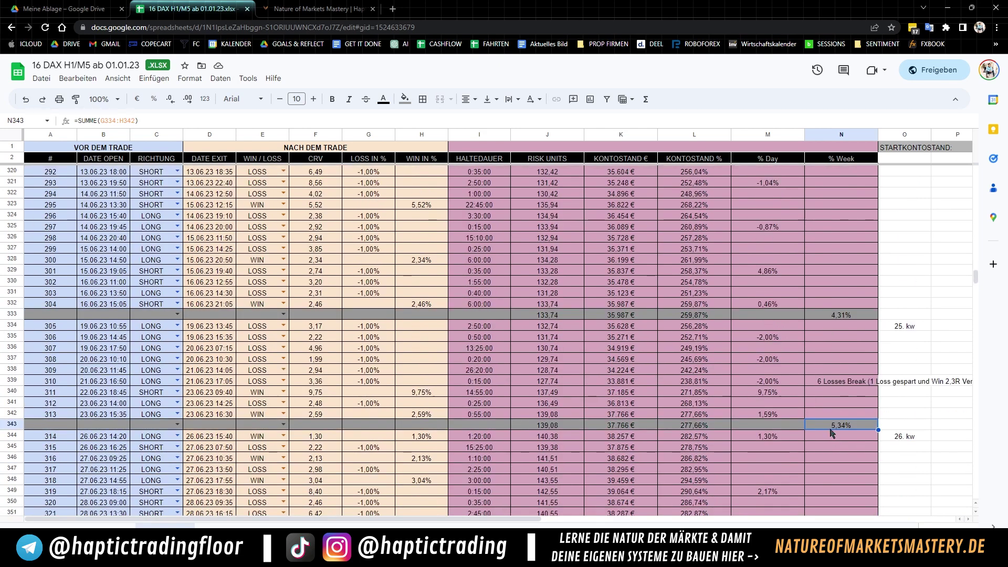
{"action": "scroll", "coordinate": [840, 279], "scroll_direction": "up", "scroll_amount": 3}
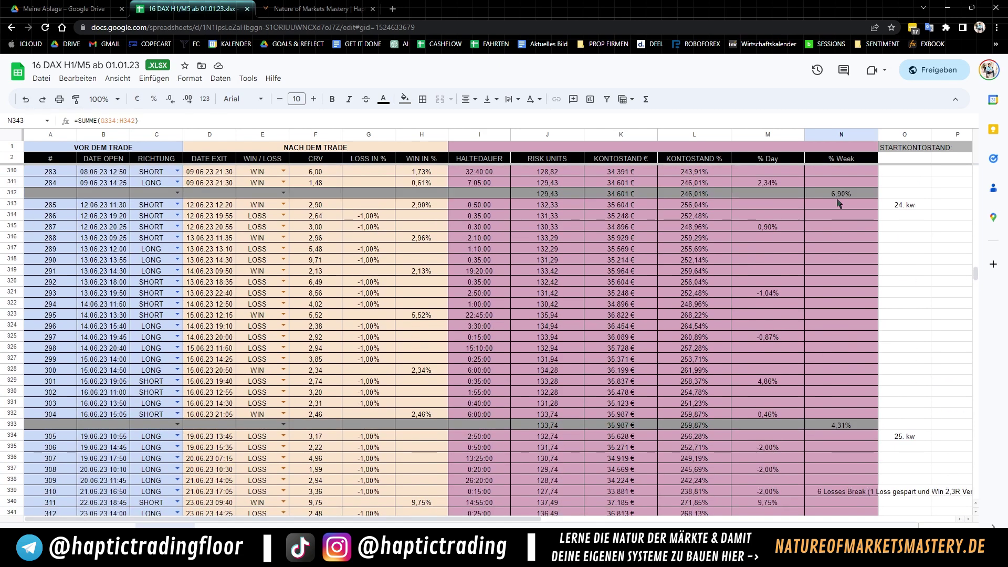
{"action": "left_click_drag", "start_coordinate": [838, 194], "coordinate": [839, 436]}
{"action": "scroll", "coordinate": [838, 361], "scroll_direction": "up", "scroll_amount": 1}
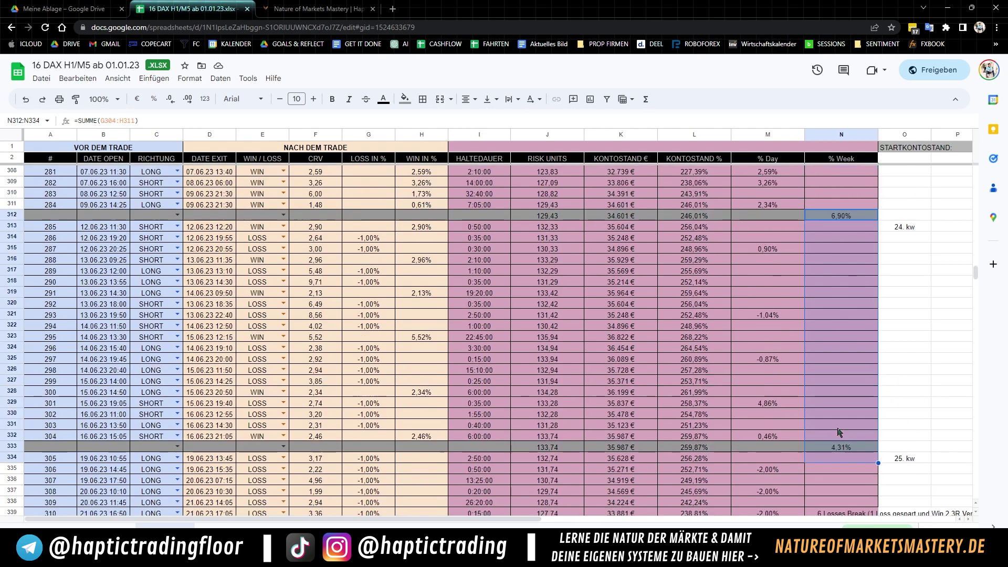
{"action": "left_click", "coordinate": [840, 237]}
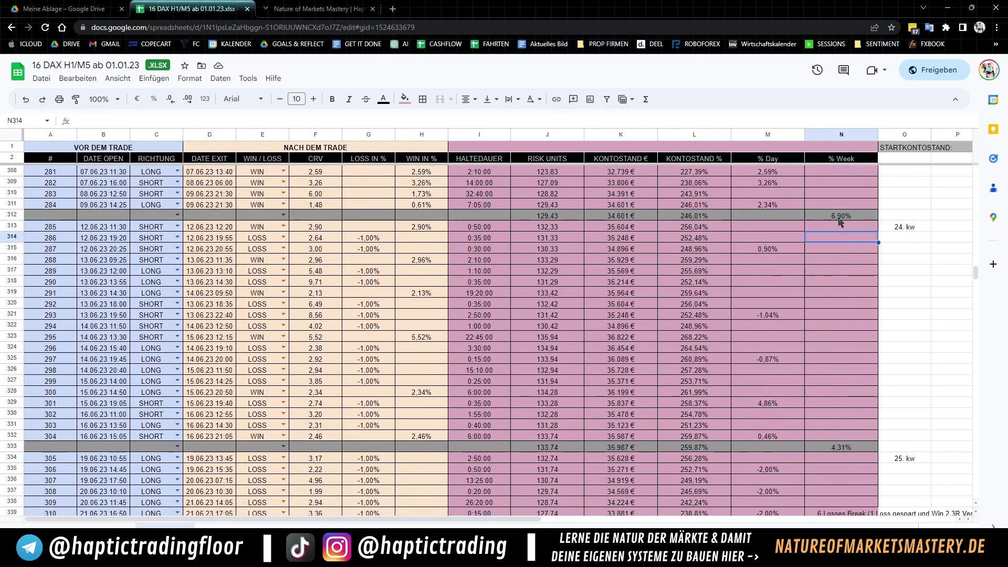
{"action": "left_click", "coordinate": [841, 218]}
Go through the weekly results from calendar week 24 onward, selecting N343 and N359 for weeks 25 and 26
{"action": "scroll", "coordinate": [837, 252], "scroll_direction": "down", "scroll_amount": 3}
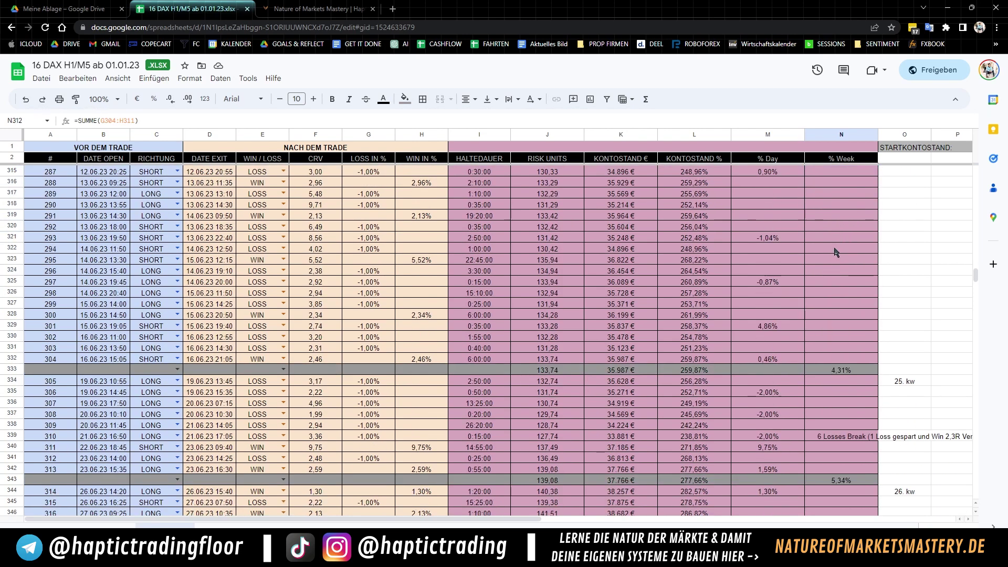
{"action": "scroll", "coordinate": [832, 286], "scroll_direction": "up", "scroll_amount": 2}
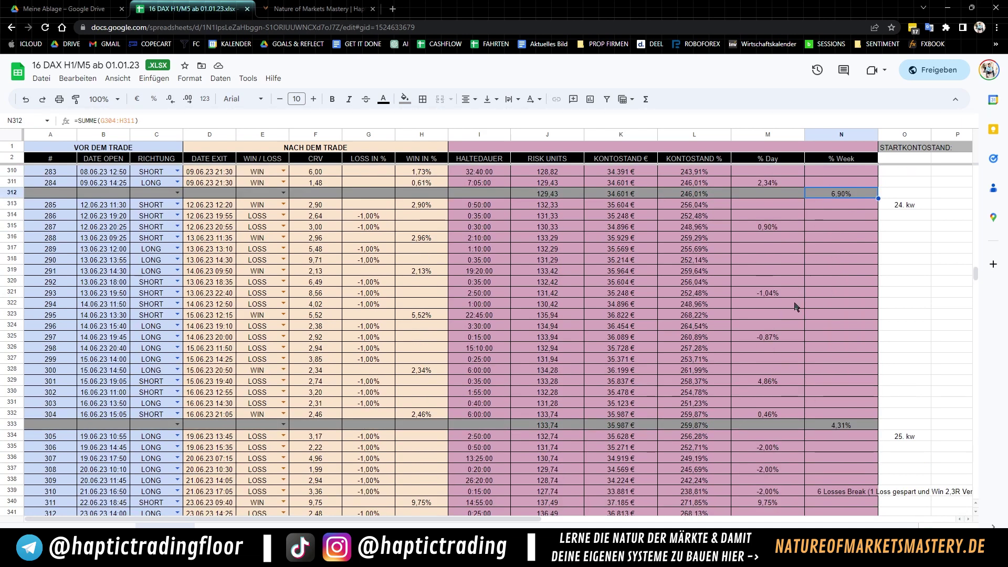
{"action": "scroll", "coordinate": [766, 299], "scroll_direction": "down", "scroll_amount": 5}
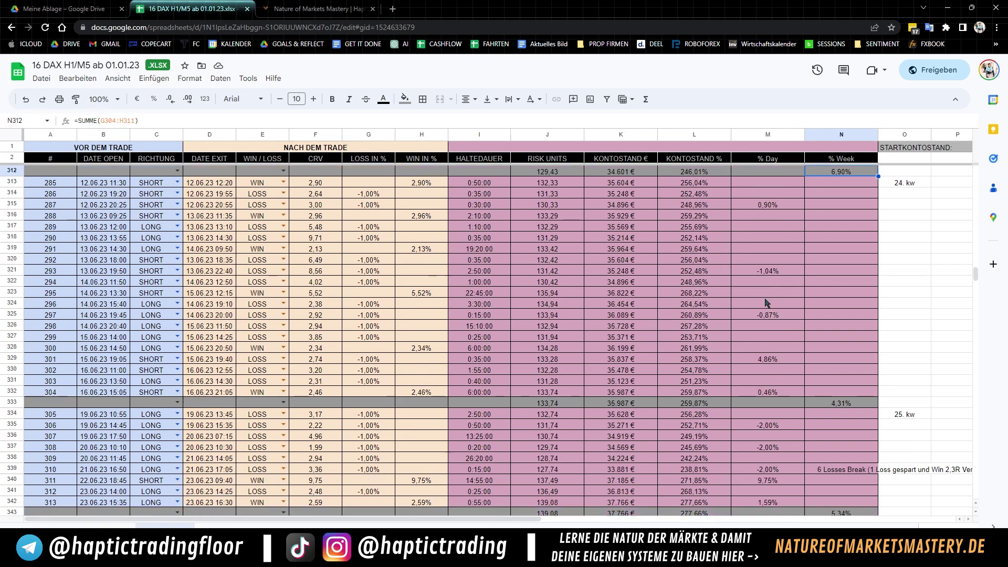
{"action": "left_click", "coordinate": [841, 428]}
{"action": "scroll", "coordinate": [840, 420], "scroll_direction": "down", "scroll_amount": 5}
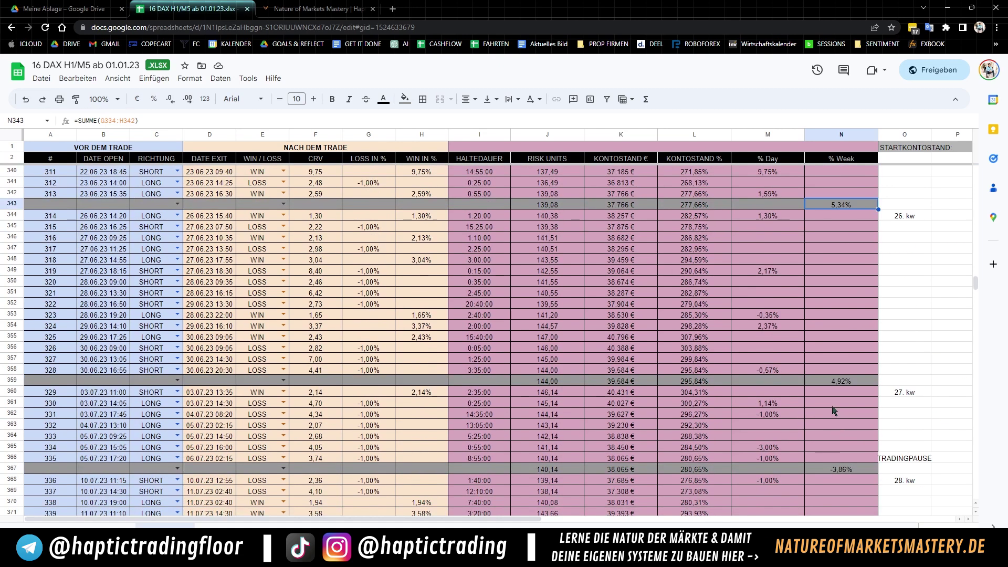
{"action": "left_click", "coordinate": [839, 383]}
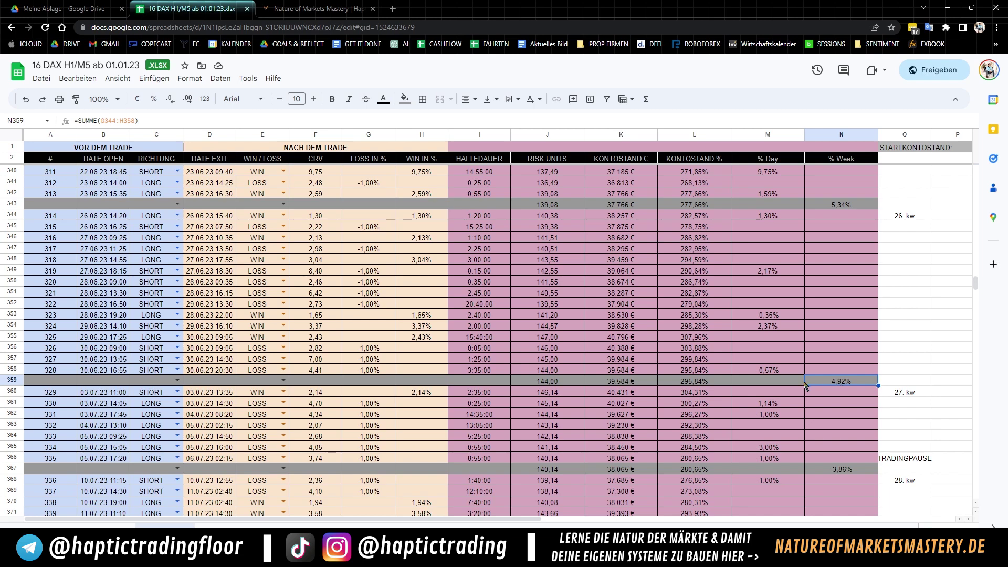
Check the weekly percentages of calendar weeks 27 and 28 in cells N367 and N380
{"action": "scroll", "coordinate": [822, 388], "scroll_direction": "down", "scroll_amount": 5}
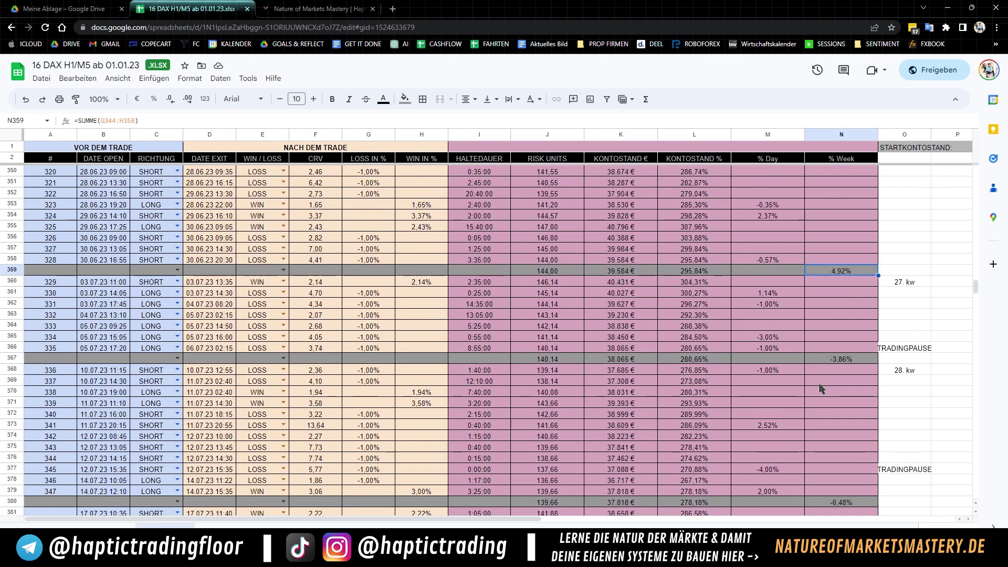
{"action": "left_click", "coordinate": [829, 361]}
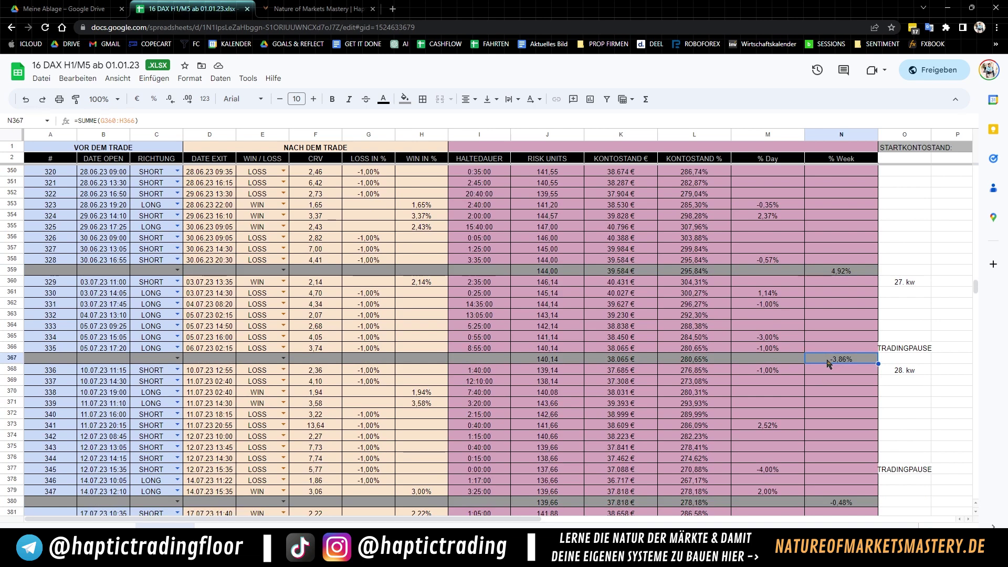
{"action": "scroll", "coordinate": [844, 270], "scroll_direction": "down", "scroll_amount": 4}
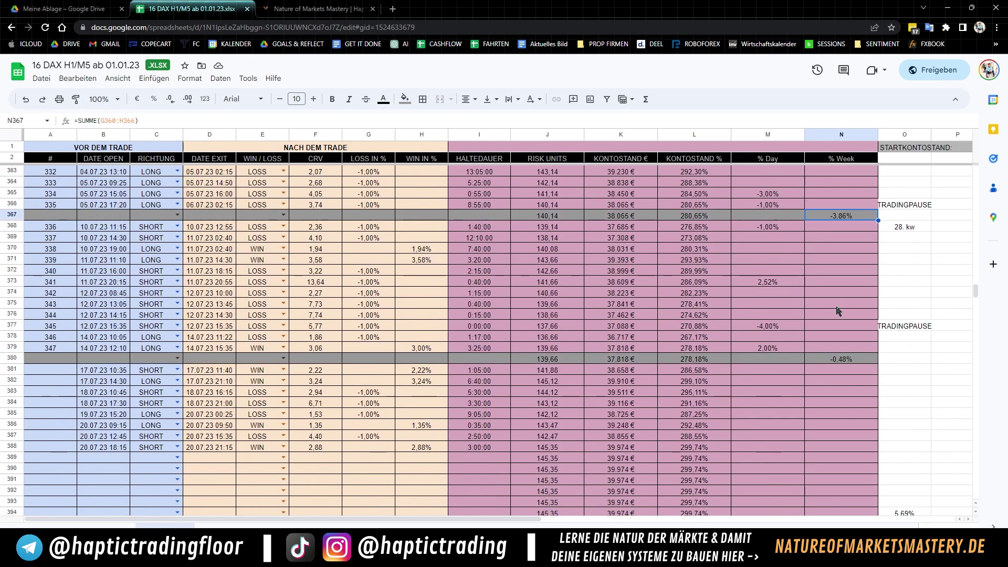
{"action": "left_click", "coordinate": [835, 357]}
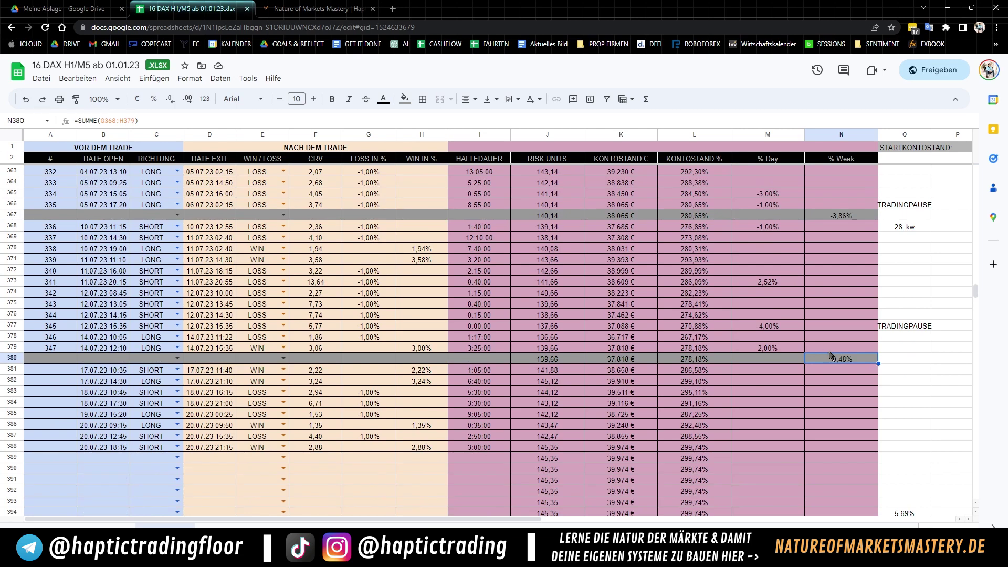
Check the sum formula for the week from 17 July in O394 and select the surrounding range O391:O396
{"action": "scroll", "coordinate": [833, 352], "scroll_direction": "down", "scroll_amount": 3}
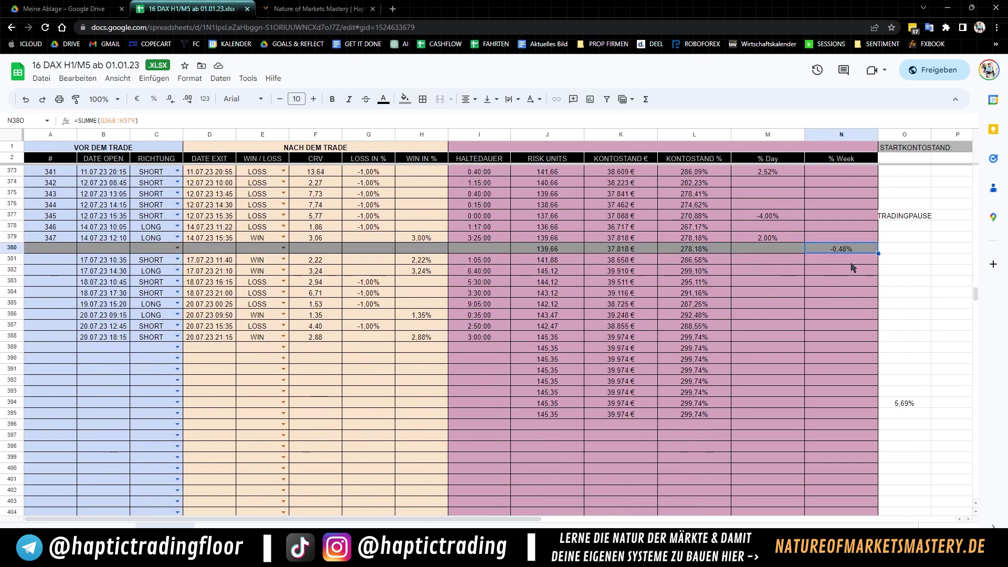
{"action": "left_click", "coordinate": [896, 406]}
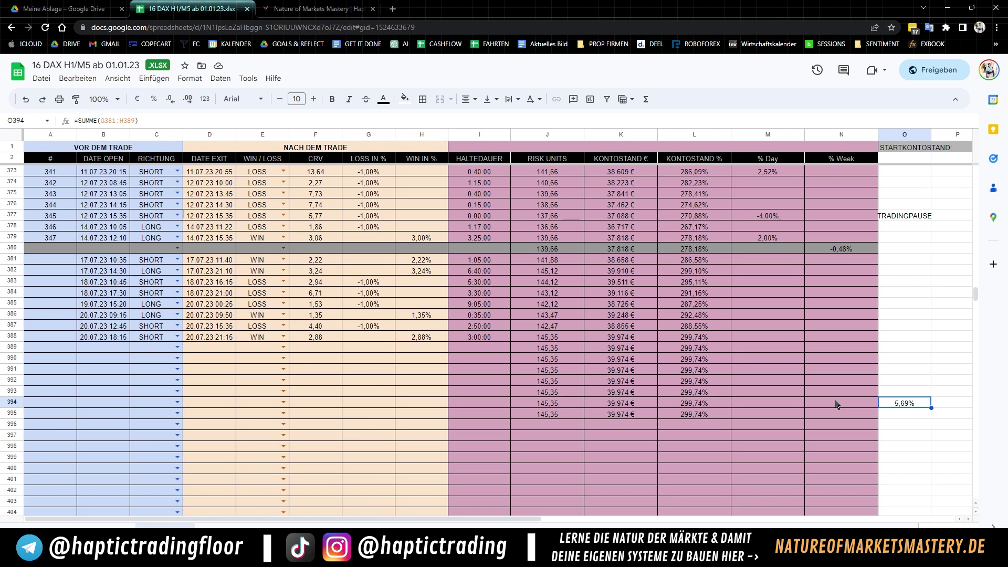
{"action": "left_click_drag", "start_coordinate": [890, 422], "coordinate": [892, 369]}
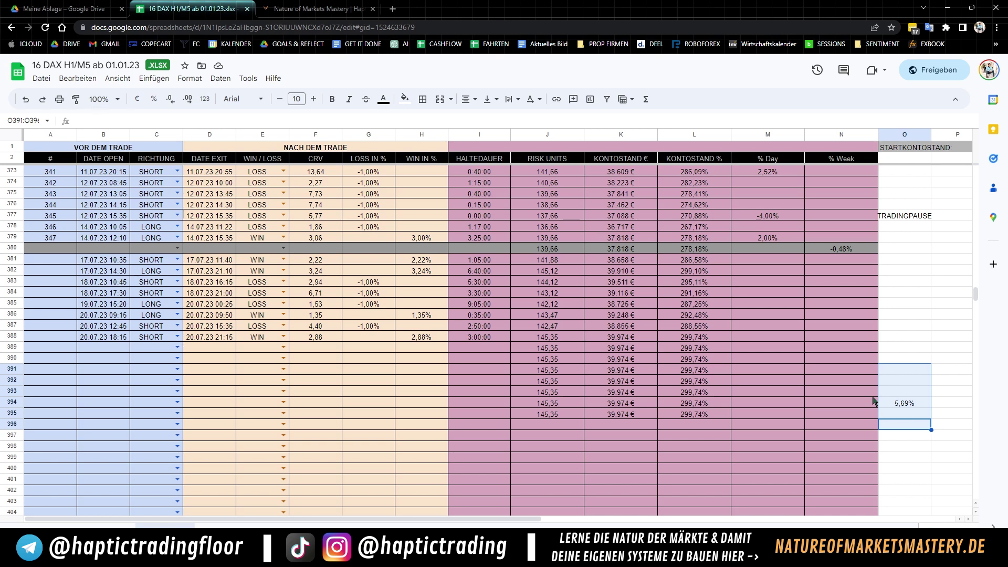
Recheck the running weekly sum in O394 against the trades from 17 July and the previous week's result in the % Week column
{"action": "left_click", "coordinate": [869, 402]}
{"action": "left_click", "coordinate": [893, 404]}
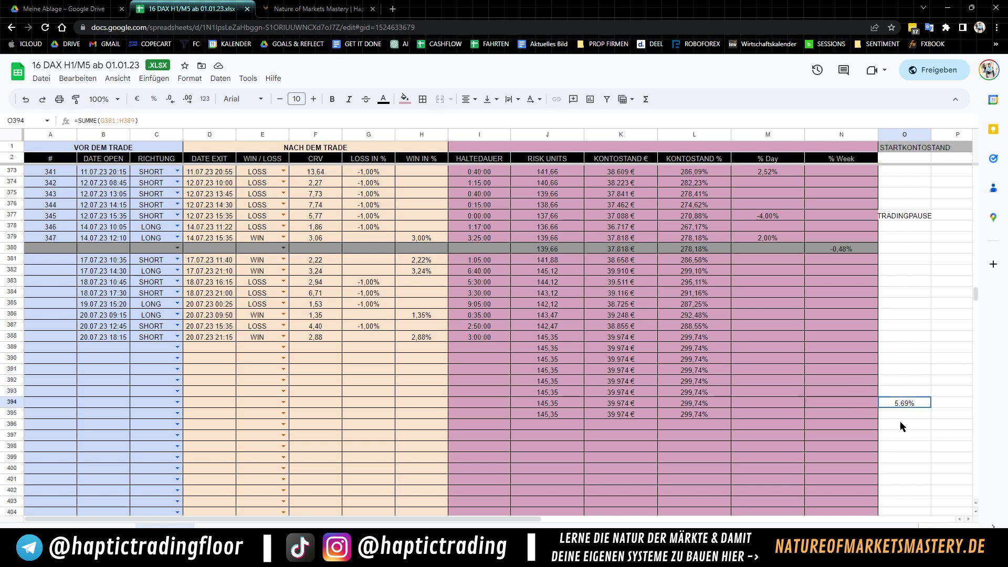
{"action": "key", "text": "shift+Down"}
{"action": "left_click_drag", "start_coordinate": [901, 379], "coordinate": [904, 414]}
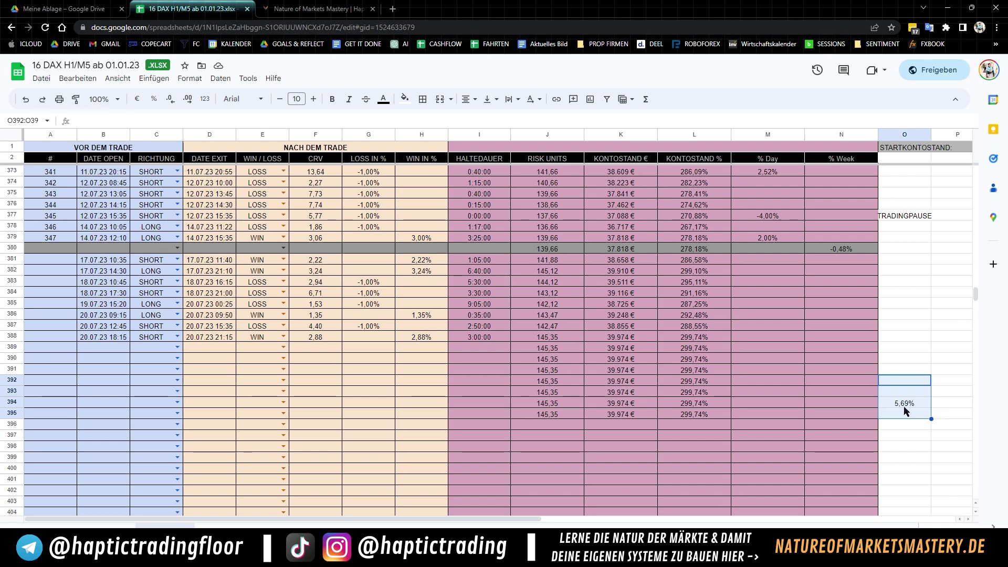
{"action": "scroll", "coordinate": [853, 337], "scroll_direction": "up", "scroll_amount": 4}
{"action": "scroll", "coordinate": [850, 320], "scroll_direction": "up", "scroll_amount": 5}
{"action": "scroll", "coordinate": [848, 313], "scroll_direction": "down", "scroll_amount": 7}
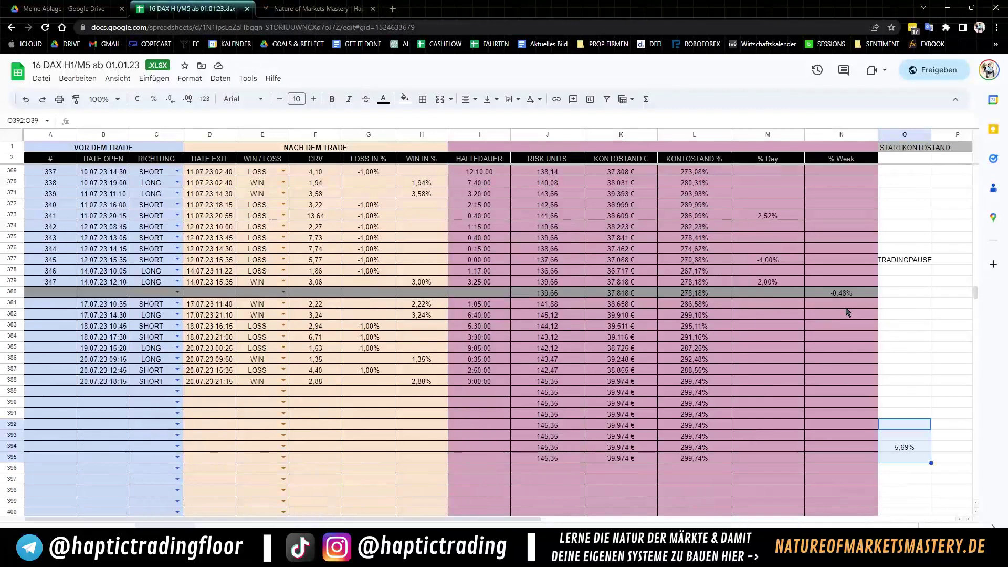
{"action": "scroll", "coordinate": [850, 314], "scroll_direction": "down", "scroll_amount": 1}
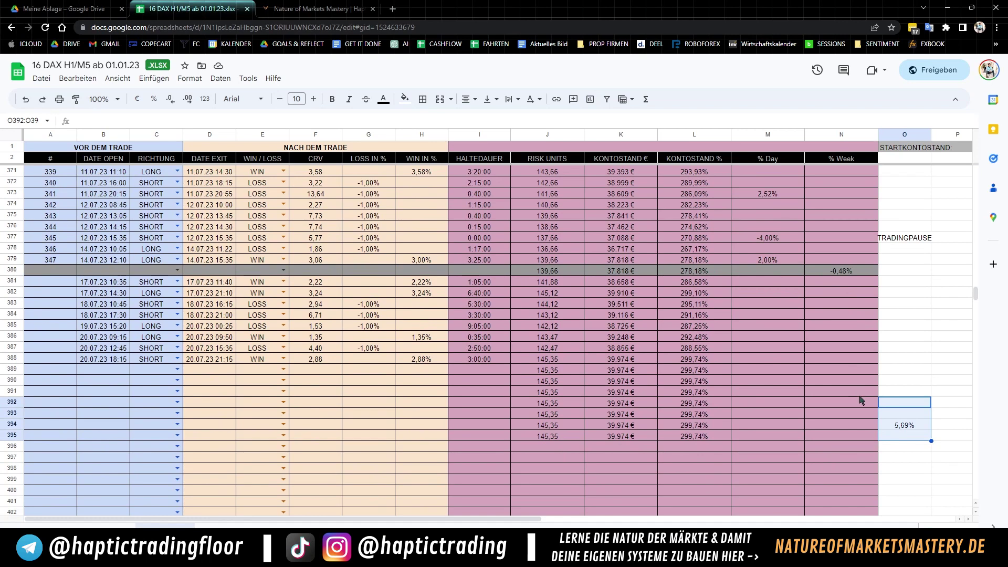
{"action": "left_click", "coordinate": [900, 427]}
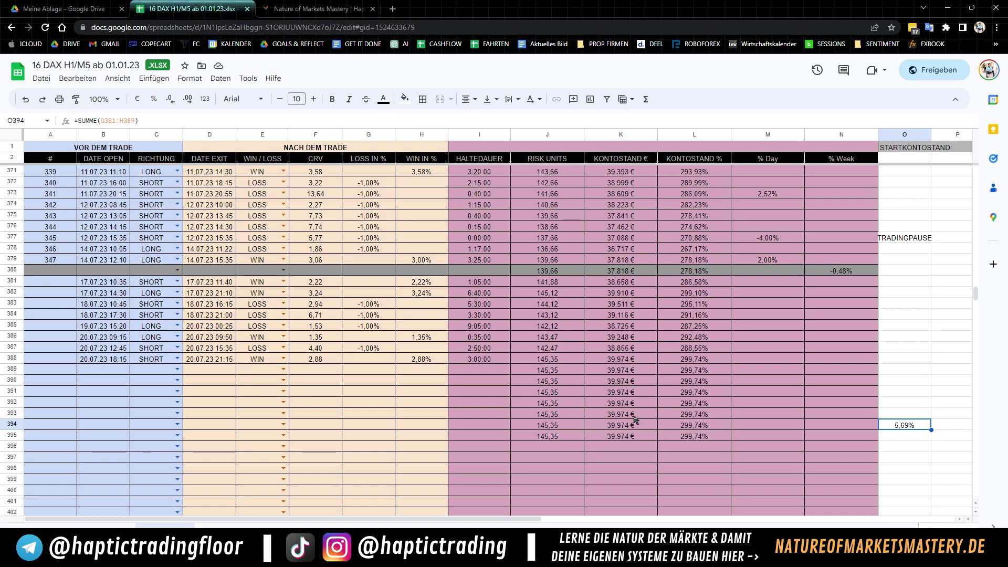
Switch to the GER40 chart in TradingView and examine the price action of Friday, 21 July, on the 5-minute timeframe
{"action": "left_click", "coordinate": [456, 551]}
{"action": "left_click_drag", "start_coordinate": [637, 338], "coordinate": [629, 352]}
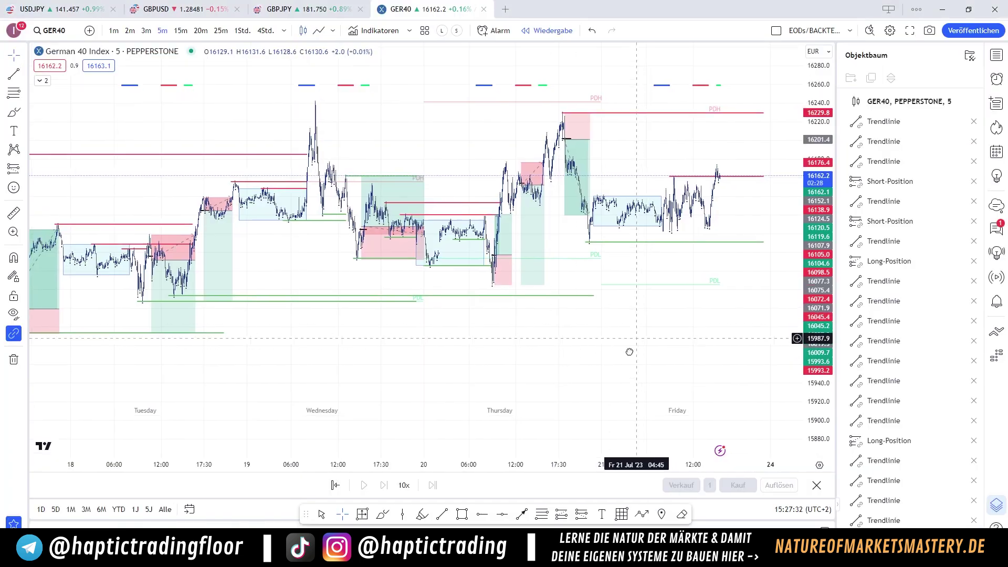
{"action": "scroll", "coordinate": [629, 352], "scroll_direction": "up", "scroll_amount": 5}
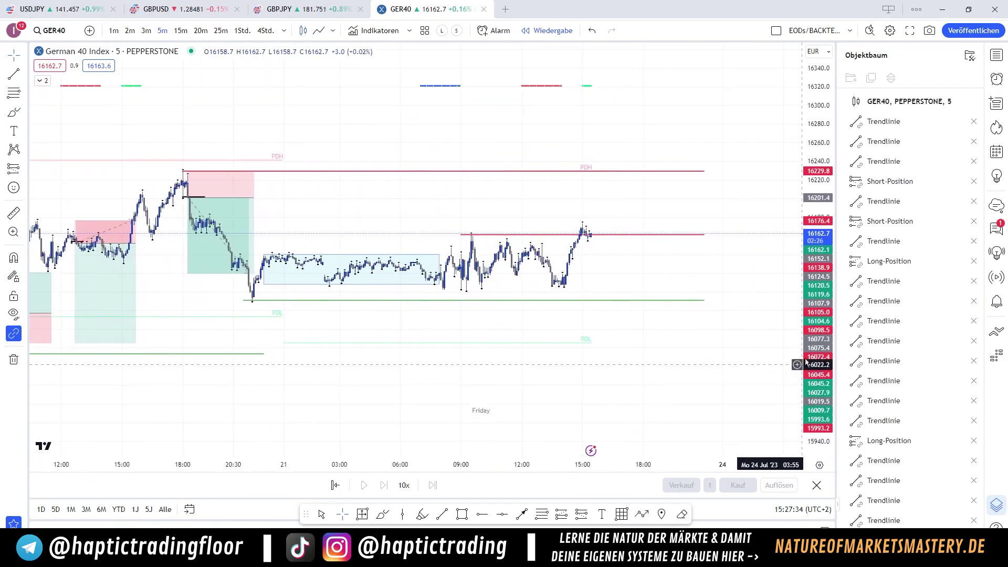
{"action": "scroll", "coordinate": [634, 254], "scroll_direction": "up", "scroll_amount": 5}
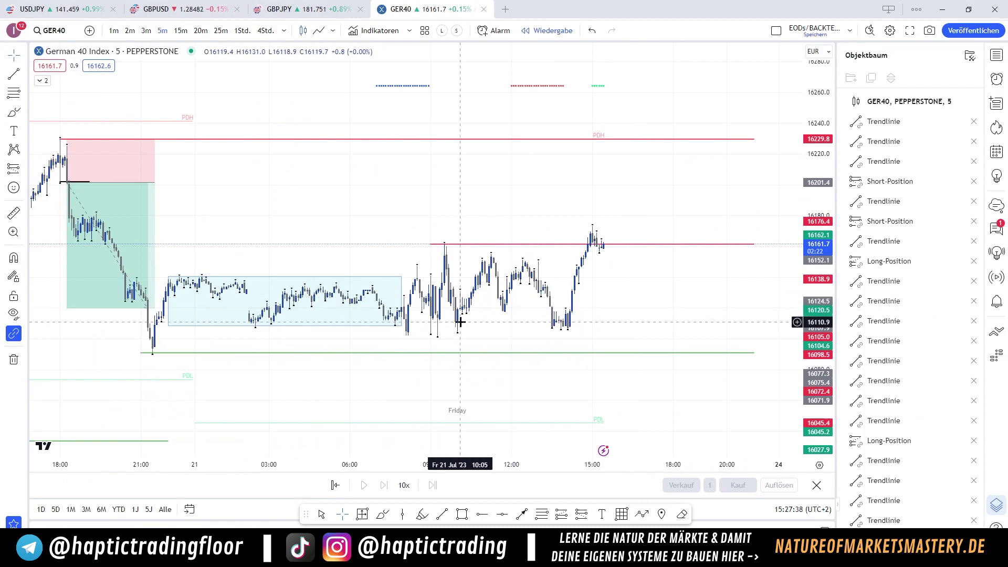
{"action": "left_click", "coordinate": [433, 320]}
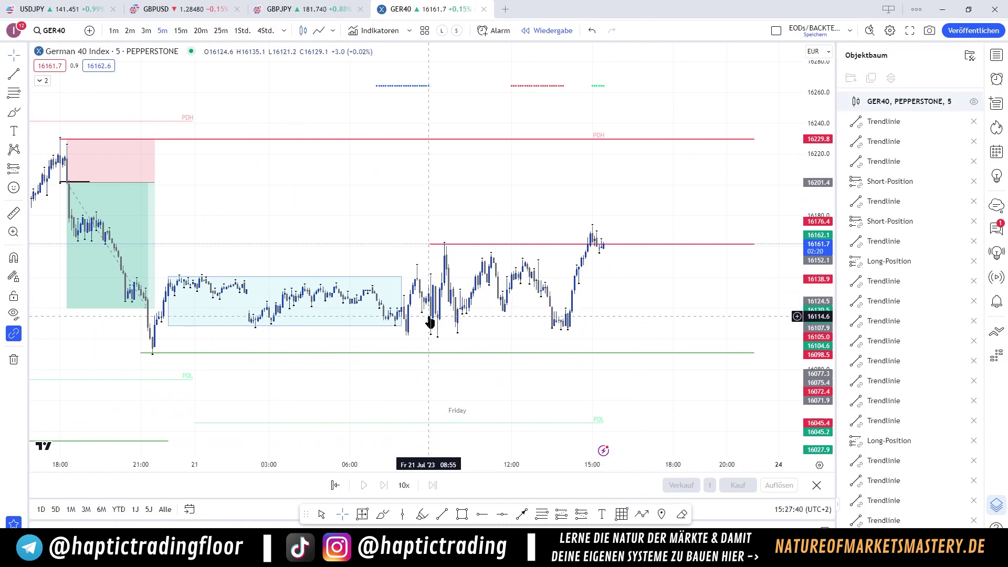
{"action": "key", "text": "Escape"}
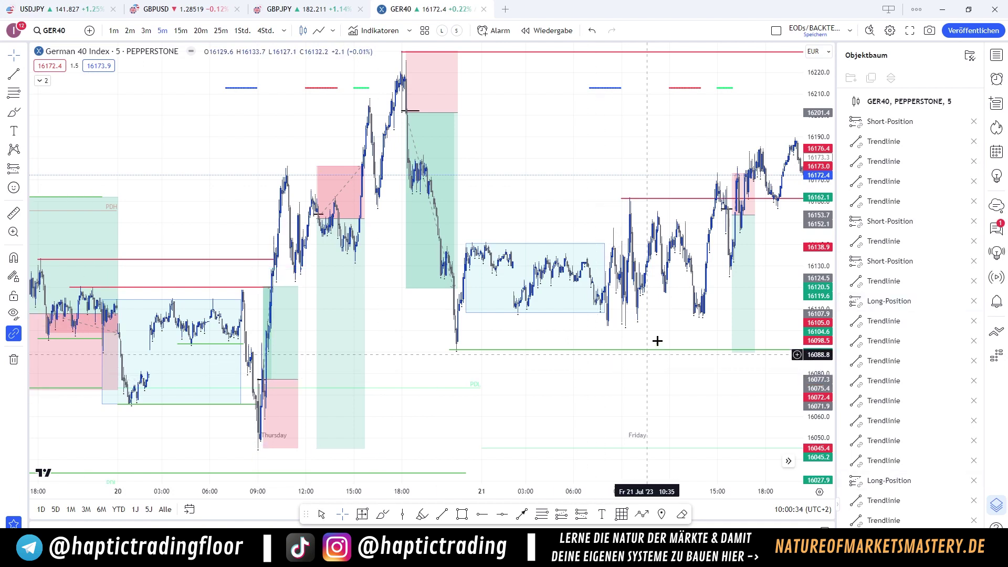
Inspect the short position on Friday afternoon, 21 July, and the price action around its entry, stop and target
{"action": "left_click", "coordinate": [734, 291]}
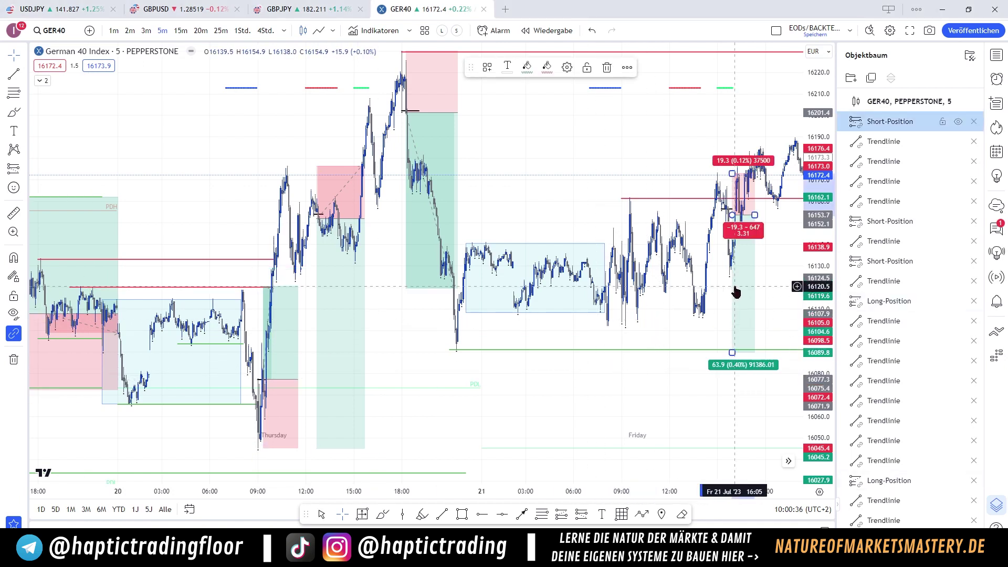
{"action": "scroll", "coordinate": [657, 215], "scroll_direction": "up", "scroll_amount": 4}
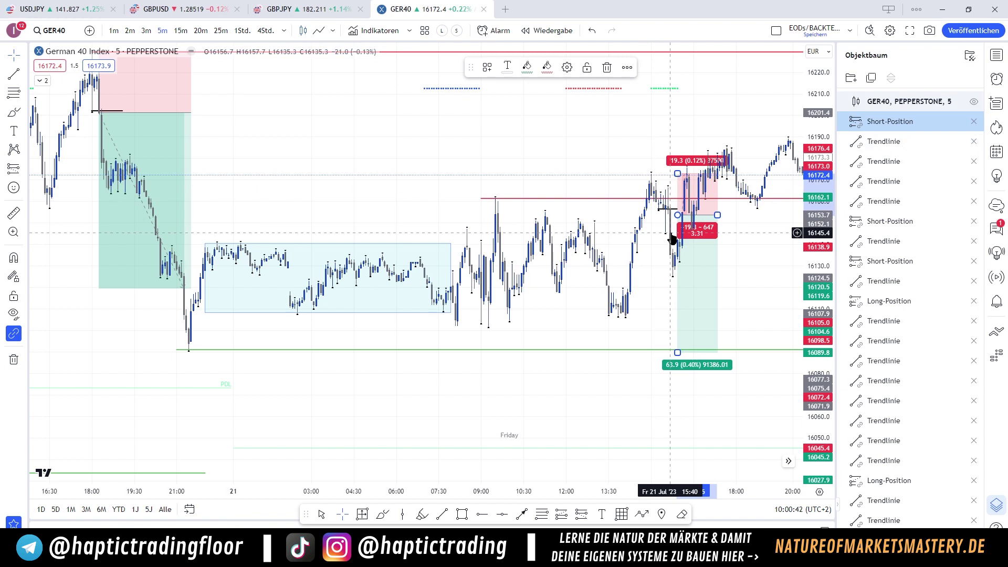
{"action": "left_click", "coordinate": [662, 237]}
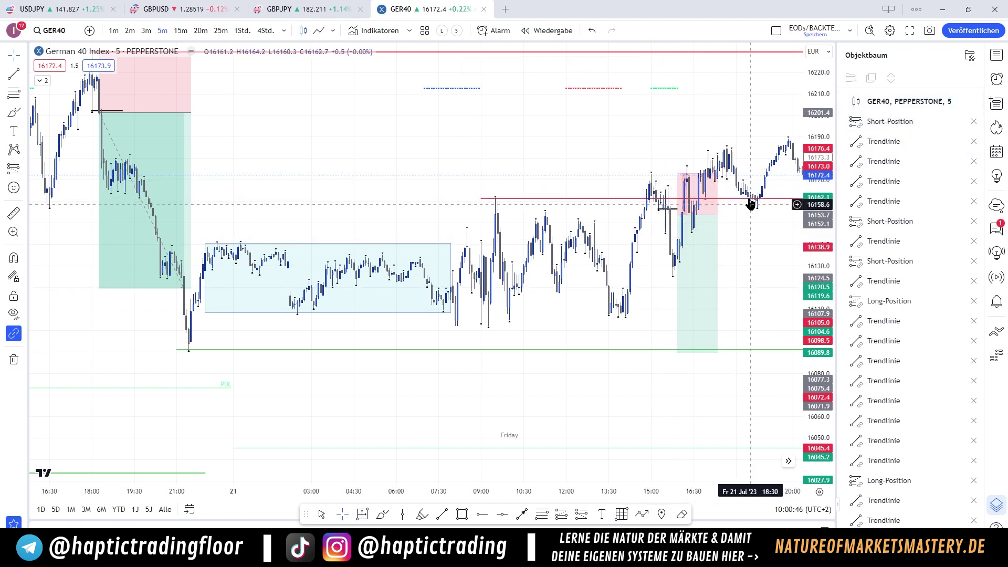
{"action": "scroll", "coordinate": [499, 294], "scroll_direction": "down", "scroll_amount": 3}
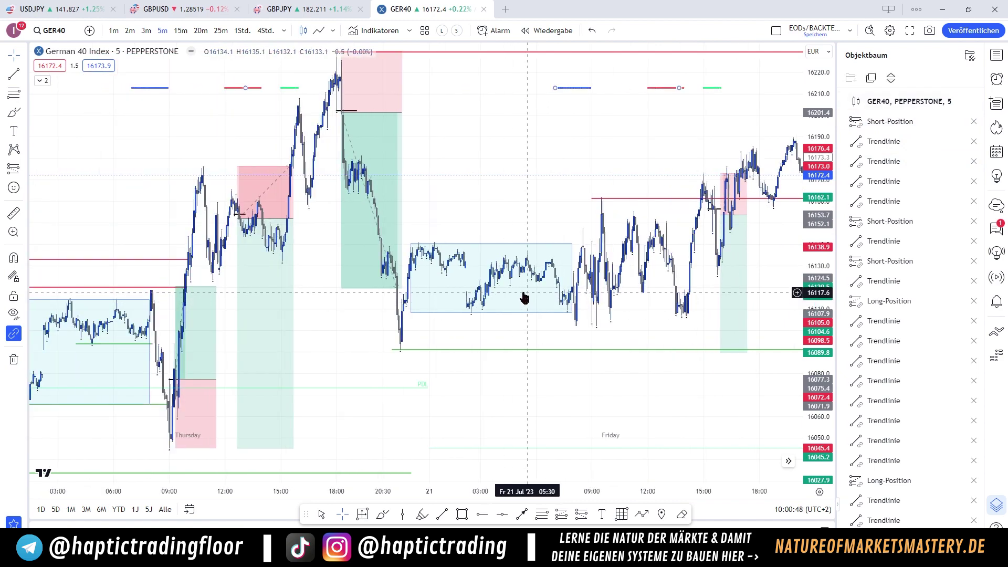
{"action": "mouse_move", "coordinate": [524, 298]}
{"action": "left_mouse_down"}
{"action": "mouse_move", "coordinate": [504, 293]}
{"action": "mouse_move", "coordinate": [511, 297]}
{"action": "left_mouse_up"}
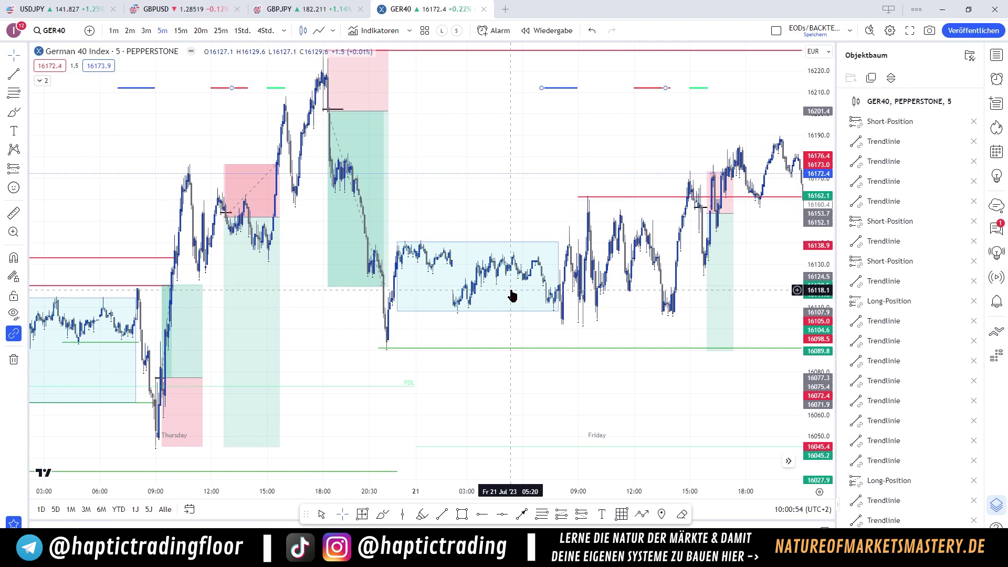
Switch to the trade log in Google Sheets and check trade 356 in A389:G389 and the weekly sum formula in N390
{"action": "left_click", "coordinate": [499, 546]}
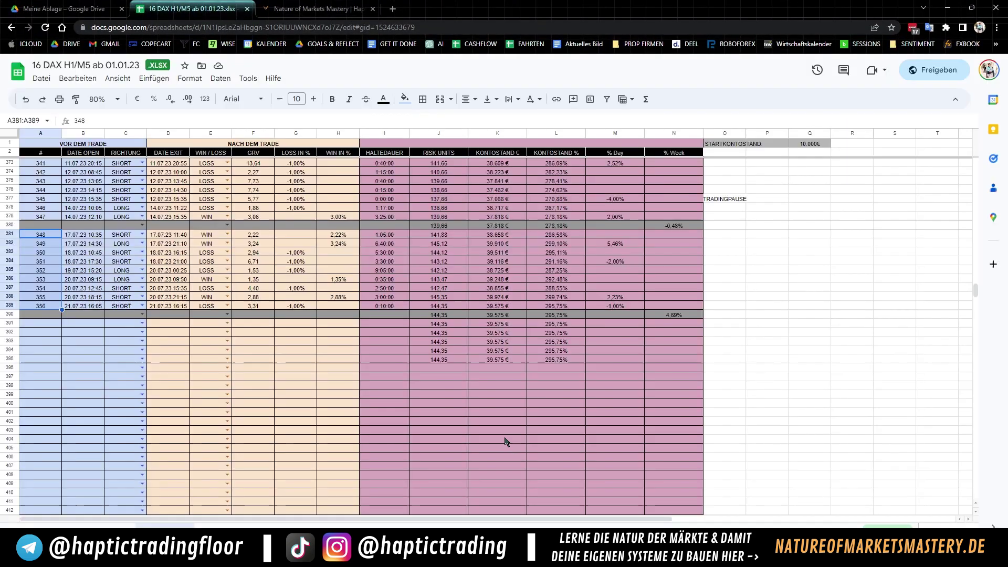
{"action": "left_click", "coordinate": [40, 307]}
{"action": "left_click_drag", "start_coordinate": [41, 310], "coordinate": [286, 311]}
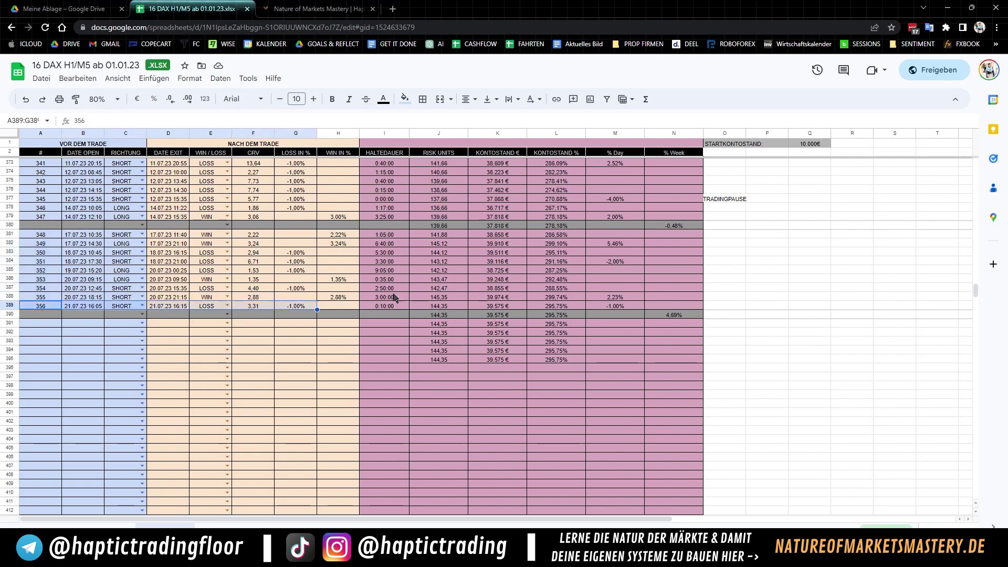
{"action": "left_click", "coordinate": [687, 317]}
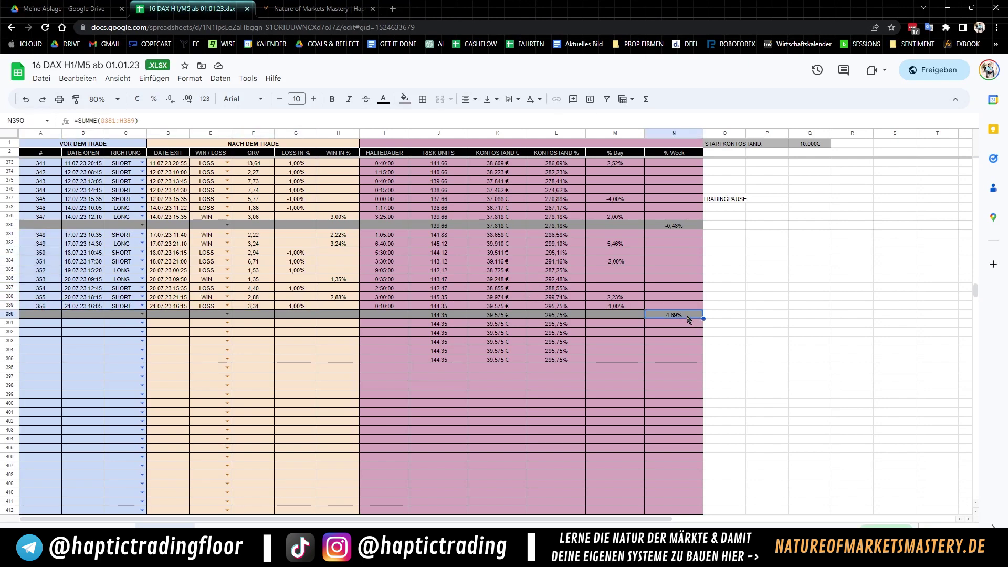